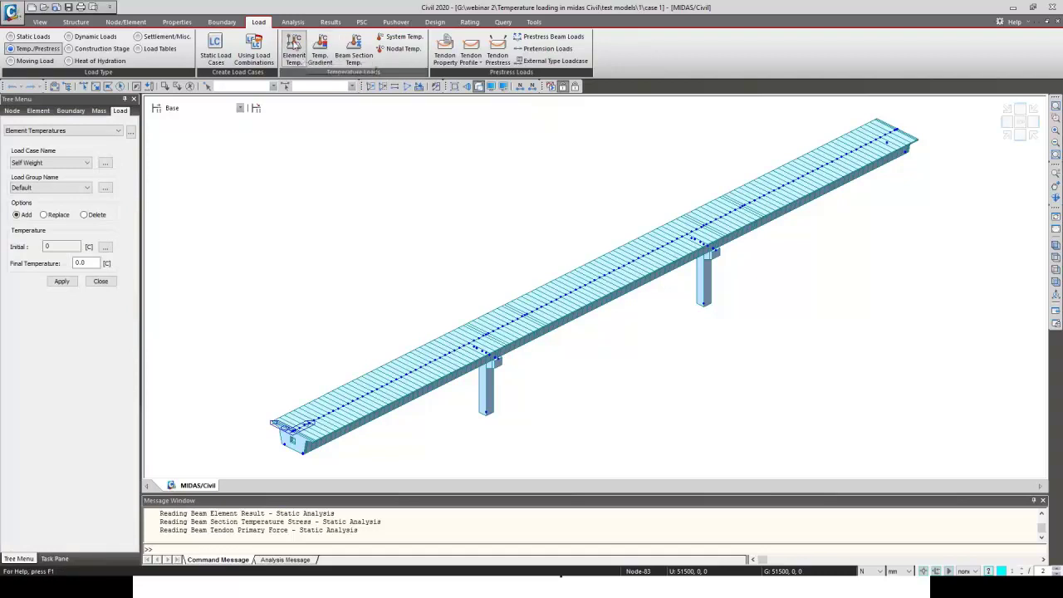
Step: Choose Temperature Rise as the load case for the element temperatures and check the model's unit system without changing it
click(69, 165)
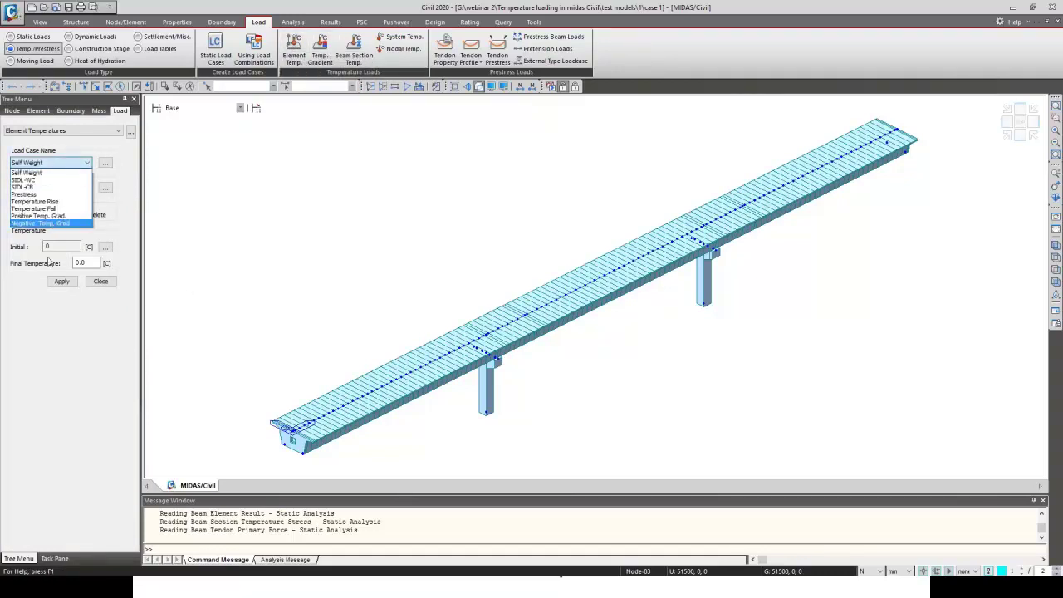
click(60, 208)
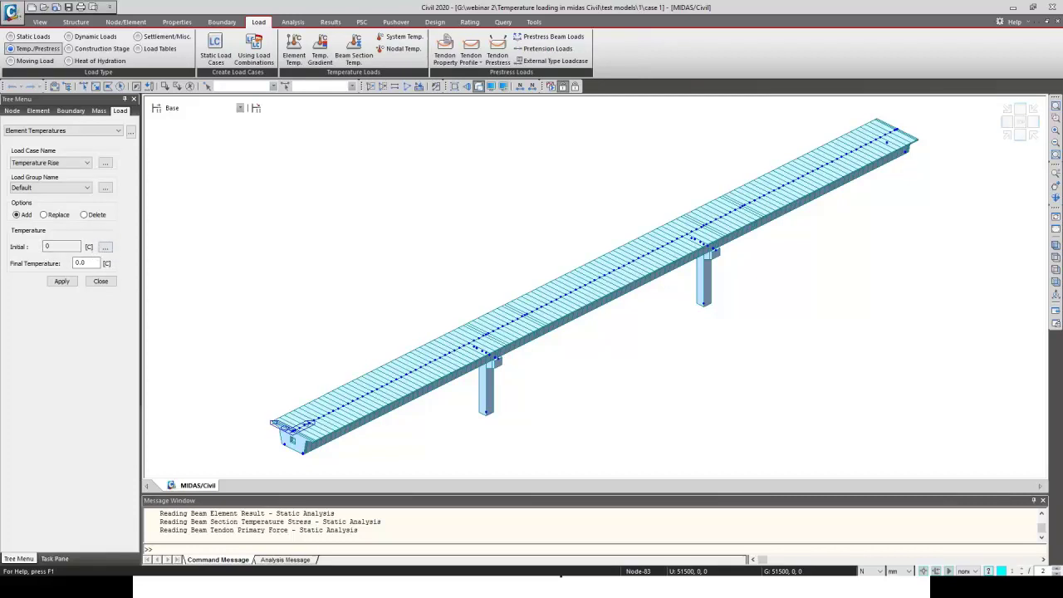
click(534, 22)
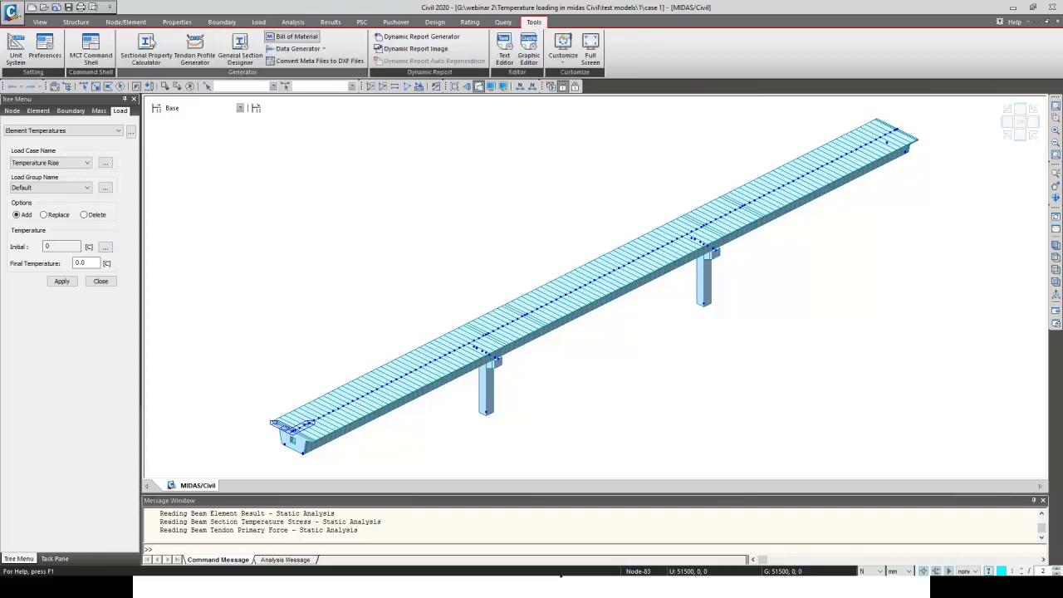
click(16, 48)
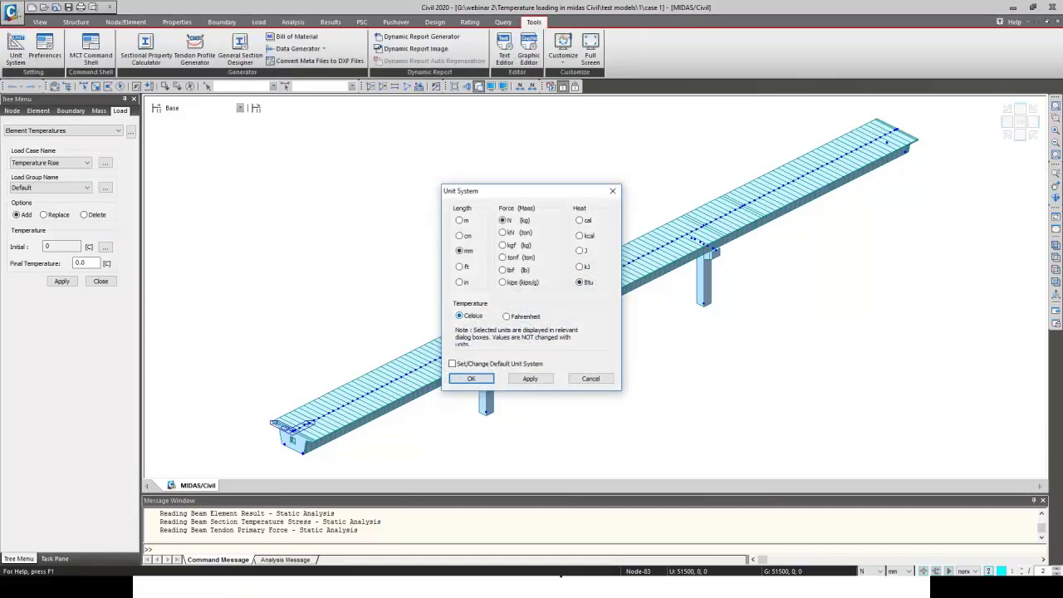
click(591, 379)
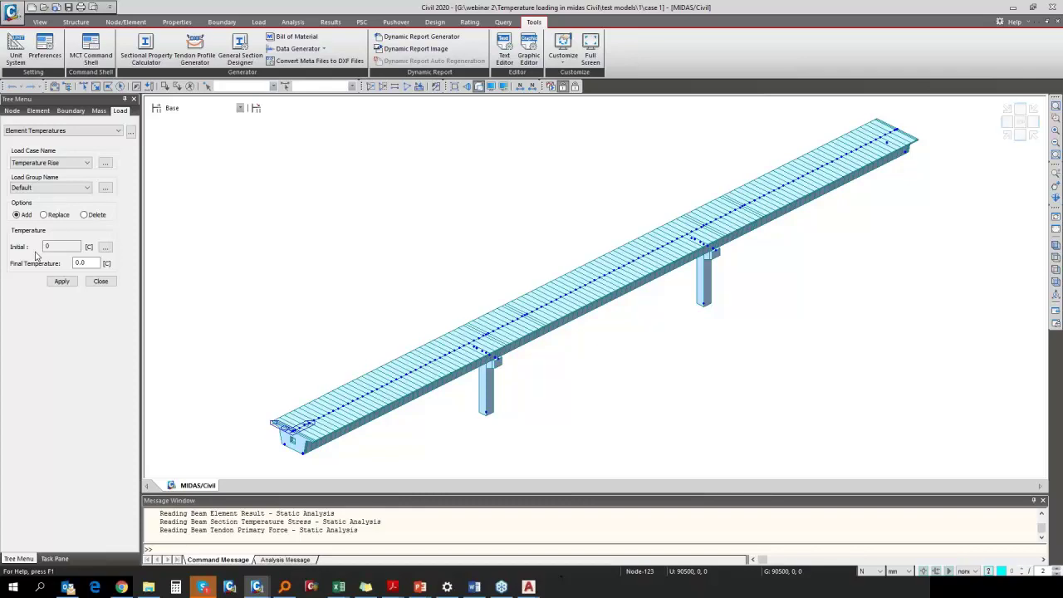
Step: Examine the initial temperature in the structure type settings and close them without changes
click(105, 248)
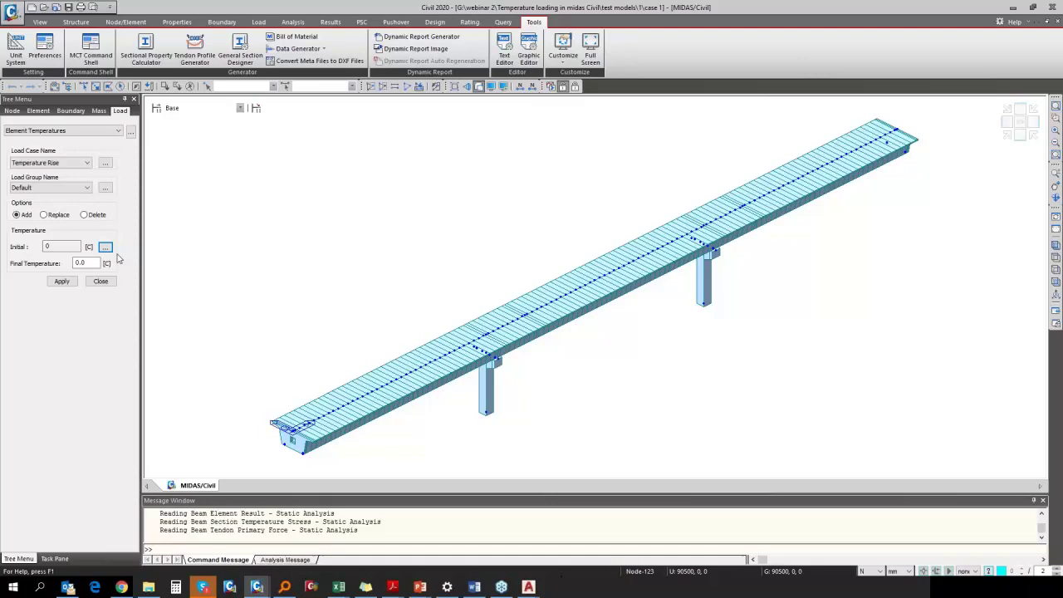
click(107, 248)
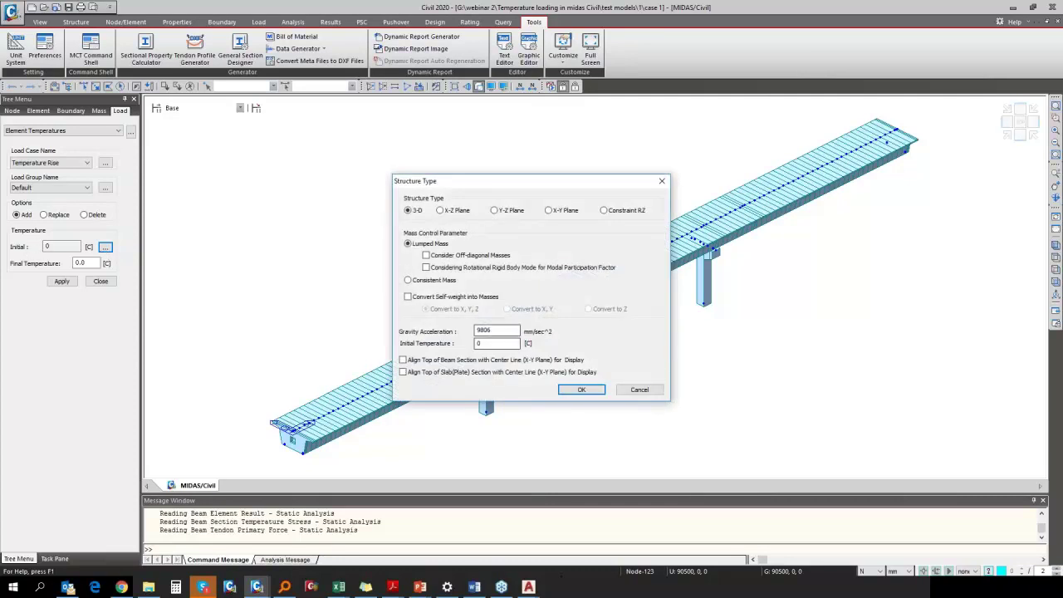
click(480, 344)
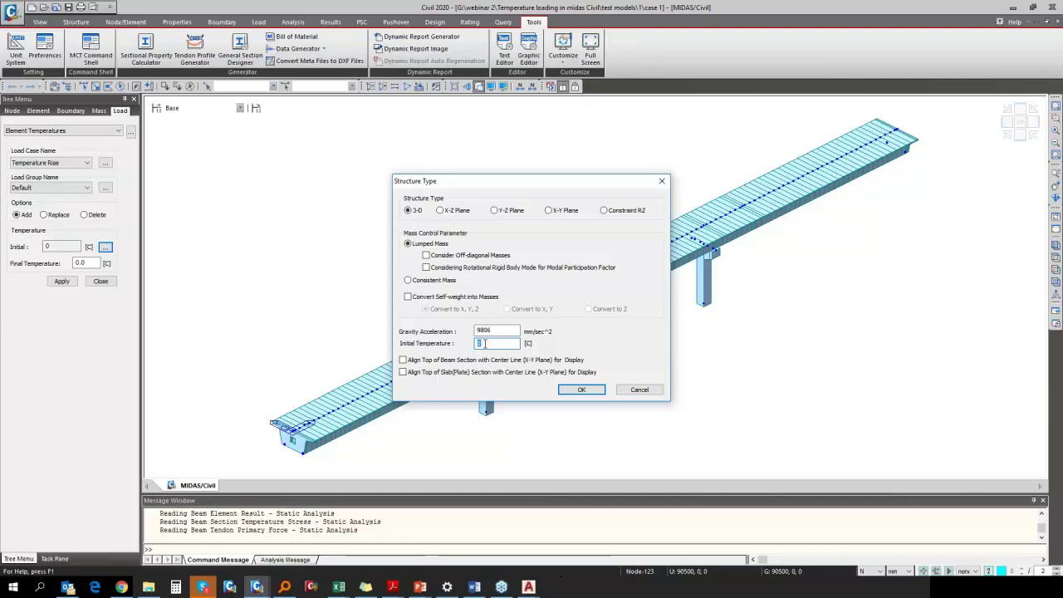
click(624, 392)
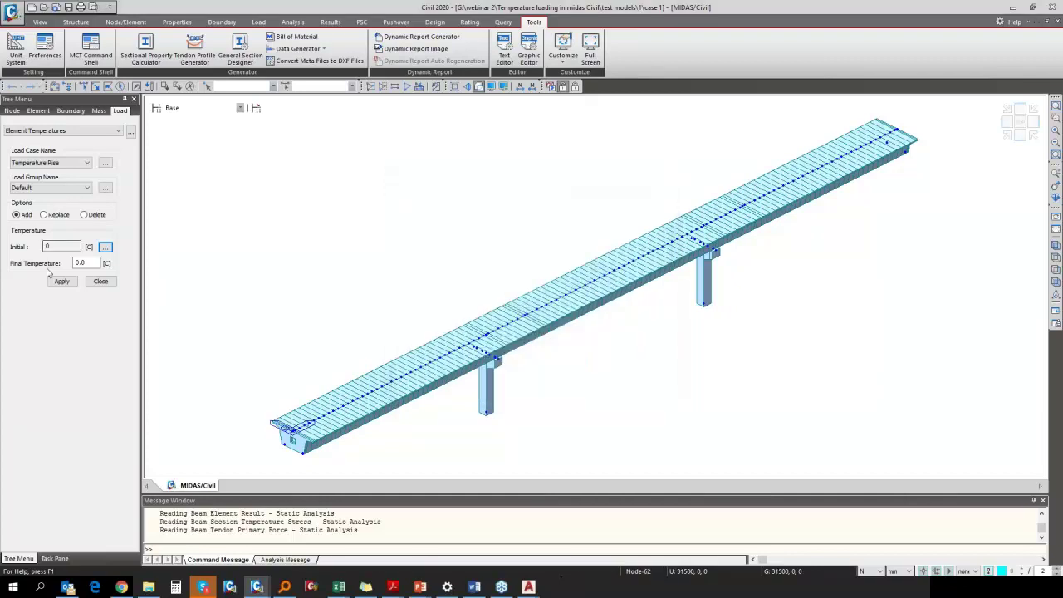
Step: Set the structure's initial temperature to 20 °C and the final element temperature to 35 °C
double_click(80, 263)
click(104, 247)
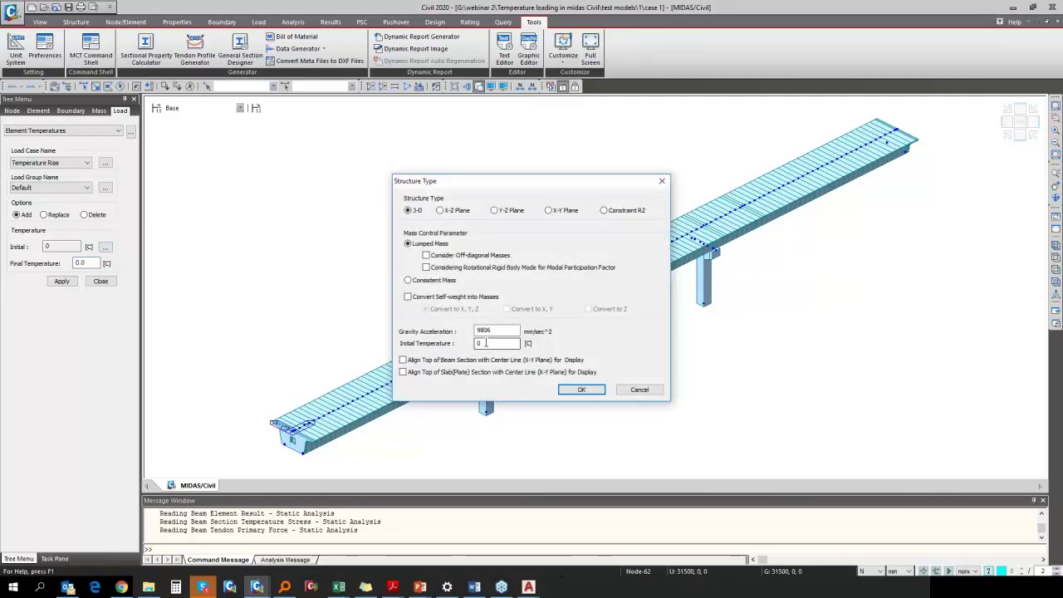
double_click(486, 343)
double_click(466, 342)
text(2)
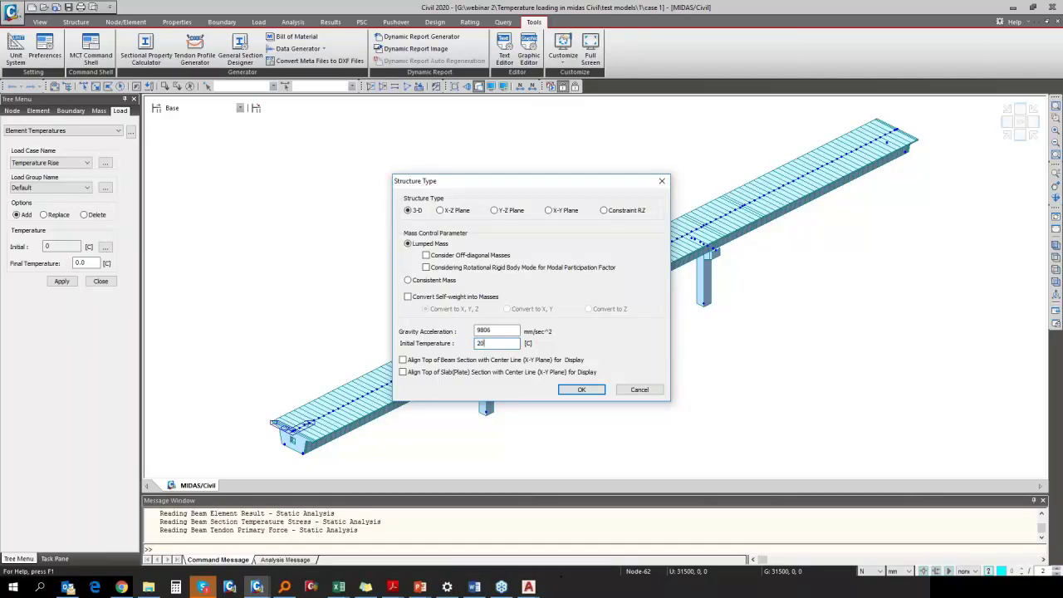
click(581, 389)
click(548, 322)
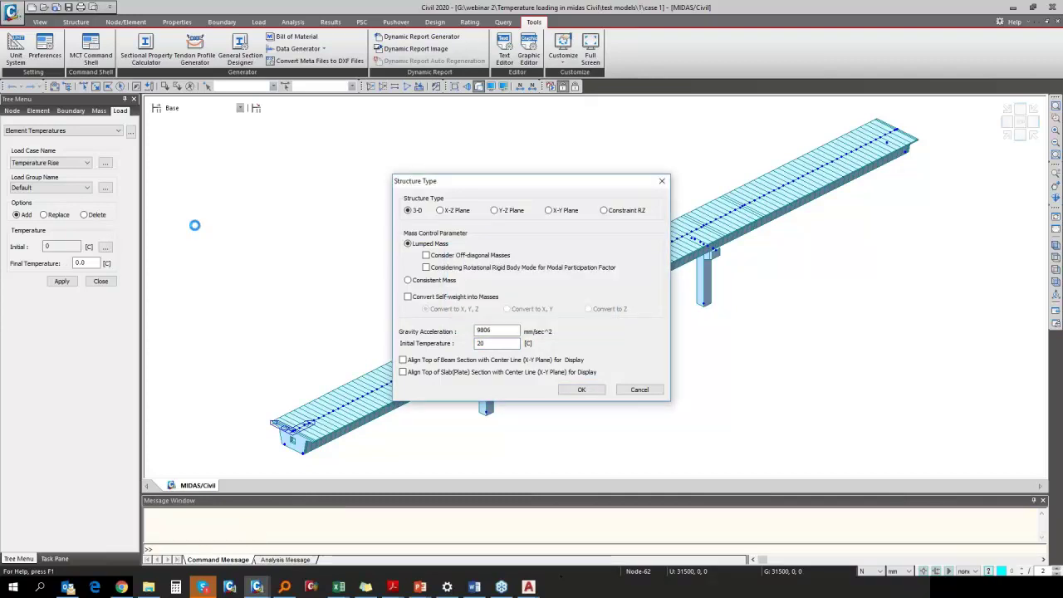
double_click(81, 264)
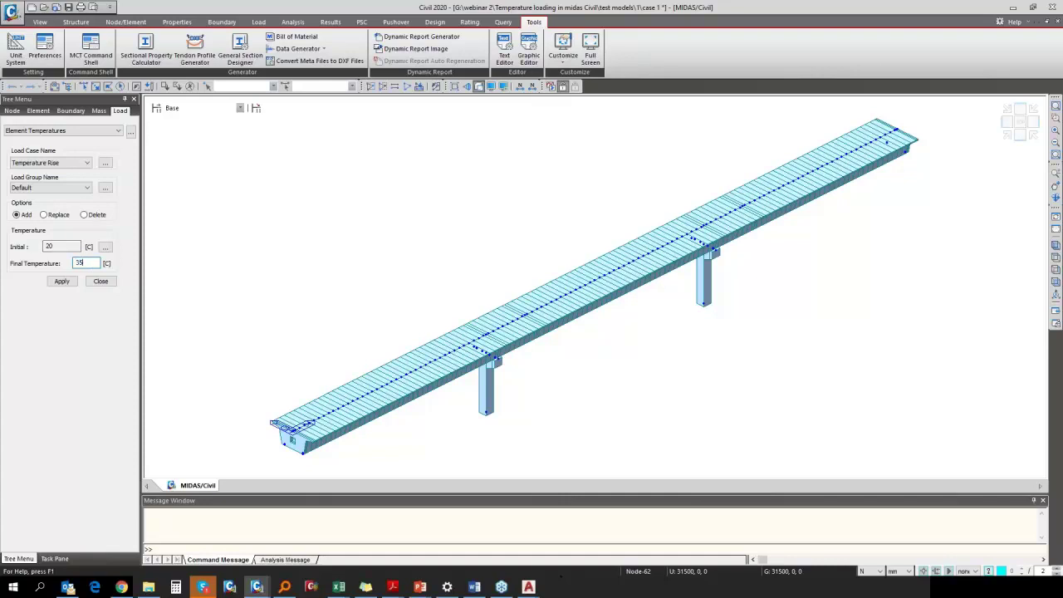
Step: Return the initial temperature to 0 °C, enter a final temperature of 15 °C, and close the element temperature settings without applying
click(105, 247)
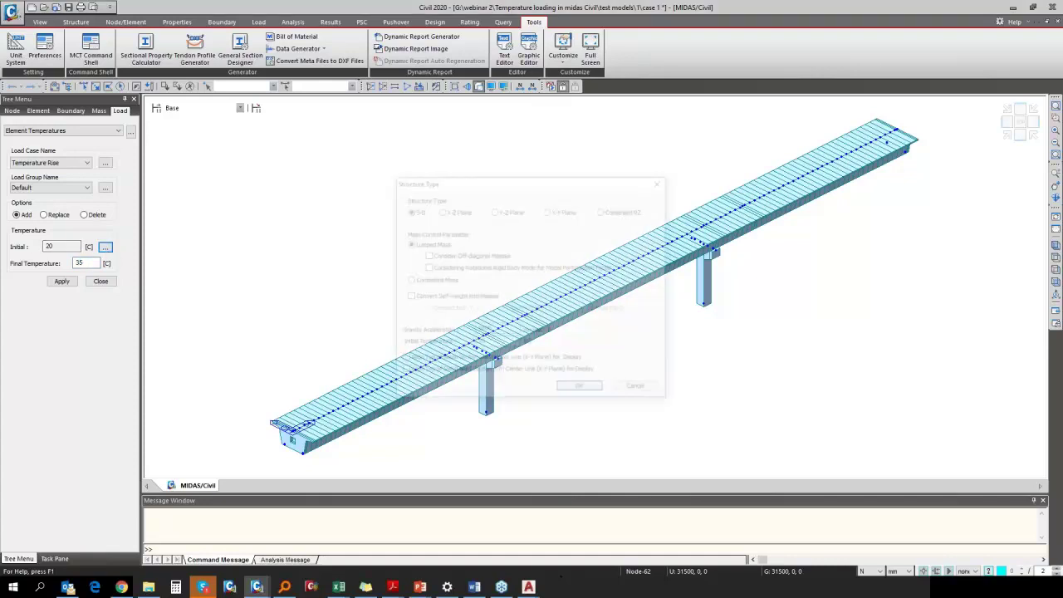
text(0)
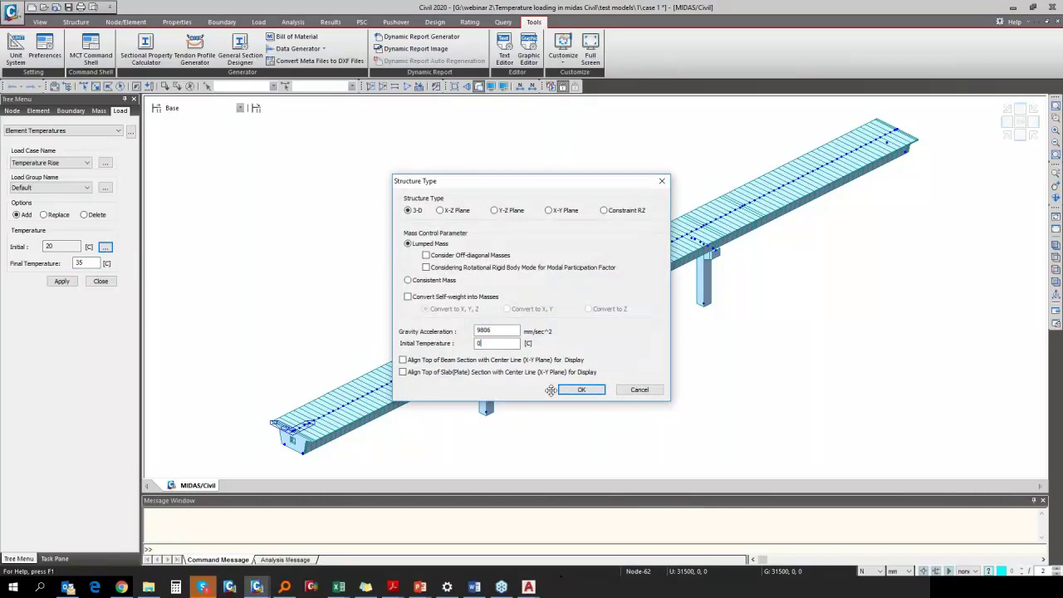
click(582, 389)
double_click(78, 262)
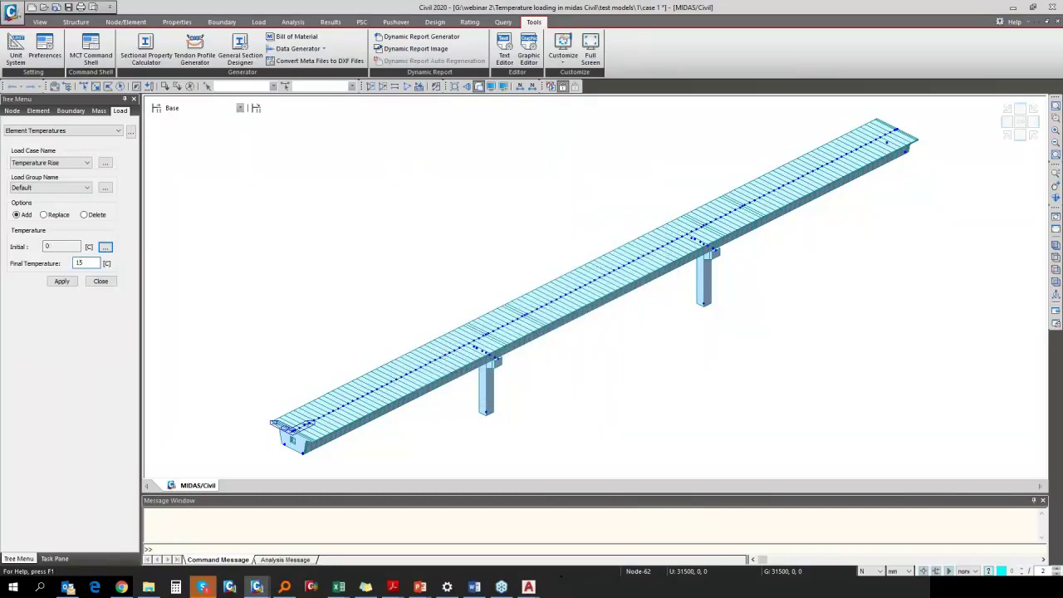
double_click(75, 264)
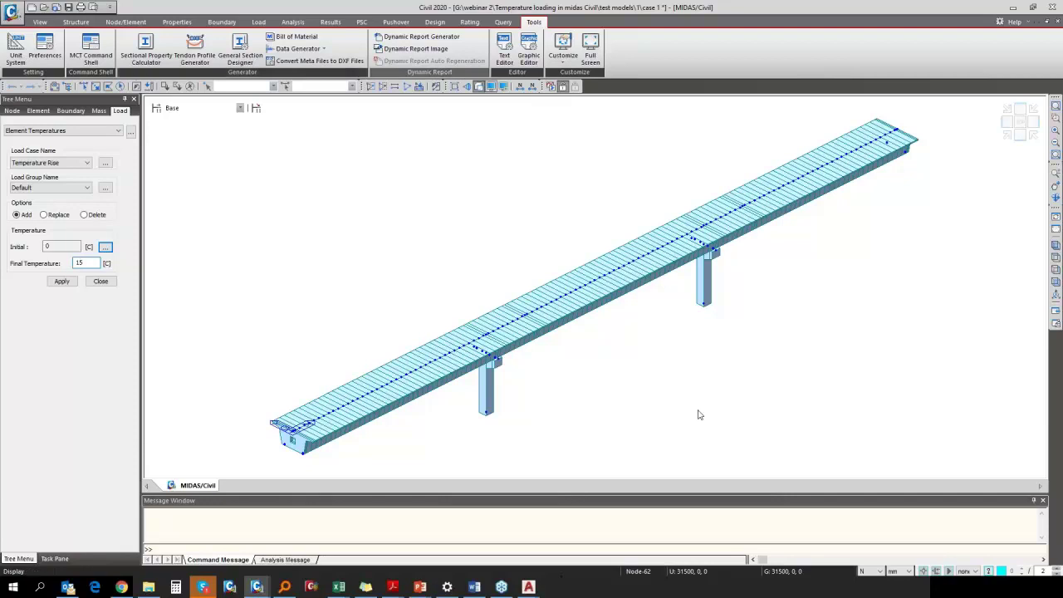
click(100, 281)
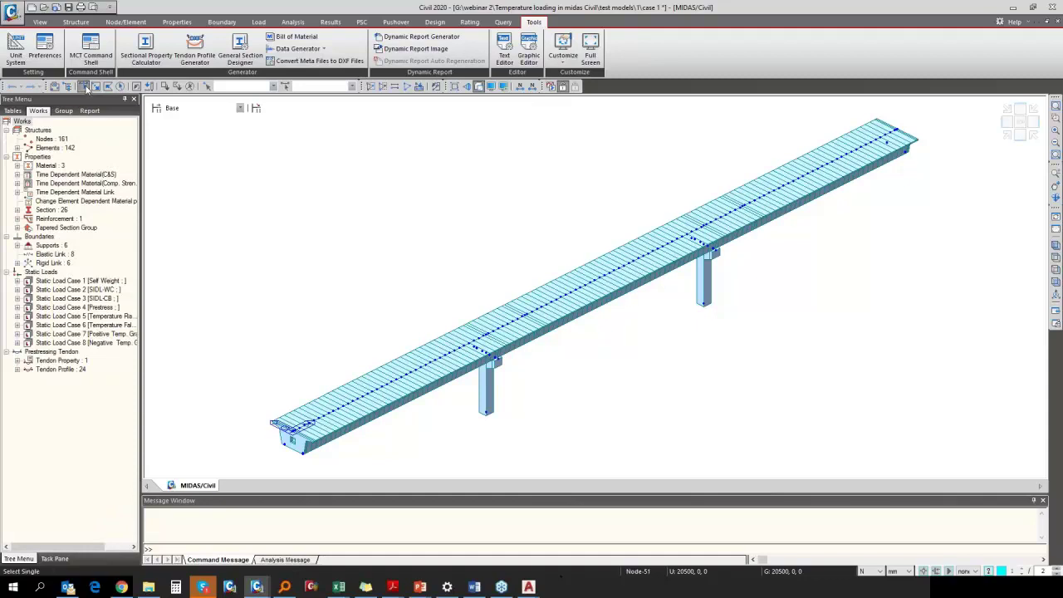
Step: Reopen the element temperature load settings, show the front view as a wireframe, and select all deck elements along the bridge
click(84, 86)
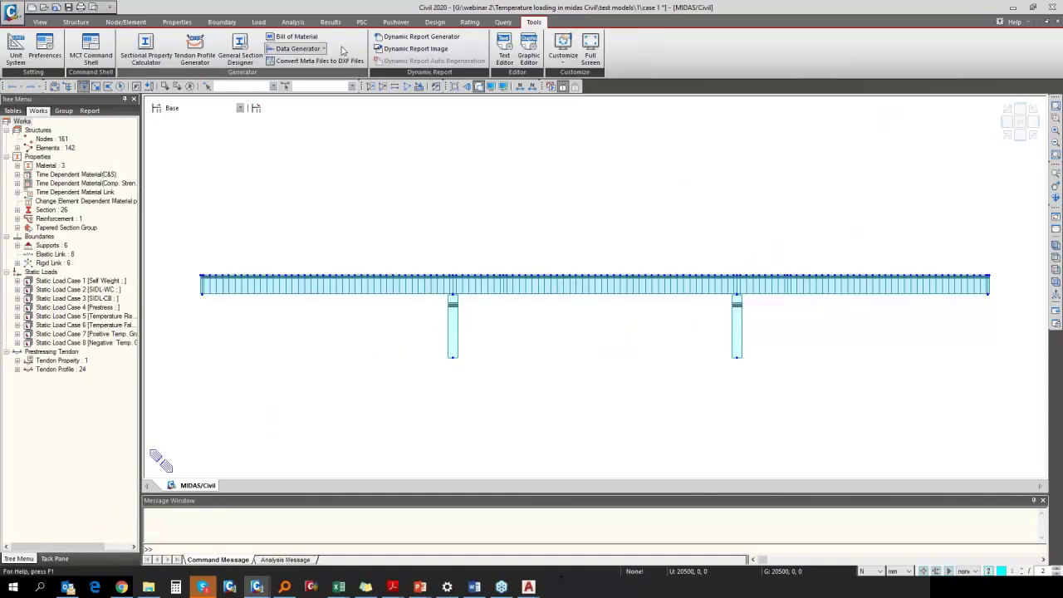
click(258, 21)
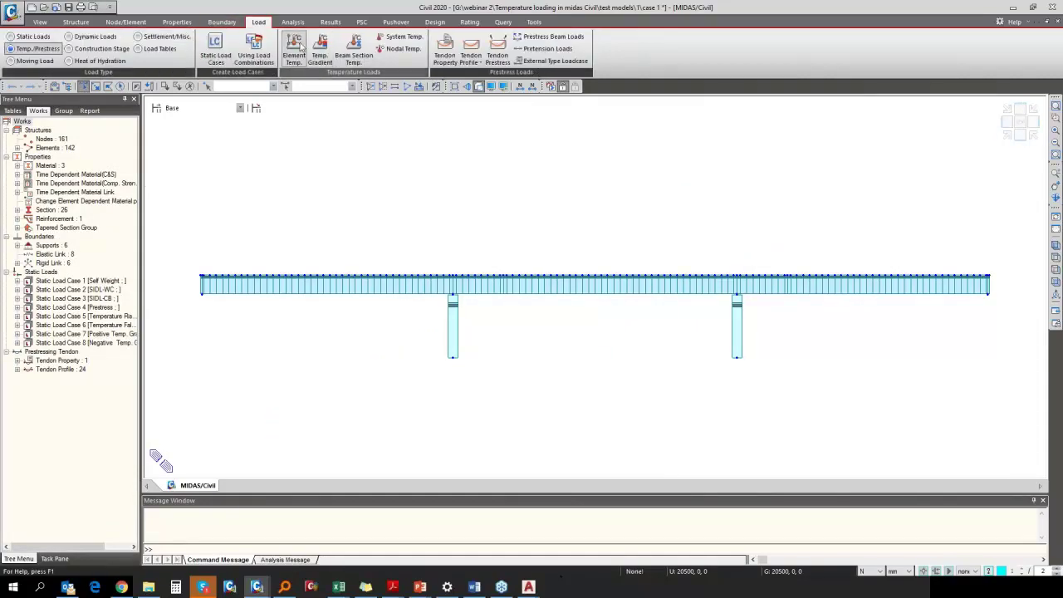
click(294, 51)
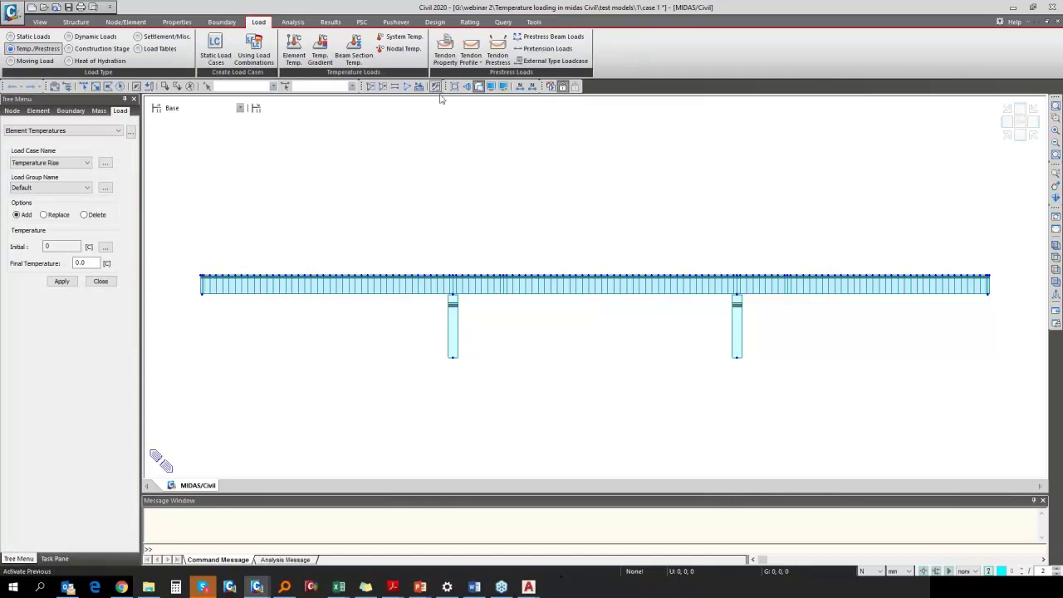
click(479, 87)
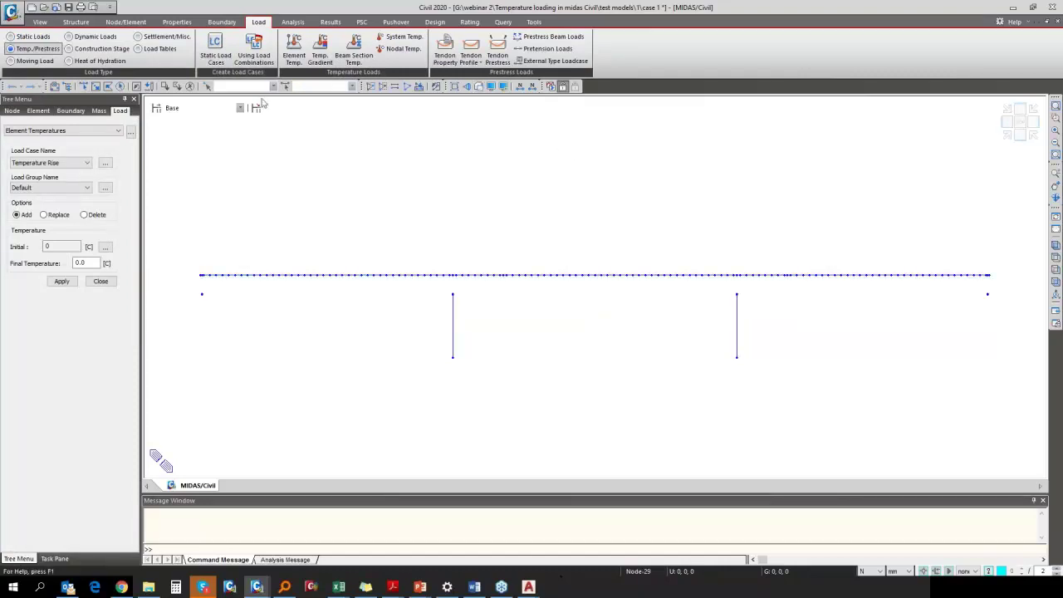
click(83, 86)
drag(197, 257, 1000, 291)
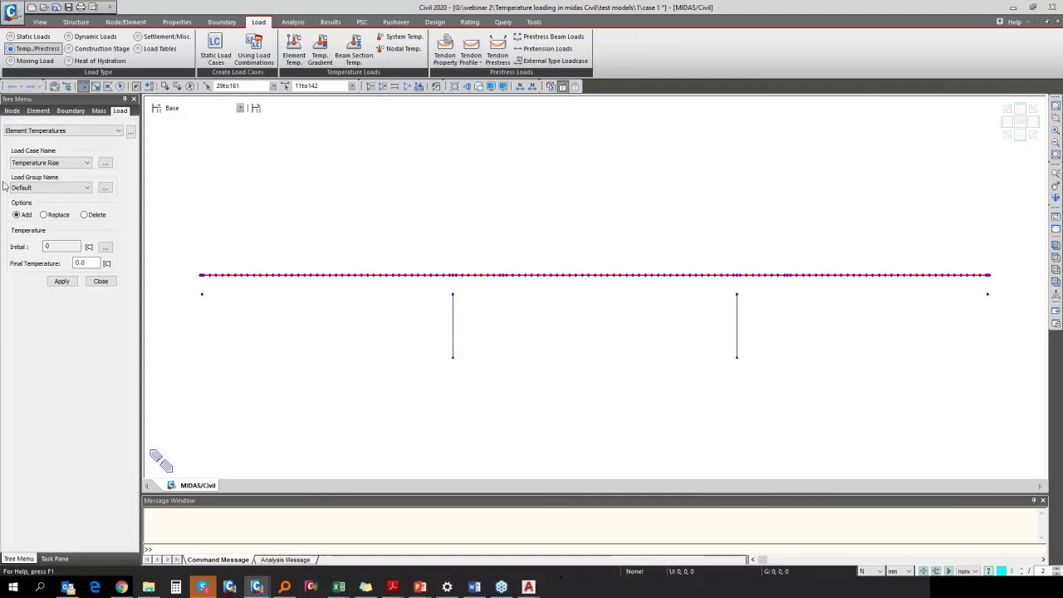
Step: Add an element temperature load with a final temperature of 15 °C to the selected deck elements under Temperature Rise
click(50, 163)
click(83, 199)
double_click(80, 263)
click(100, 281)
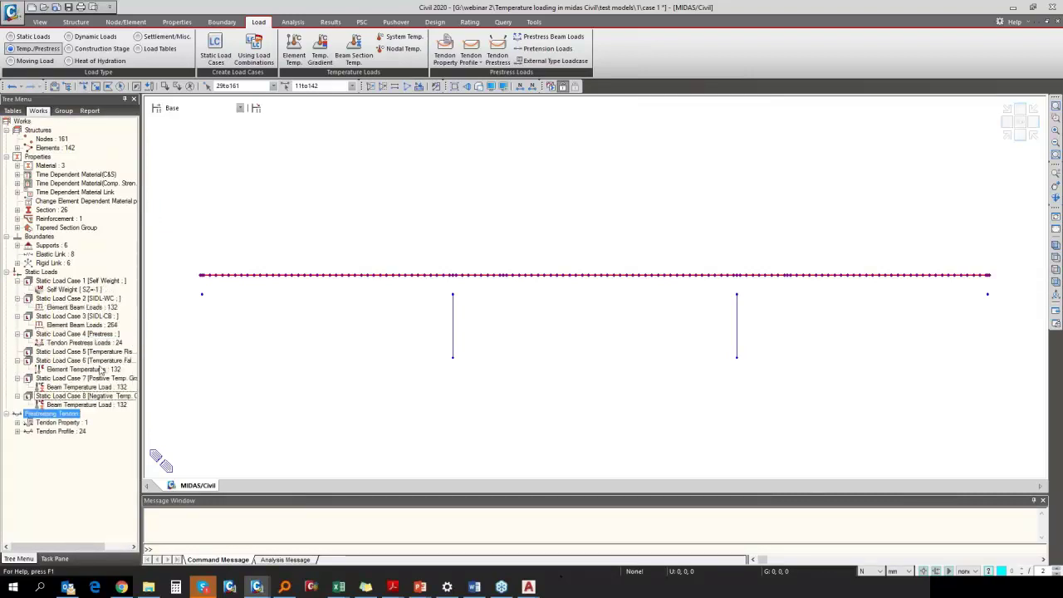
click(293, 54)
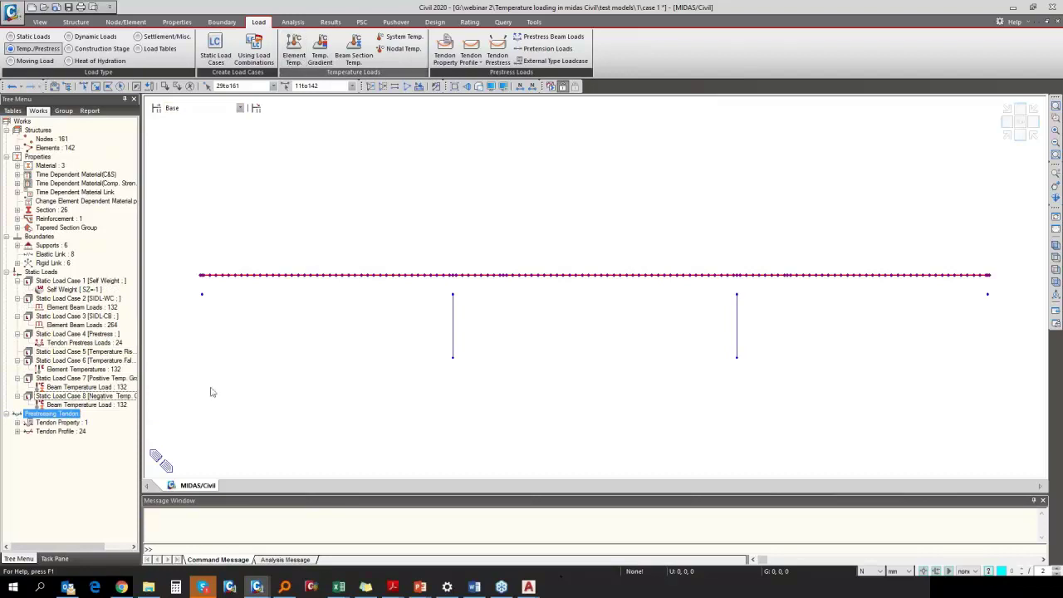
double_click(80, 263)
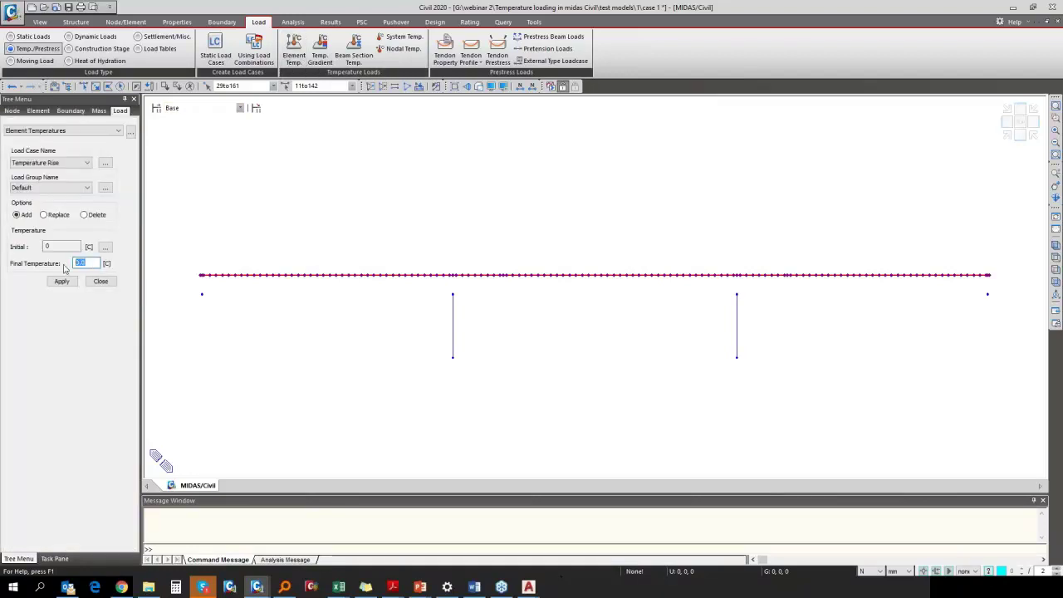
text(15)
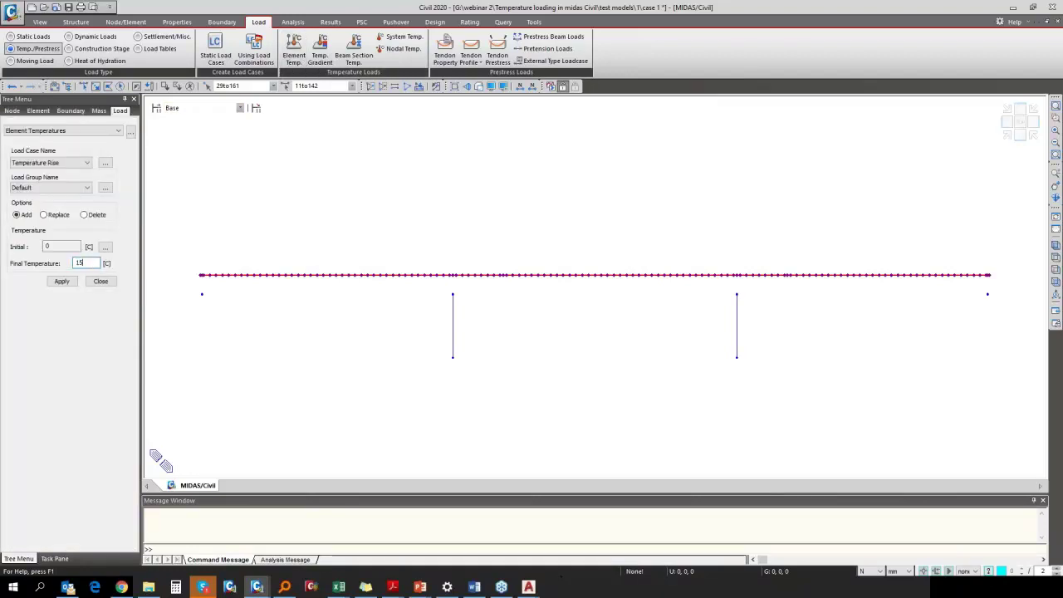
click(63, 282)
click(100, 281)
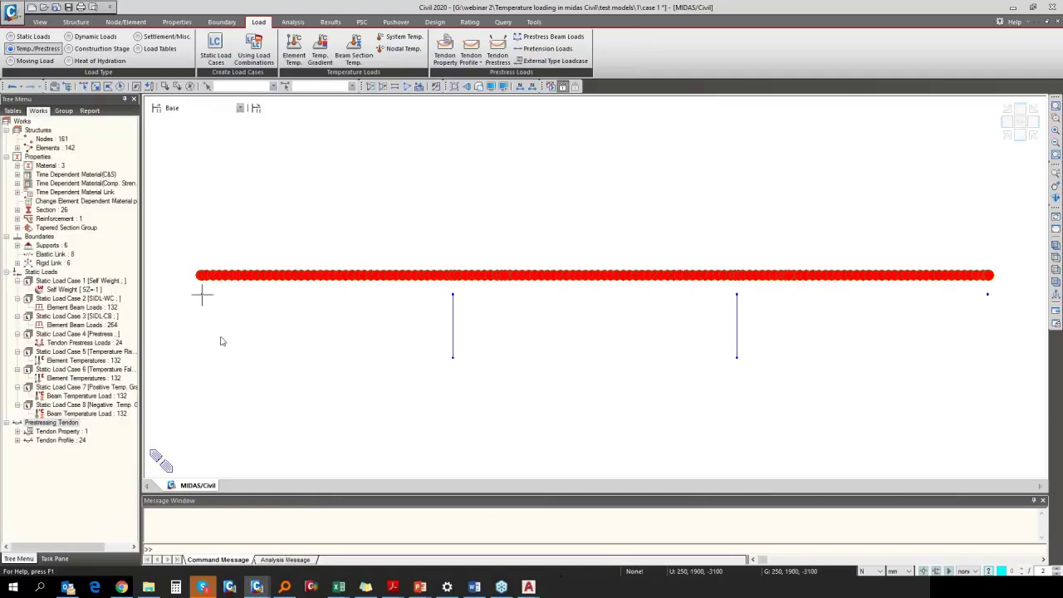
Step: Display the Temperature Rise element temperatures on the model and inspect them closely along the deck
right_click(93, 366)
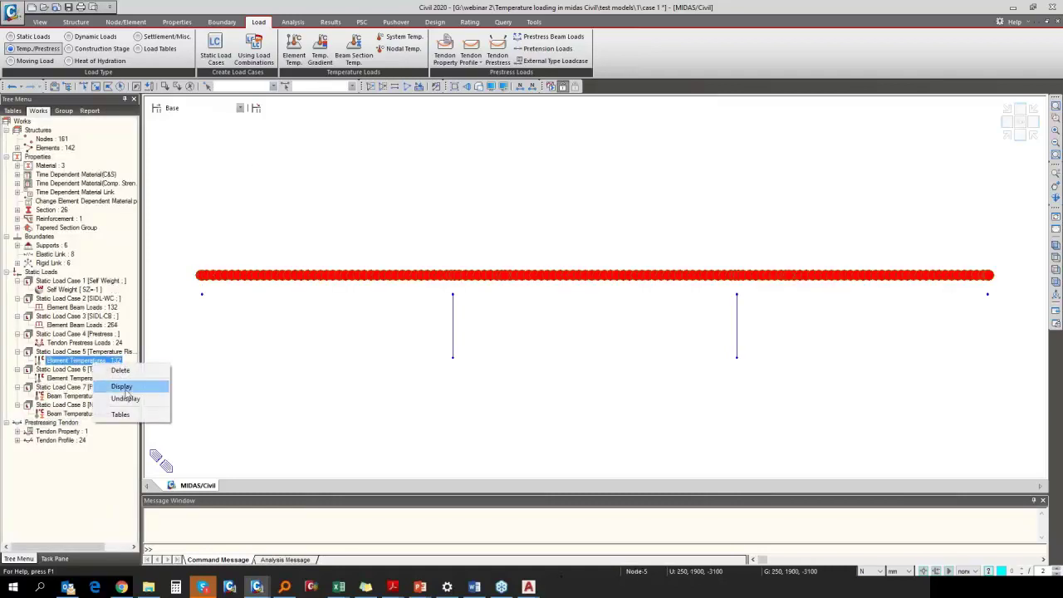
click(166, 385)
scroll(254, 297, up, 3)
scroll(560, 277, up, 3)
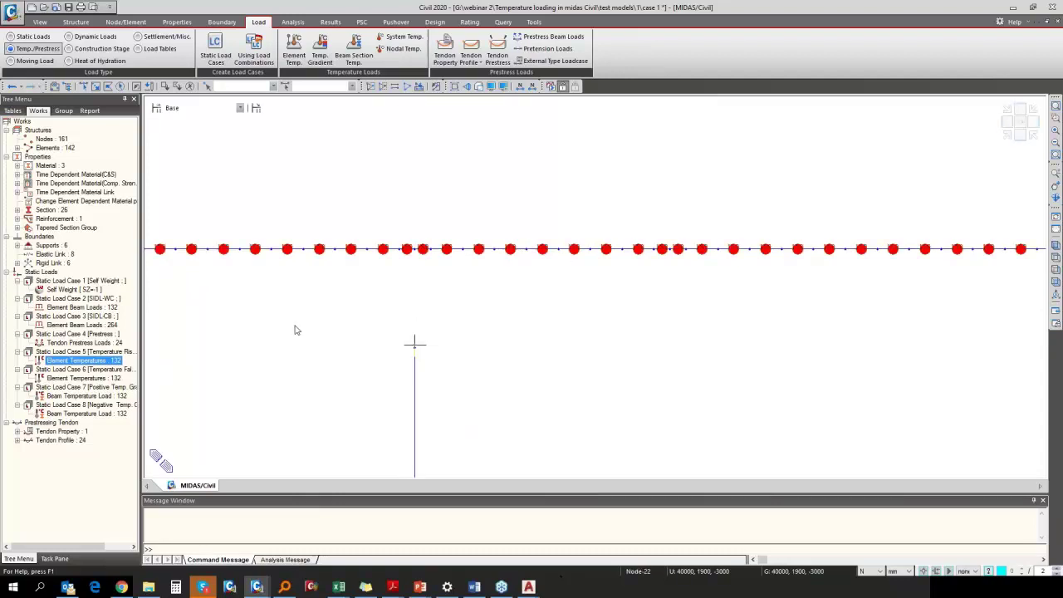
click(1056, 106)
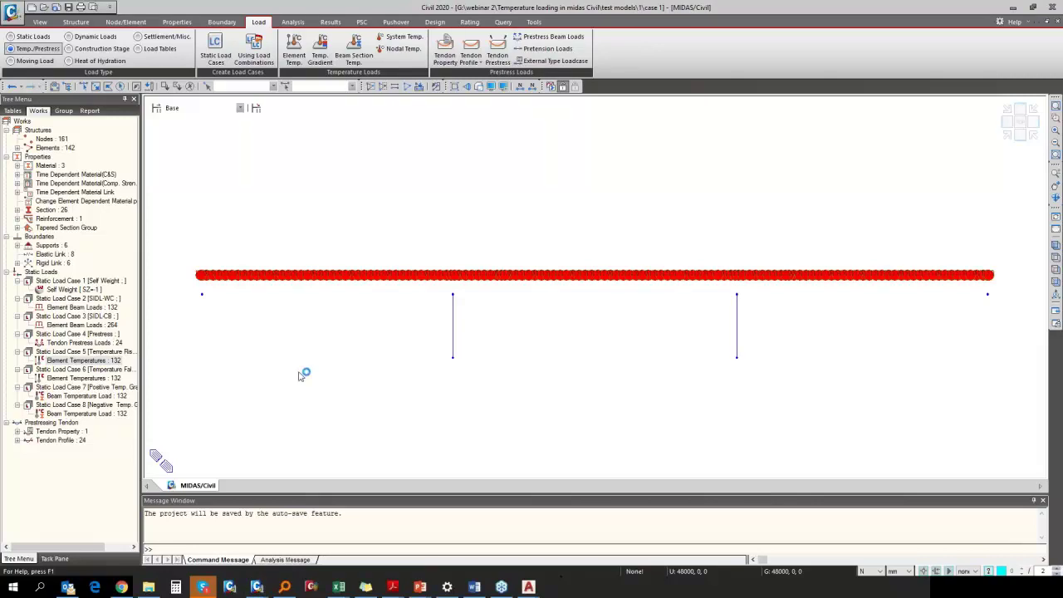
Step: Run the analysis of the bridge model and open the Beam Stresses Diagram results
click(558, 84)
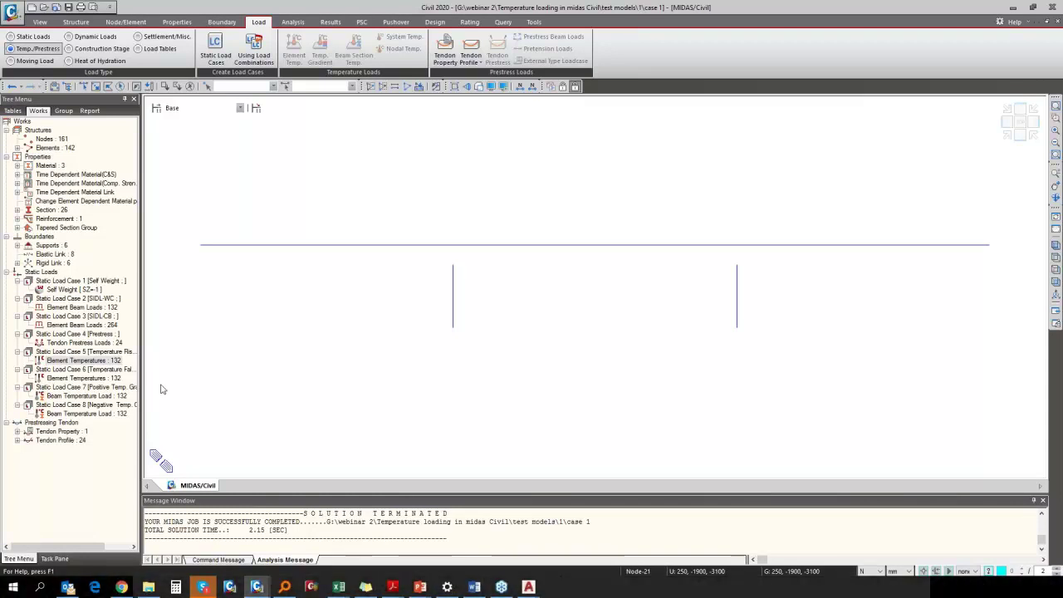
click(329, 23)
click(130, 37)
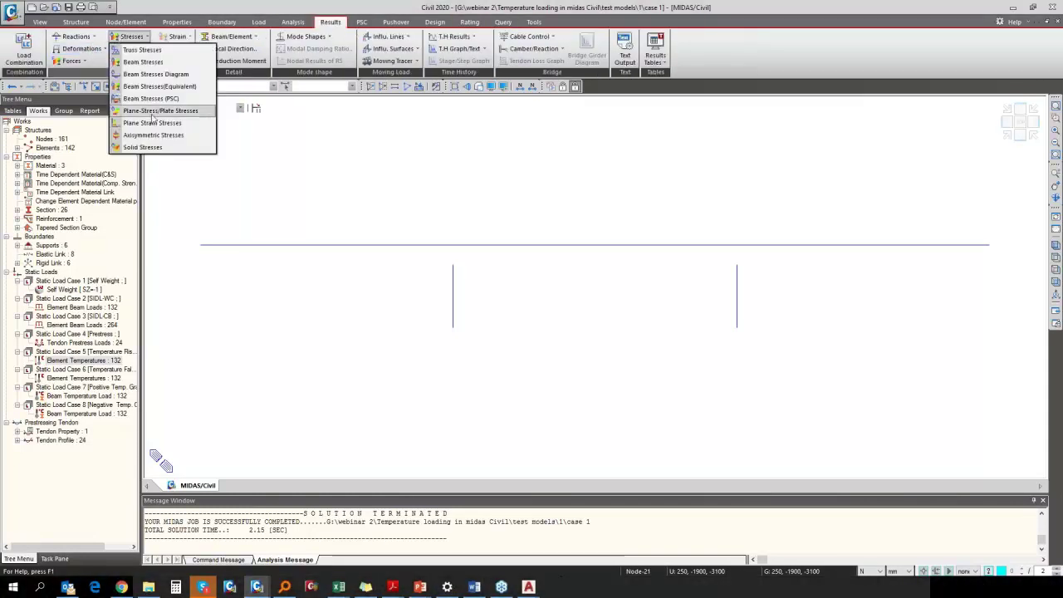
click(155, 74)
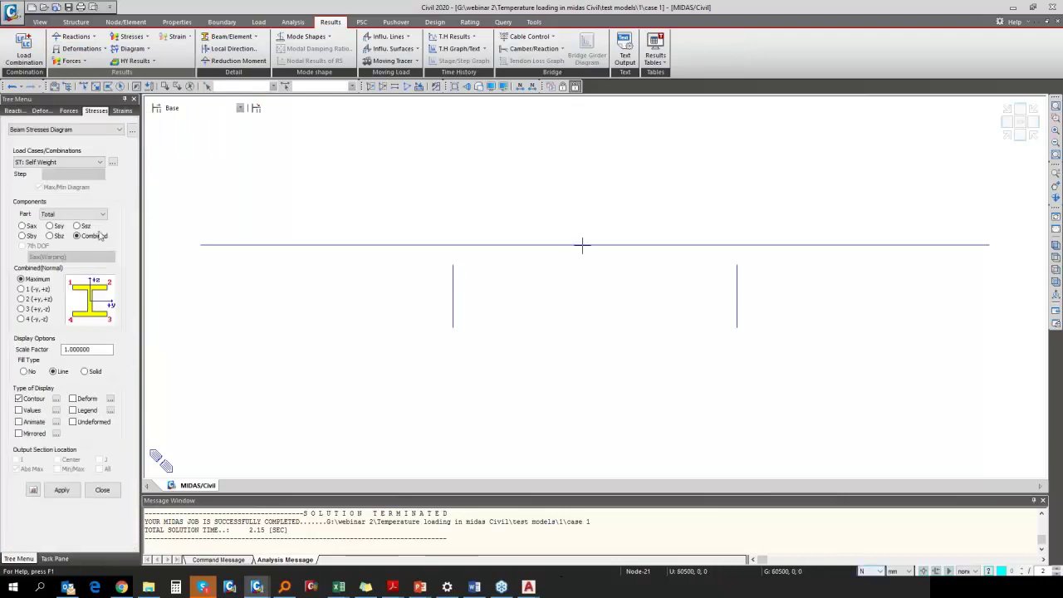
Step: Plot the Sax beam stress diagram for the Temperature Rise load case with values shown, and inspect the middle span closely
click(67, 163)
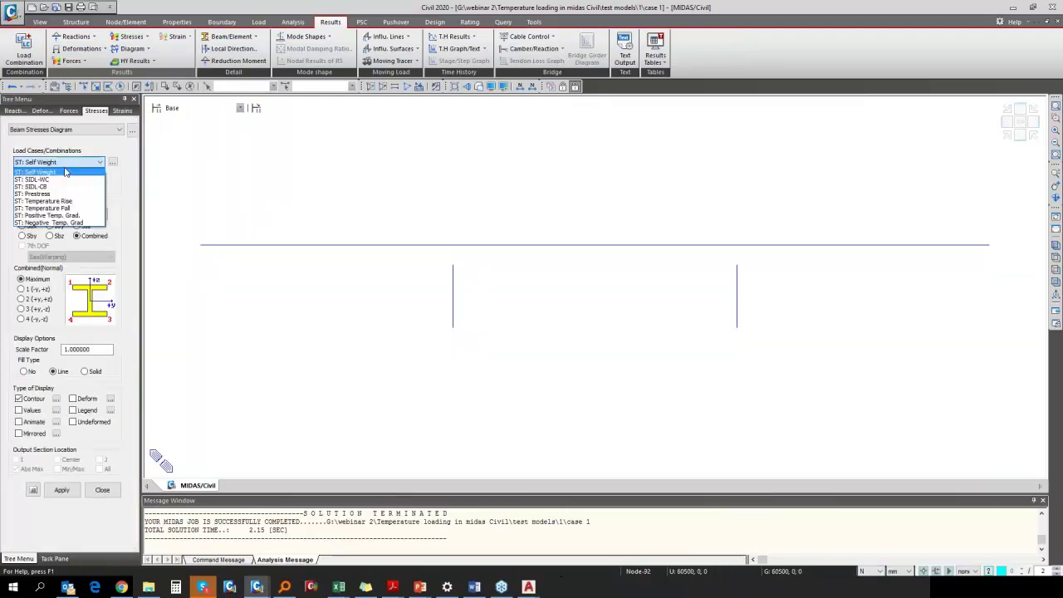
click(64, 202)
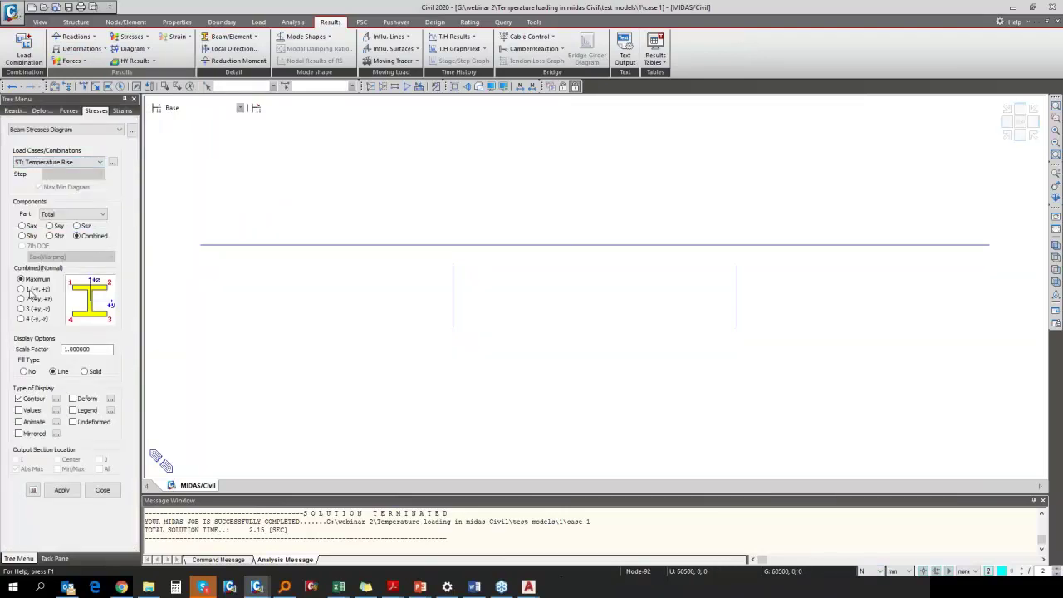
click(32, 227)
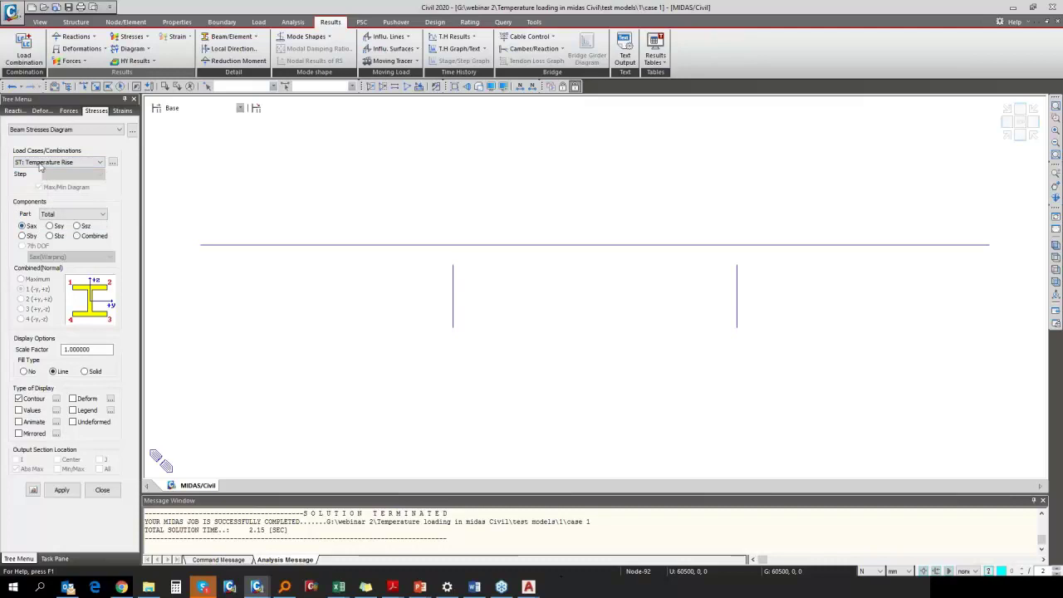
click(58, 490)
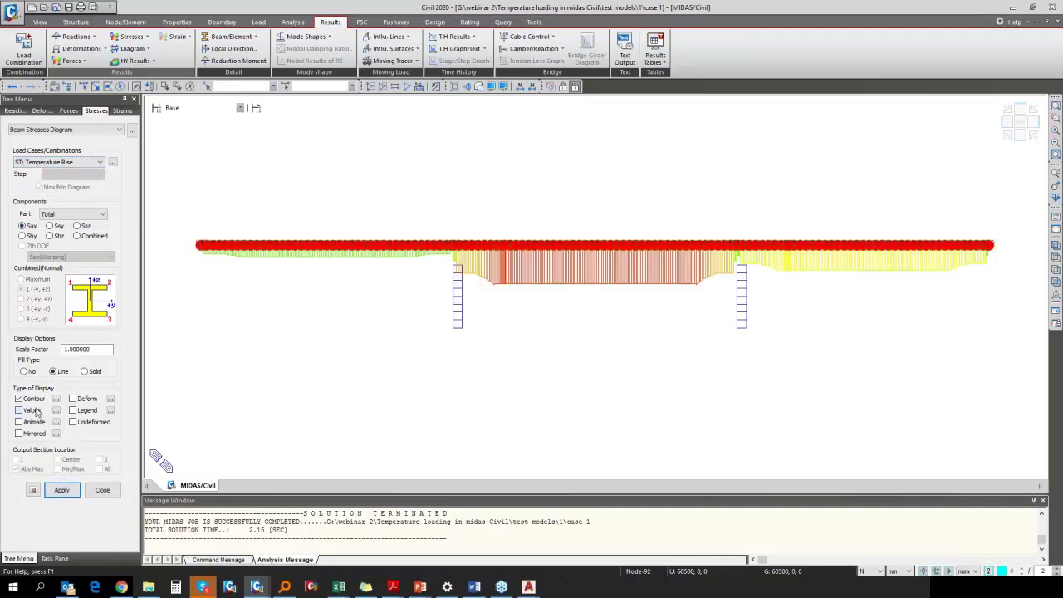
click(35, 410)
click(61, 490)
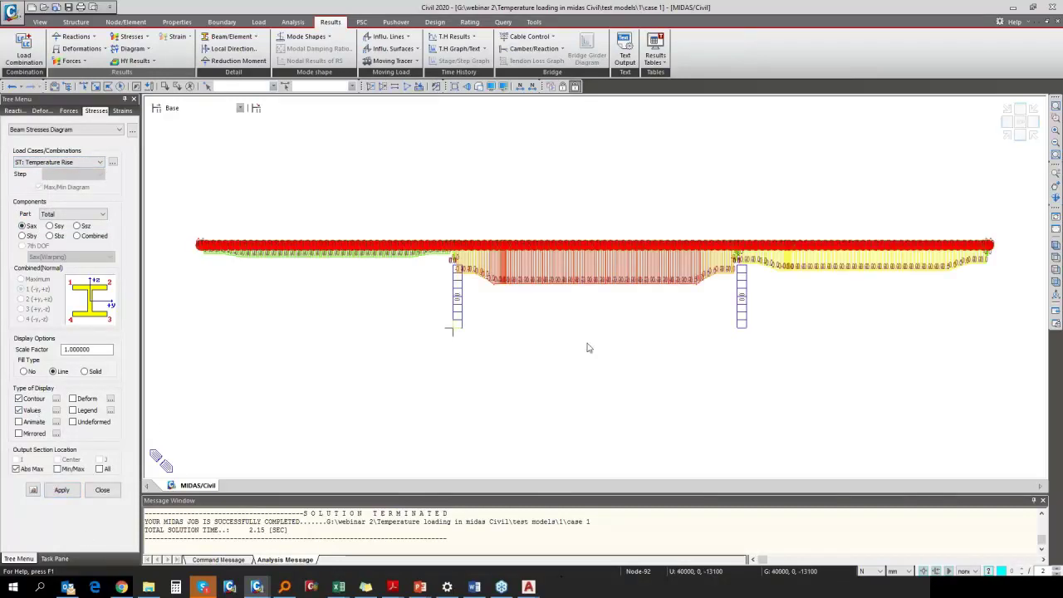
scroll(757, 288, up, 5)
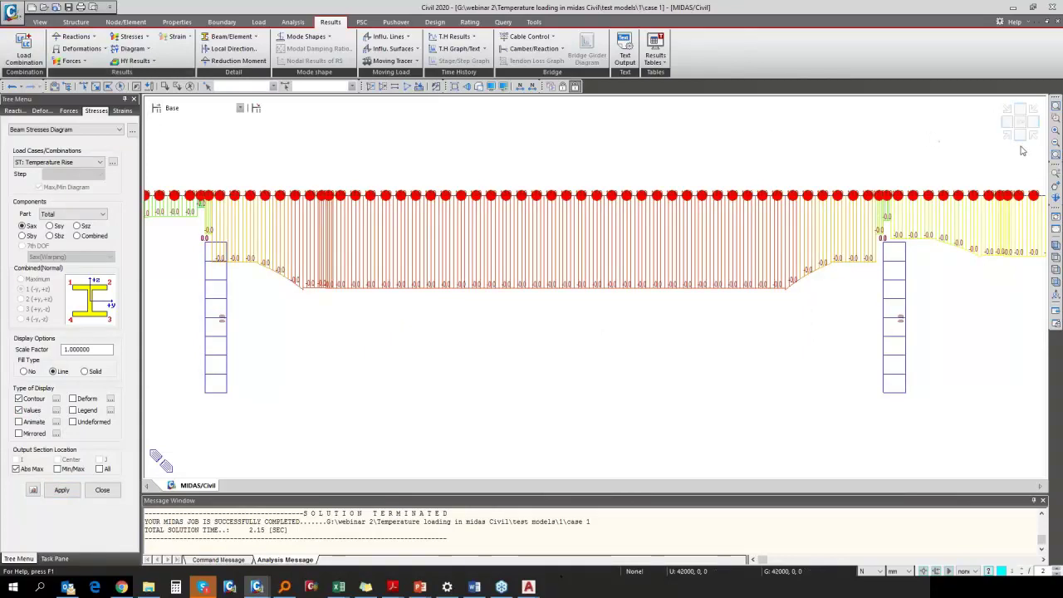
scroll(1023, 151, down, 5)
Step: Open the model file fixed beam.mcb from folder 1 of the test models directory
click(11, 12)
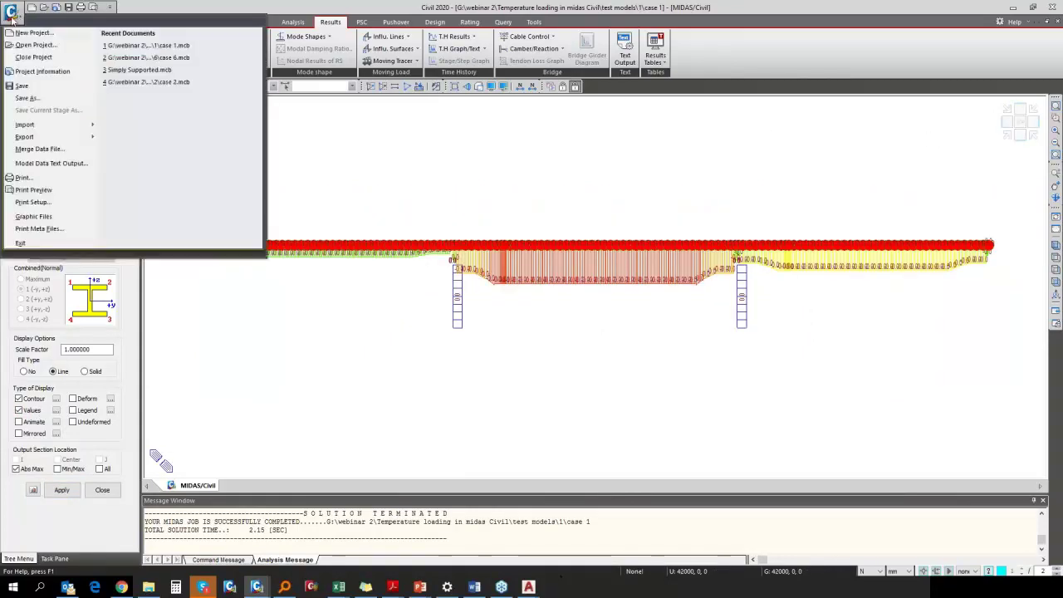
click(34, 45)
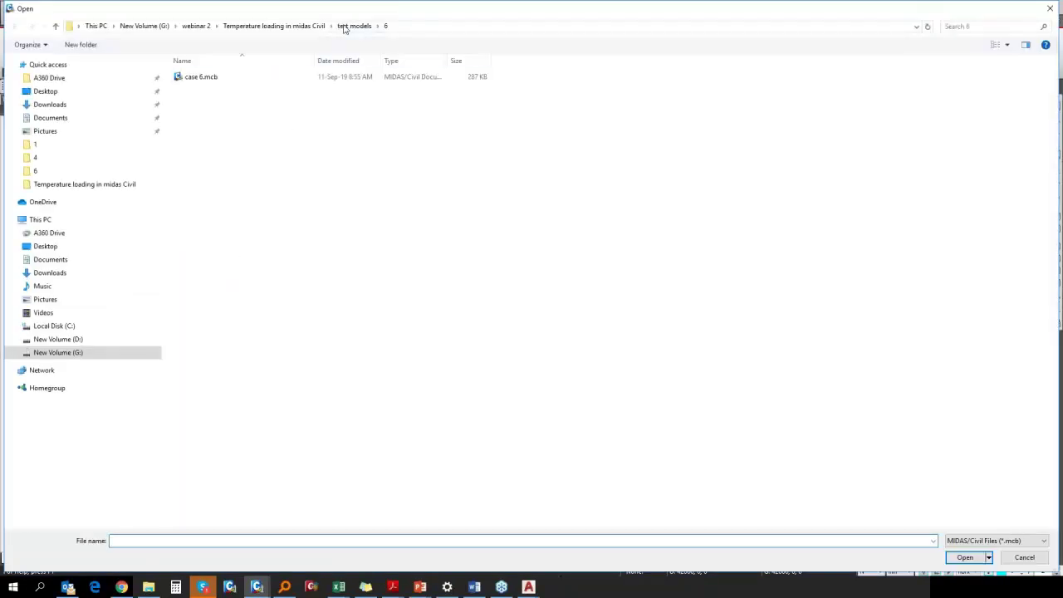
click(353, 26)
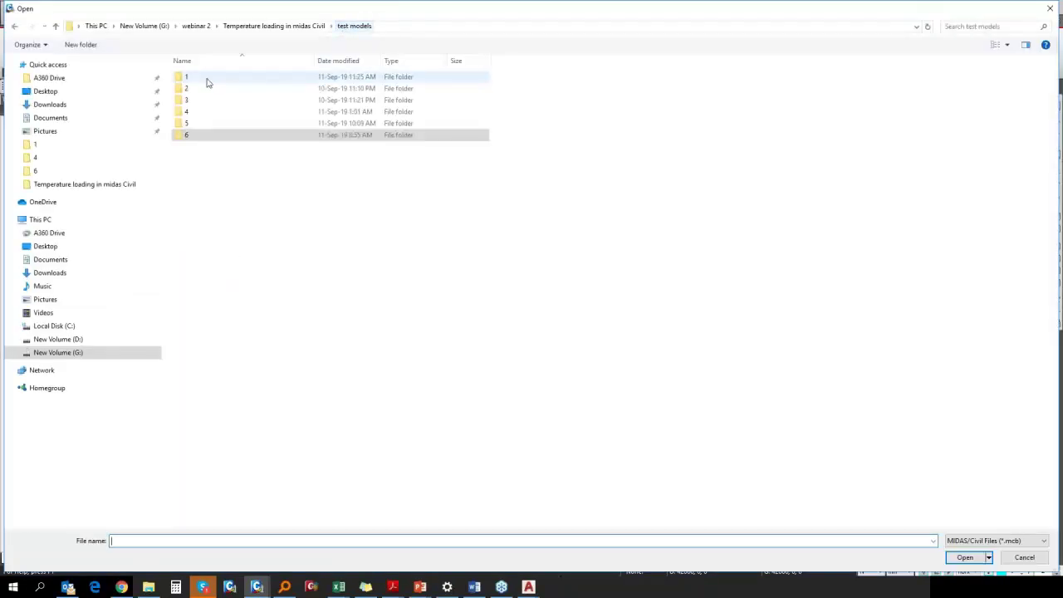
click(193, 78)
double_click(193, 78)
click(212, 100)
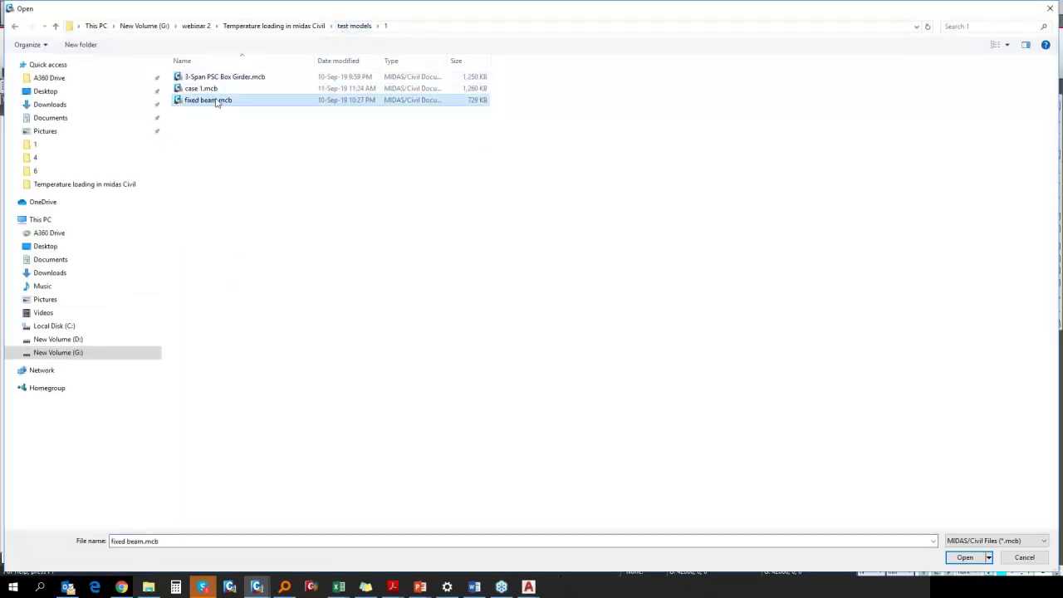
key(Return)
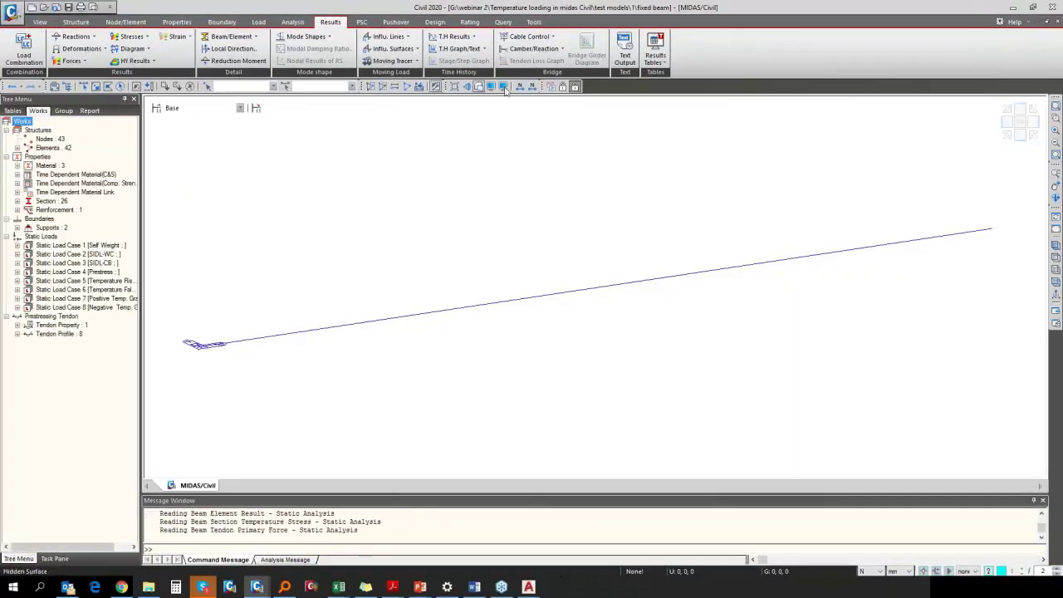
Step: Show the beam as a hidden-surface solid, display its supports on the model, and switch to the front view
click(478, 86)
click(54, 229)
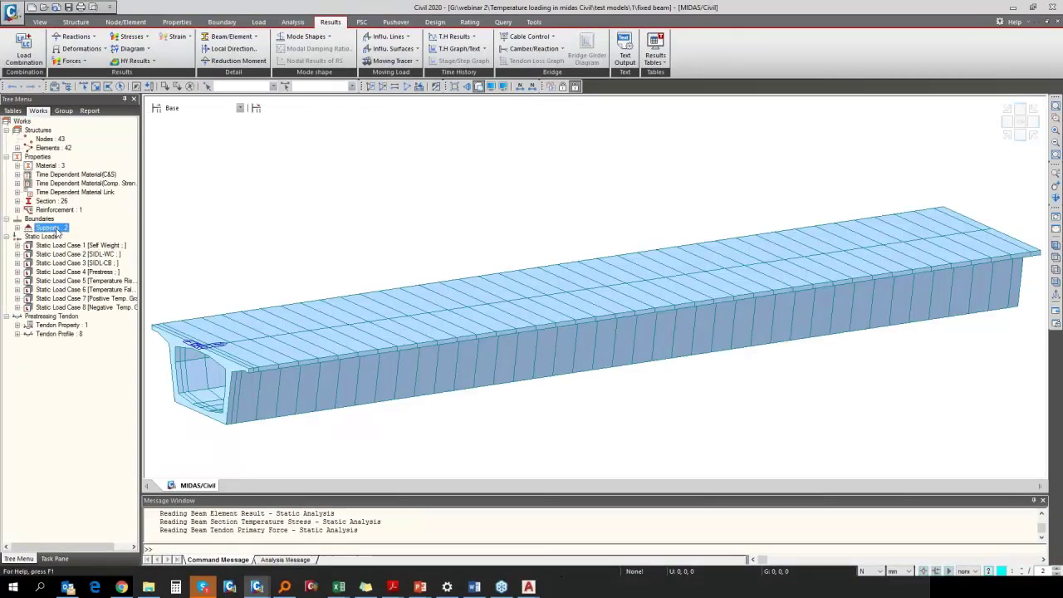
double_click(50, 227)
right_click(125, 237)
click(158, 378)
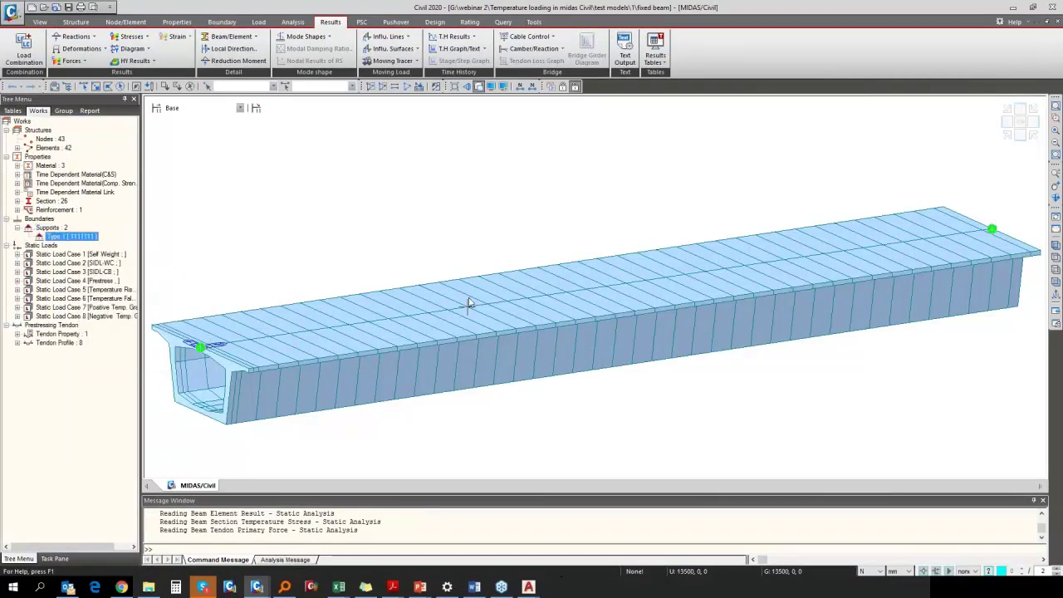
click(1037, 148)
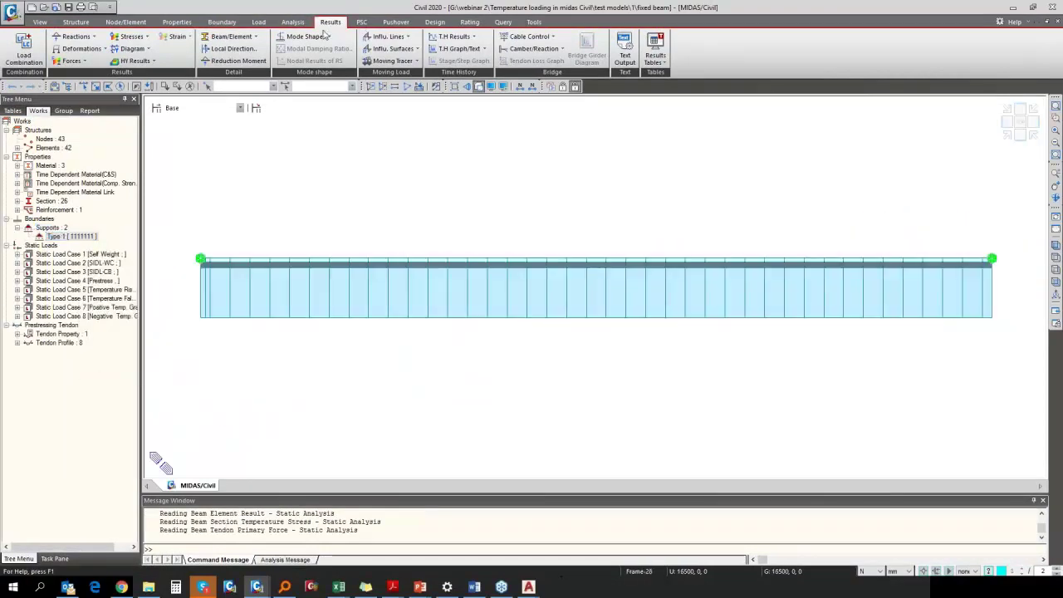
Step: Display the Temperature Rise element temperatures on the fixed beam model
double_click(75, 289)
right_click(98, 298)
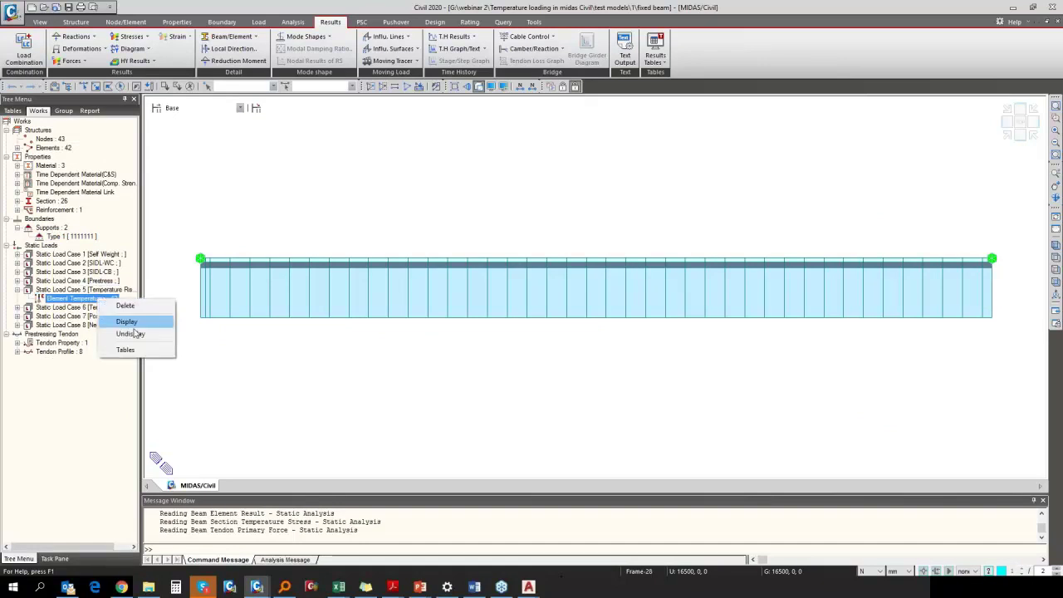
click(127, 323)
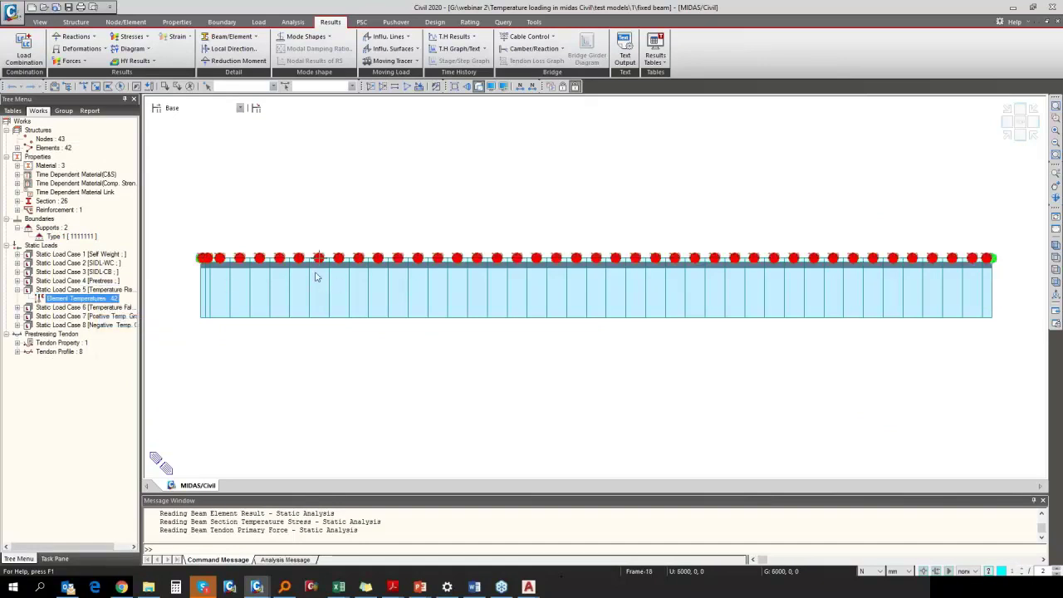
mouse_move(316, 277)
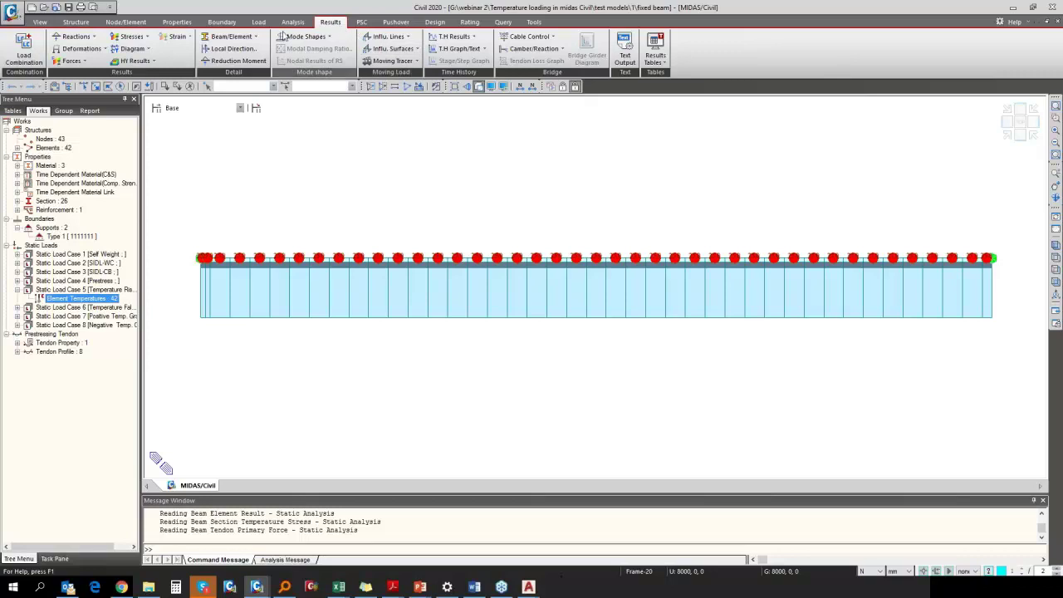
Step: Plot the Sax component of the Beam Stresses Diagram for the Temperature Rise load case on the fixed beam, with values shown
click(129, 37)
click(149, 73)
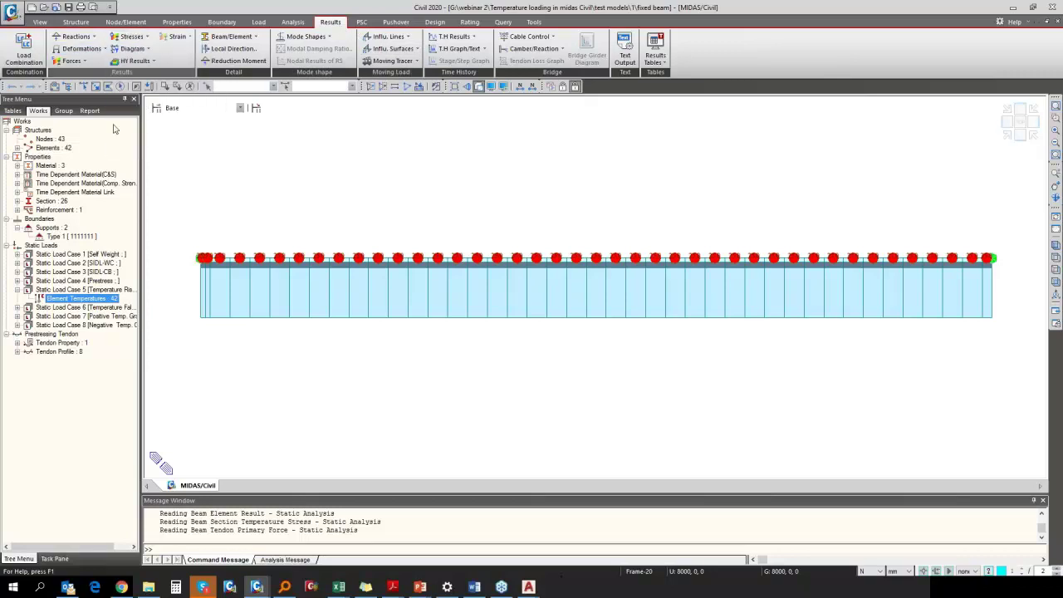
click(50, 163)
click(46, 167)
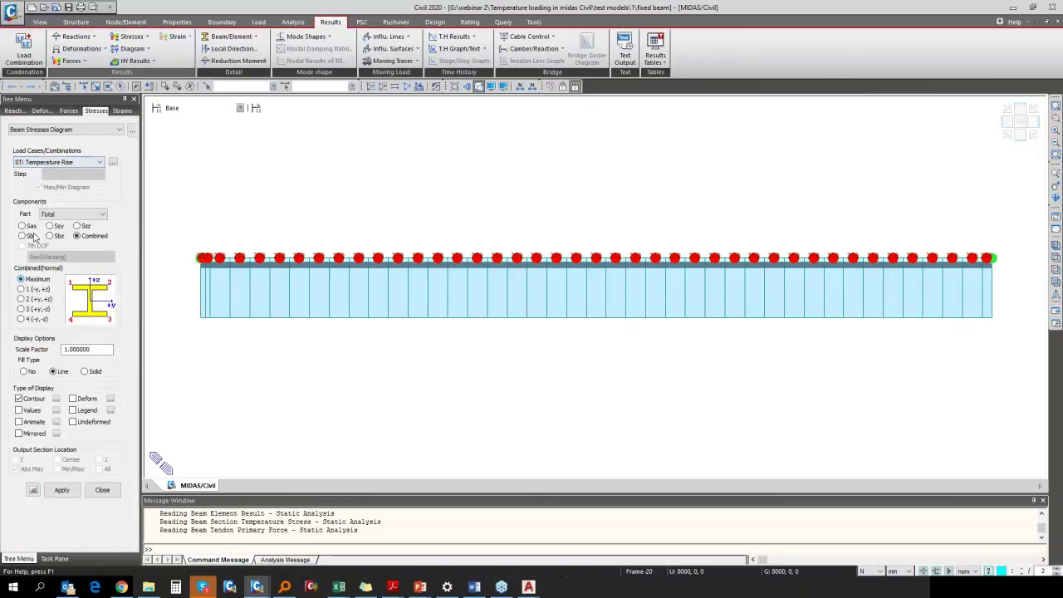
click(28, 227)
click(19, 410)
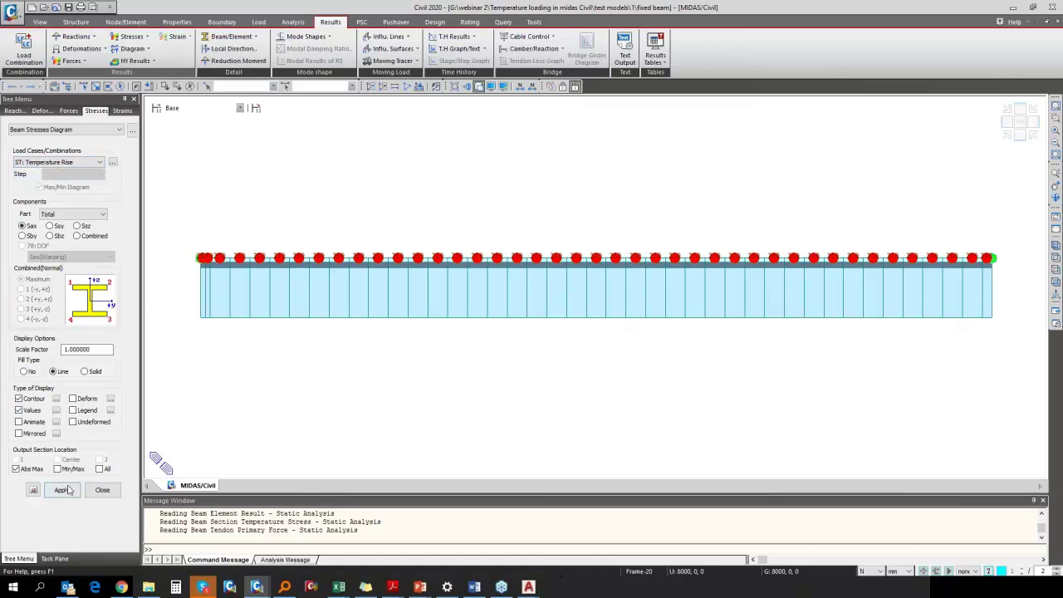
click(61, 490)
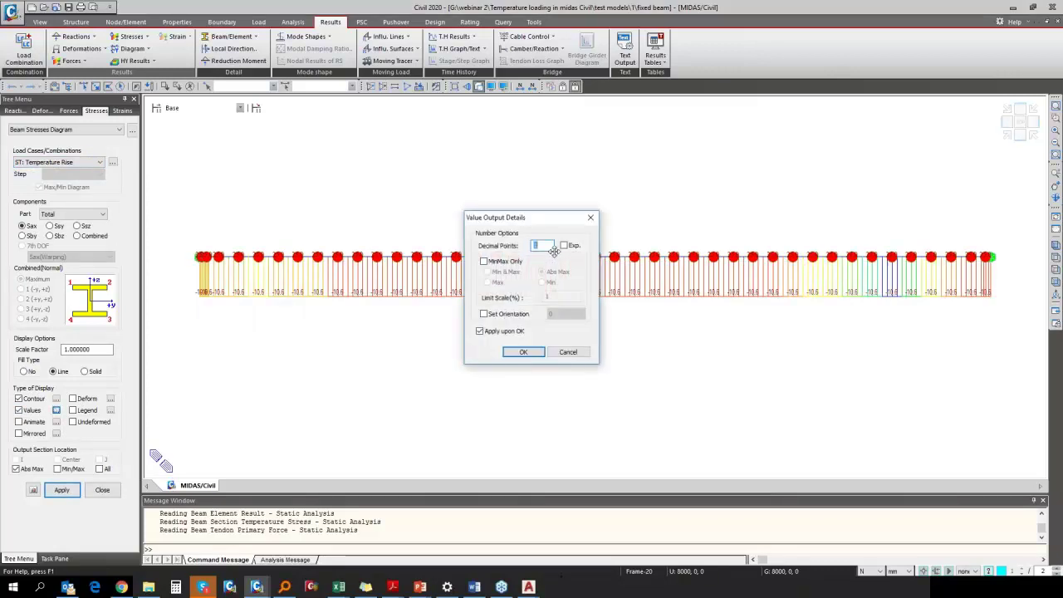
Step: Set the stress value output to two decimal places and inspect the values along the fixed beam
click(519, 352)
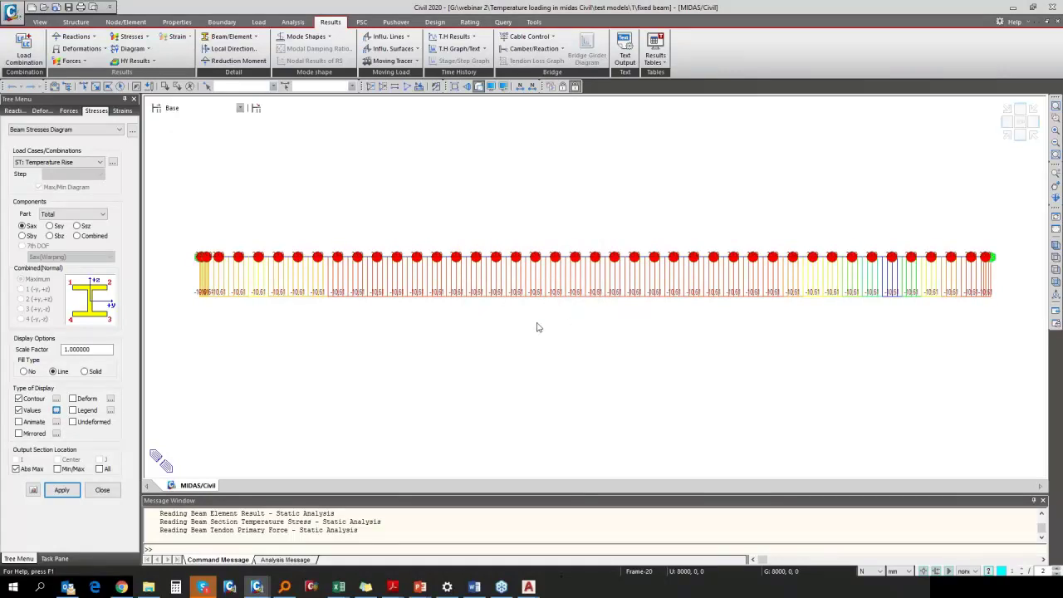
mouse_move(509, 256)
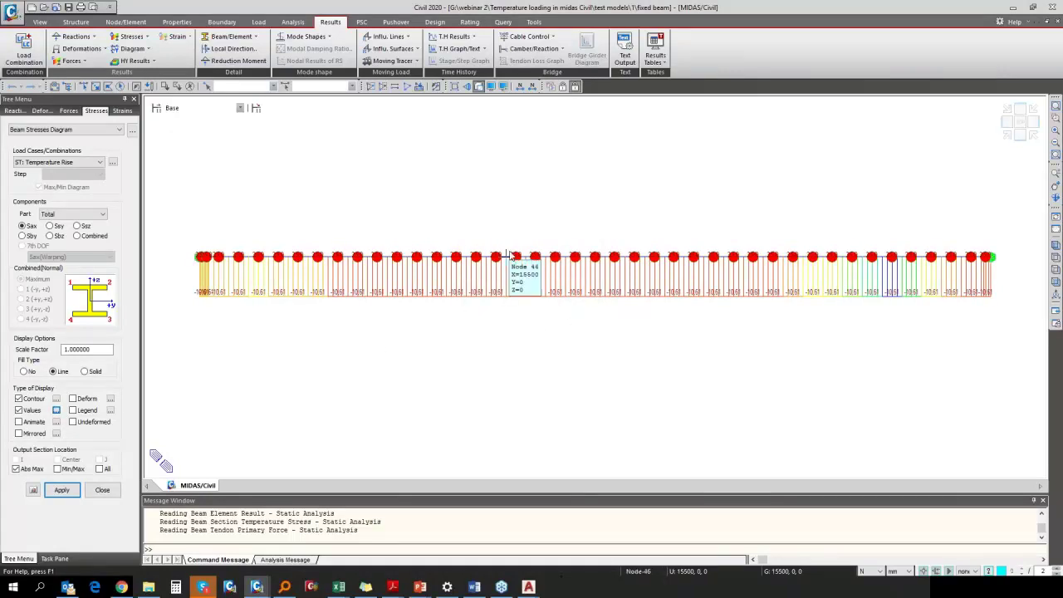
mouse_move(441, 287)
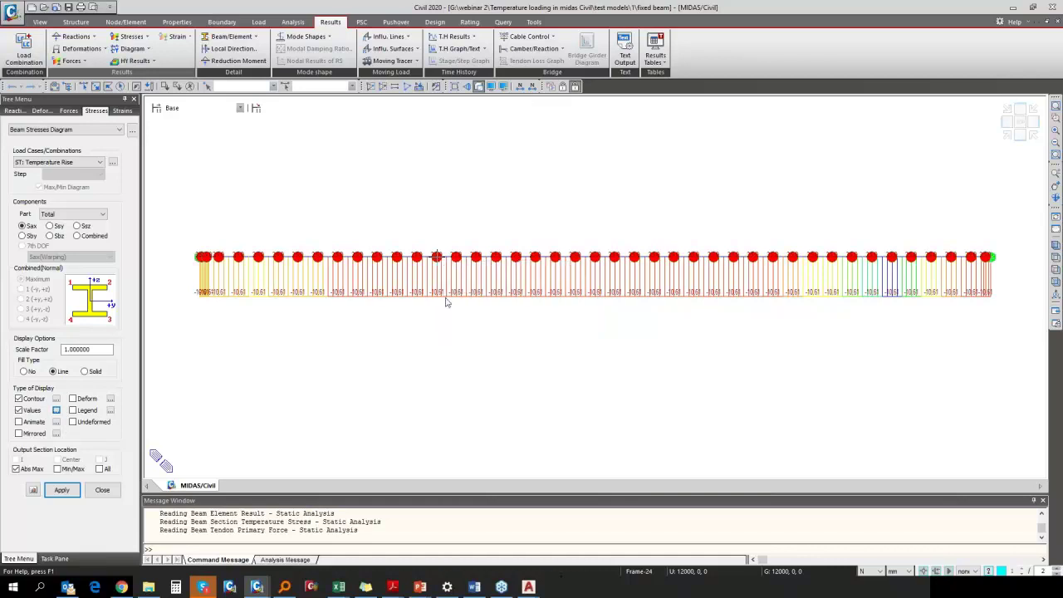
scroll(598, 297, down, 2)
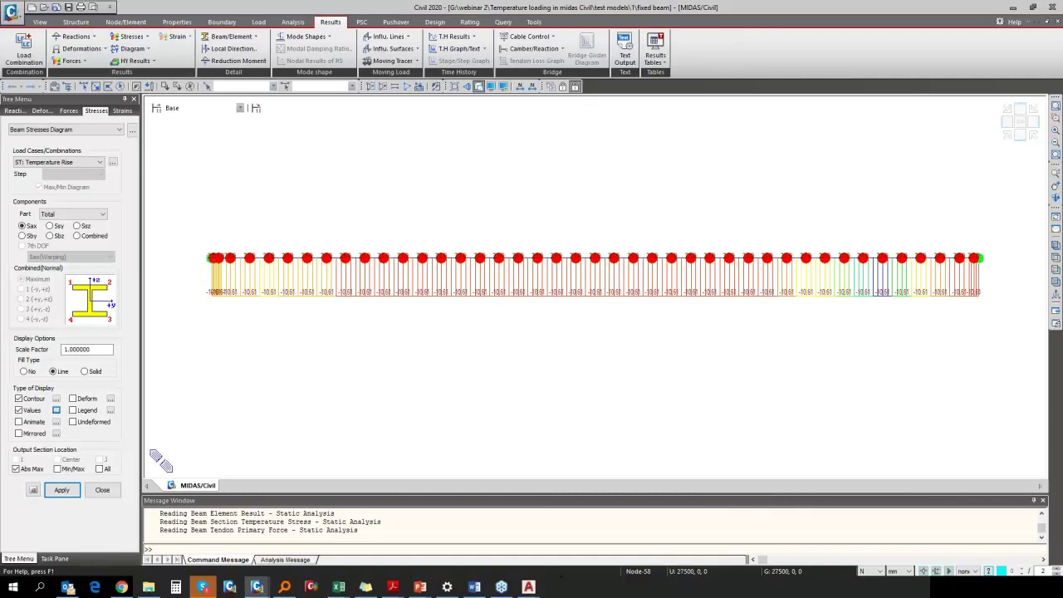
Step: Switch to manual verifications.xlsx in Excel, enlarge the window, and go to the beginning of the case 1 sheet
click(339, 588)
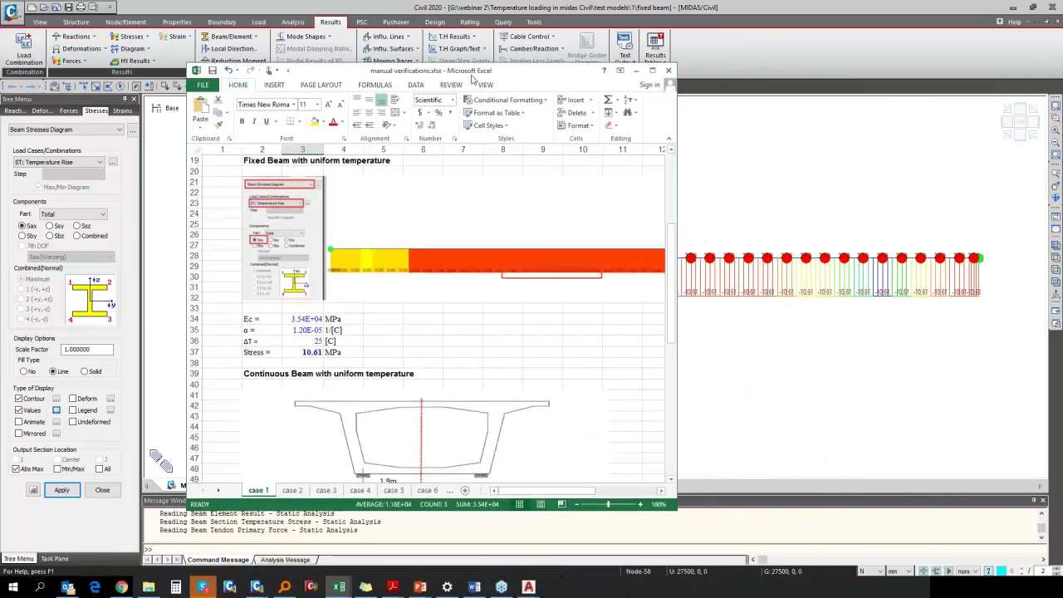
key(super+Up)
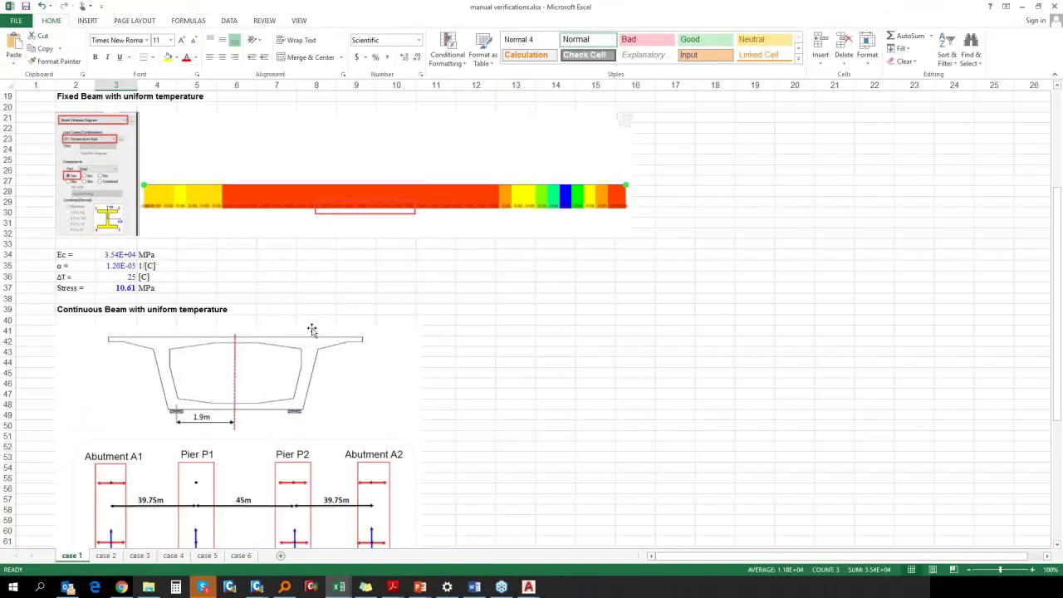
scroll(266, 336, up, 5)
scroll(163, 308, up, 1)
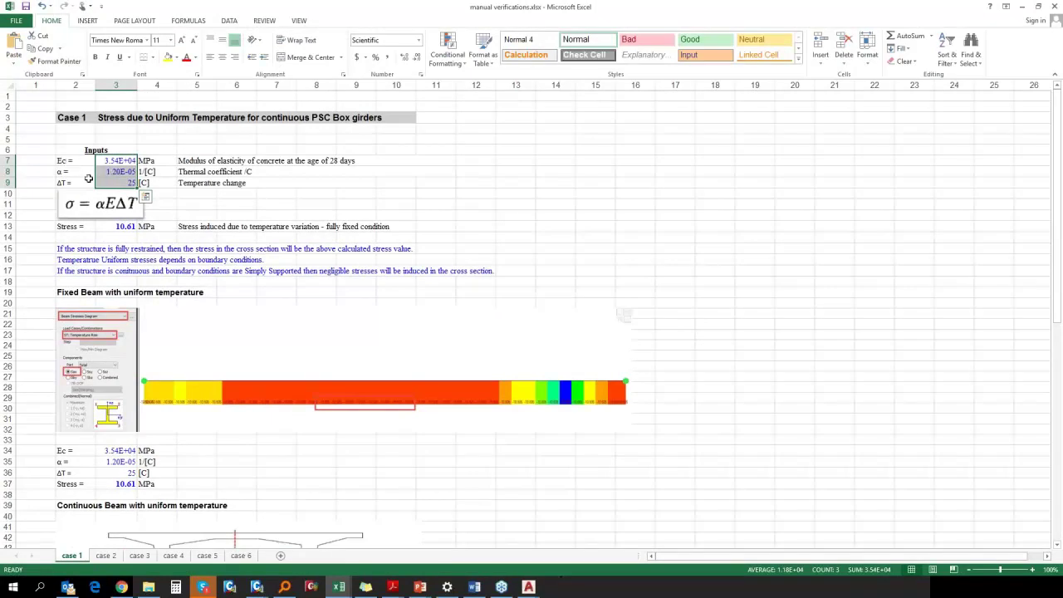
Step: Examine the temperature change, fixed beam diagram and calculated stress in the case 1 verification, and return to midas Civil
click(125, 183)
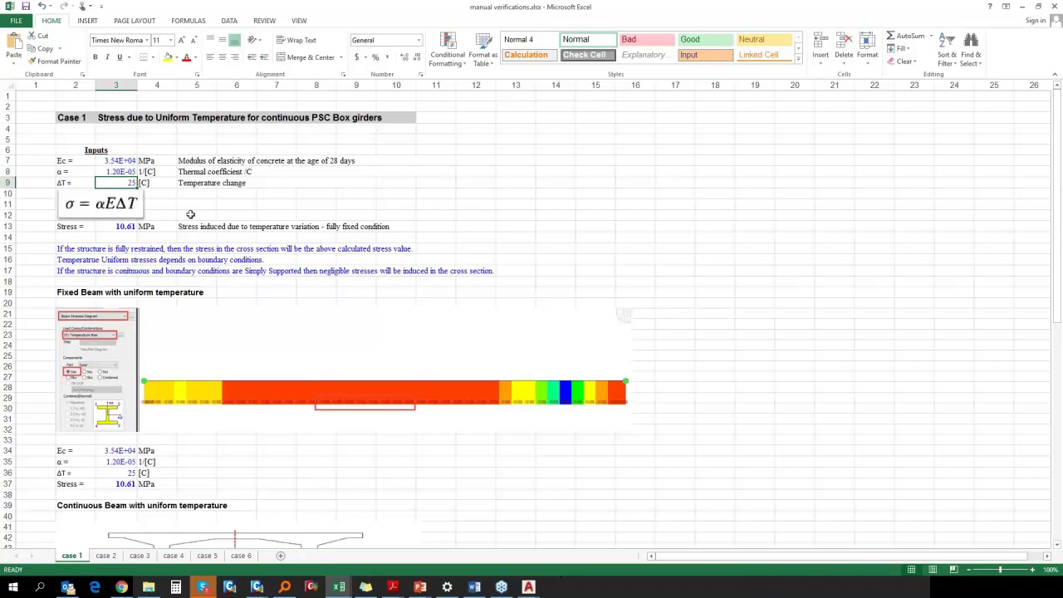
click(198, 314)
scroll(166, 249, down, 5)
scroll(133, 225, up, 5)
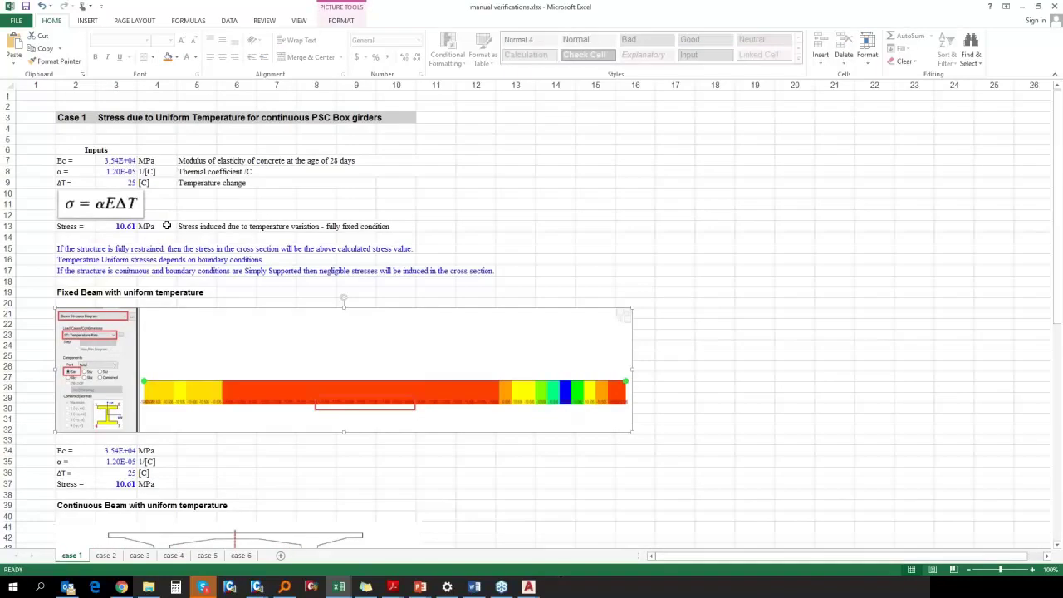
click(120, 227)
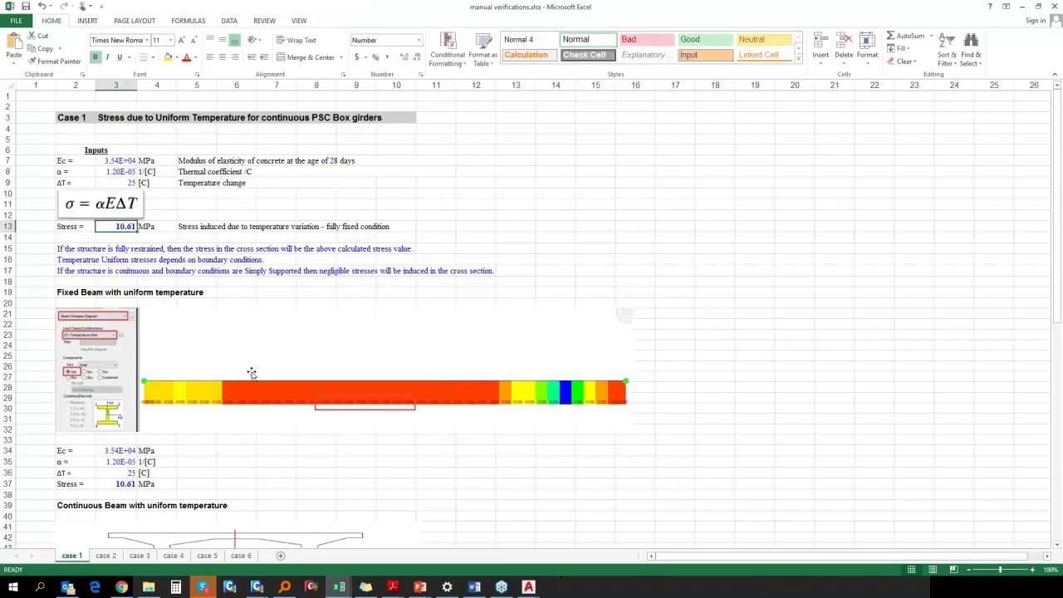
click(1022, 7)
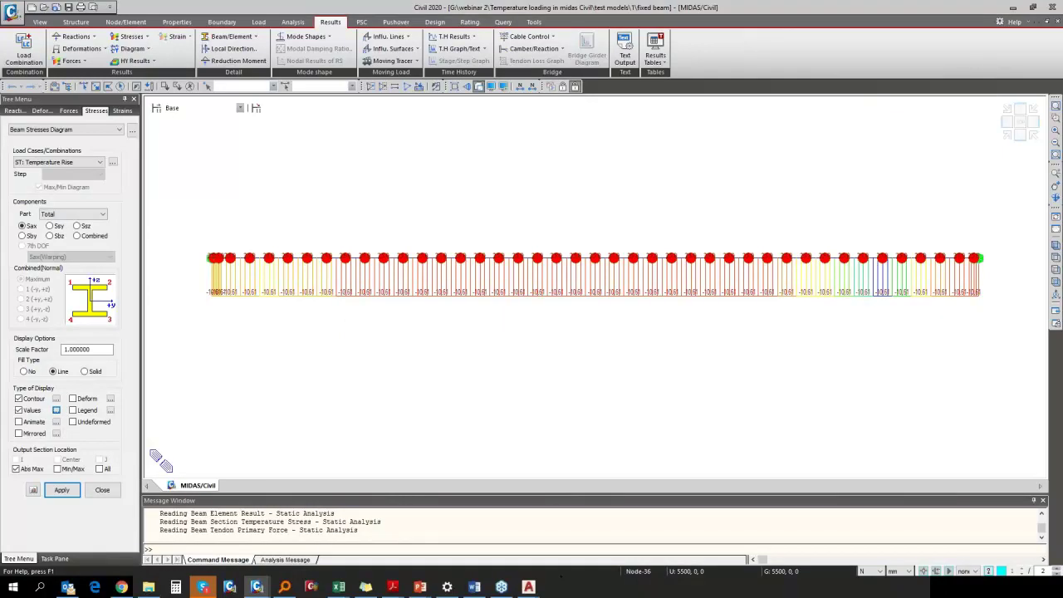
Step: Switch to the case 2 continuous bridge model, display its Type 3 supports and show the temperature and prestress load commands
key(super+d)
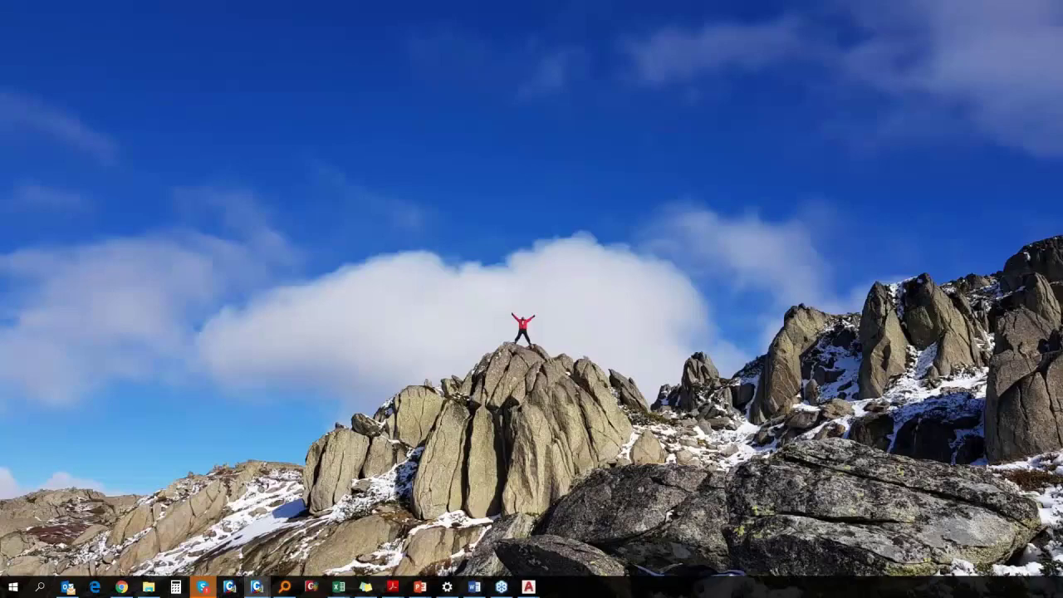
key(super+d)
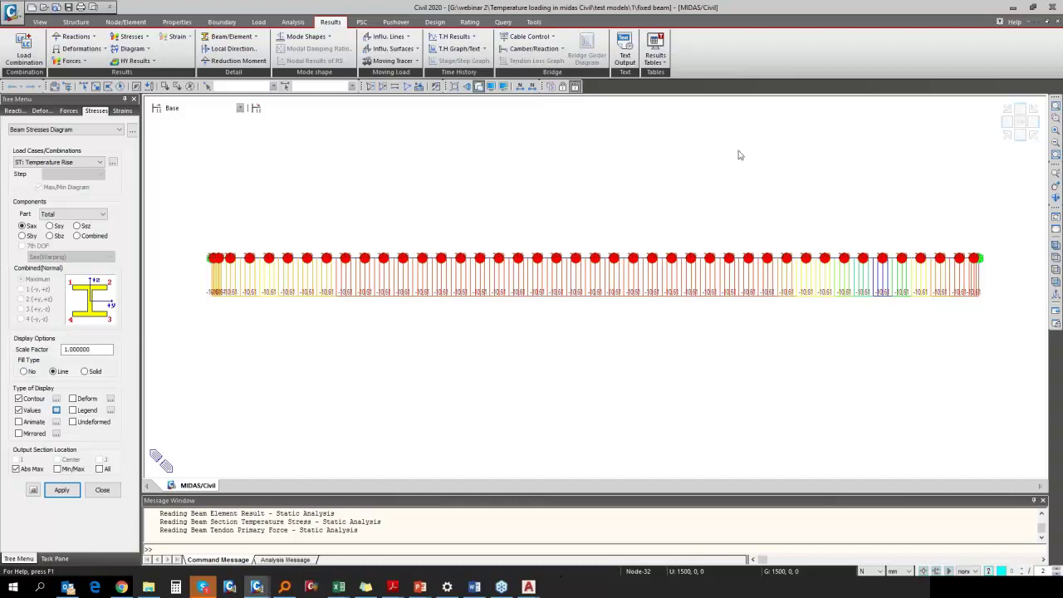
key(alt+Tab)
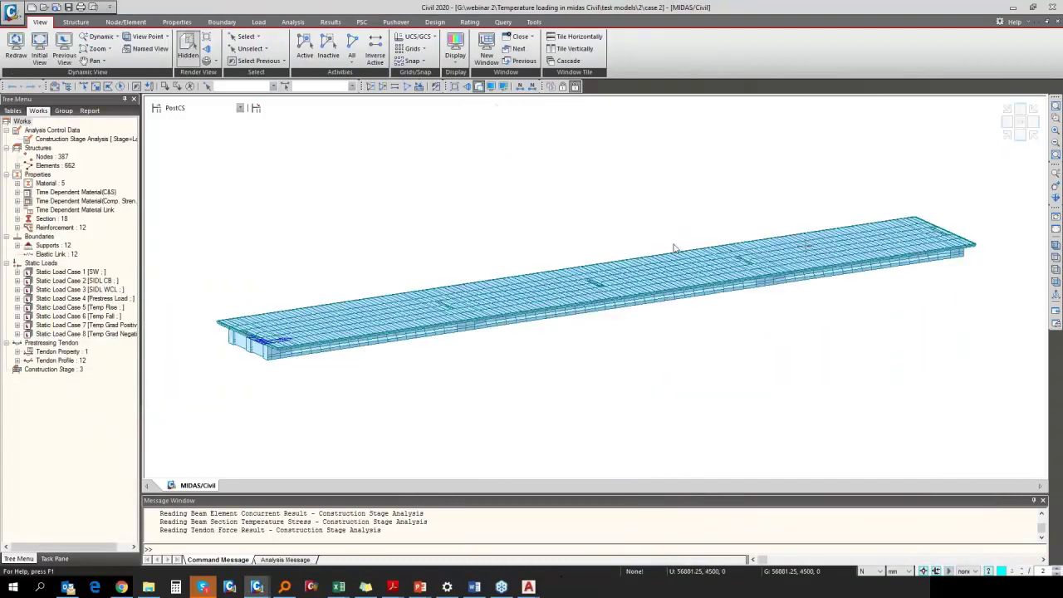
double_click(53, 246)
right_click(83, 271)
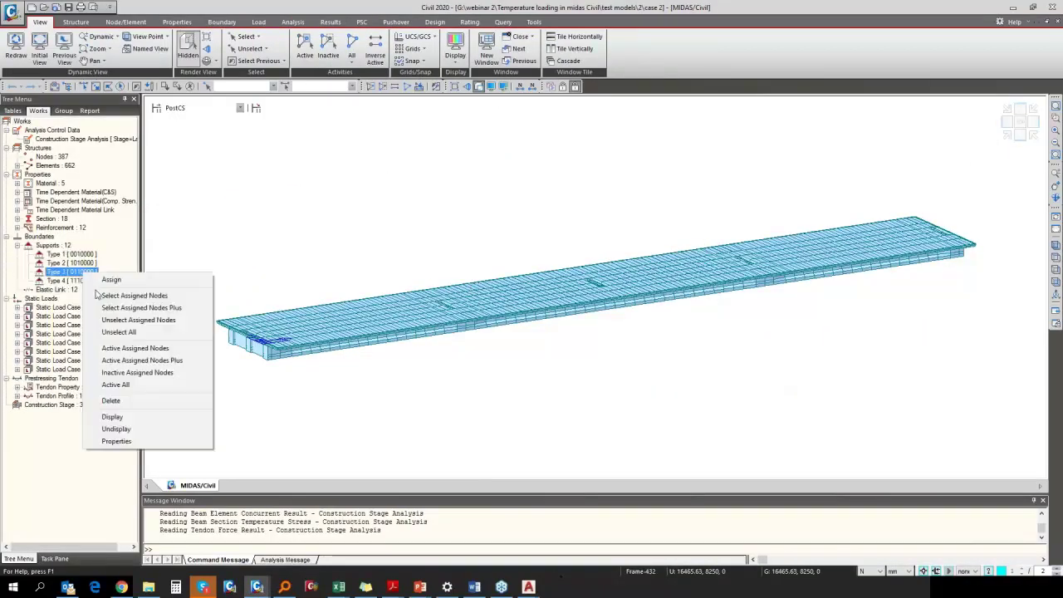
click(108, 417)
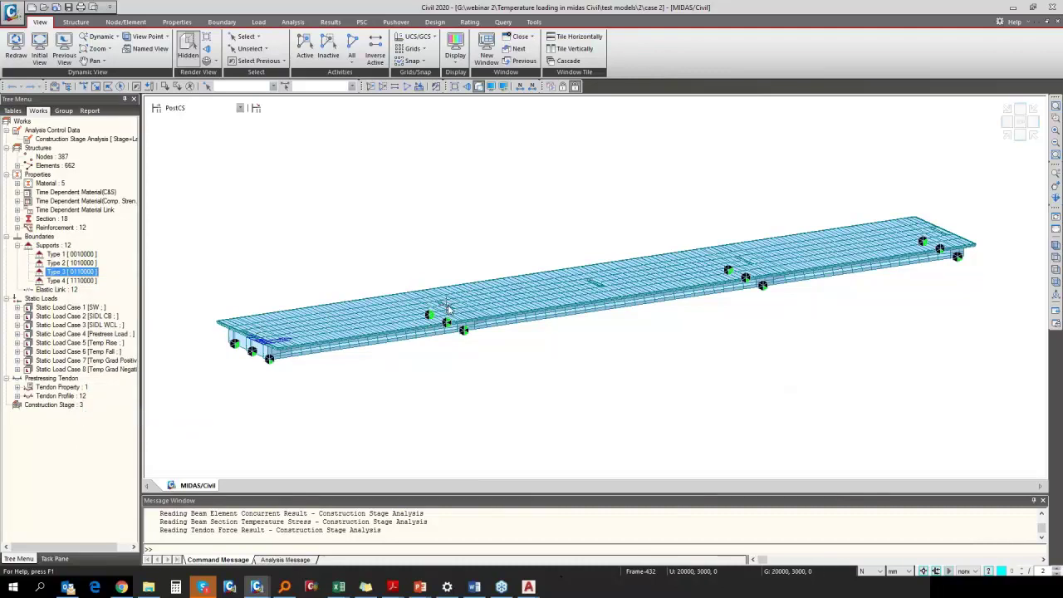
mouse_move(447, 309)
click(263, 25)
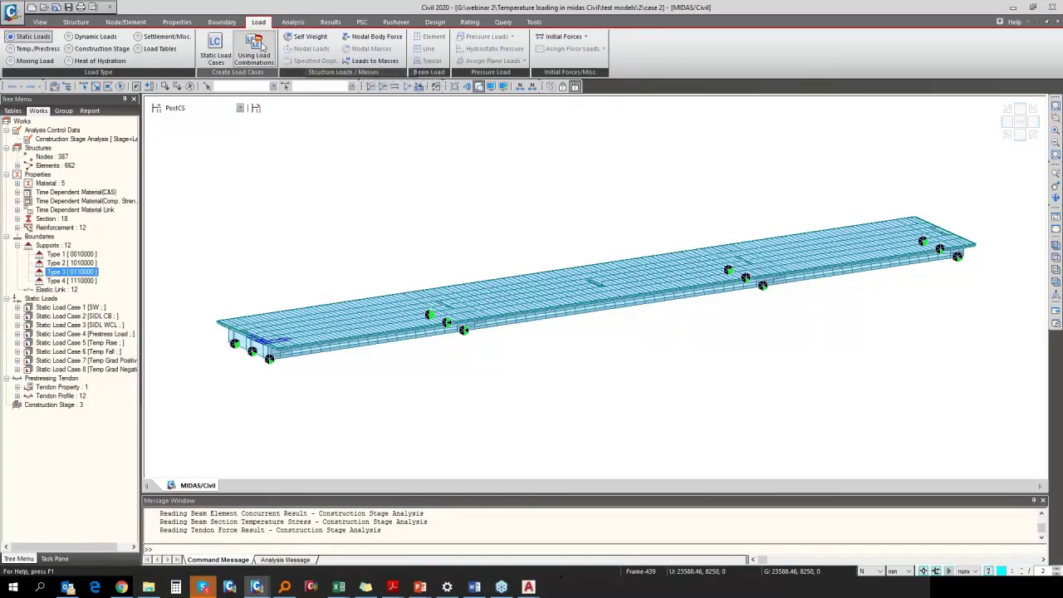
click(33, 48)
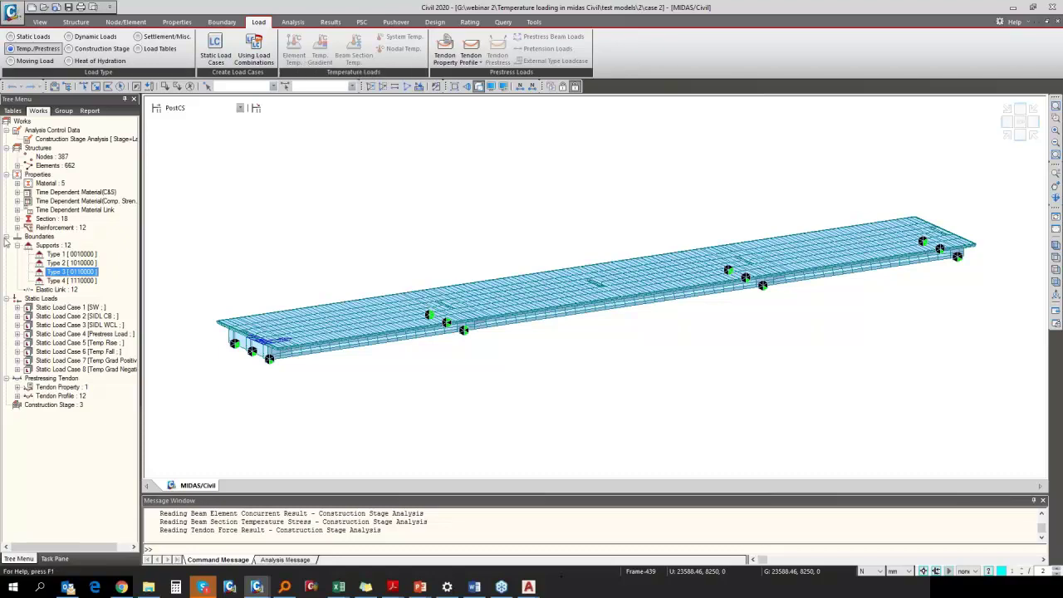
Step: Switch to the PowerPoint presentation and advance to the slide on temperature gradient stress for simply supported PSC I girders
key(alt+Tab)
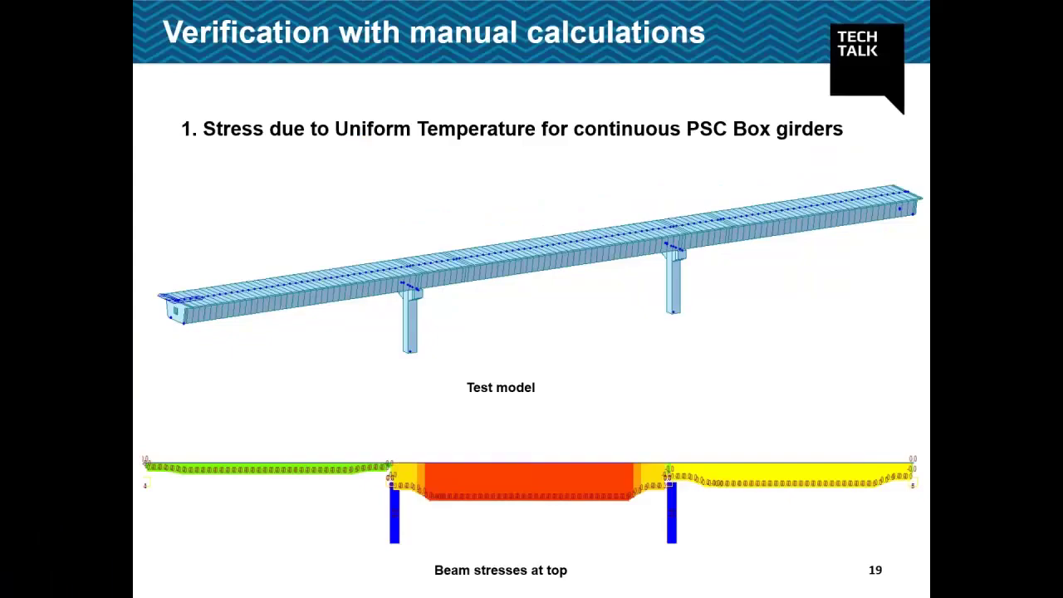
key(Right)
key(Right)
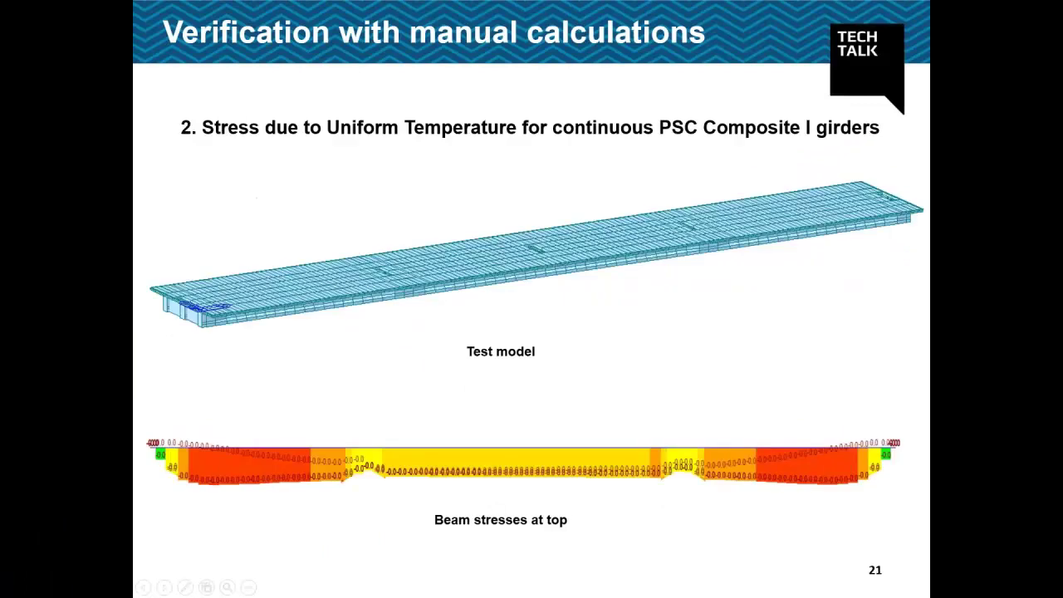
key(Right)
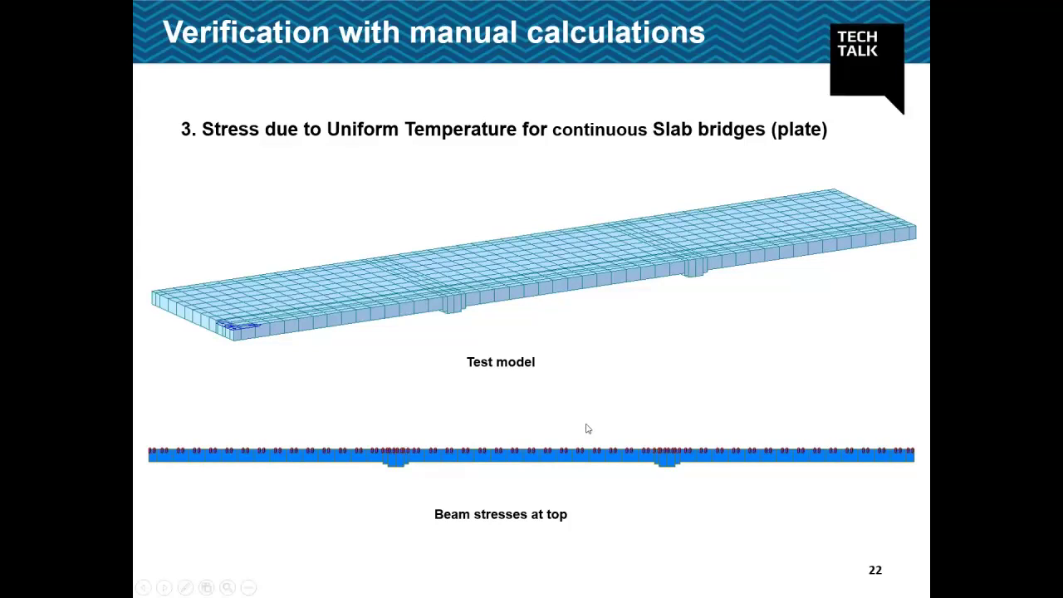
click(536, 366)
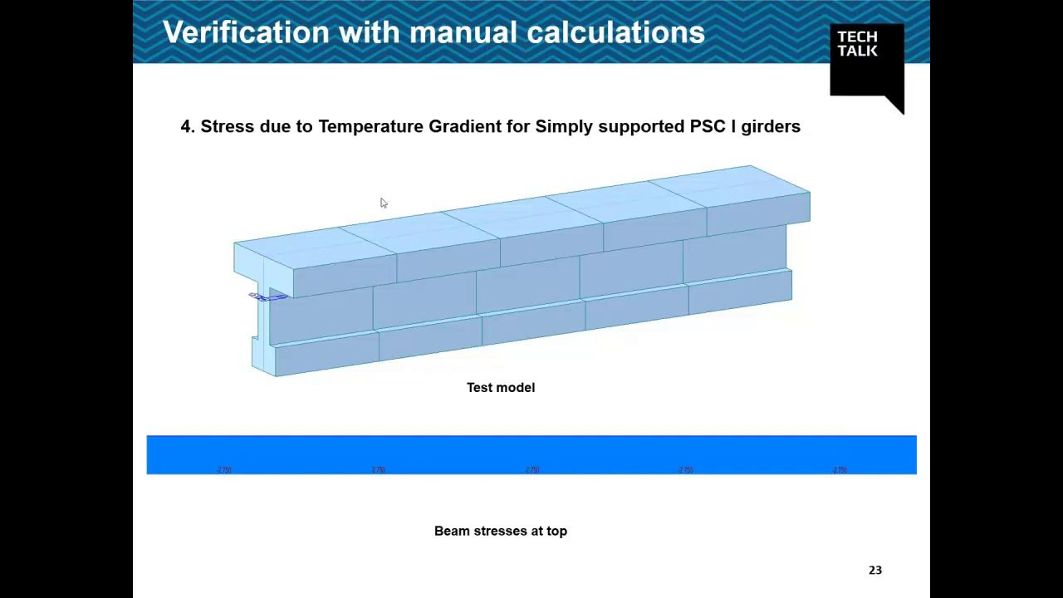
Step: Switch to the case 4 psc i model in midas Civil, return it to preprocessing mode and expand its whole works tree
key(alt+Tab)
double_click(609, 83)
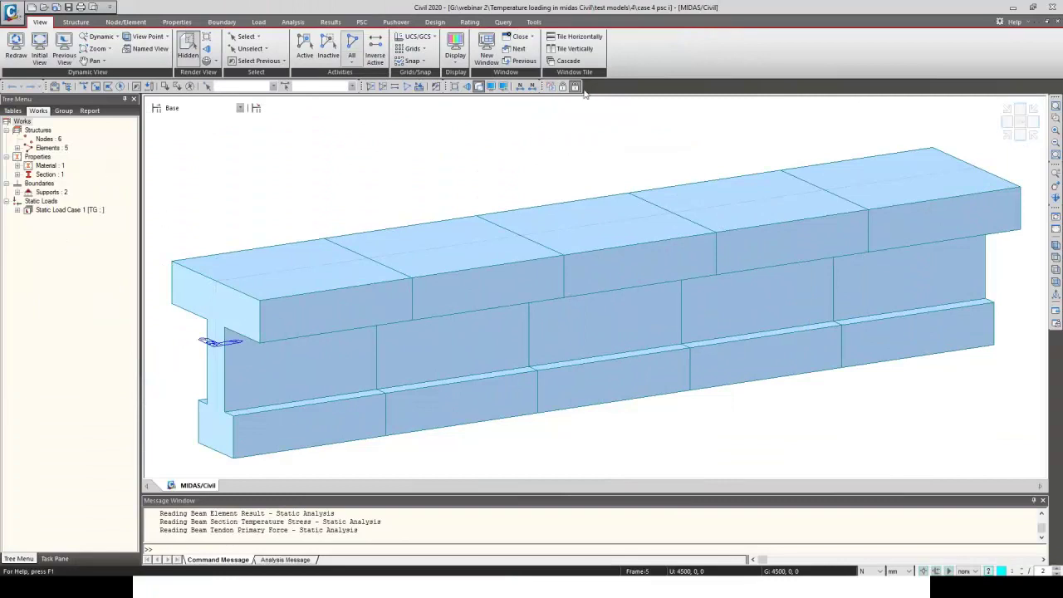
click(565, 86)
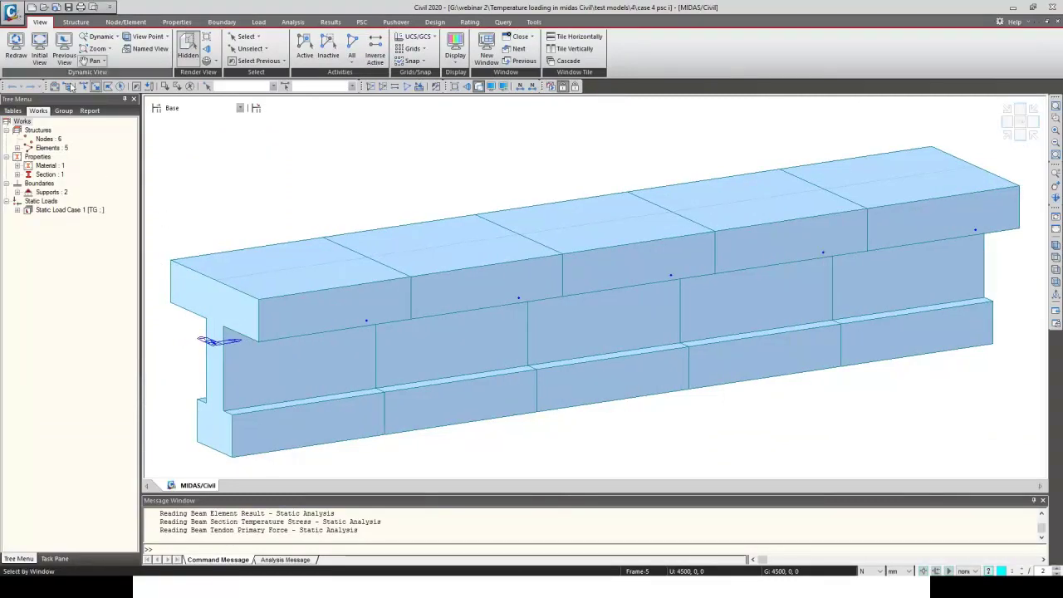
right_click(22, 121)
click(46, 129)
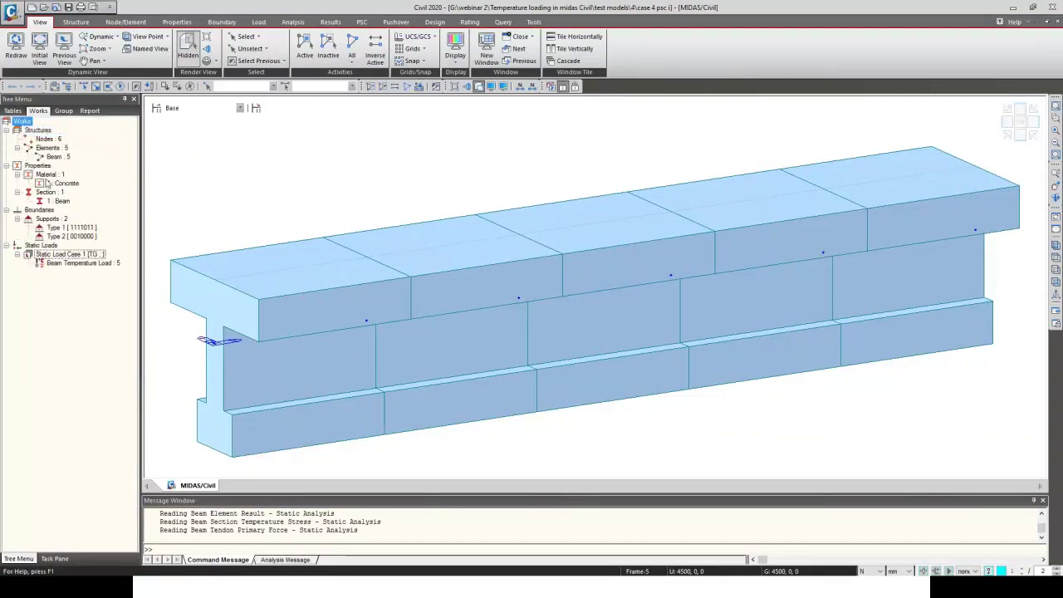
Step: Open the properties of the Concrete material in the case 4 model
click(66, 183)
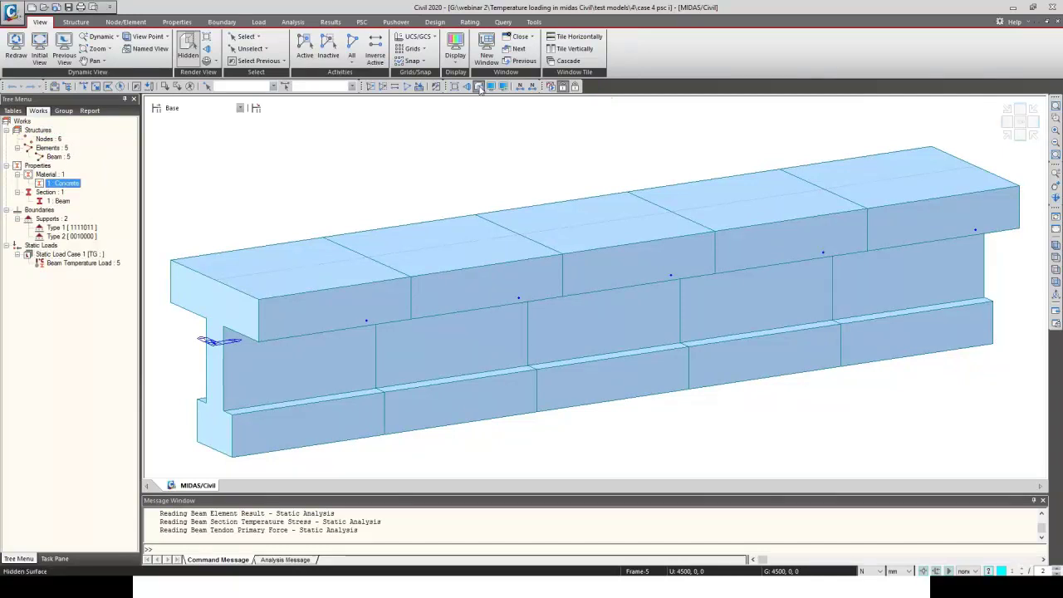
click(188, 48)
key(ctrl+h)
right_click(66, 186)
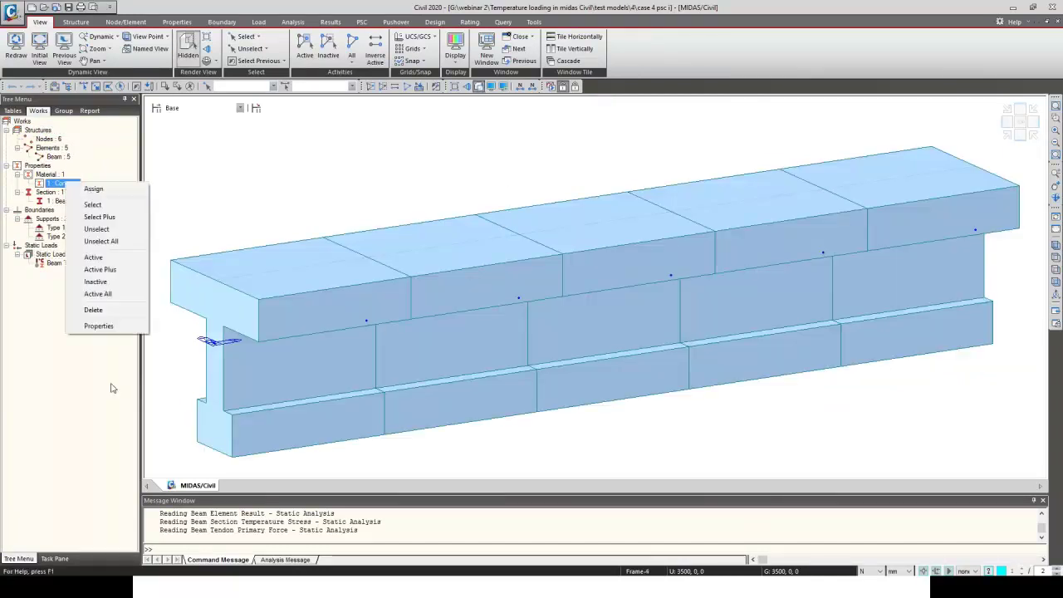
click(108, 326)
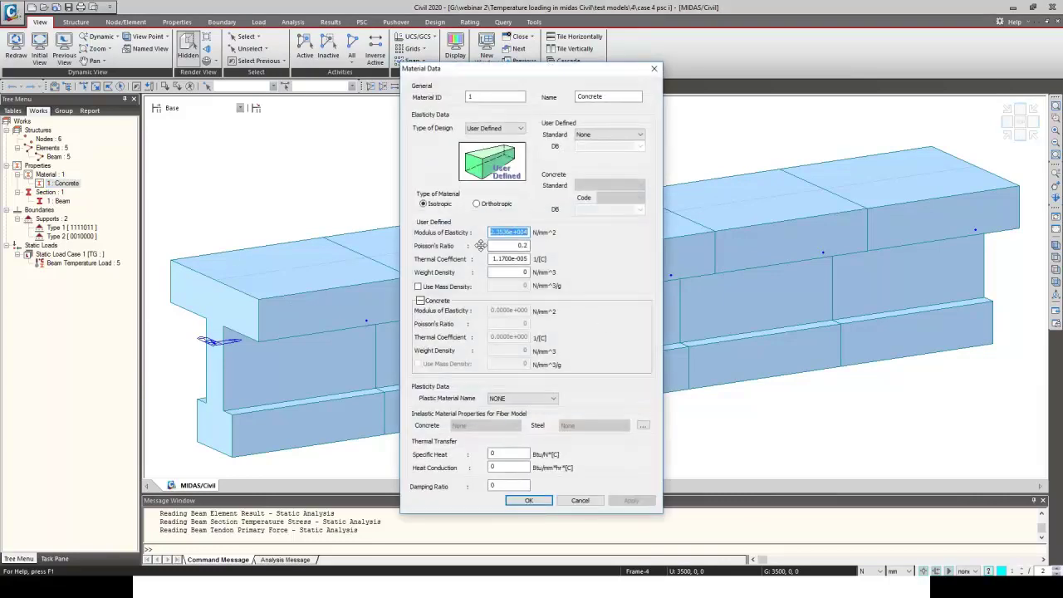
Step: Try the Concrete design type with the IRC(RC) standard and grade M35 for the material, and cancel the dialog
click(594, 136)
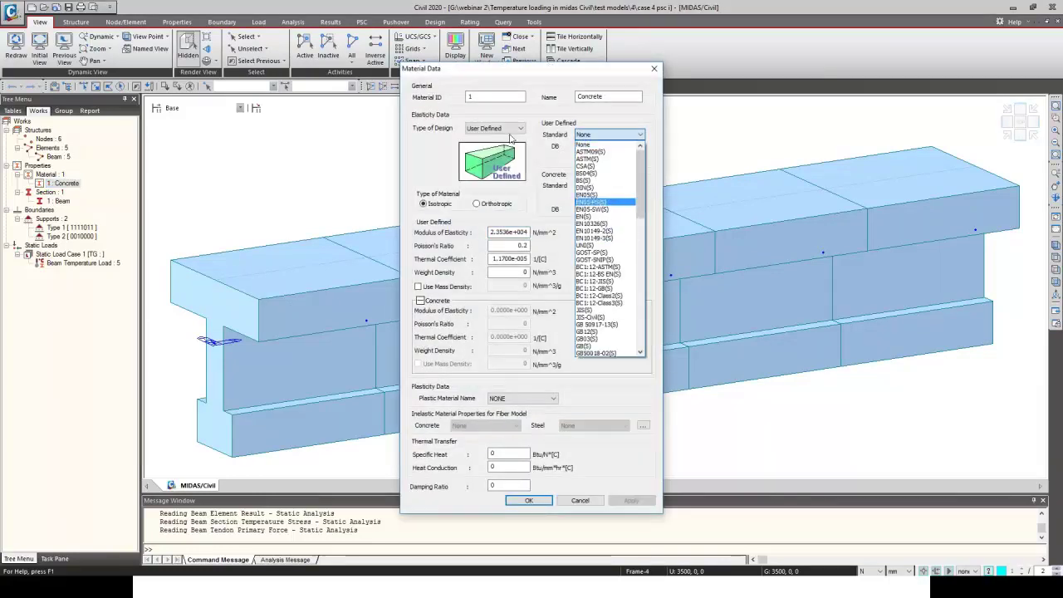
click(509, 133)
click(498, 128)
click(490, 149)
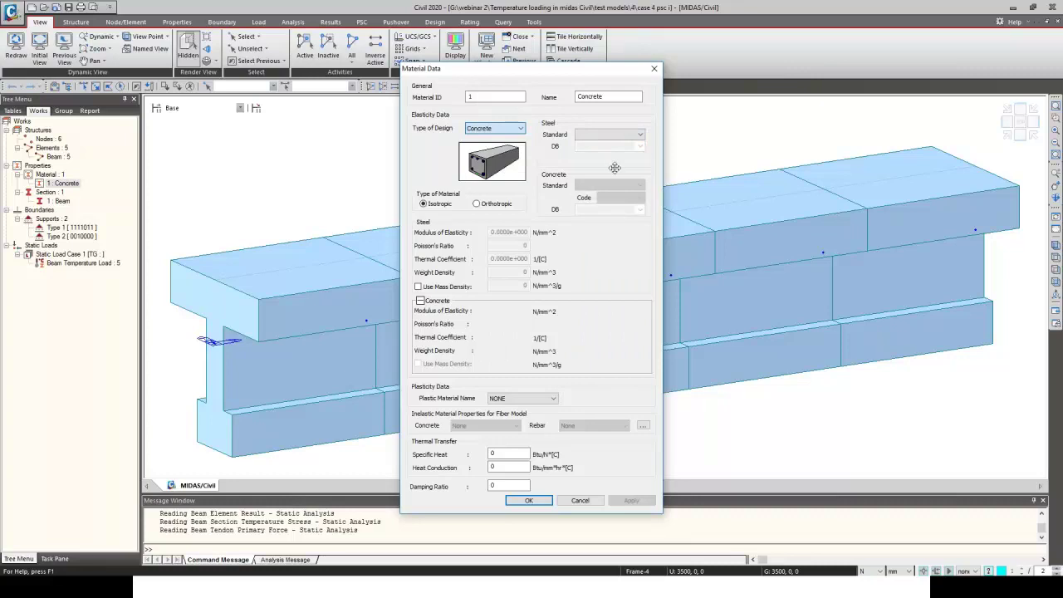
click(611, 185)
click(600, 366)
click(640, 185)
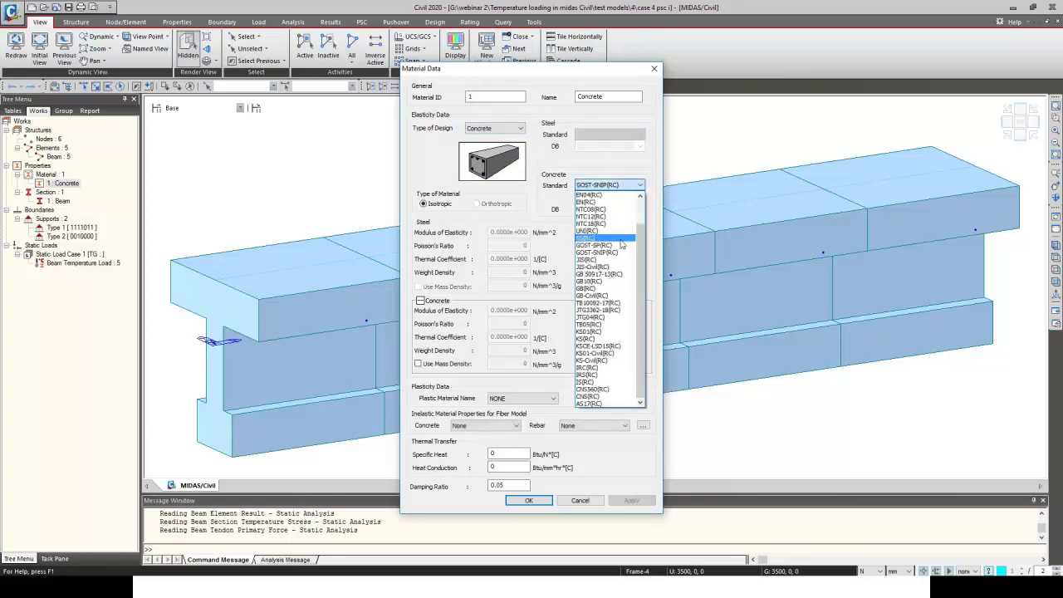
click(588, 368)
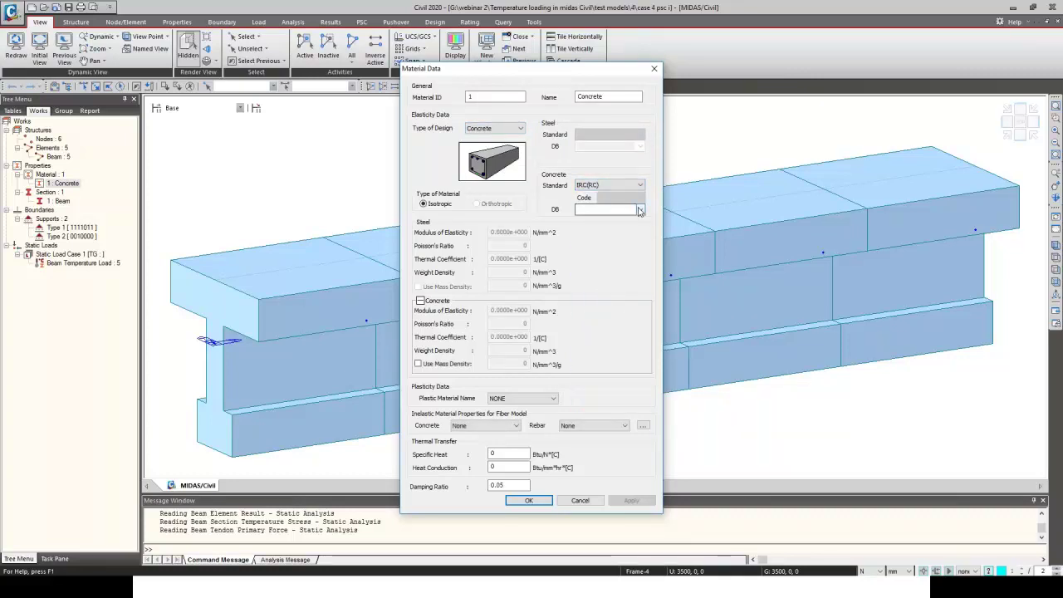
click(640, 211)
click(574, 249)
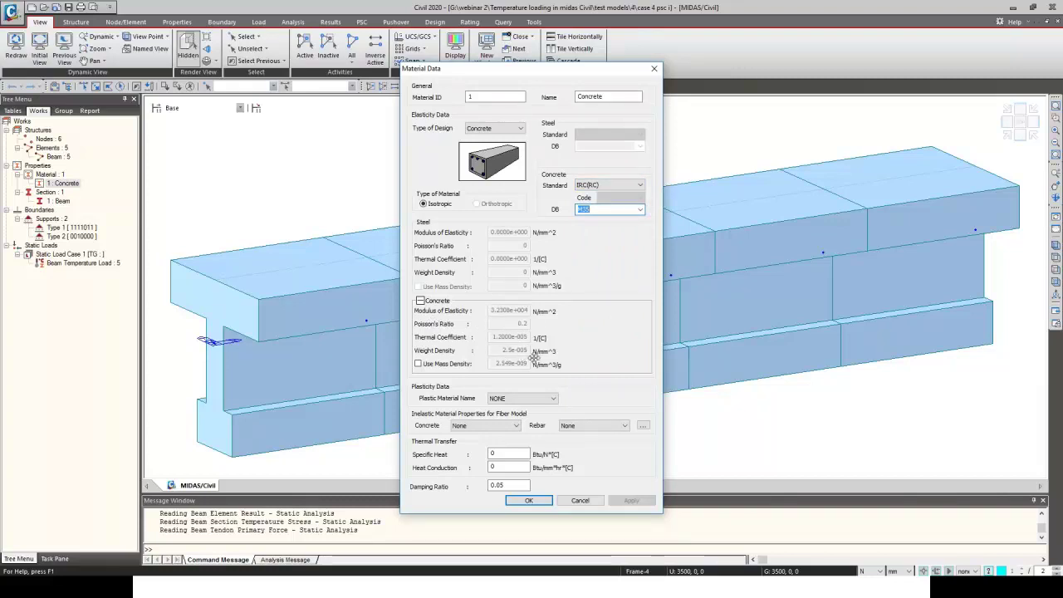
click(581, 501)
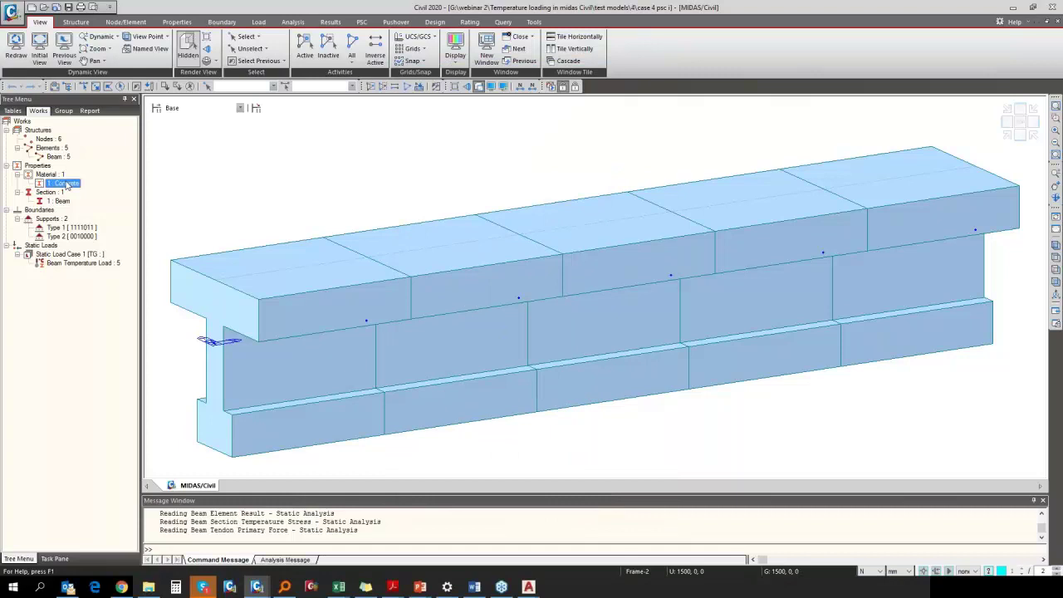
Step: Examine the user-defined modulus of elasticity and thermal coefficient of the Concrete material, and close its data without changes
right_click(70, 183)
click(93, 325)
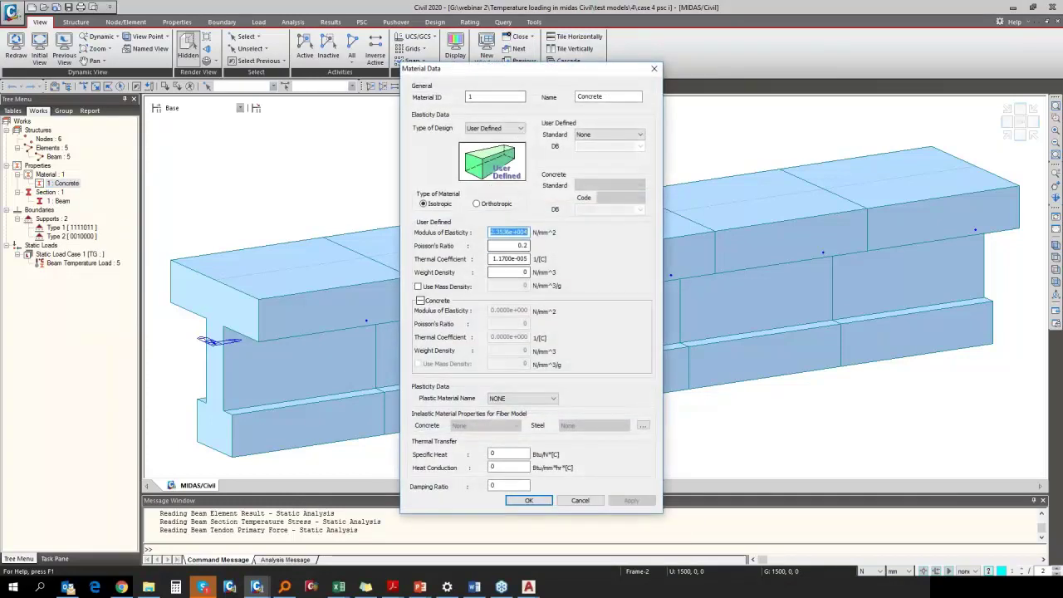
click(581, 500)
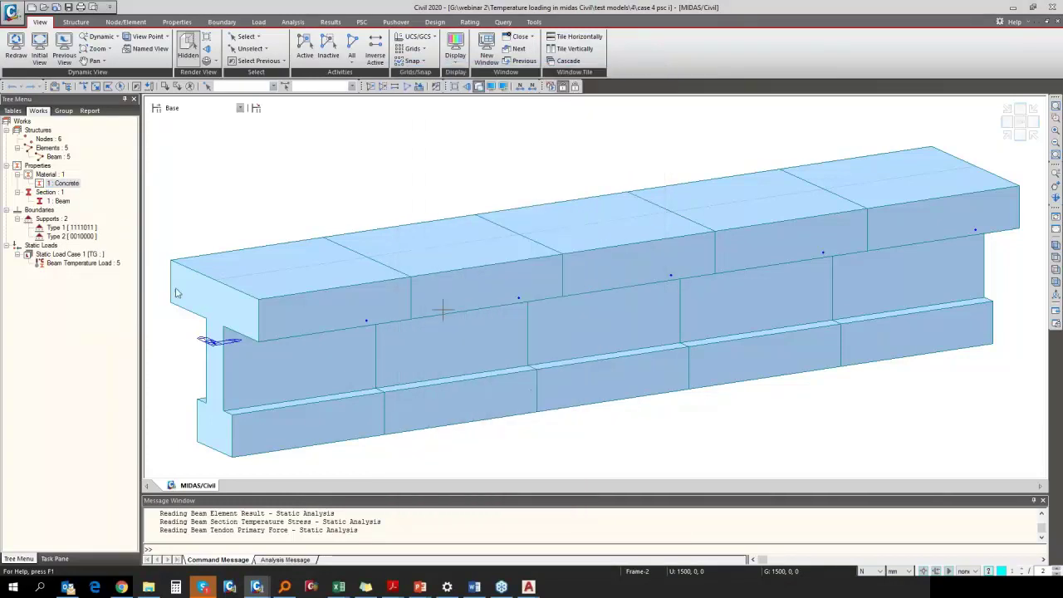
Step: Examine the PSC-I dimensions of the Beam section, and close its section data without changes
click(60, 201)
right_click(63, 204)
click(92, 339)
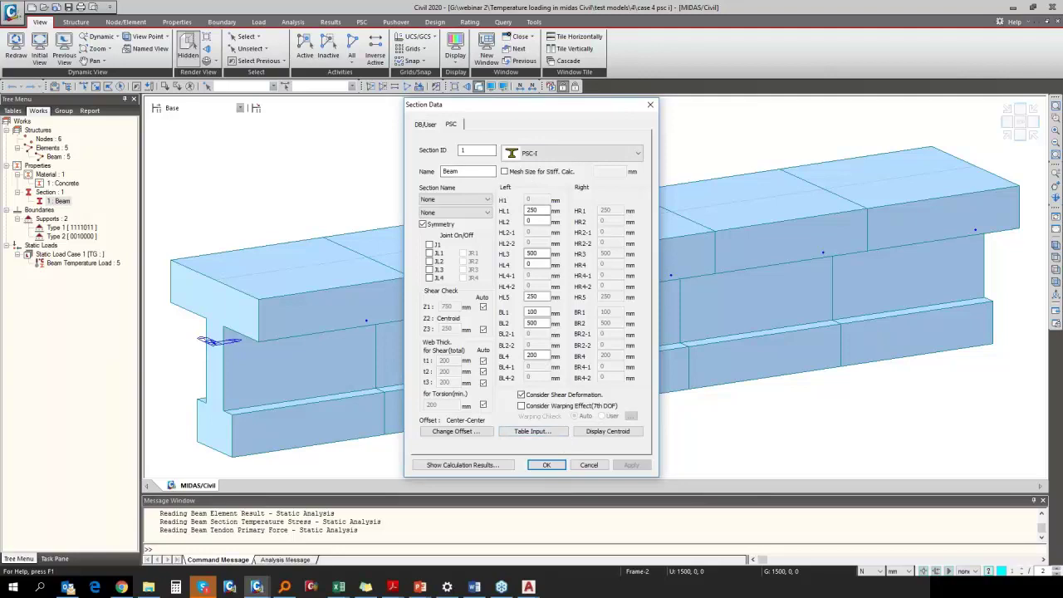
click(590, 464)
Step: Start adding a new section in the section properties, and move the dialog into full view
click(176, 21)
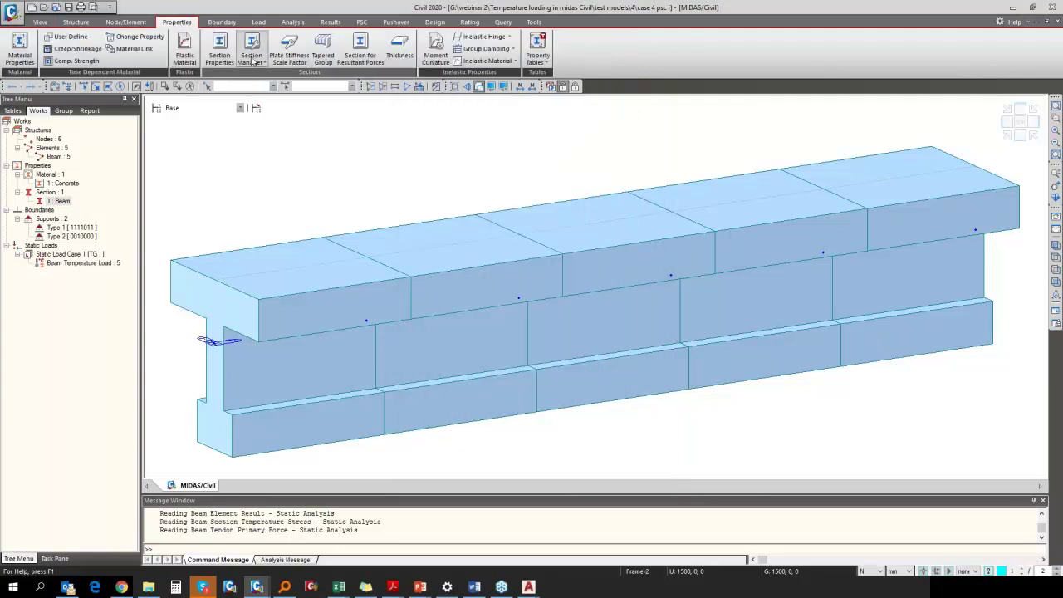
click(220, 50)
drag(168, 7, 489, 105)
click(551, 144)
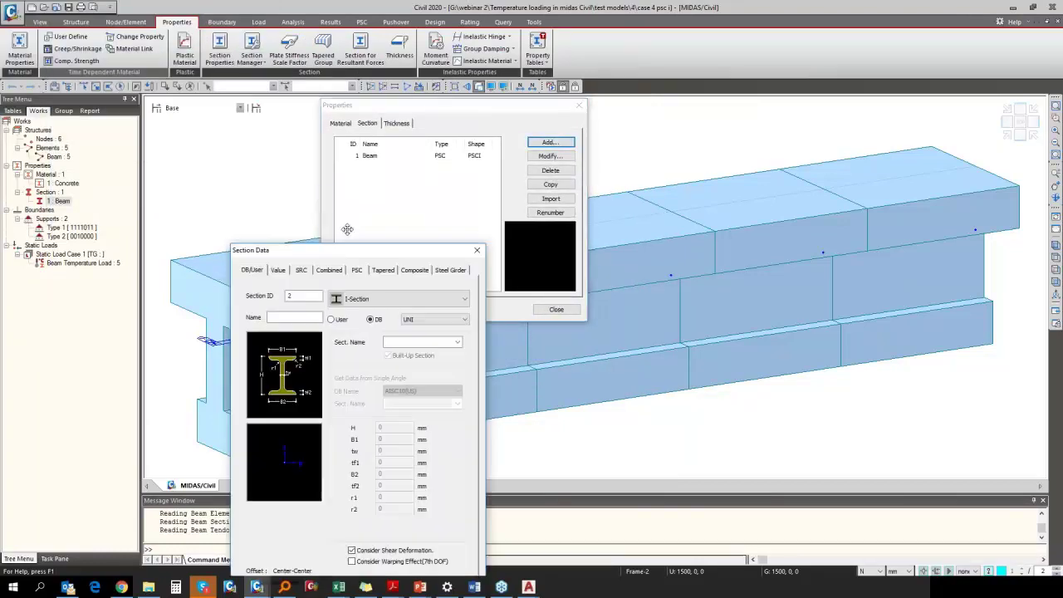
drag(285, 227, 373, 97)
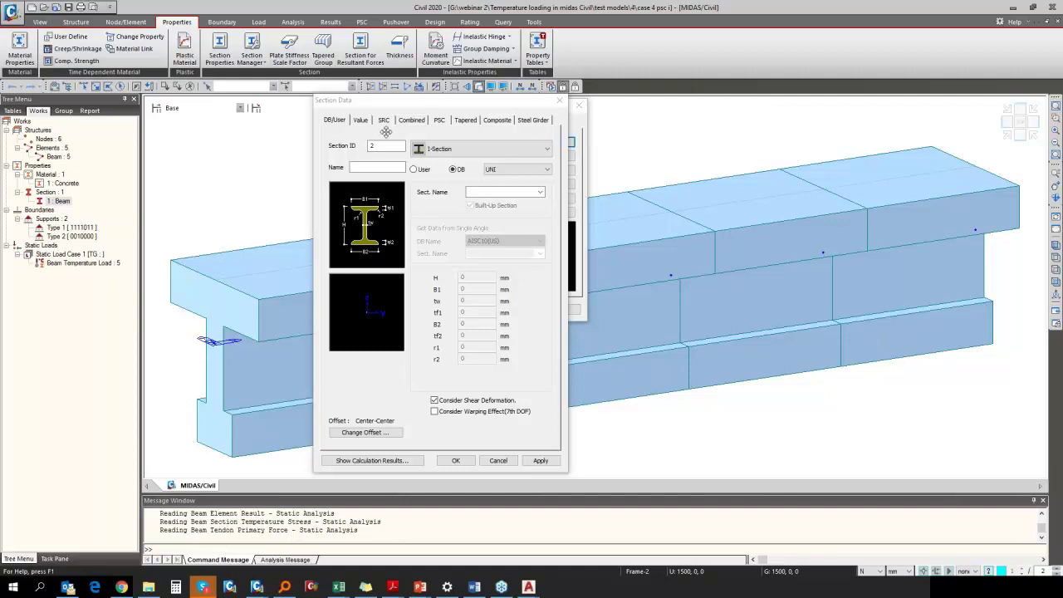
Step: Preview the PSC-I shape for the new PSC section, and set its shape to PSC-1CELL, 2CELL
click(450, 123)
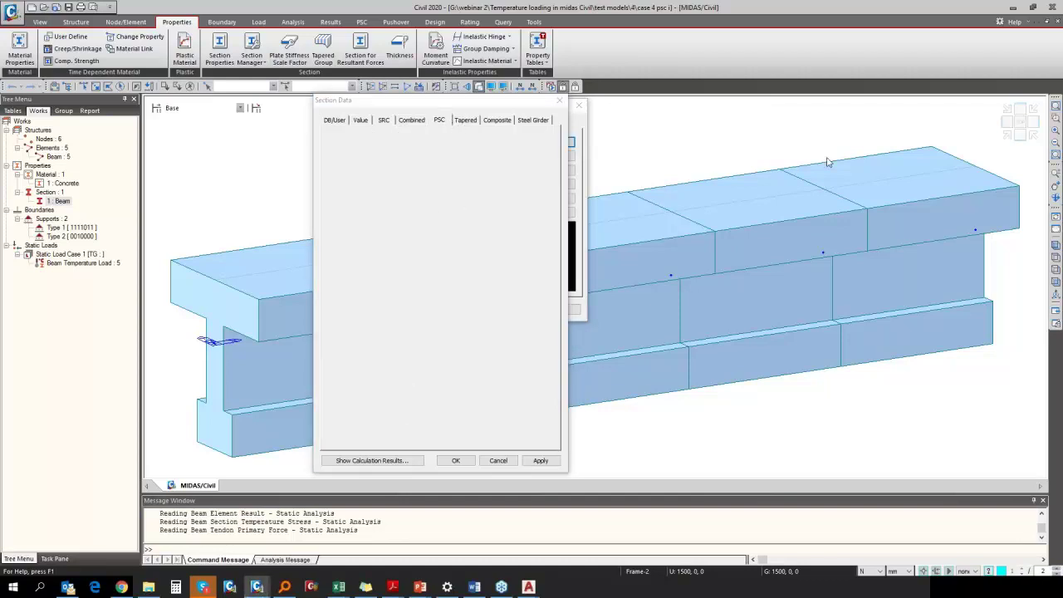
click(454, 148)
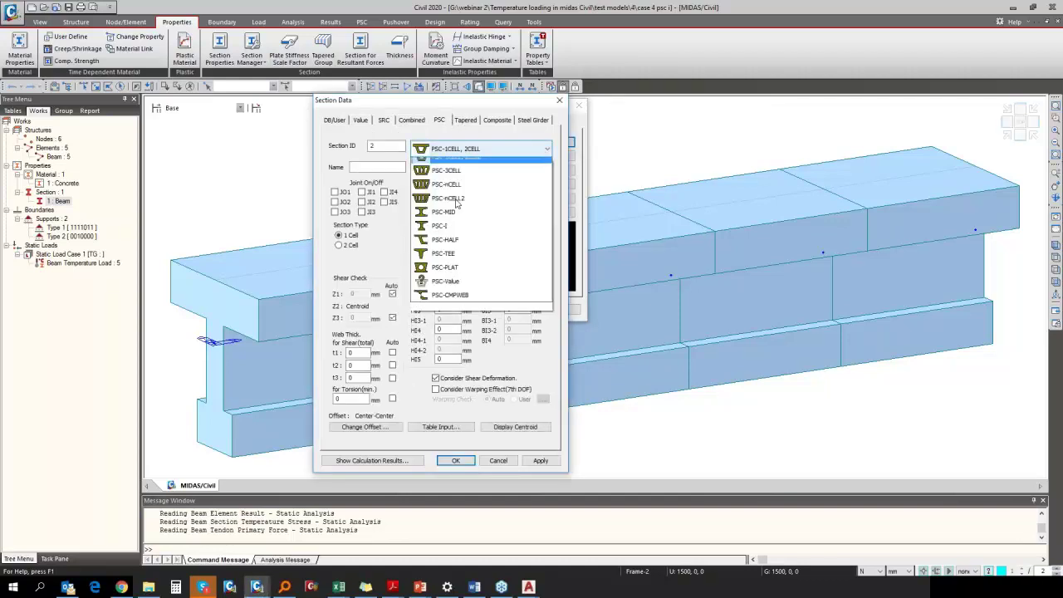
click(470, 240)
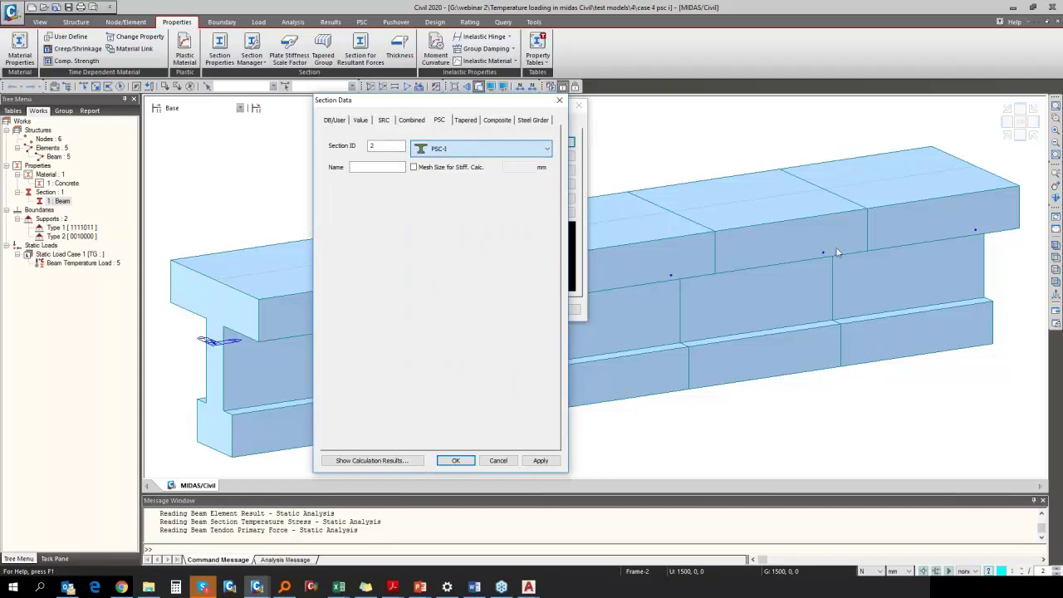
click(461, 148)
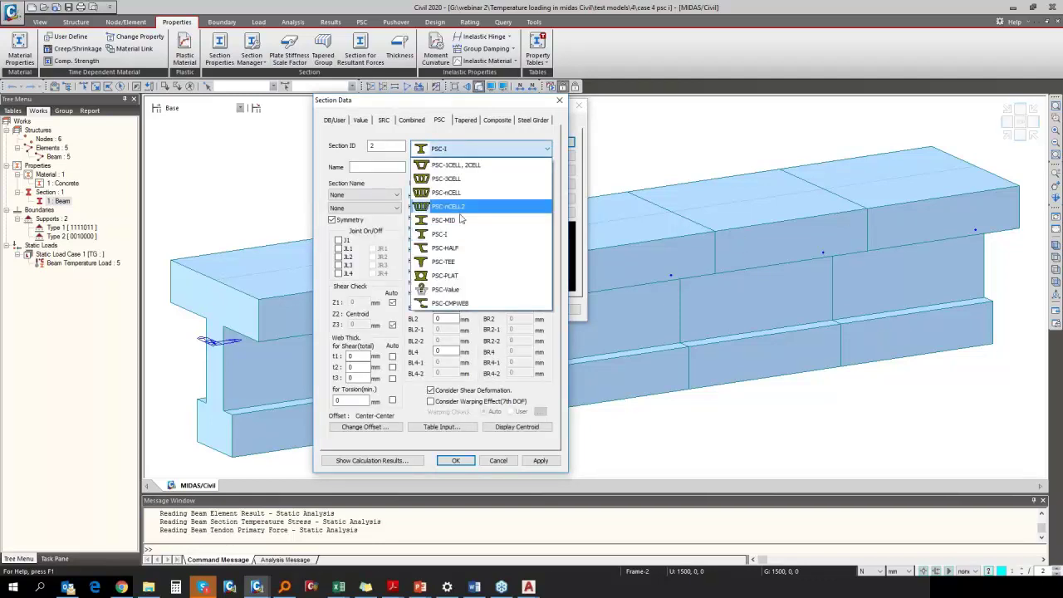
click(453, 165)
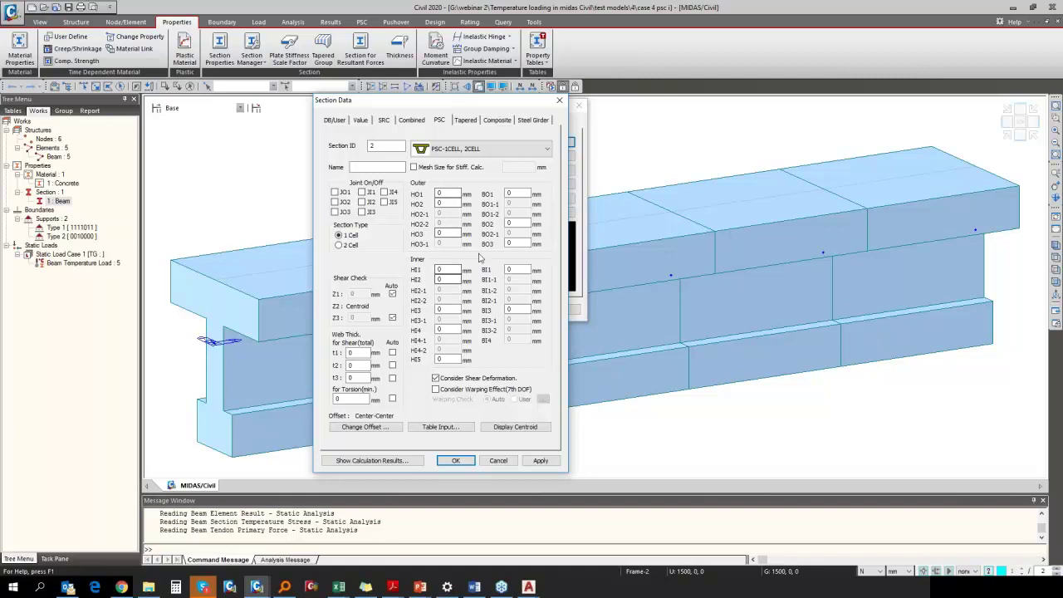
drag(511, 103, 300, 115)
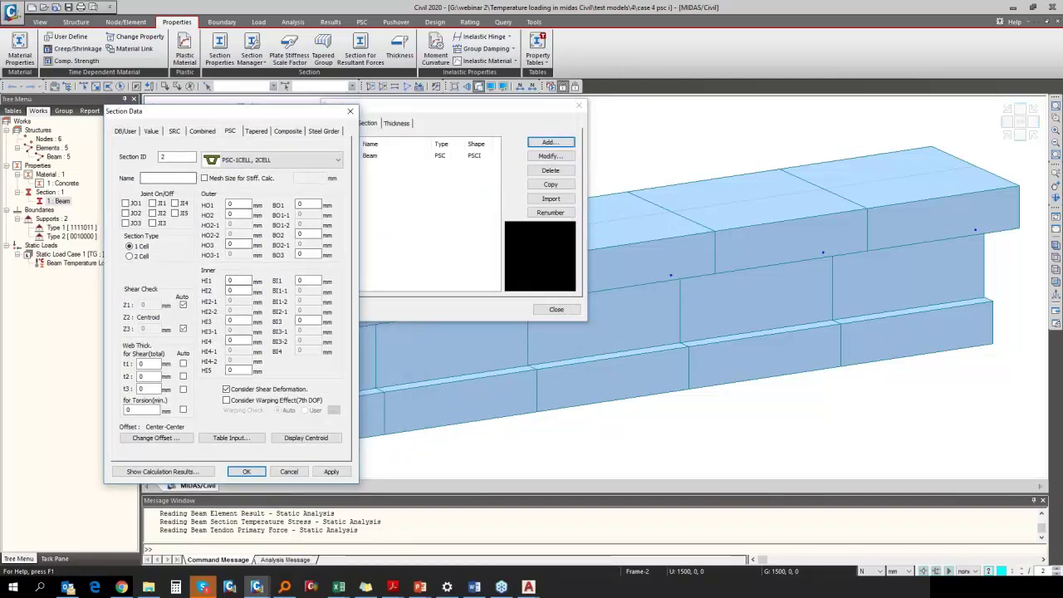
Step: Preview the Composite-I and Composite-T section types for the new section
drag(481, 128, 371, 116)
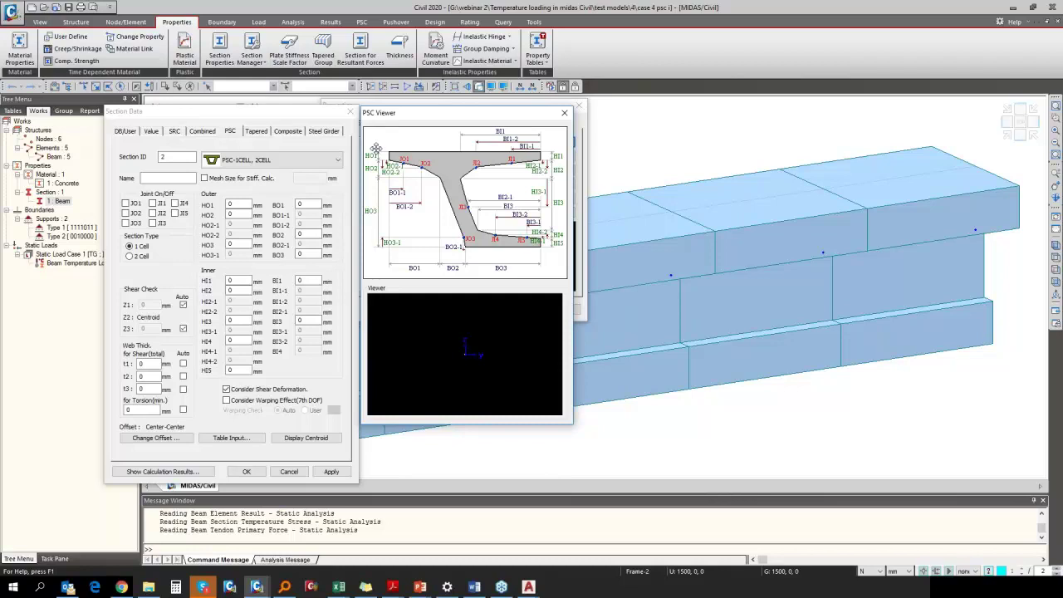
click(279, 131)
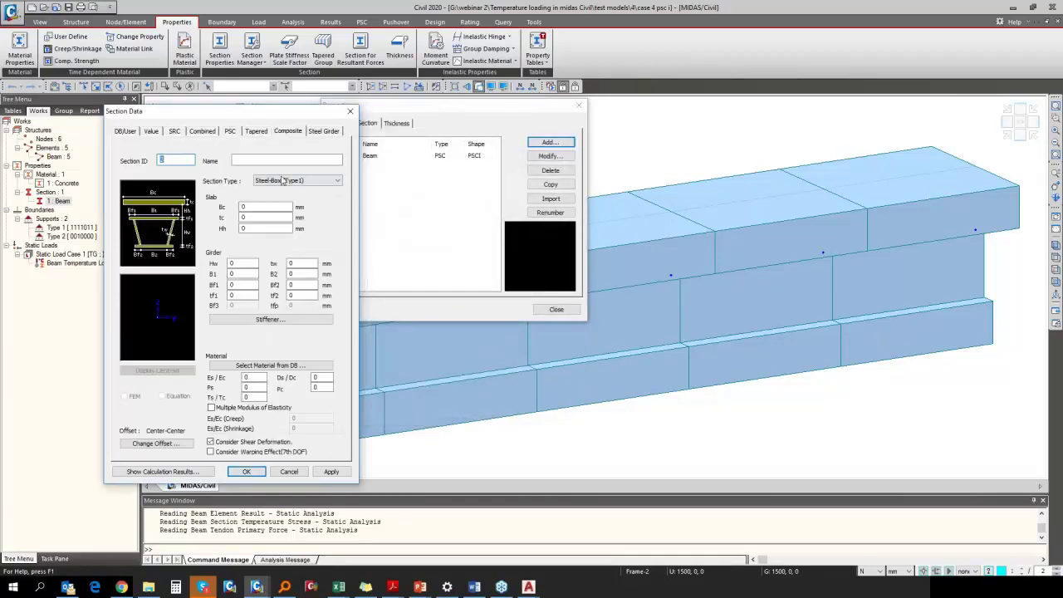
click(283, 180)
click(274, 233)
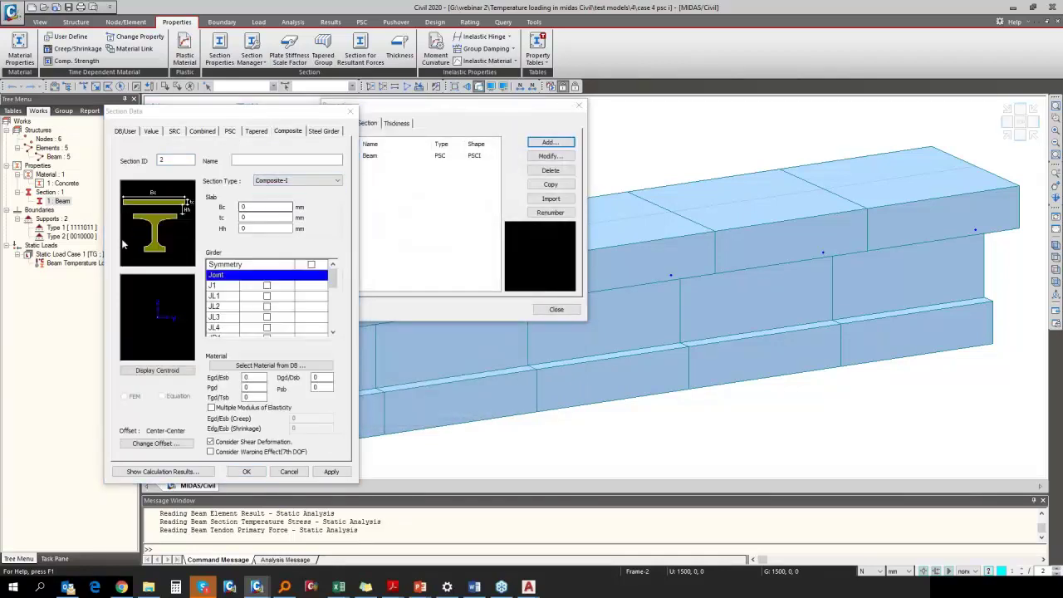
click(326, 188)
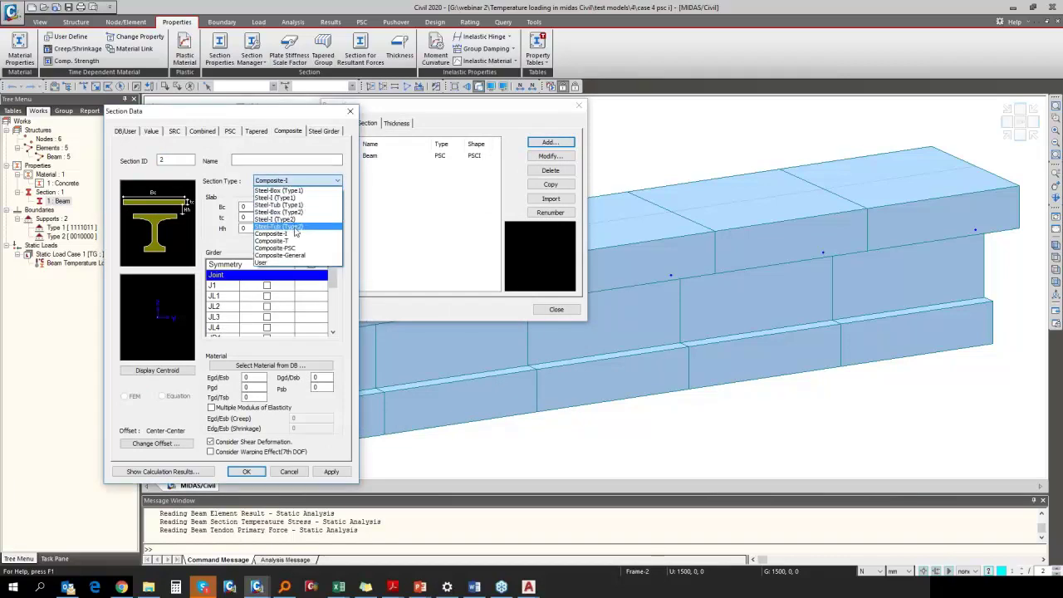
click(327, 226)
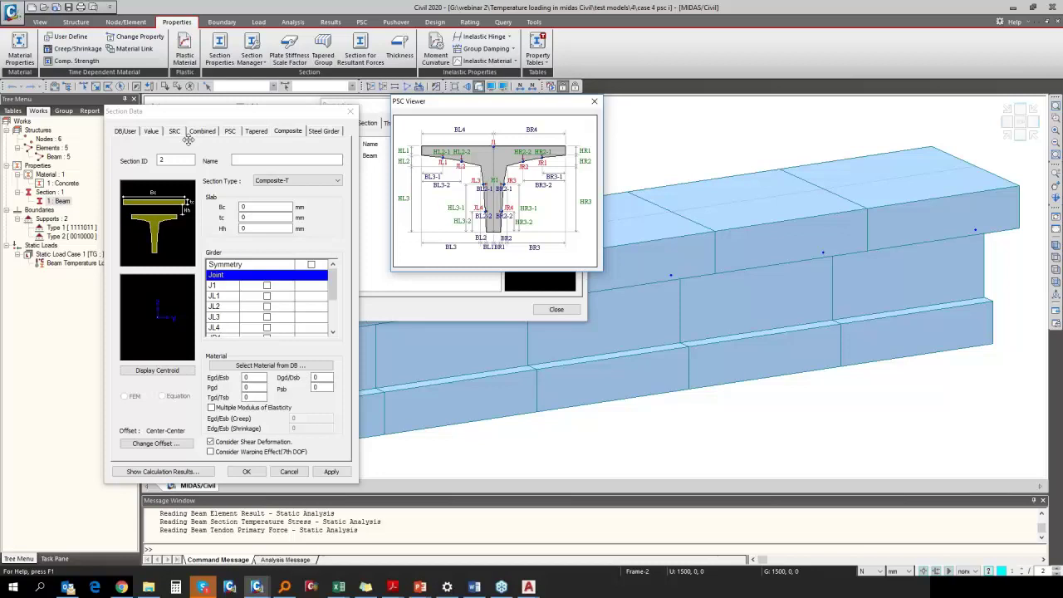
click(289, 137)
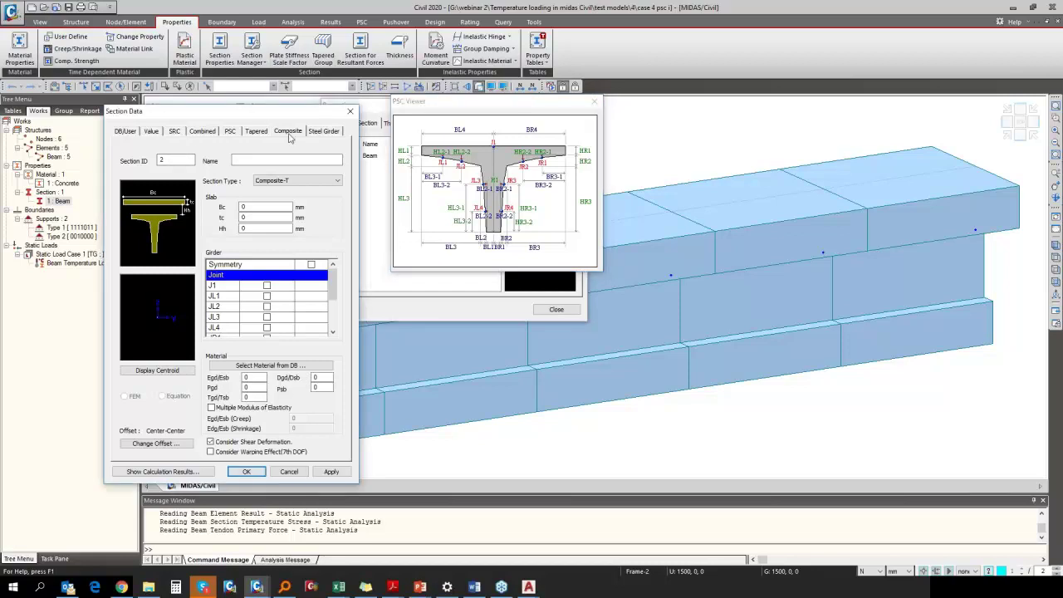
Step: Switch the new section to the PSC-Value shape, and review its section data import options and section property fields
click(230, 131)
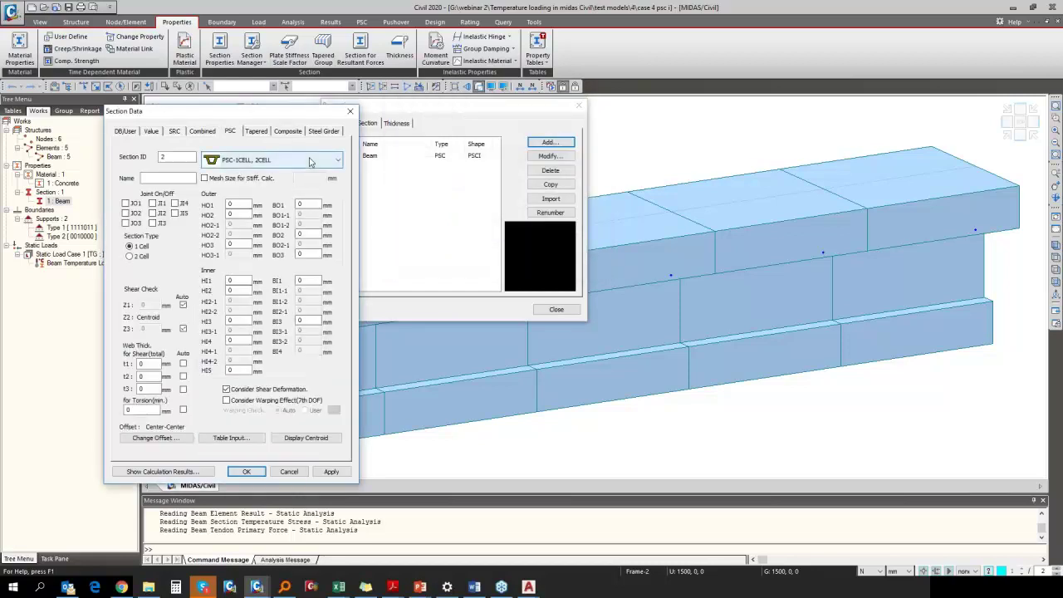
click(270, 159)
click(254, 300)
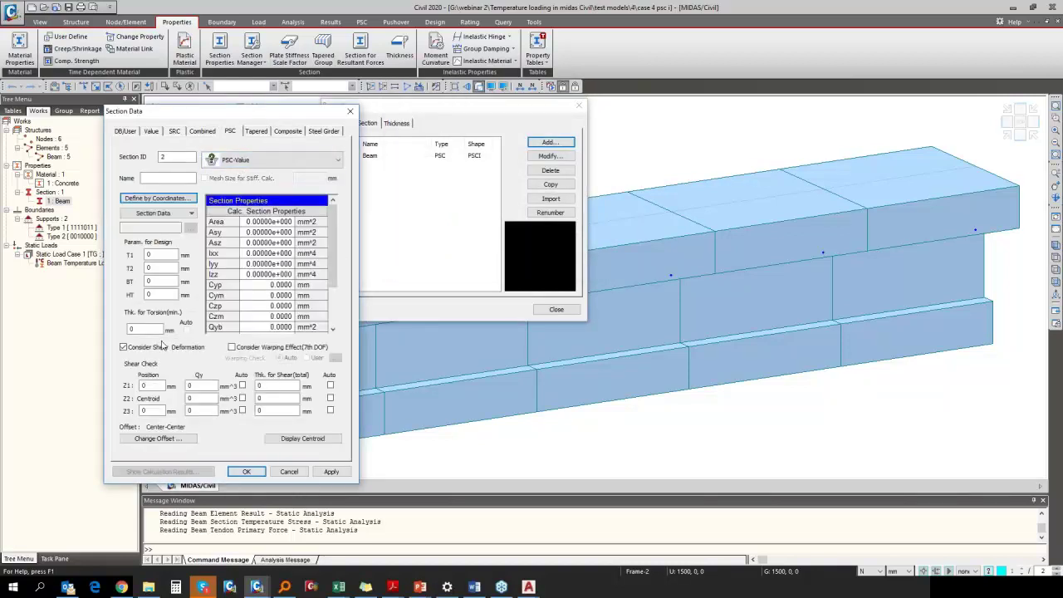
click(158, 213)
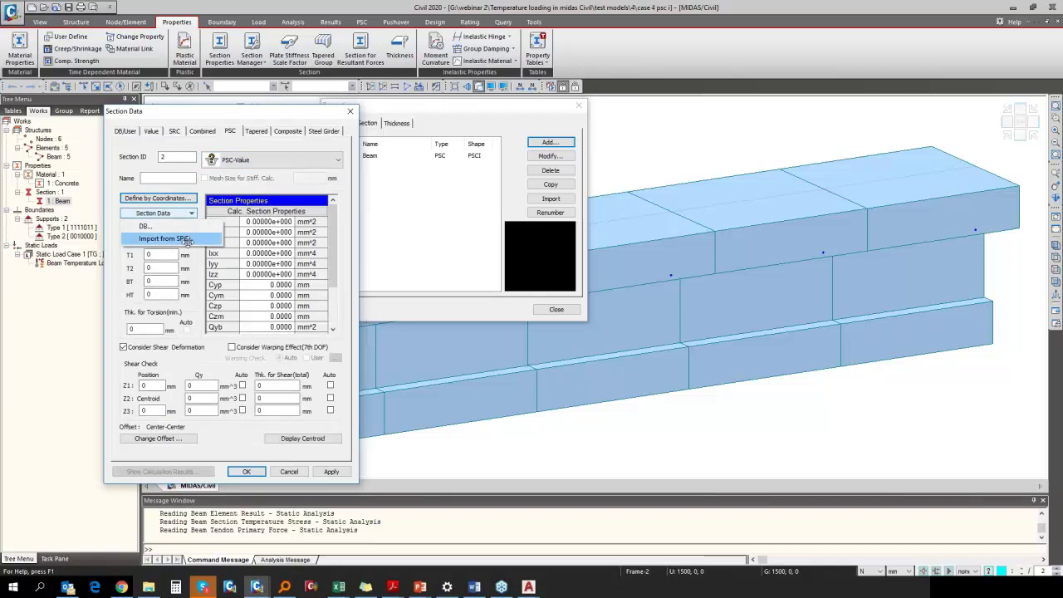
click(188, 239)
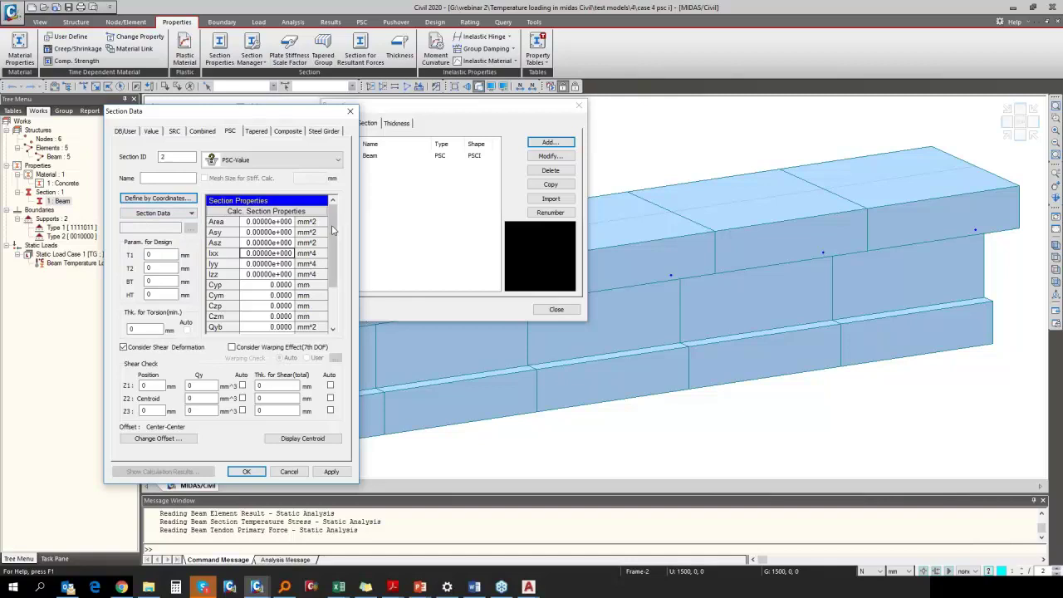
mouse_move(333, 240)
mouse_down()
mouse_move(330, 276)
mouse_move(330, 243)
mouse_up()
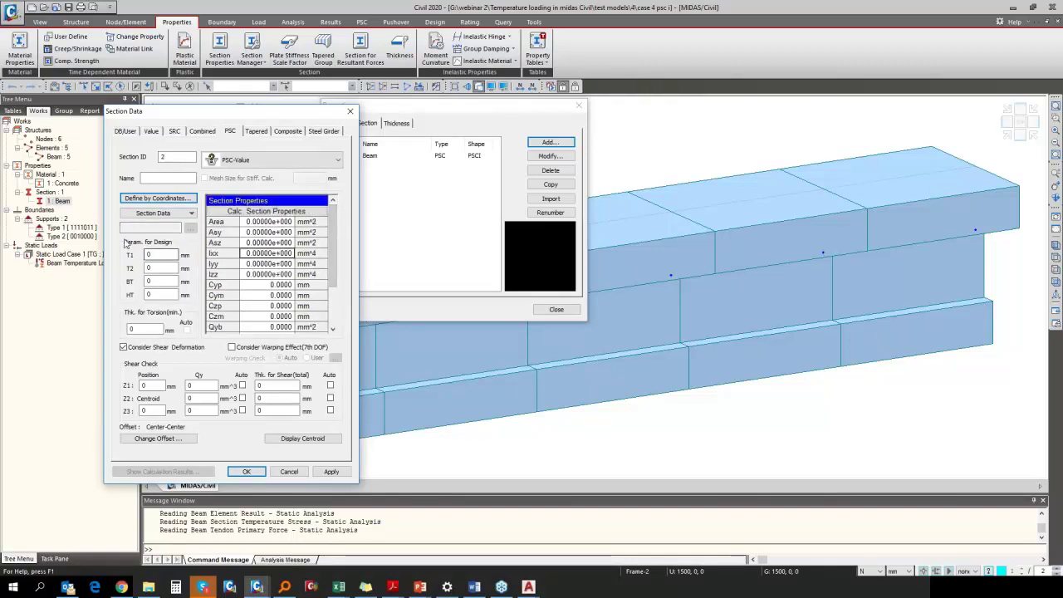
Step: Preview the PSC-I shape for the new section, and cancel adding the section
click(240, 163)
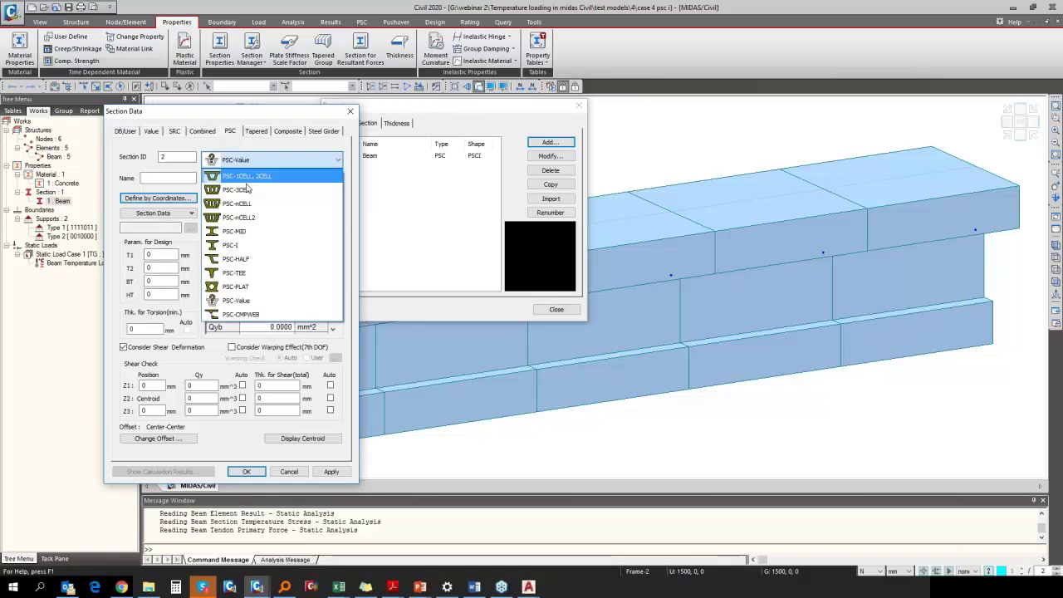
click(270, 162)
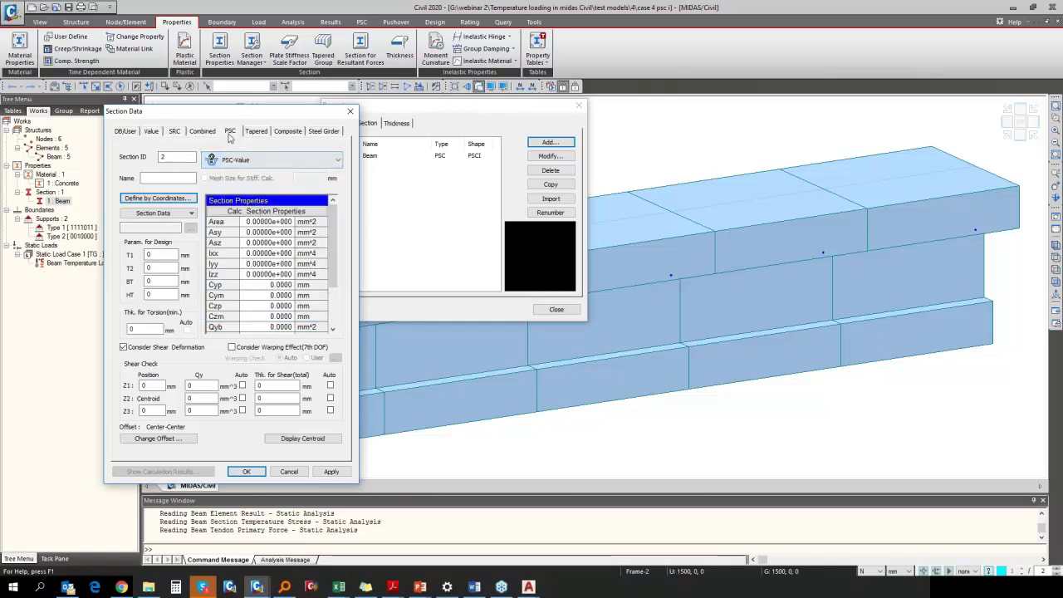
click(256, 162)
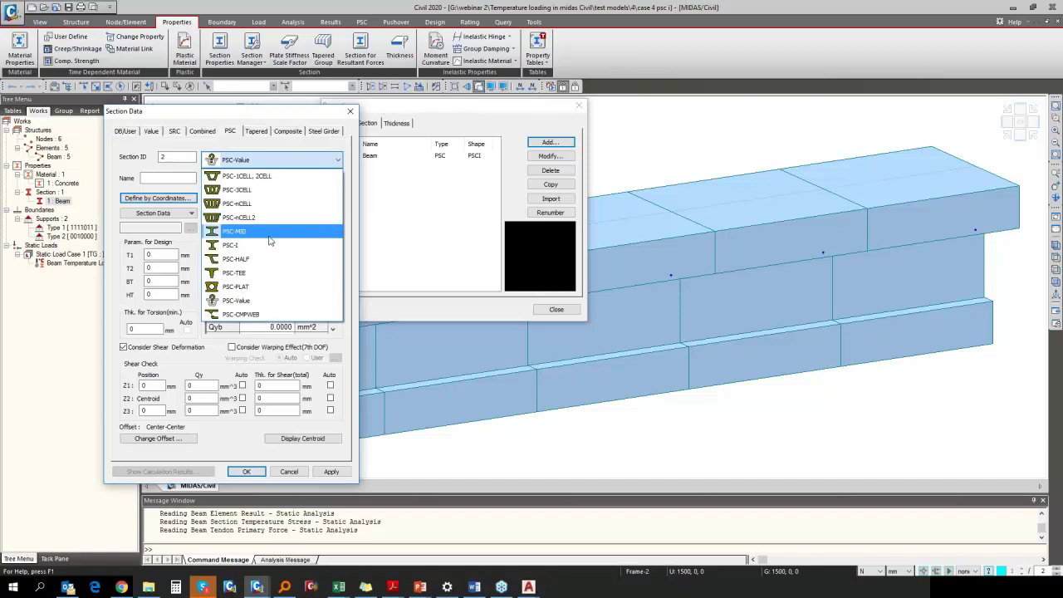
click(269, 245)
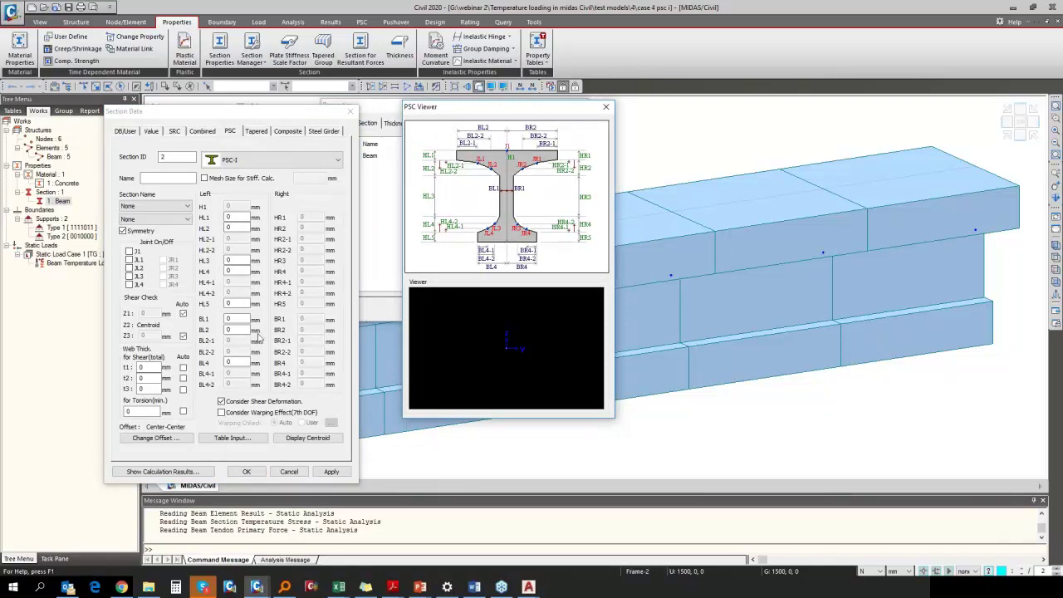
click(288, 472)
Step: Reopen the Beam section data to examine its PSC-I dimensions and centroid, and close the section properties
click(373, 163)
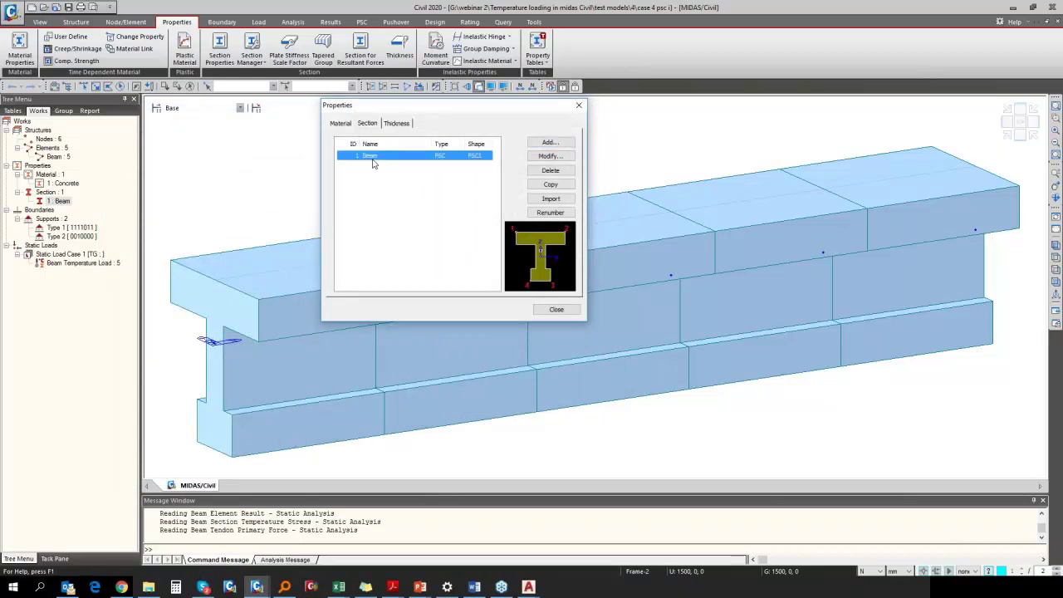
double_click(373, 164)
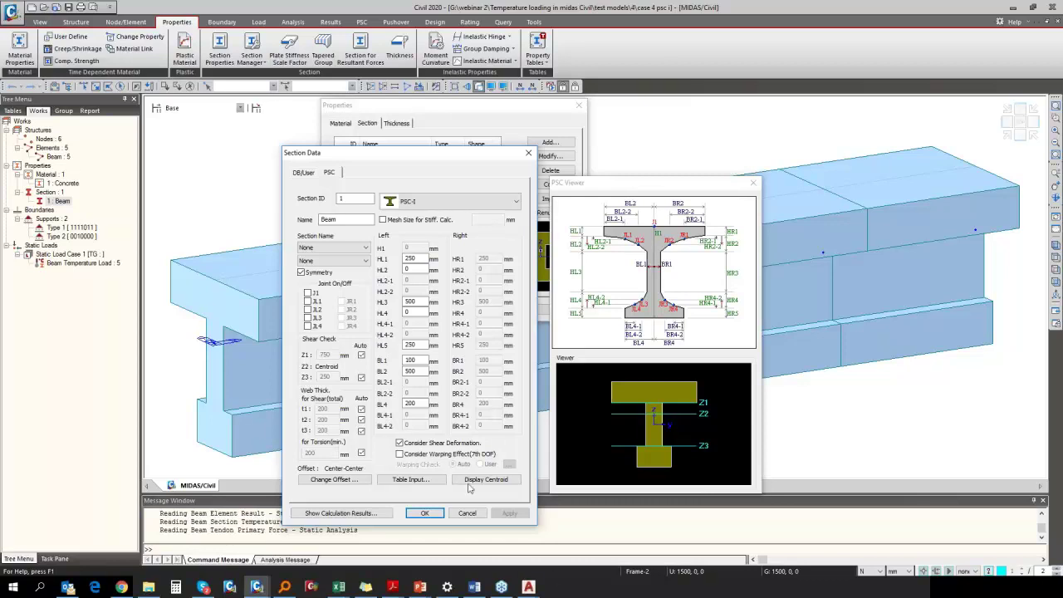
click(485, 480)
click(424, 512)
click(558, 309)
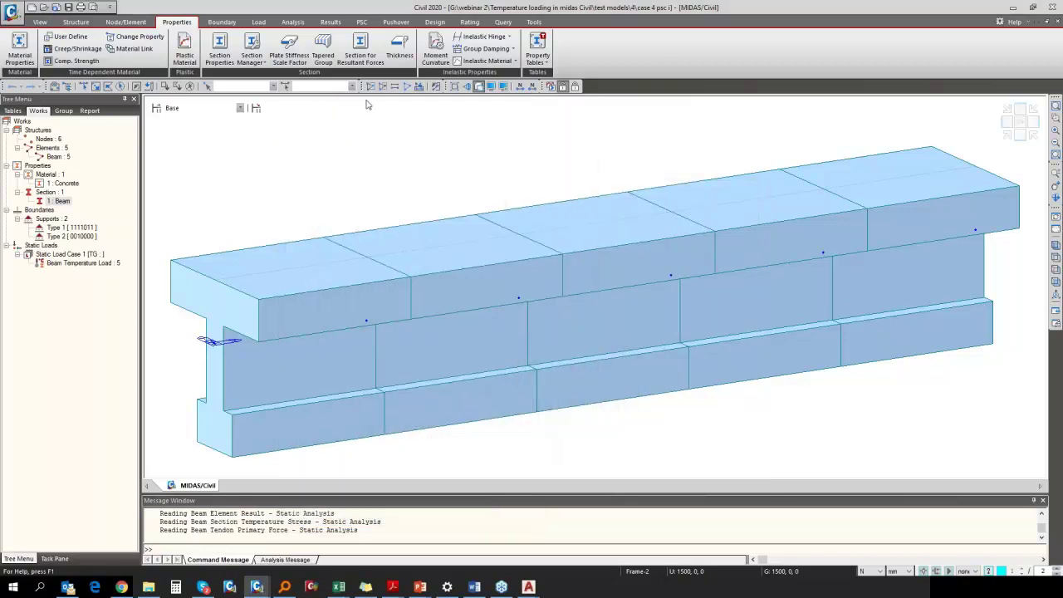
Step: Check the Type 1 support and the beam temperature load, and open the Beam Section Temperatures load input
right_click(72, 228)
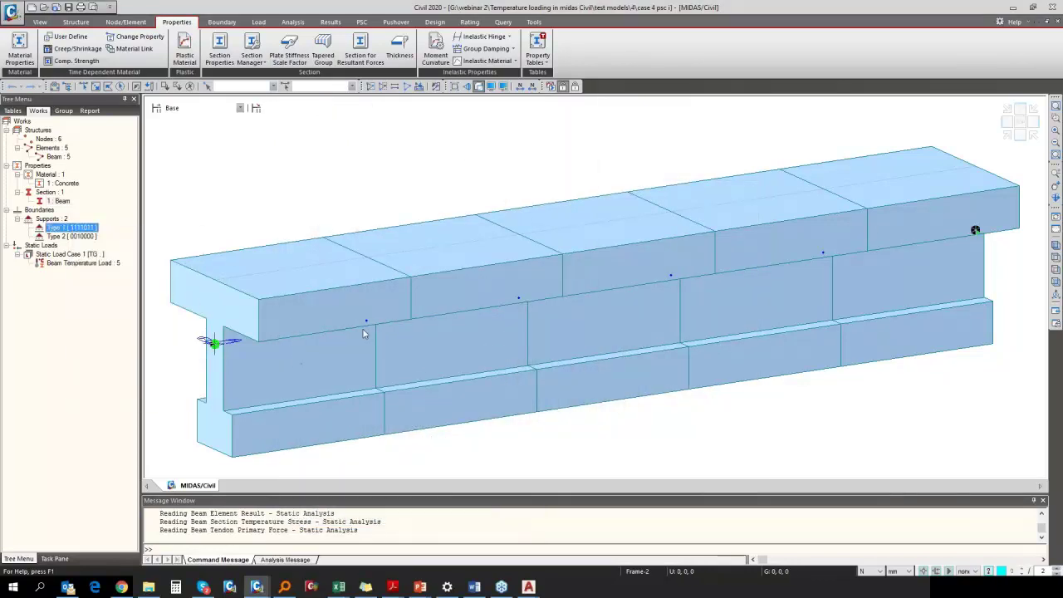
click(67, 264)
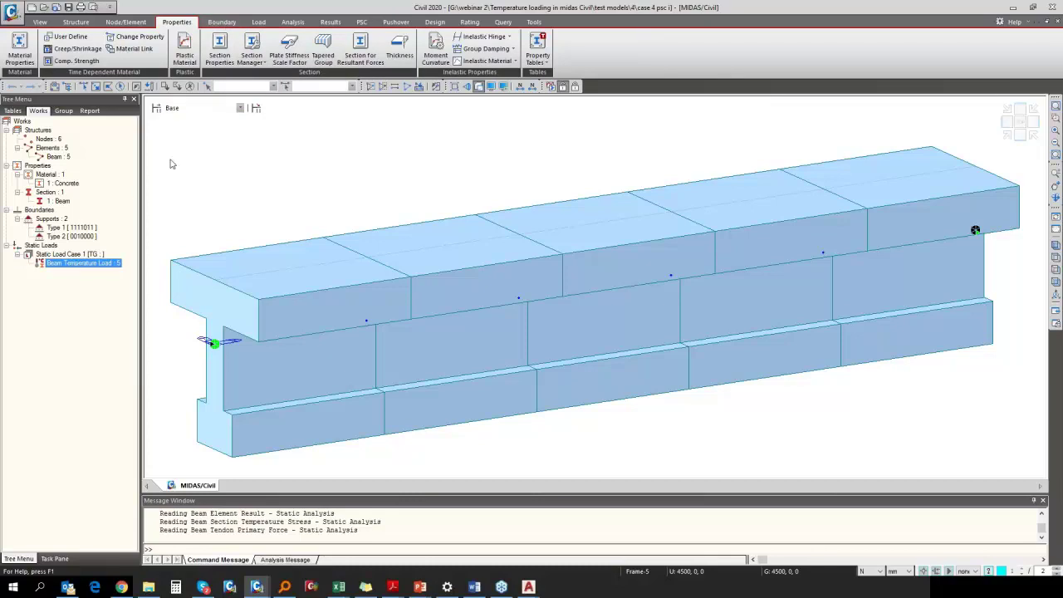
click(125, 22)
click(260, 22)
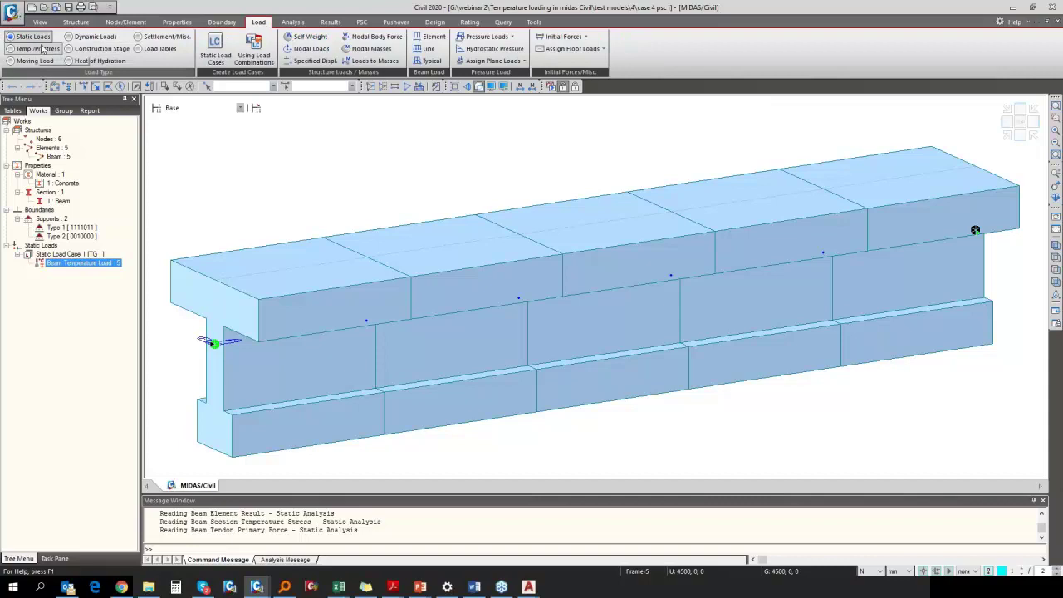
click(33, 48)
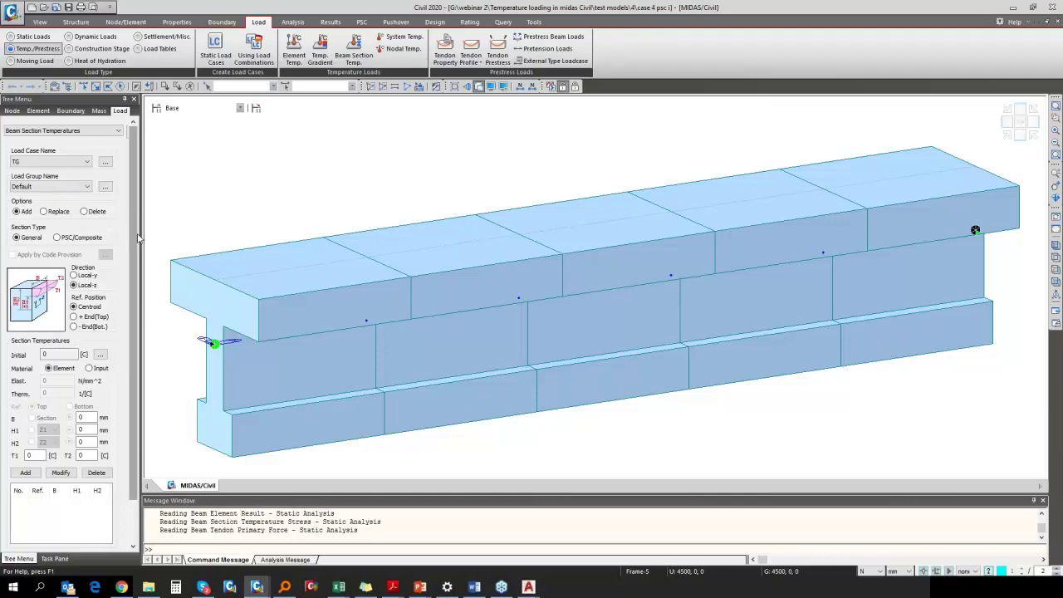
drag(139, 239, 148, 238)
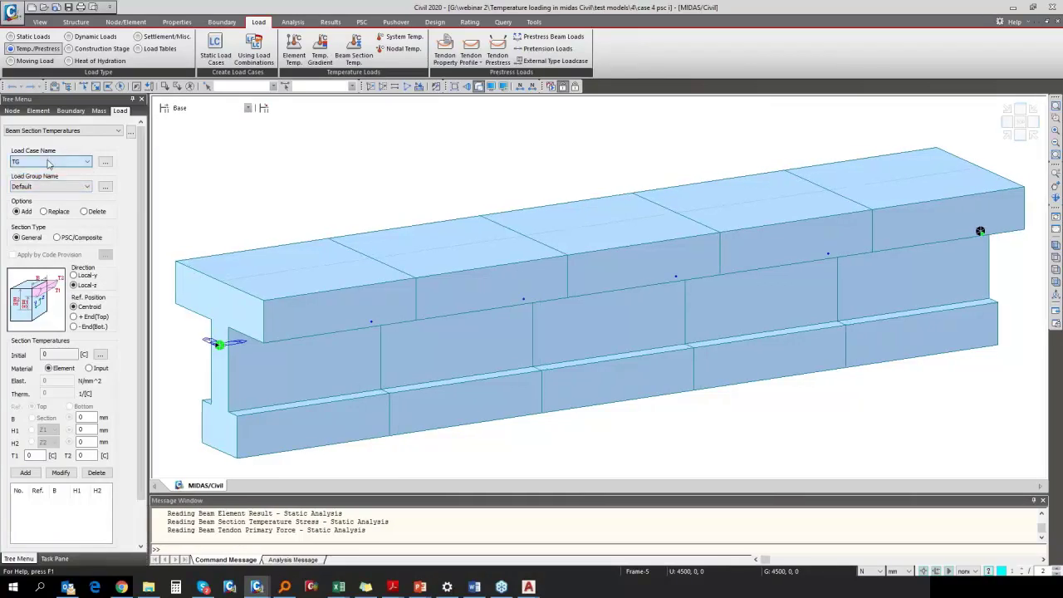
Step: Add a static load case named TPG of type Temperature Gradient (TPG), accepting deletion of the analysis results
click(105, 161)
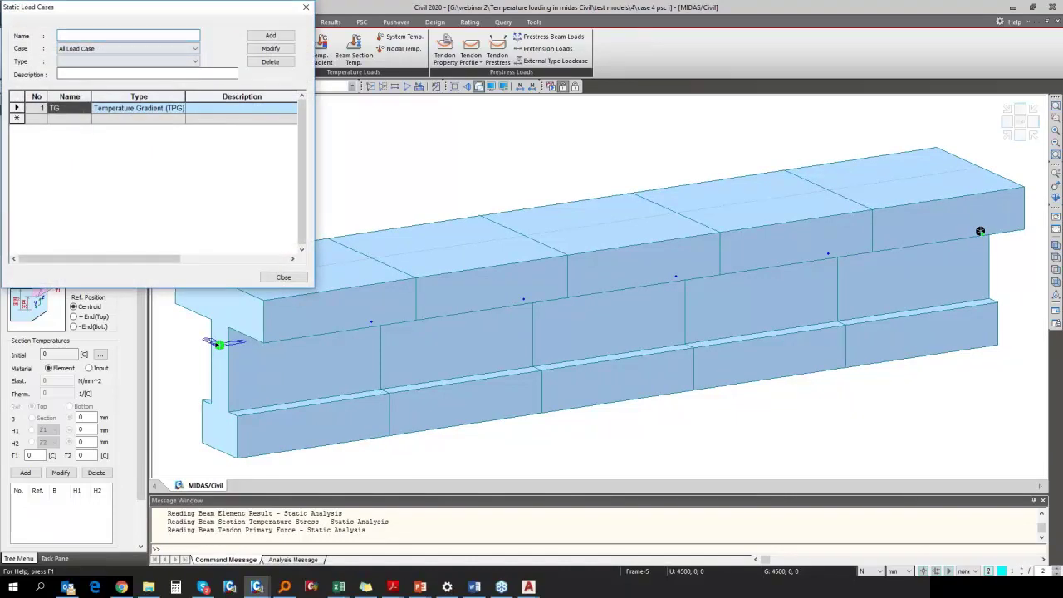
text(TP)
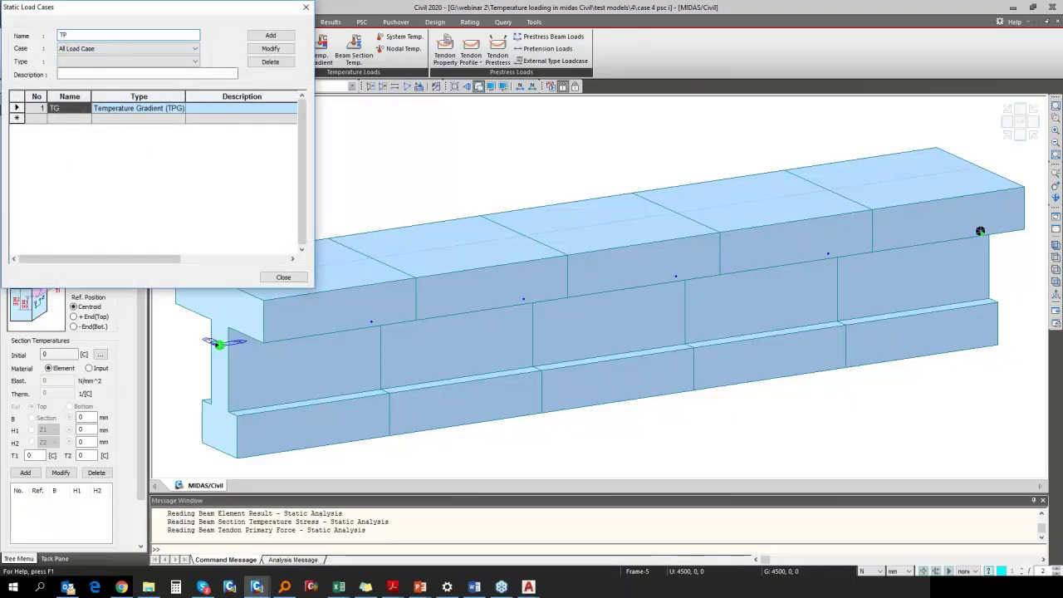
text(G)
click(163, 62)
click(163, 61)
key(Down)
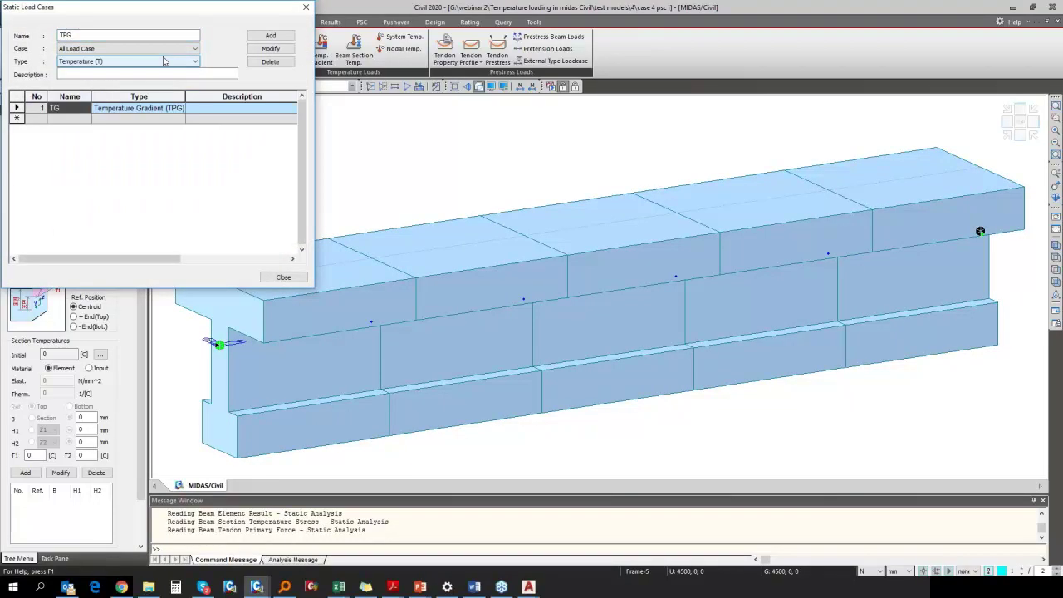
click(270, 37)
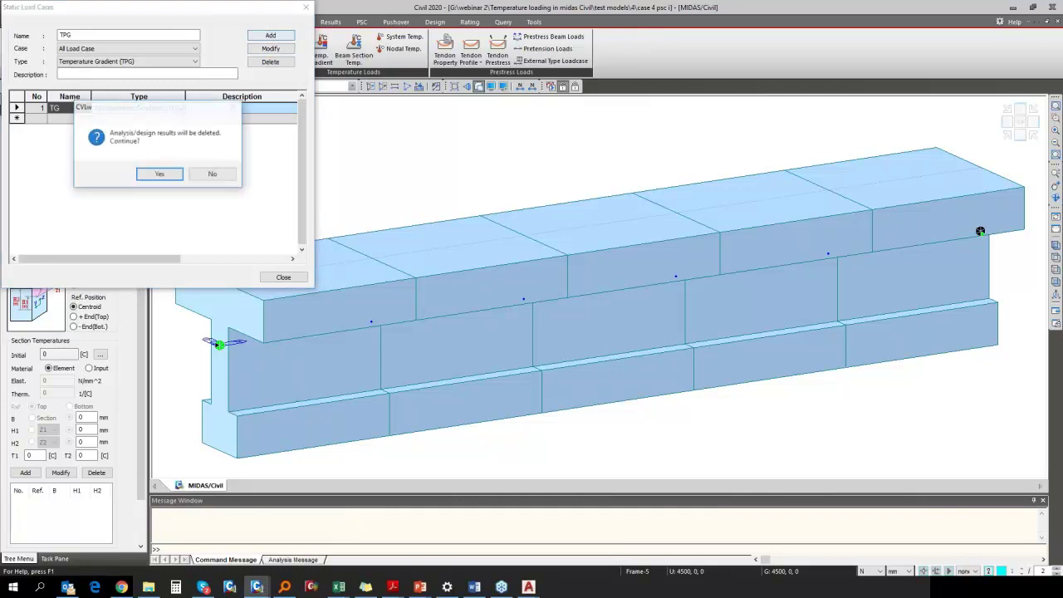
click(167, 174)
click(283, 278)
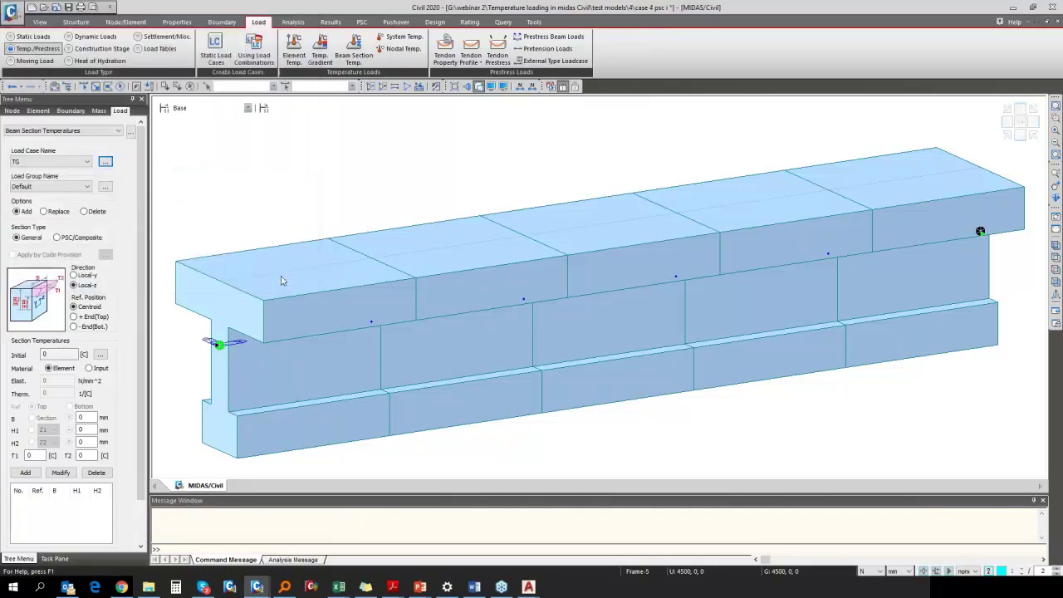
Step: Set the beam section temperature load to load case TPG and section type PSC/Composite
click(50, 162)
click(33, 181)
click(80, 240)
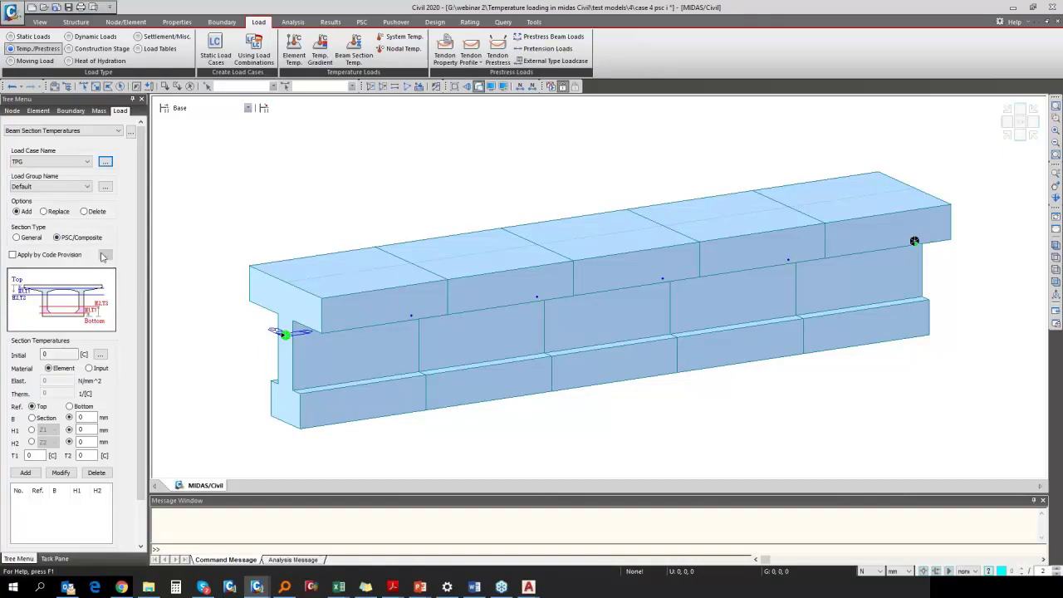
Step: Enable application by code provision, review the available codes keeping SNiP 2.05.03-84*, and turn the code provision off again
scroll(143, 271, down, 2)
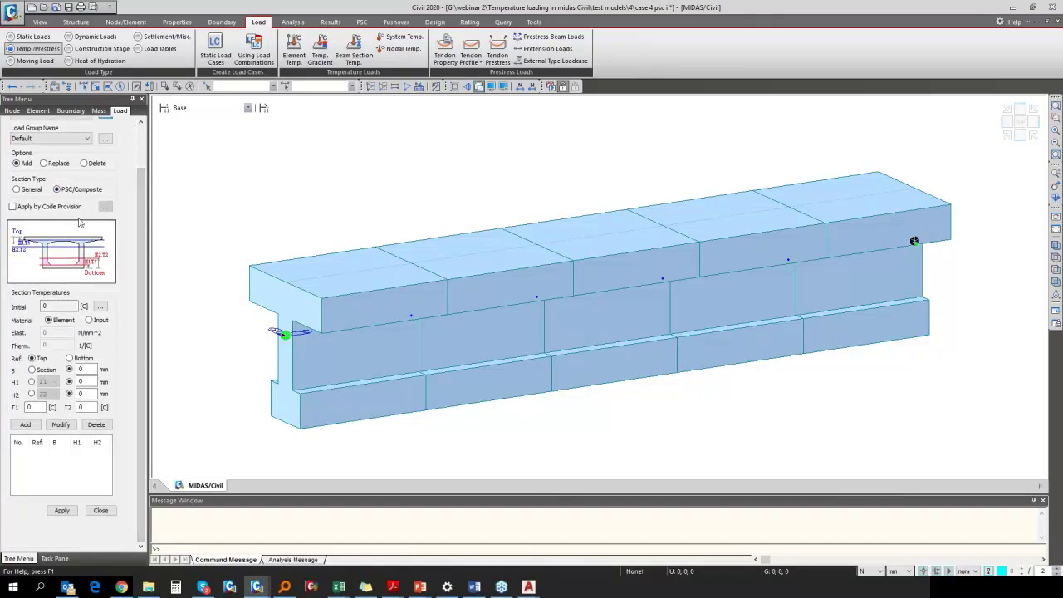
click(13, 207)
click(105, 207)
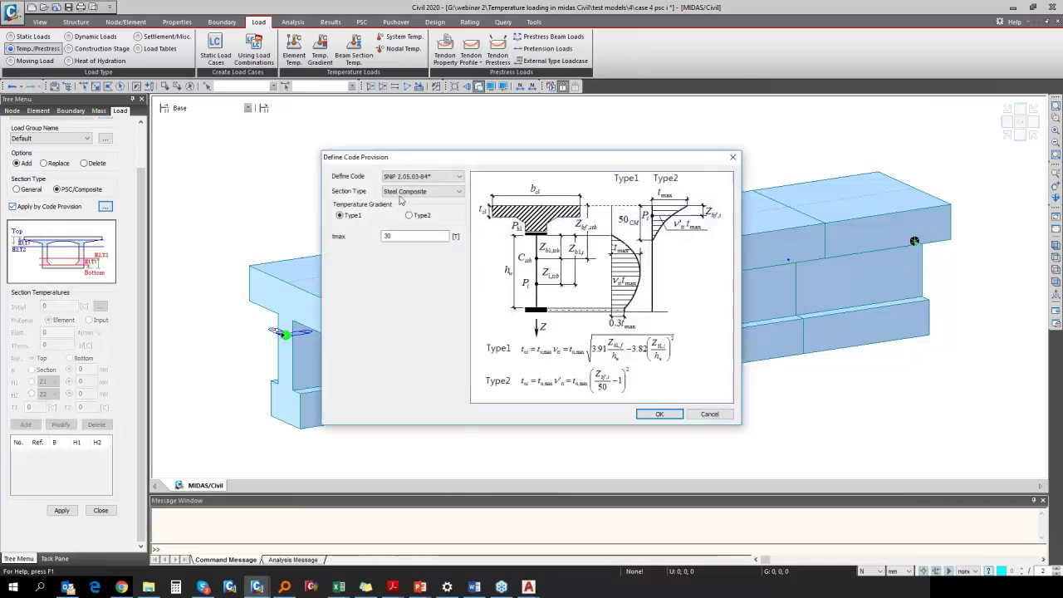
click(423, 177)
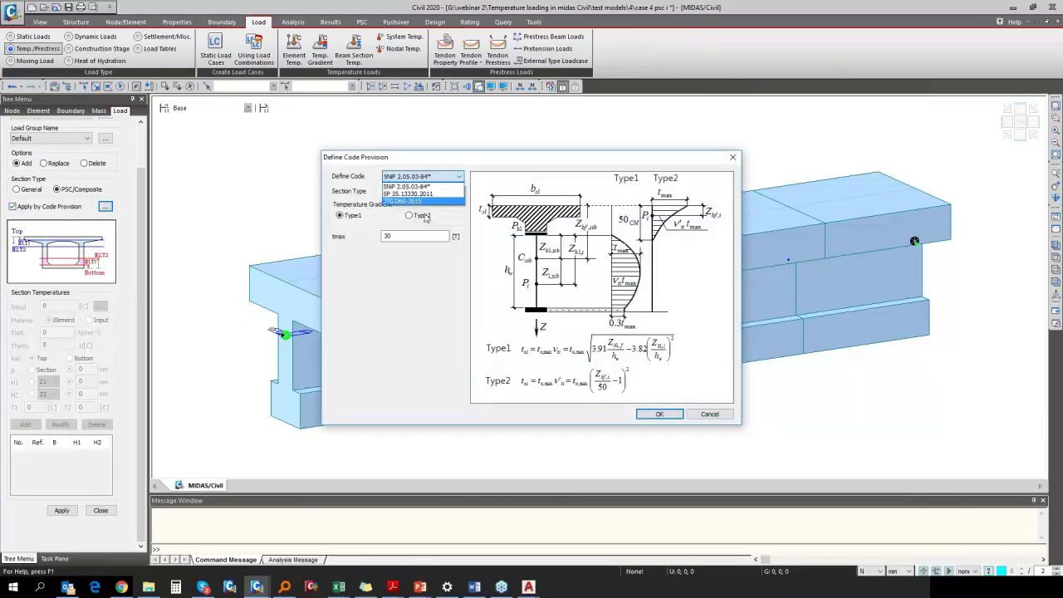
click(407, 186)
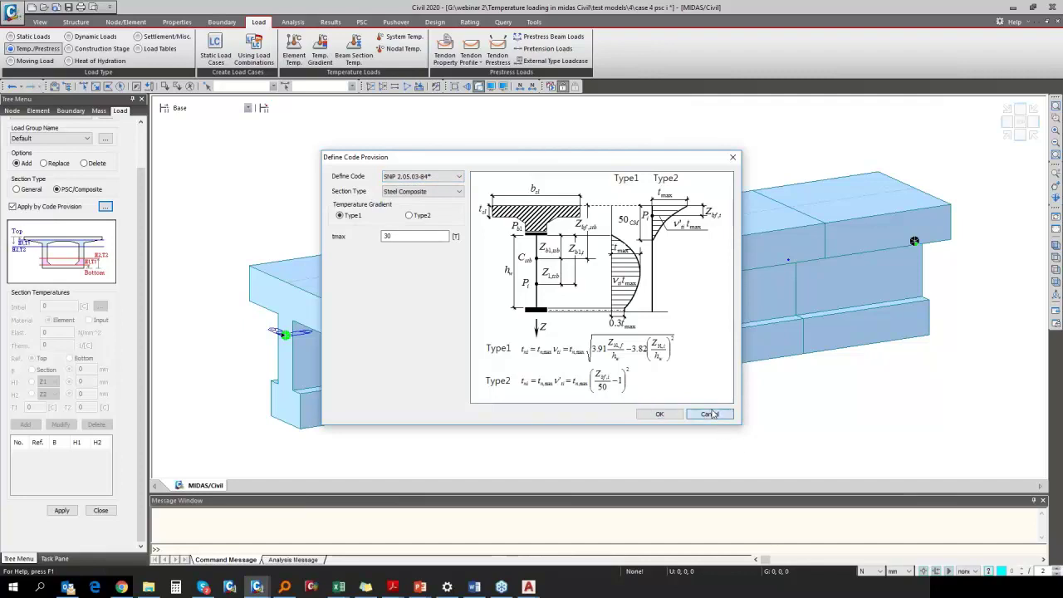
click(660, 414)
click(13, 206)
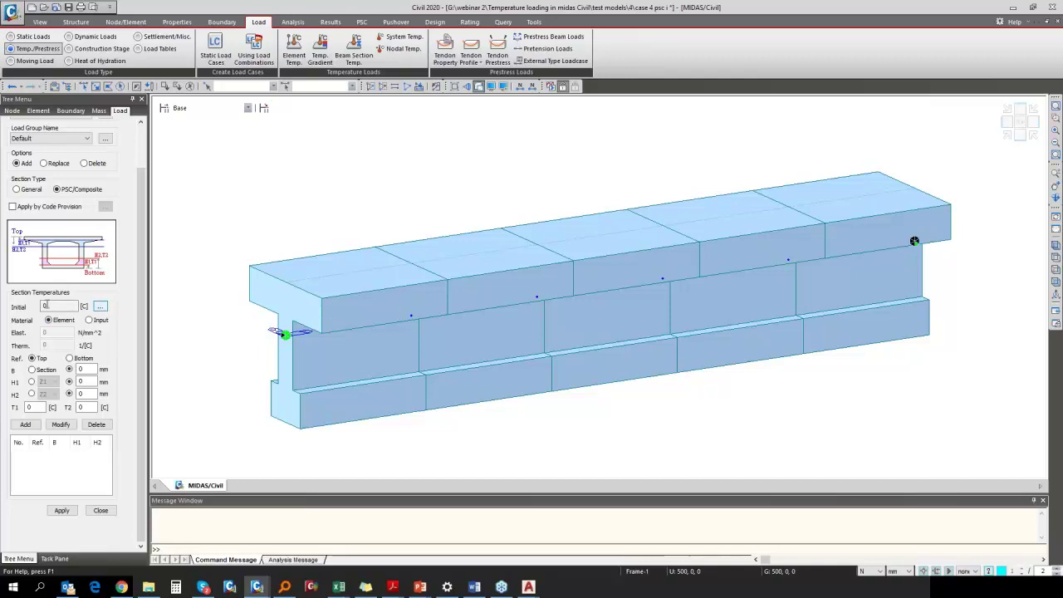
Step: Check the initial temperature, then switch to the IRC-6-2017 PDF and examine the positive and reverse temperature differences in Fig. 17a
click(45, 305)
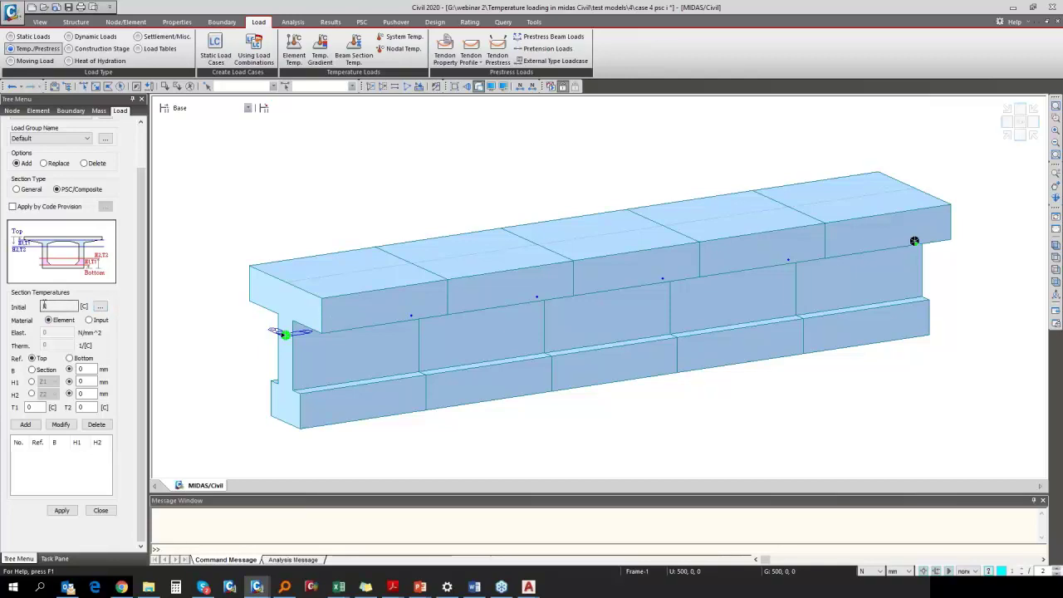
double_click(45, 305)
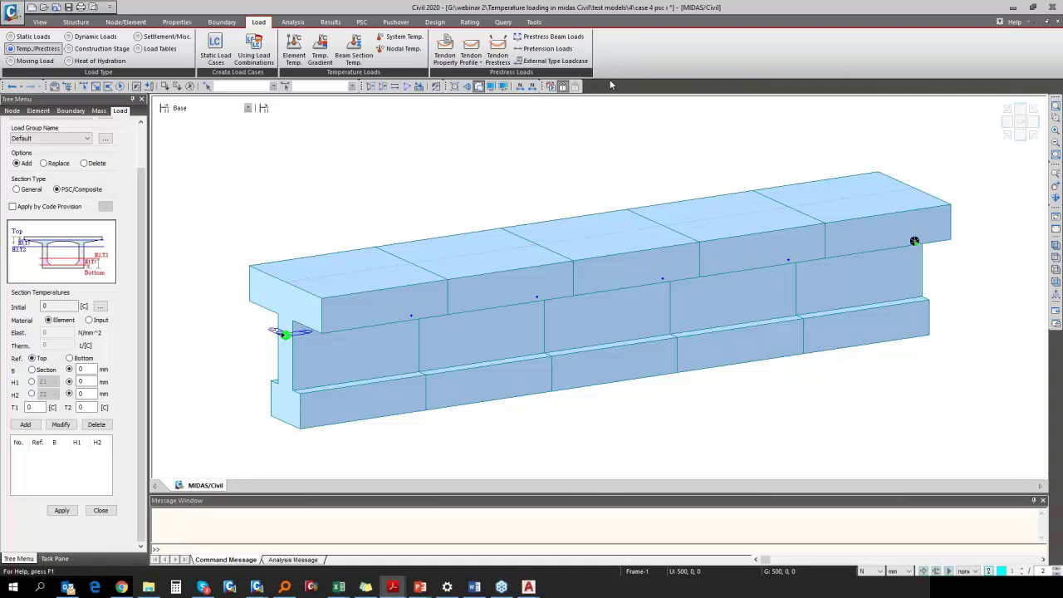
key(alt+Tab)
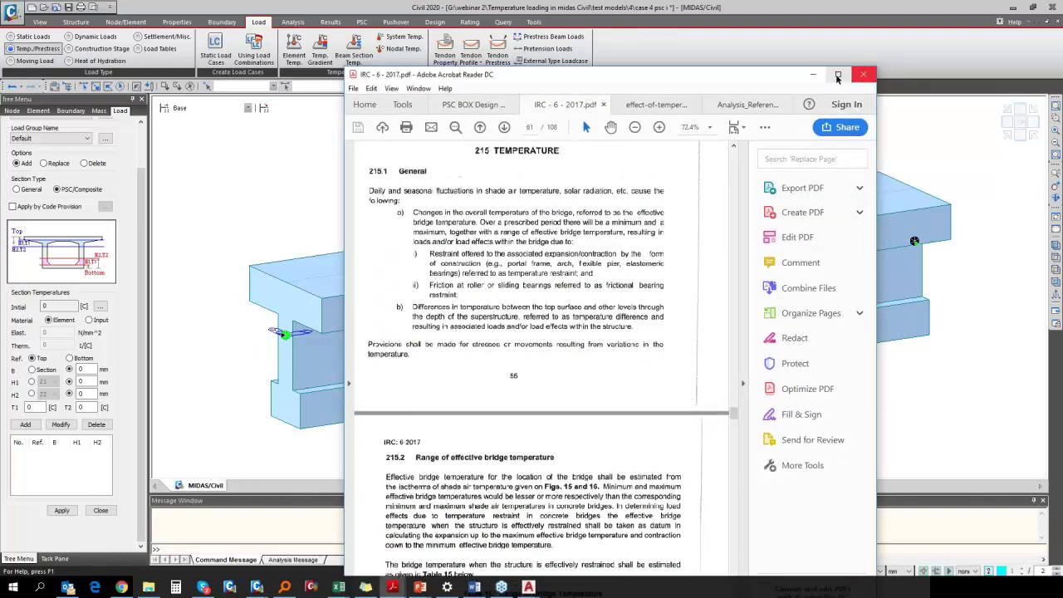
click(838, 74)
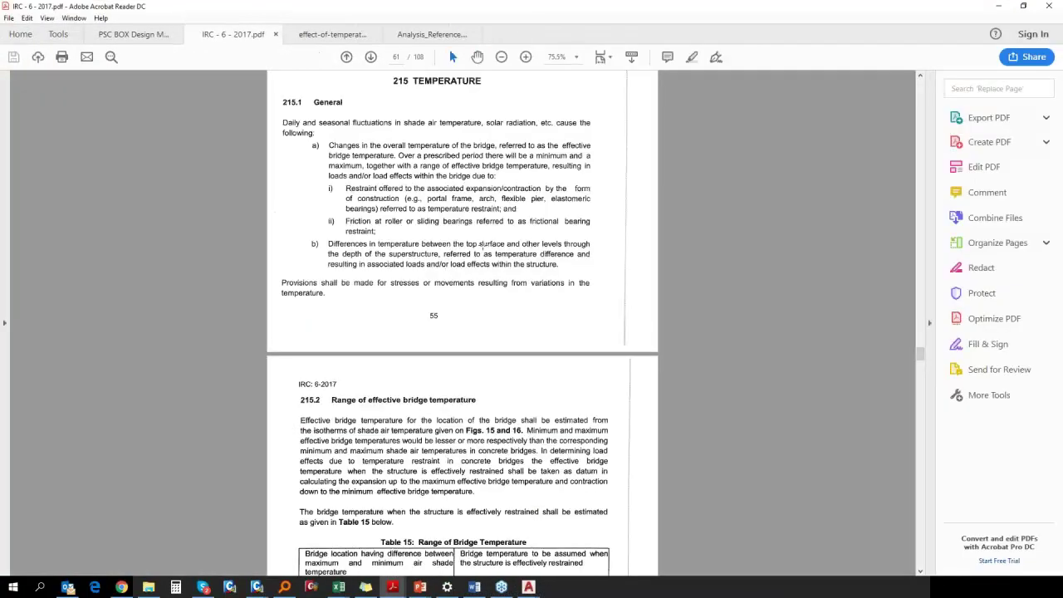
scroll(463, 324, down, 15)
scroll(440, 300, down, 15)
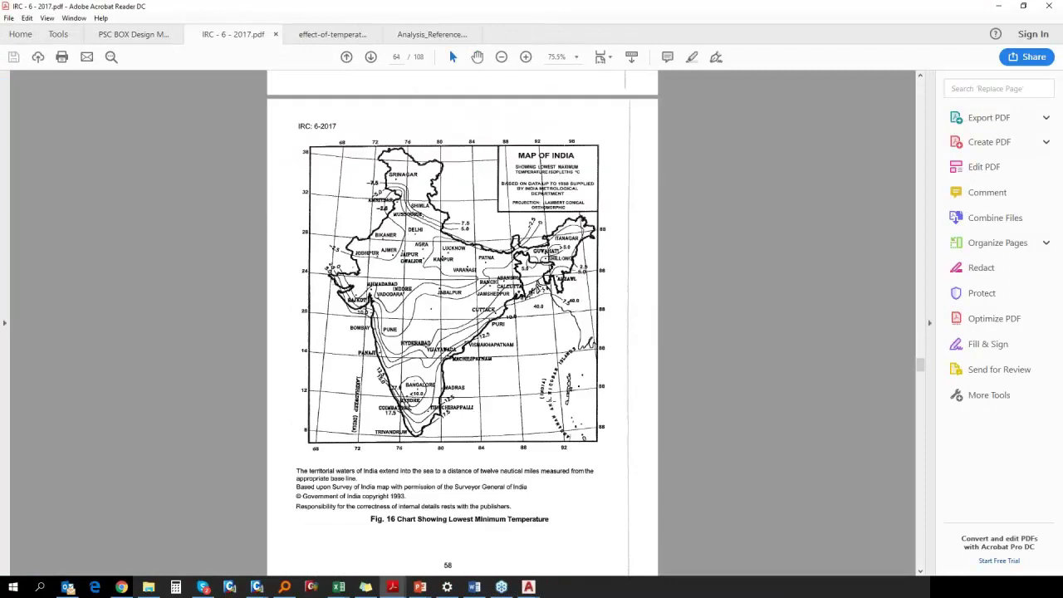
drag(320, 260, 374, 280)
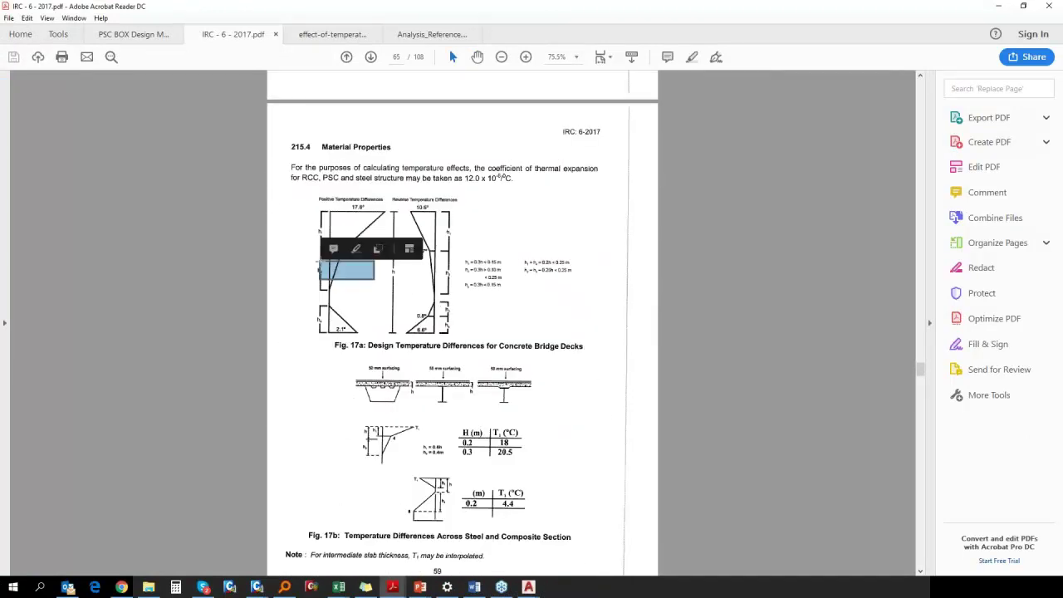
click(378, 288)
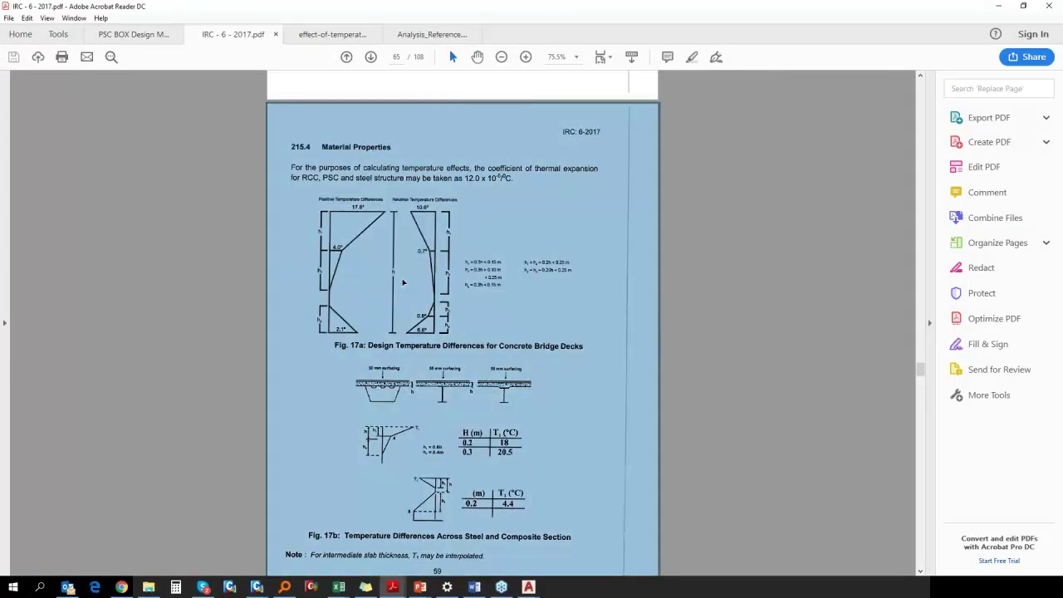
key(Escape)
scroll(396, 285, up, 1)
ctrl+scroll(369, 294, up, 3)
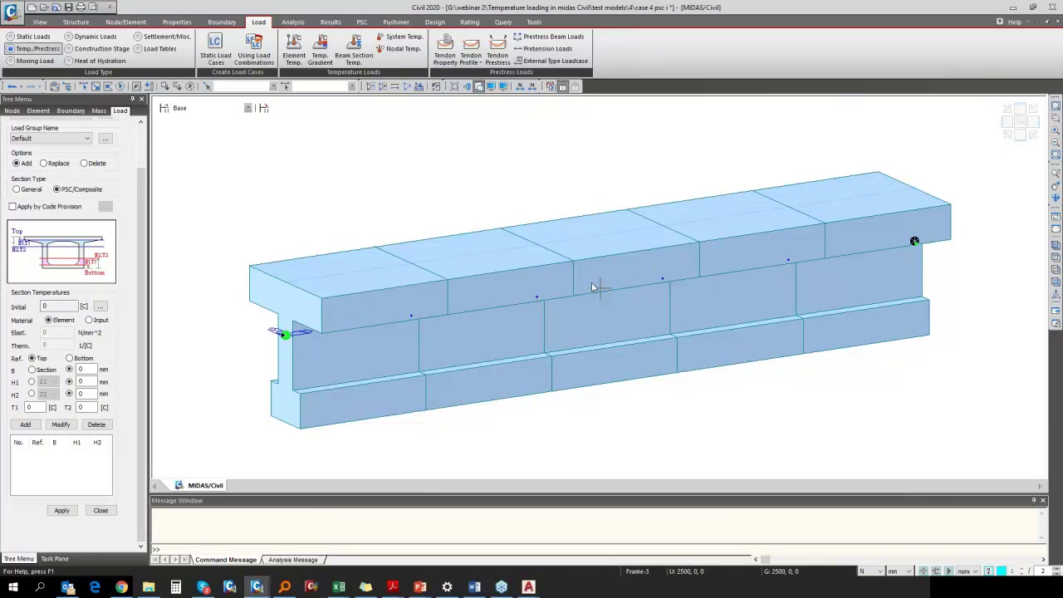
Step: Switch back to midas Civil, try material definition by Input for the elasticity and thermal coefficient, and return it to Element
click(97, 322)
click(53, 345)
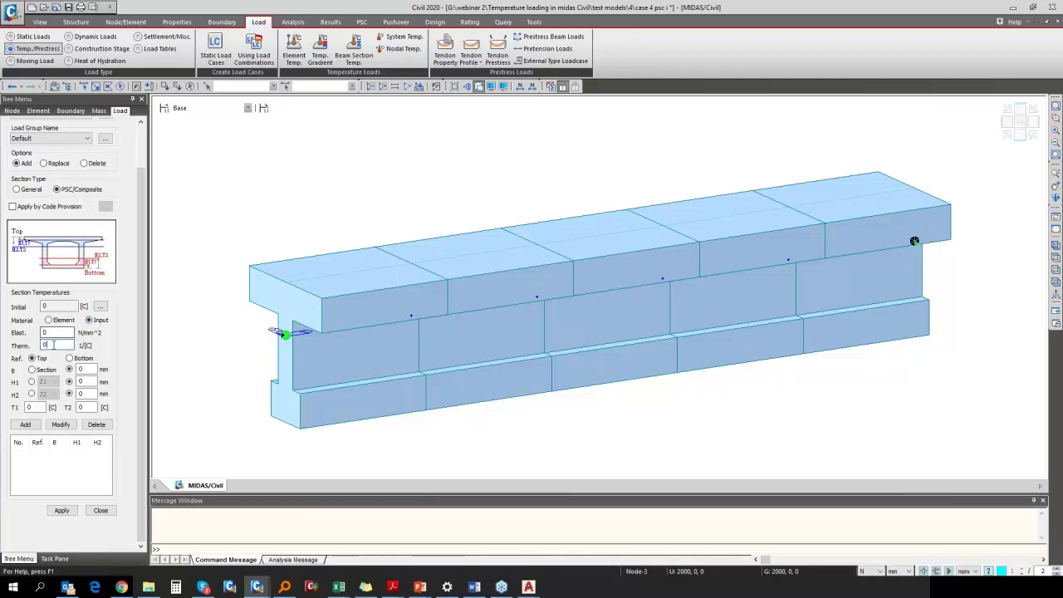
double_click(55, 333)
double_click(53, 345)
text(0)
click(61, 320)
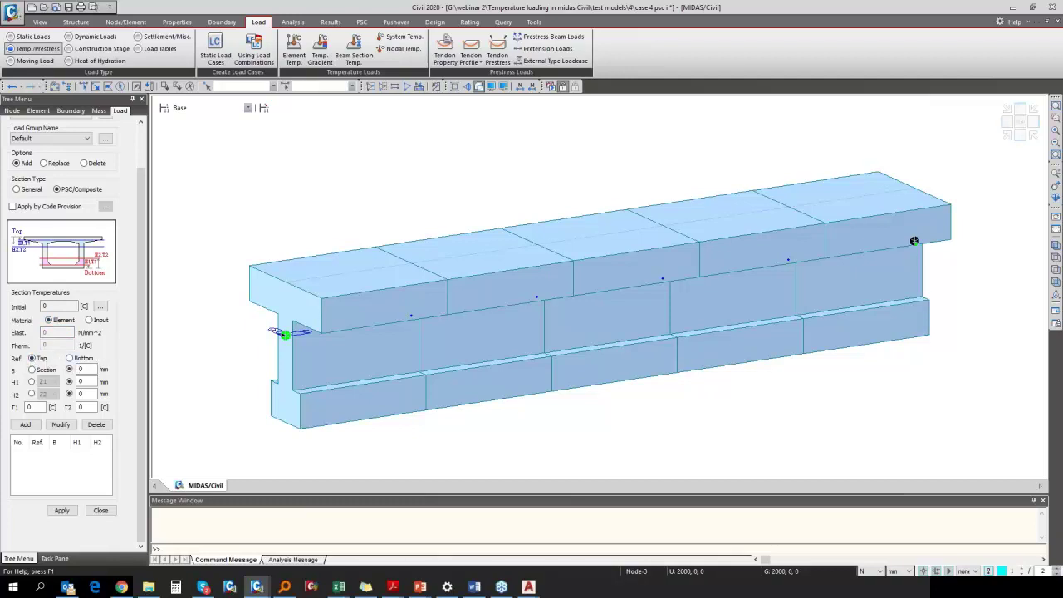
Step: Recheck Fig. 17a in the IRC-6-2017 PDF, return to midas Civil and take the width B from the Section
key(alt+Tab)
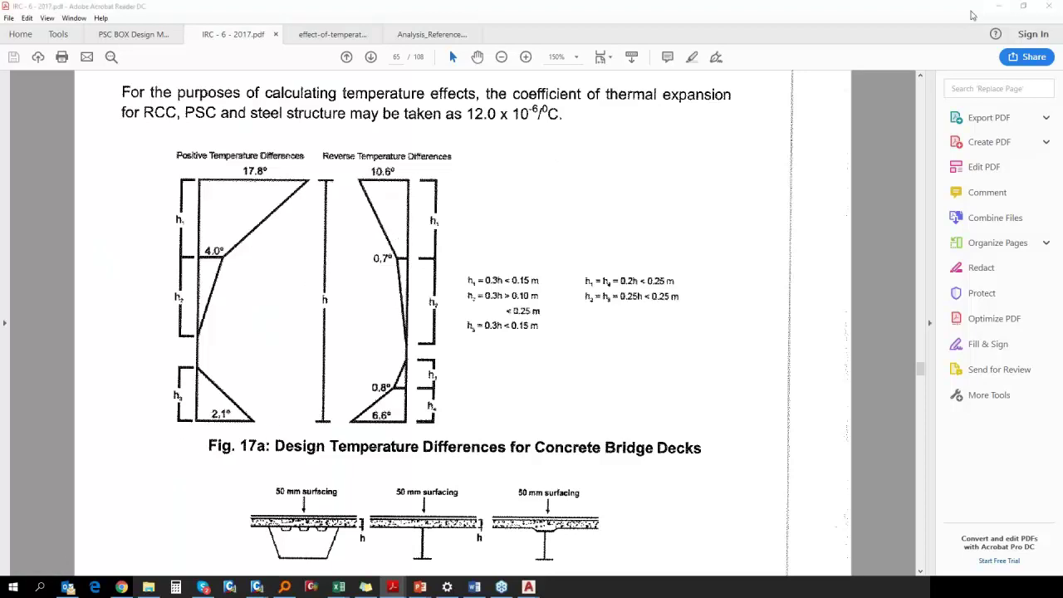
click(998, 6)
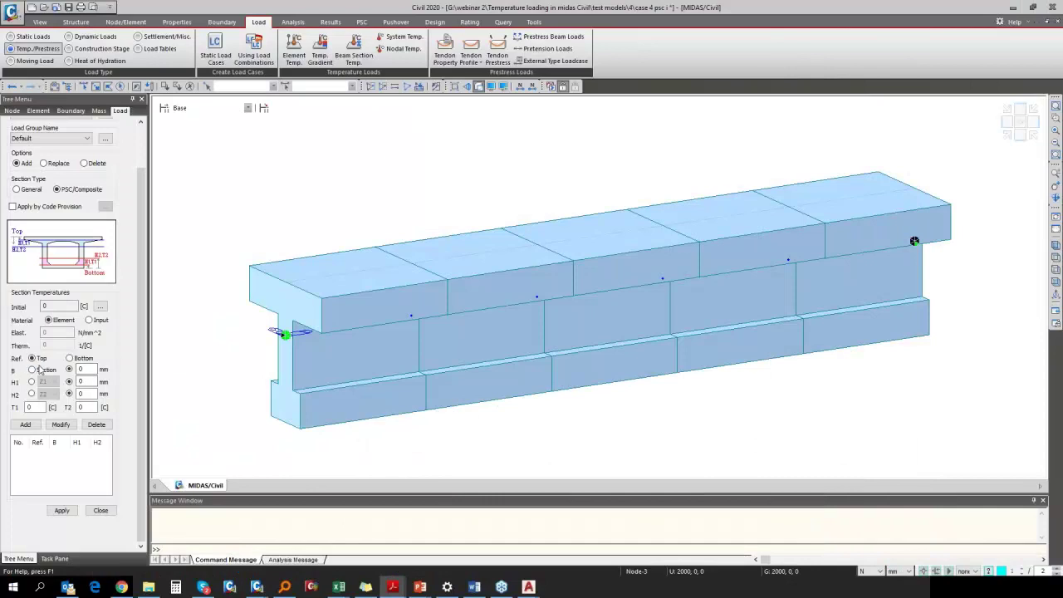
click(45, 374)
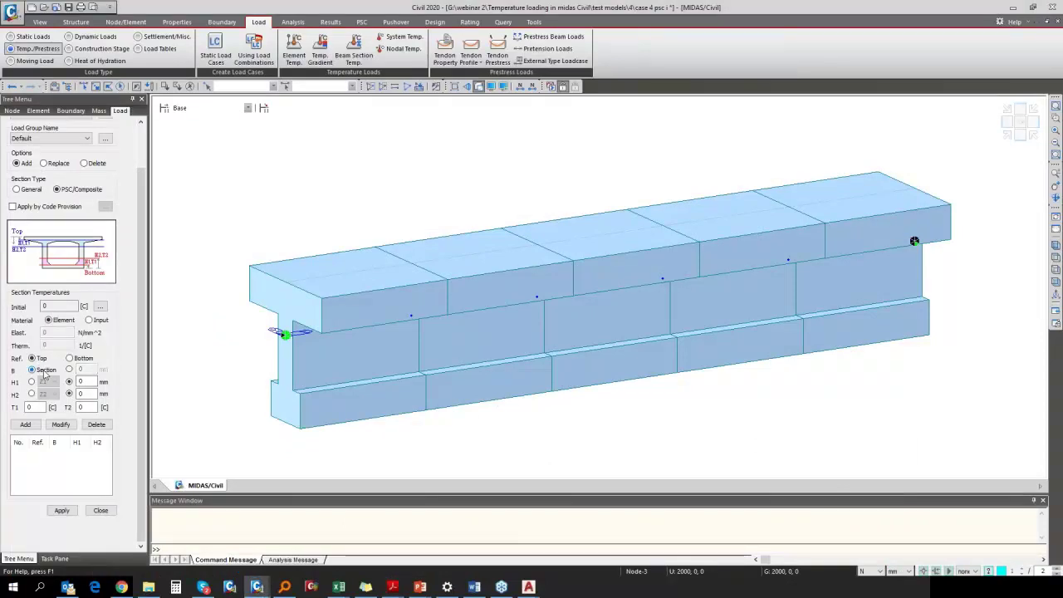
click(1004, 121)
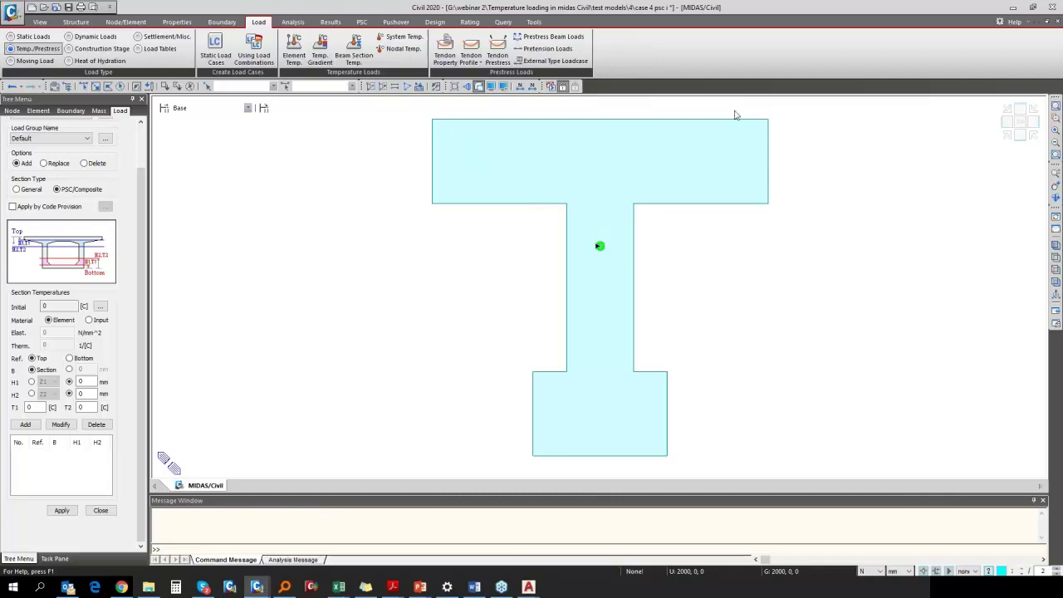
click(69, 369)
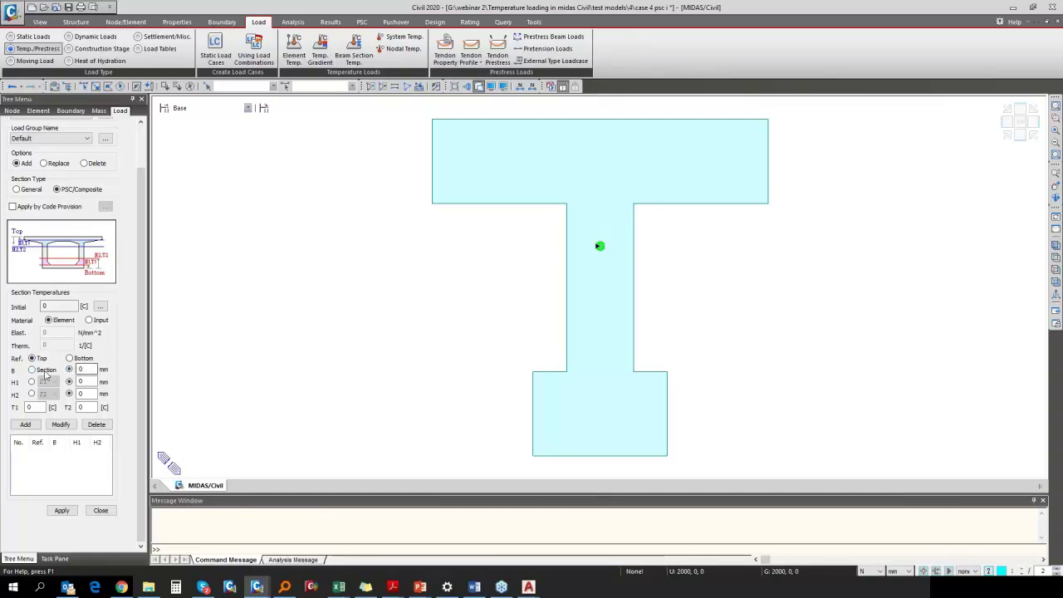
click(45, 373)
Step: Change the model's force unit to kN and its length unit to m
click(880, 572)
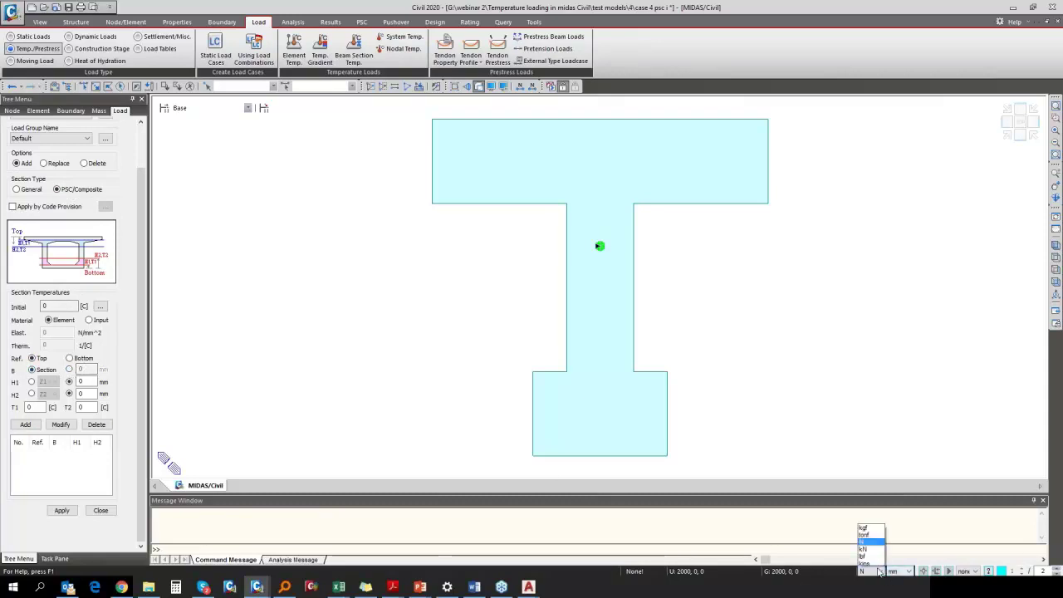
click(864, 550)
click(900, 572)
click(910, 549)
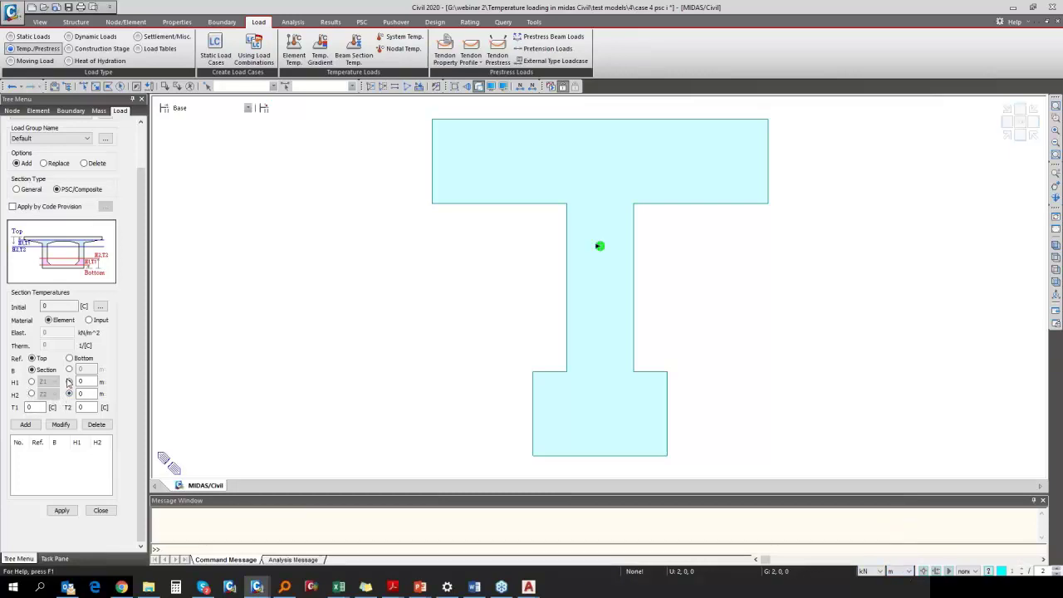
Step: Try the predefined Z levels of the section for H1 and H2, and return both depths to direct value input
click(32, 394)
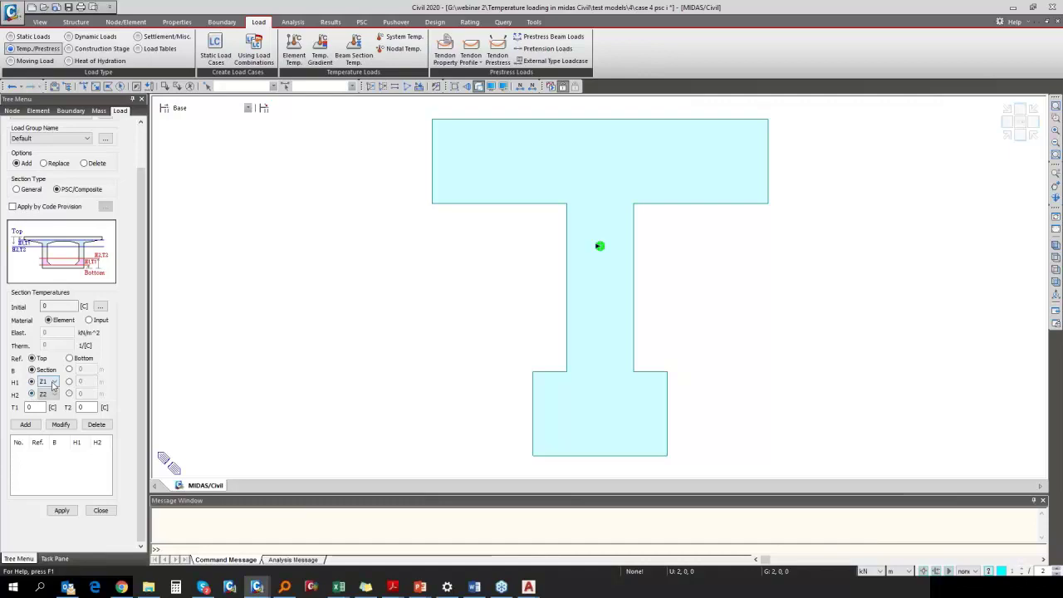
click(52, 382)
click(46, 390)
click(48, 393)
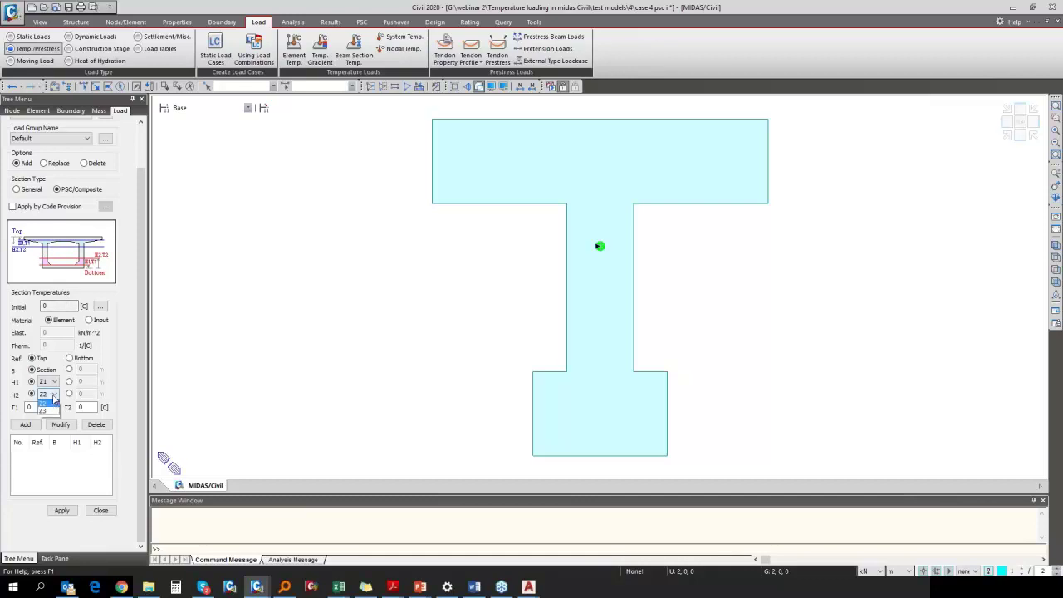
click(46, 409)
click(69, 381)
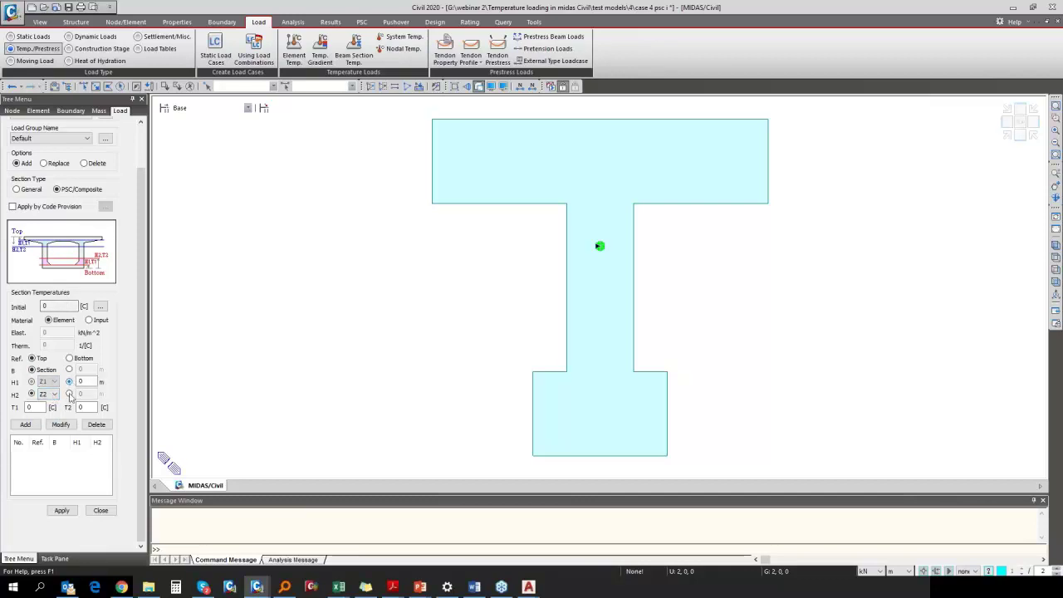
click(68, 394)
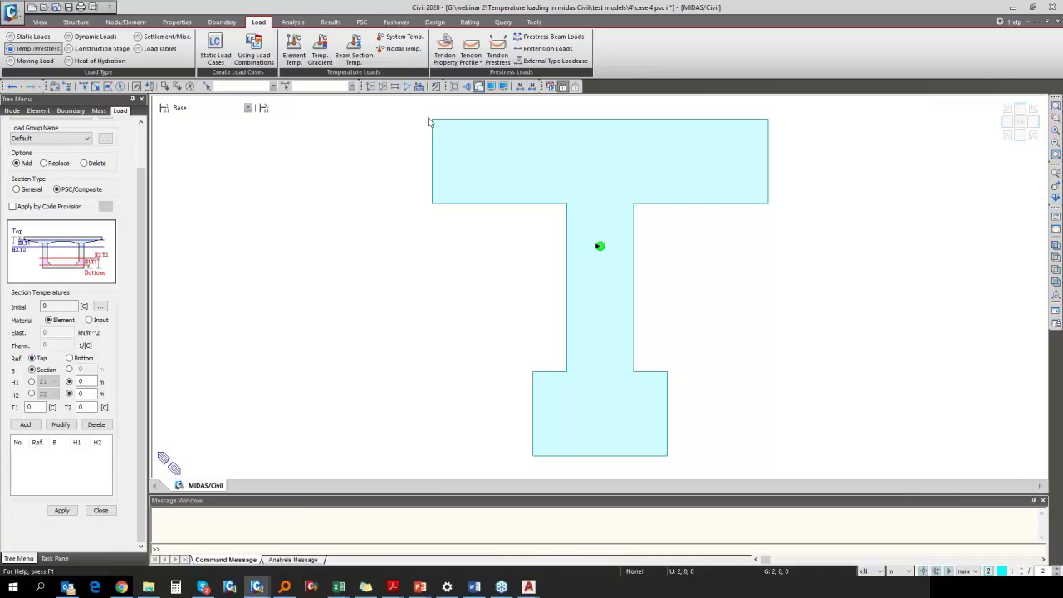
Step: Consult Fig. 17a in the IRC-6-2017 PDF, then in midas Civil keep H1 at 0 and set H2 to 0.15 m
click(86, 407)
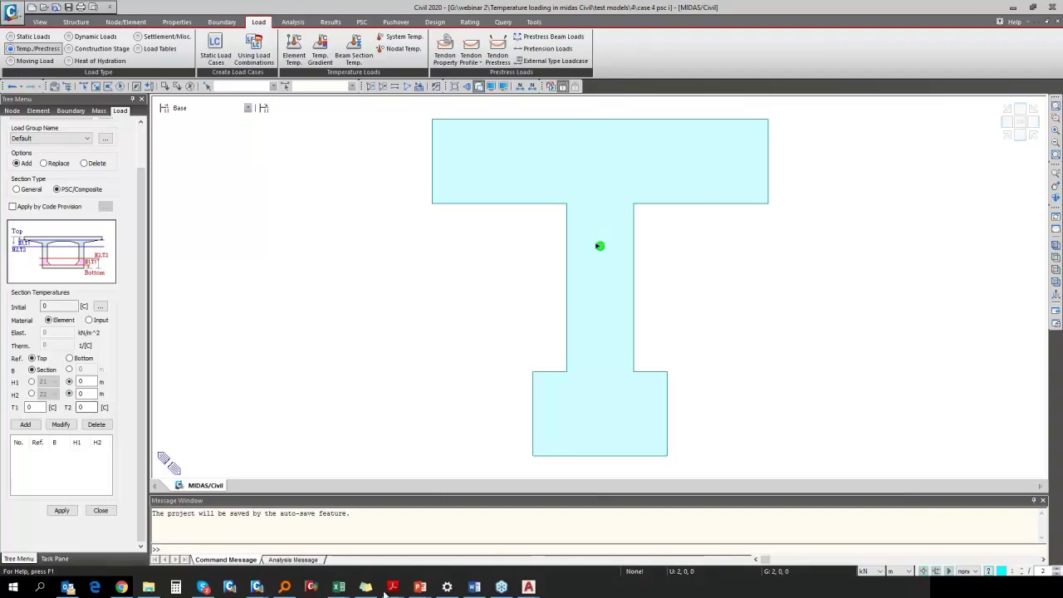
mouse_move(406, 586)
click(437, 540)
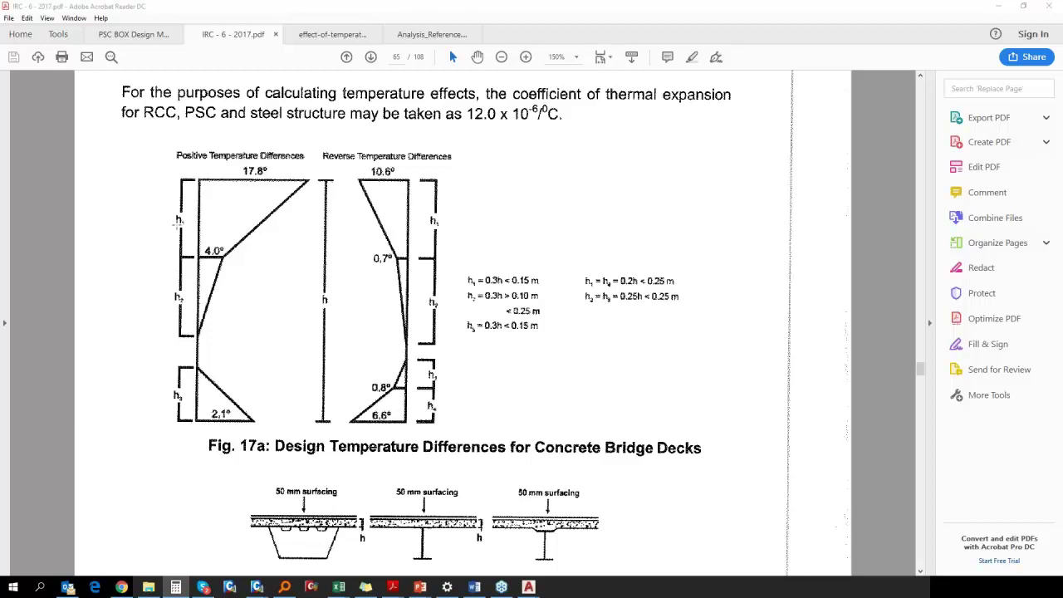
click(995, 7)
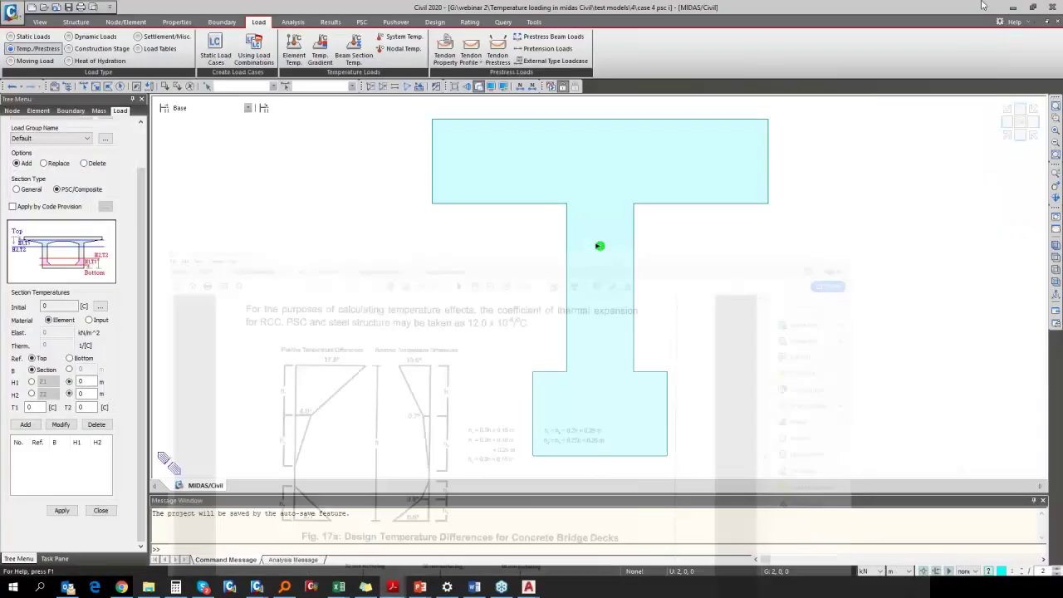
click(86, 382)
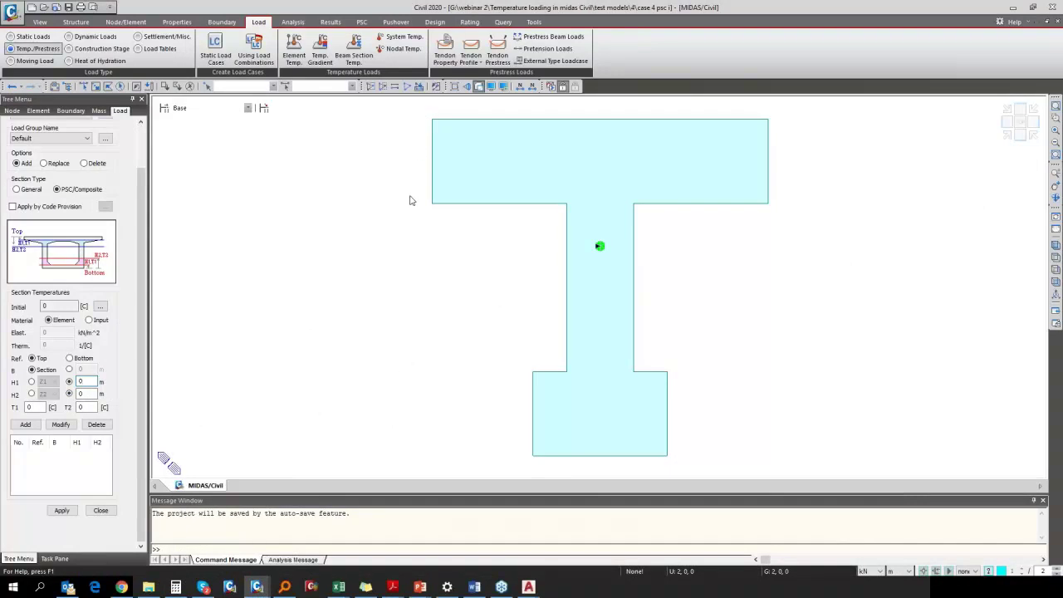
click(84, 394)
text(.15)
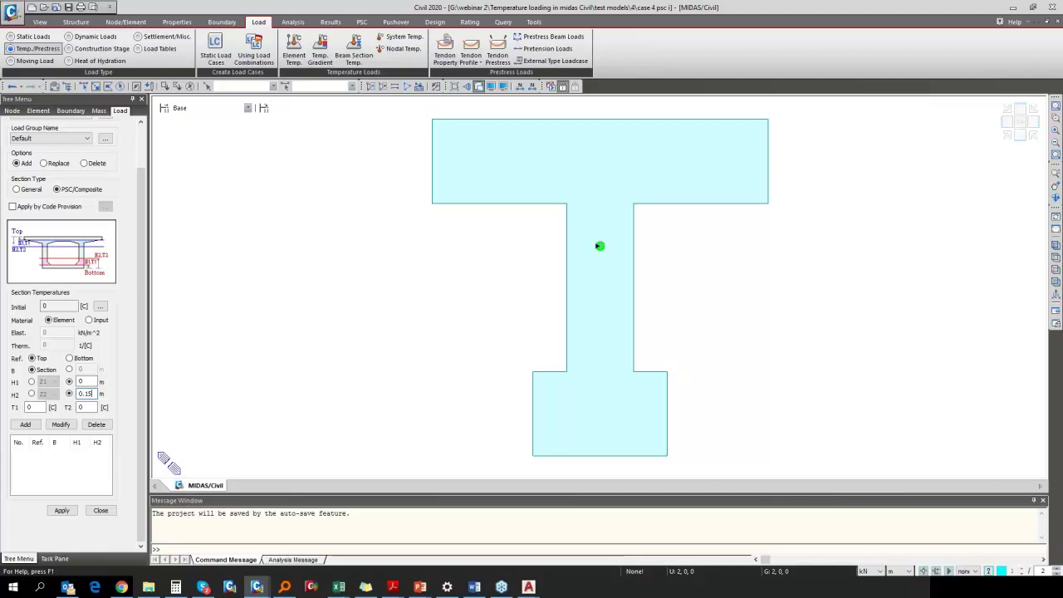
Step: Check the gradient temperatures in the IRC PDF, set T1 to 17.8 and T2 to 4 in midas Civil, and add the row
double_click(29, 407)
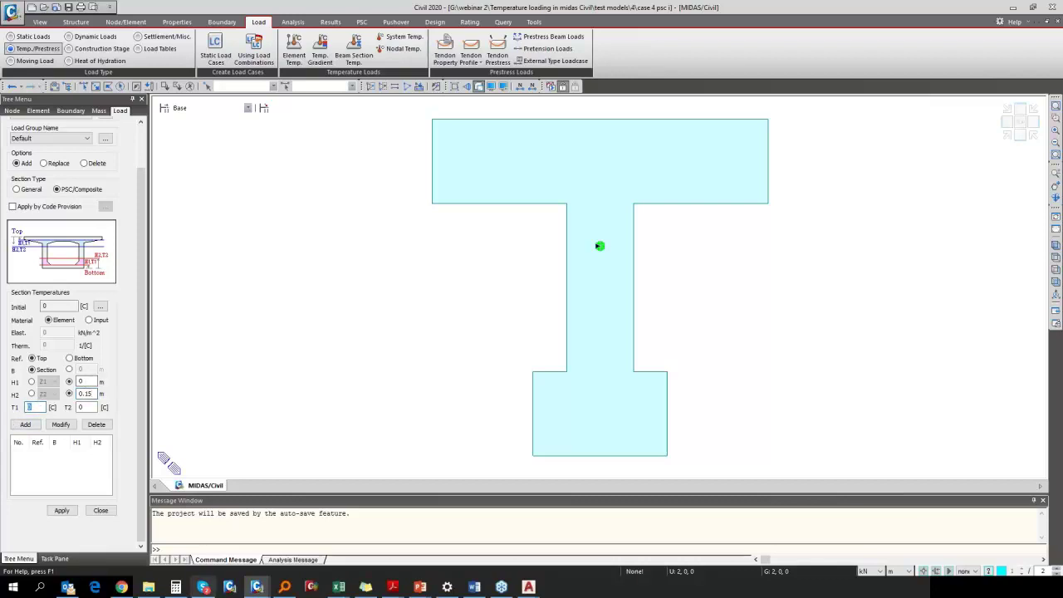
click(392, 586)
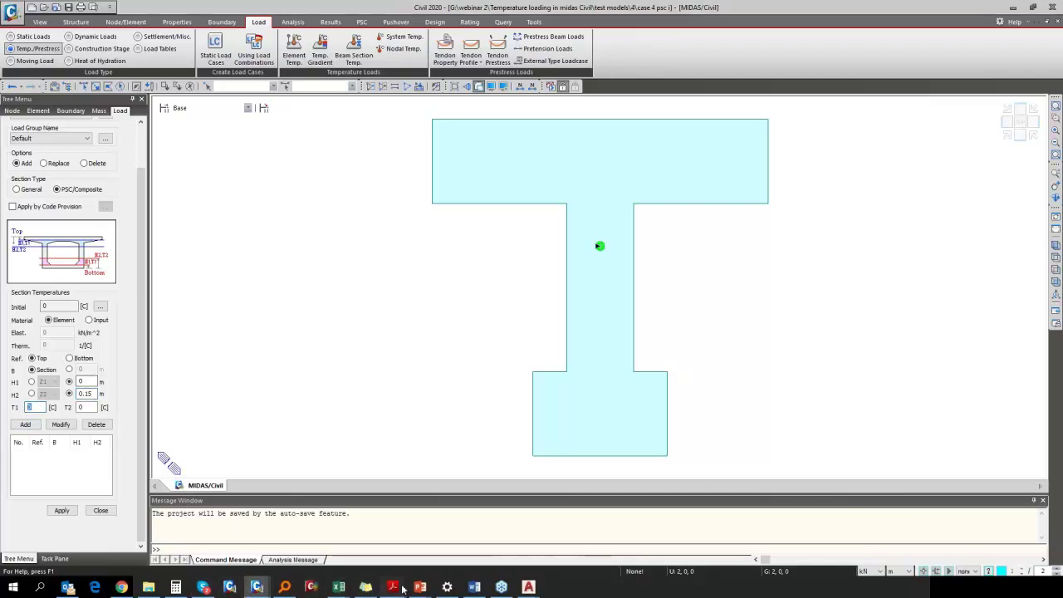
click(341, 557)
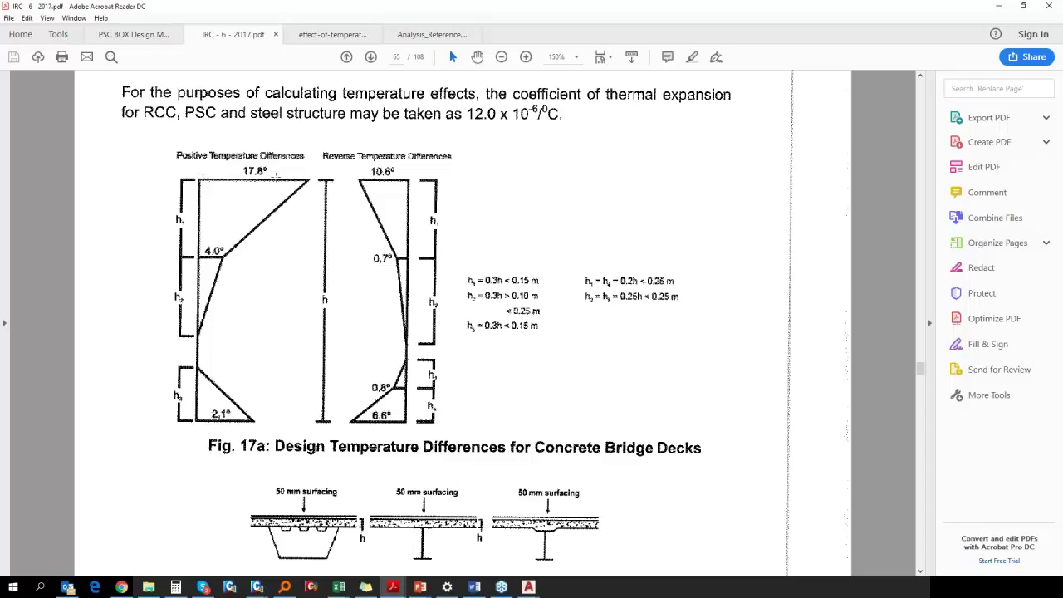
click(998, 6)
double_click(45, 407)
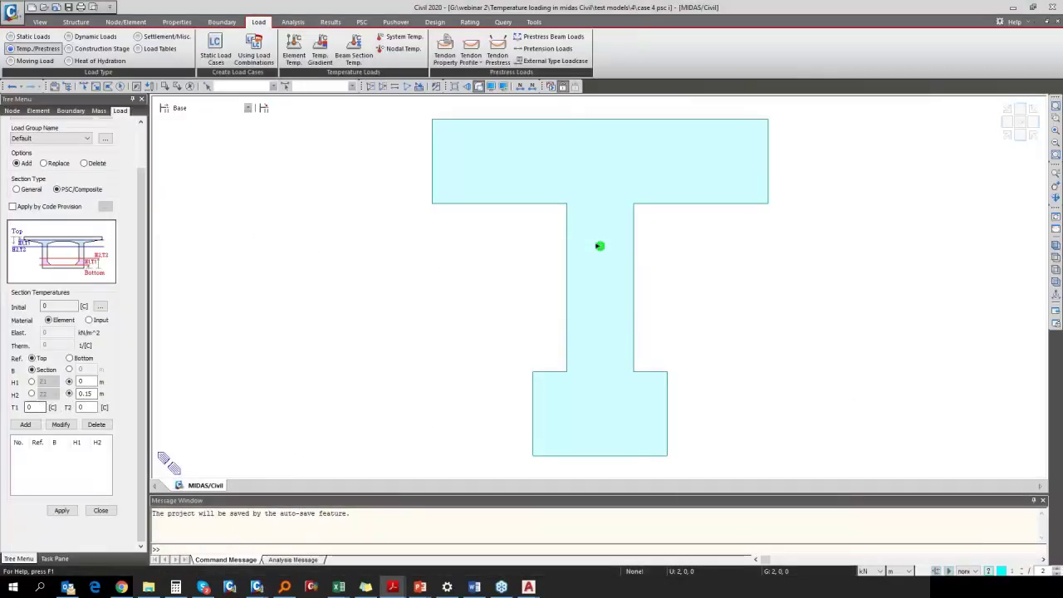
text(17.)
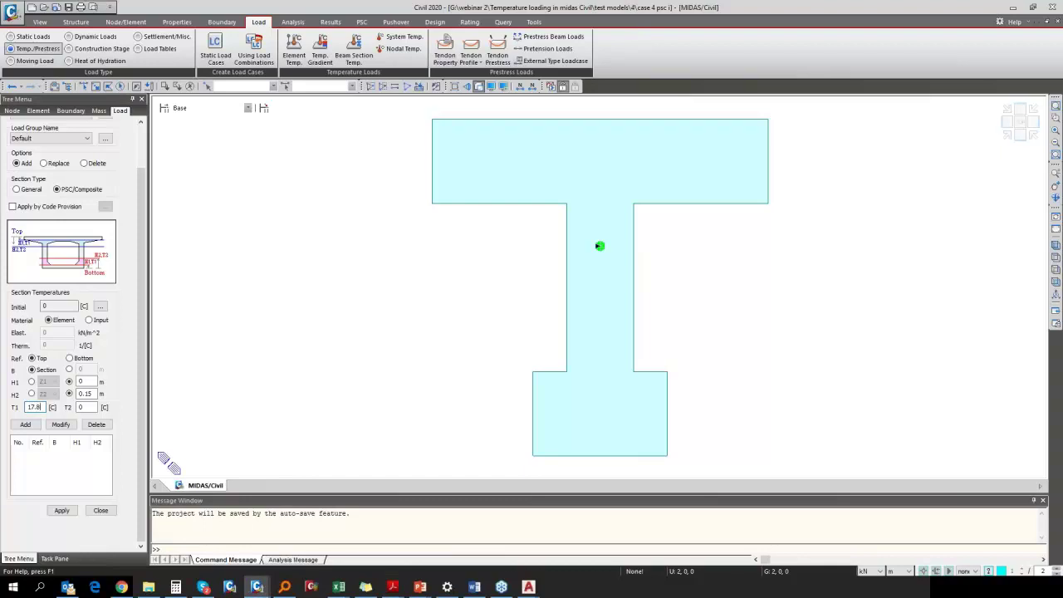
text(8)
double_click(83, 407)
text(4)
click(26, 425)
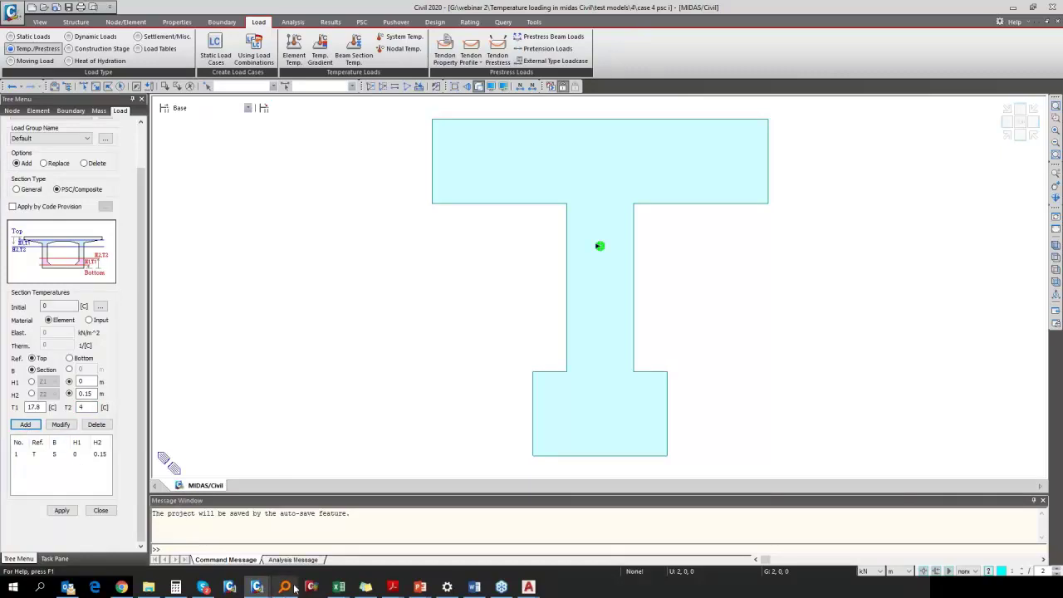
Step: Consult Fig. 17a in the IRC-6-2017 PDF and bring up slide 12, Temperature Gradient, in the PowerPoint slide show
mouse_move(404, 592)
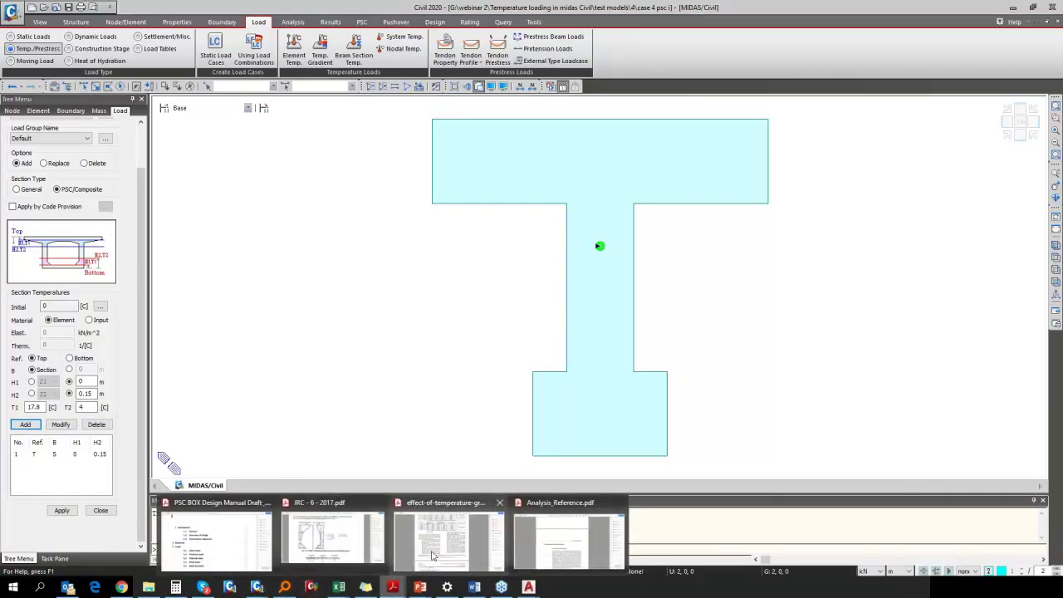
click(336, 549)
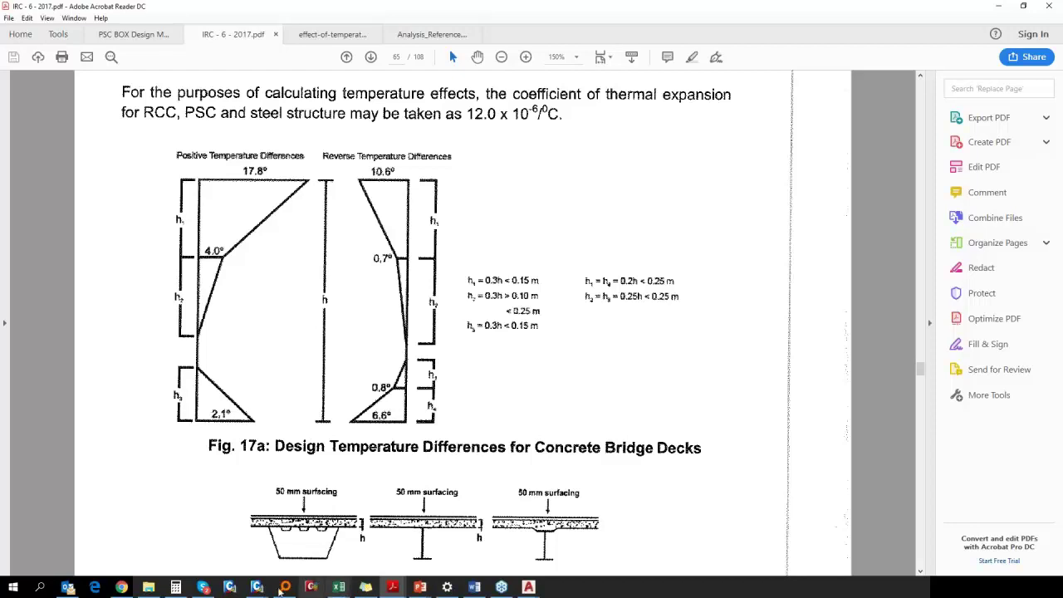
mouse_move(418, 588)
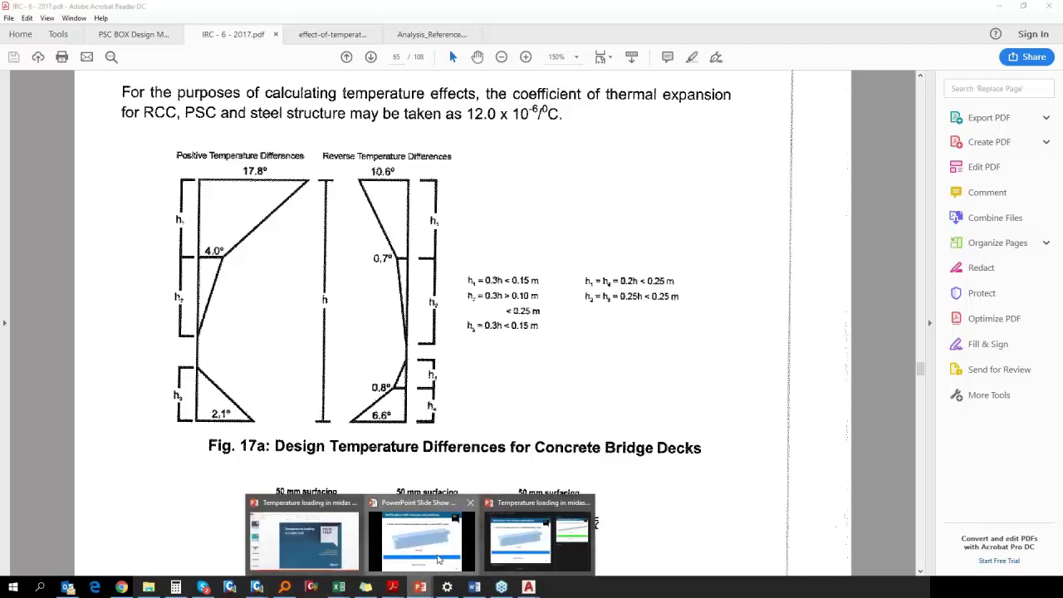
click(403, 534)
scroll(366, 288, up, 1)
scroll(366, 293, up, 6)
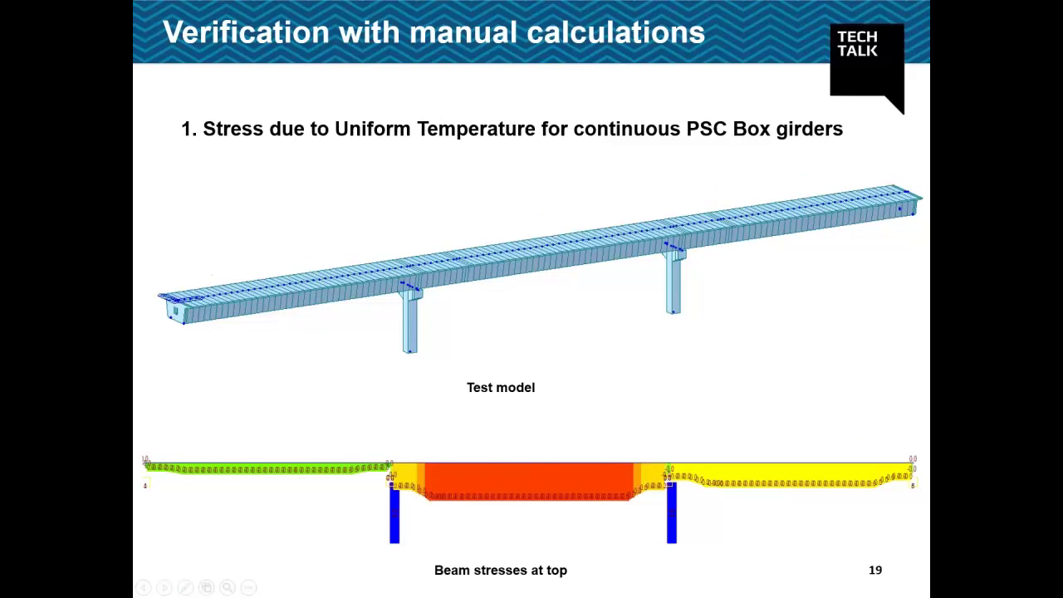
key(Left)
key(Left)
key(Left)
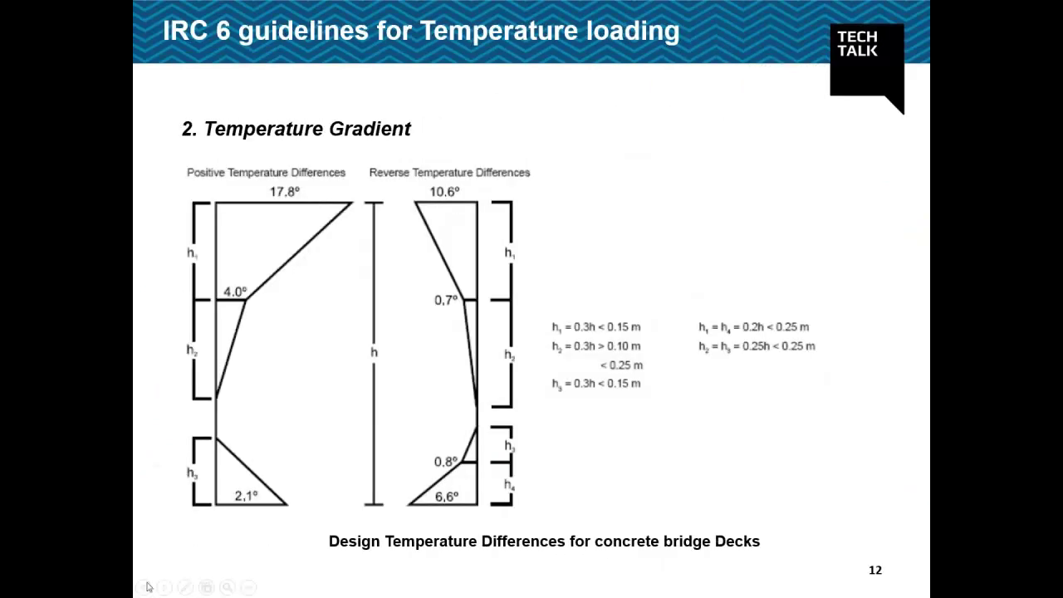
Step: With the Pen, mark the top block of the positive temperature diagram with a circled 1, H1, H2 and a T beside 17.8°
click(185, 587)
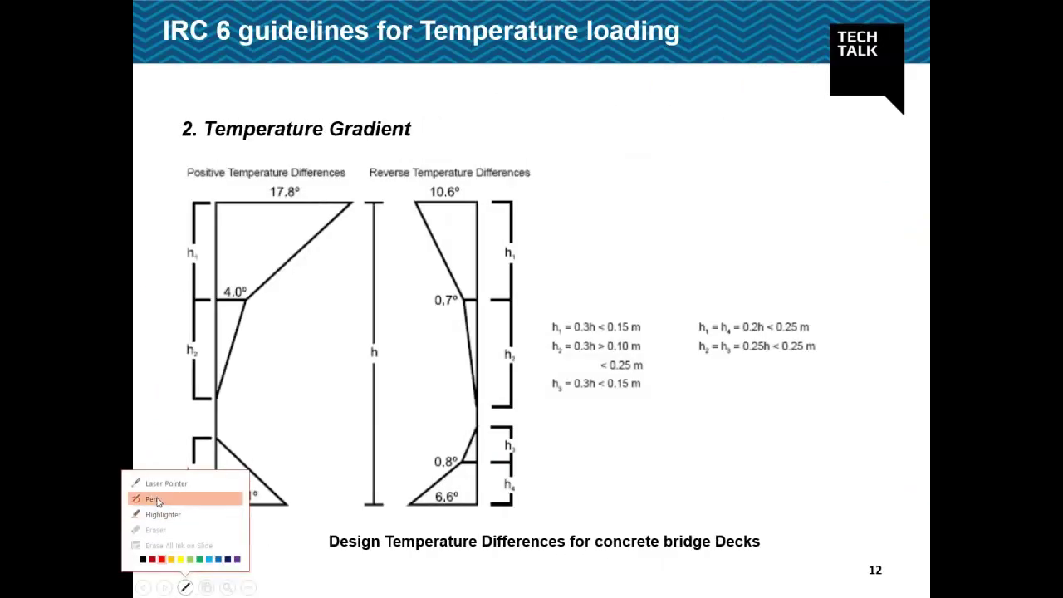
click(157, 502)
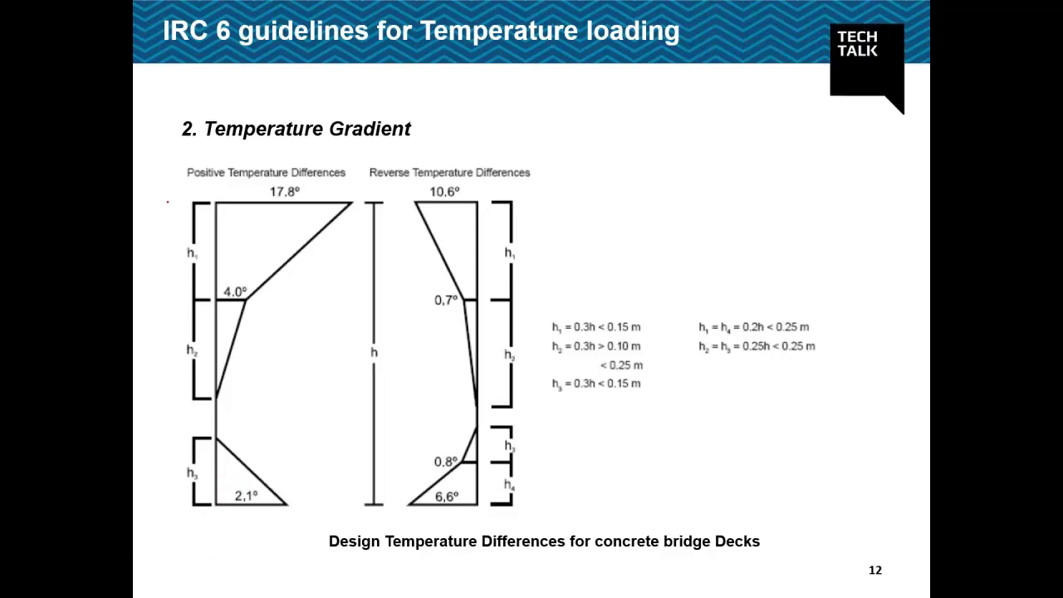
mouse_move(250, 234)
mouse_down()
mouse_move(238, 232)
mouse_move(260, 251)
mouse_move(254, 220)
mouse_up()
drag(204, 184, 215, 202)
mouse_move(200, 280)
mouse_down()
mouse_move(201, 293)
mouse_move(234, 295)
mouse_up()
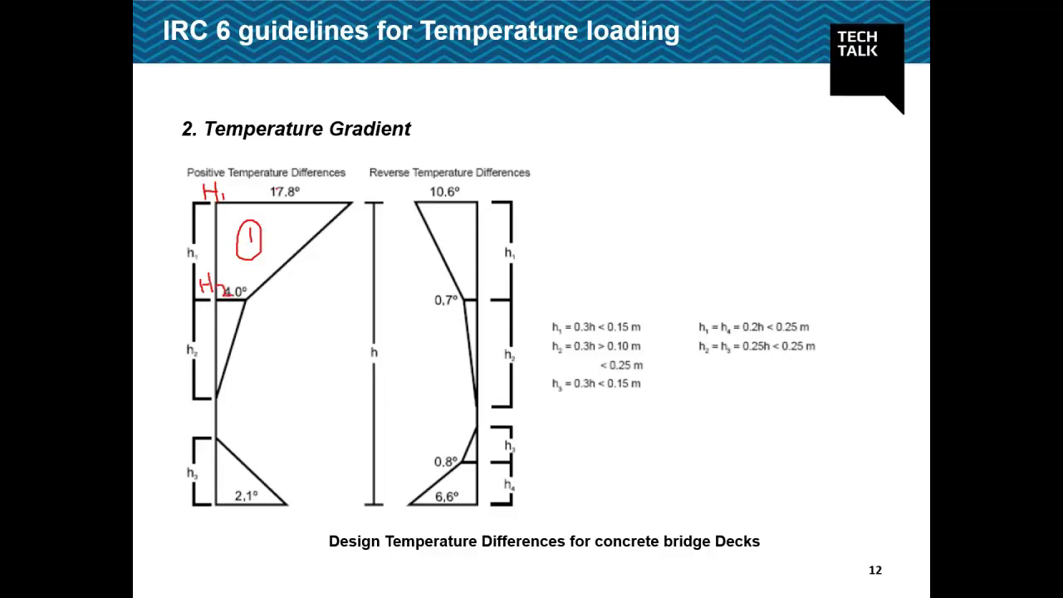
mouse_move(314, 184)
mouse_down()
mouse_move(314, 202)
mouse_move(319, 187)
mouse_up()
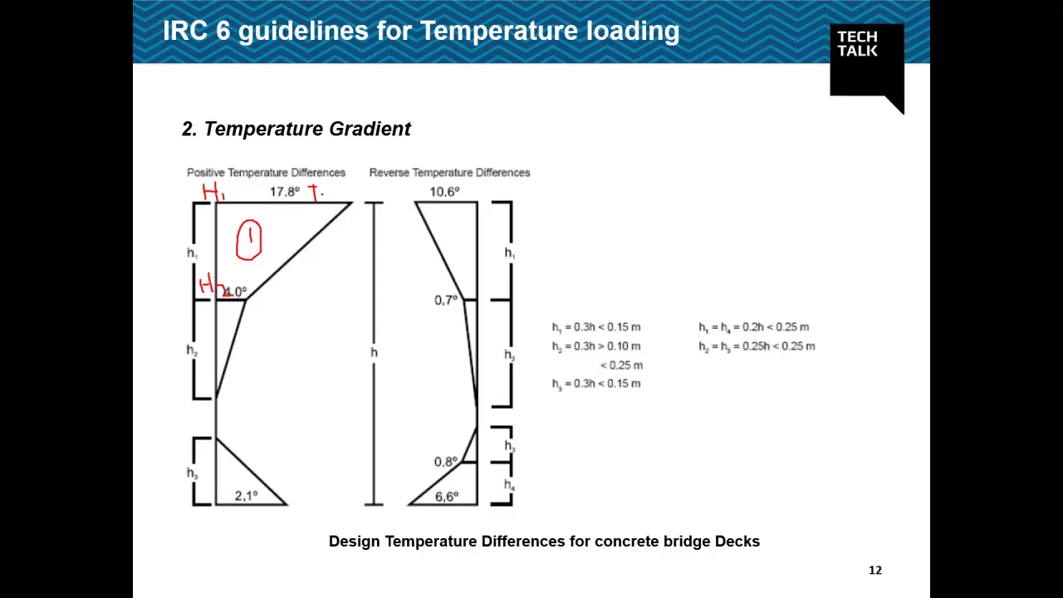
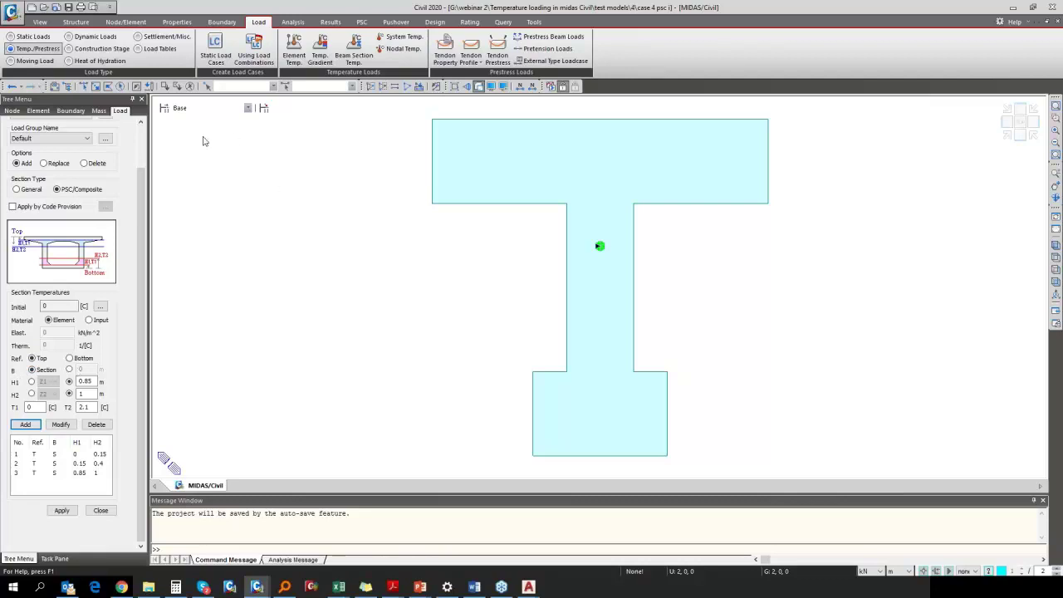
Step: Apply the three-row temperature gradient to all elements under load case TPG and check its outline with the hidden surface view off
click(120, 85)
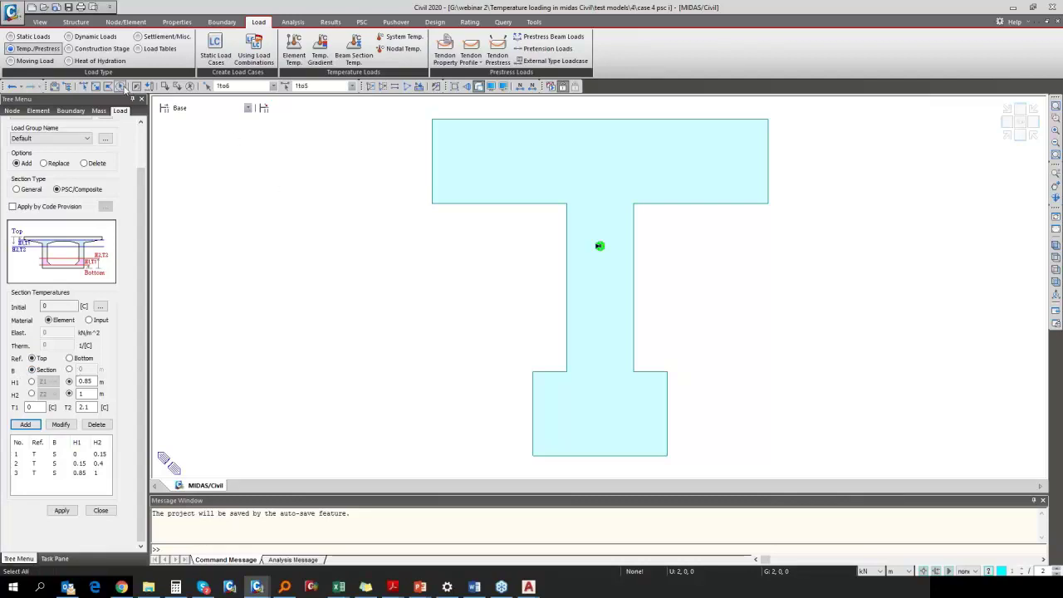
click(61, 511)
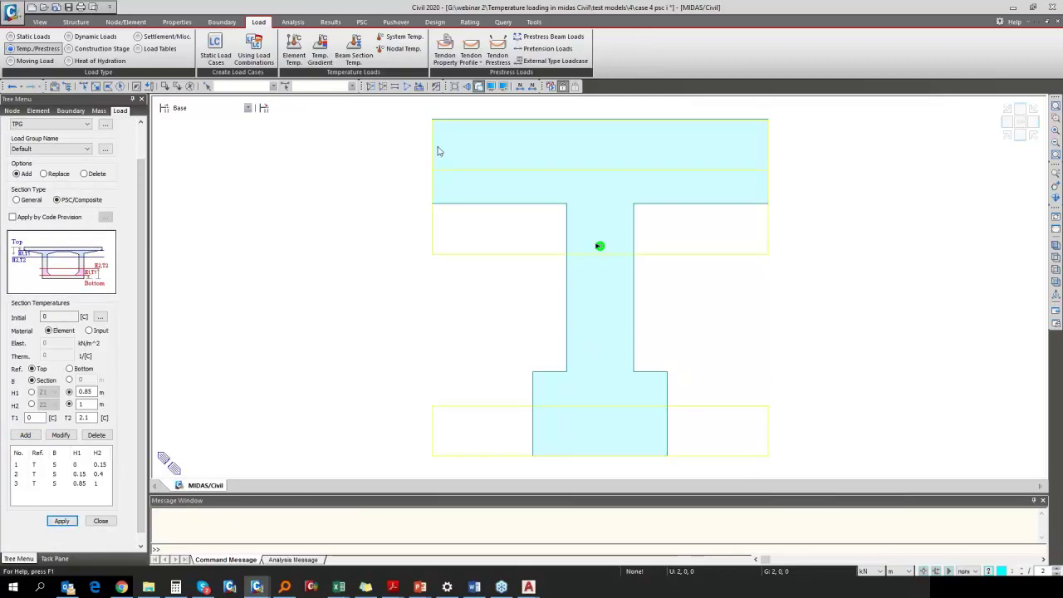
click(479, 87)
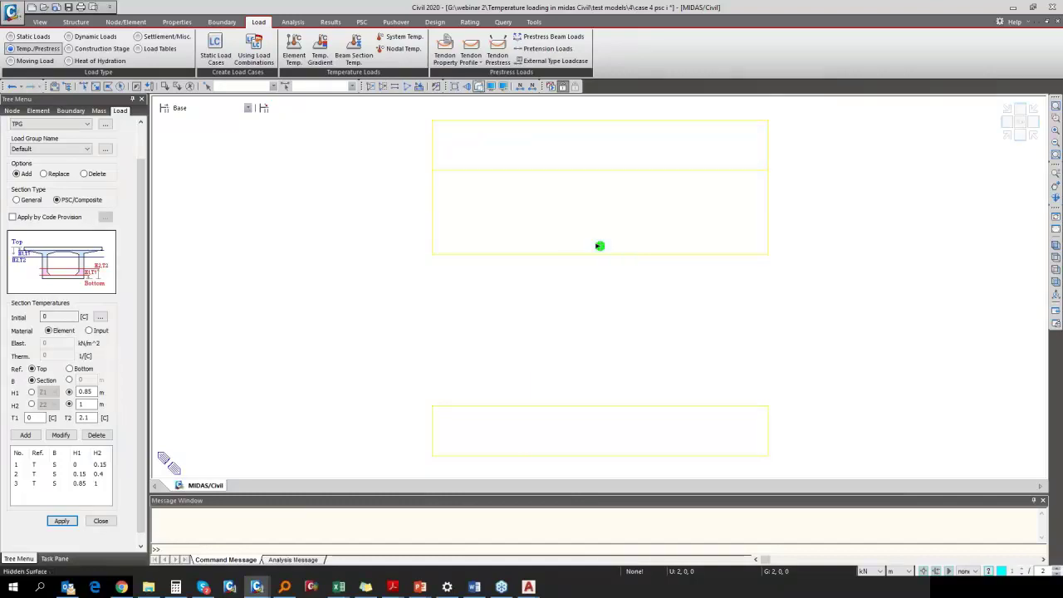
click(479, 88)
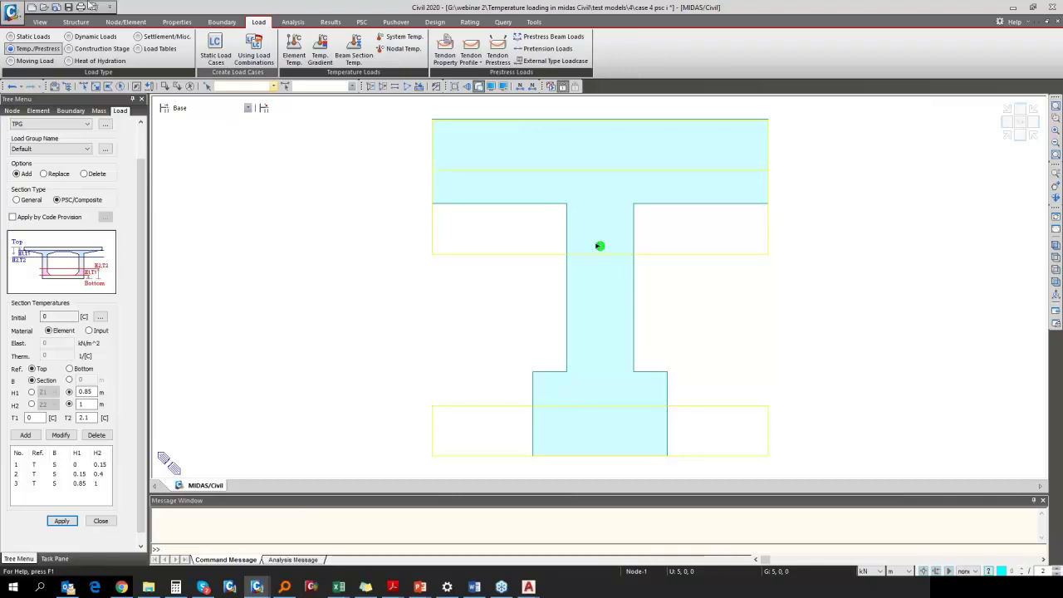
click(100, 521)
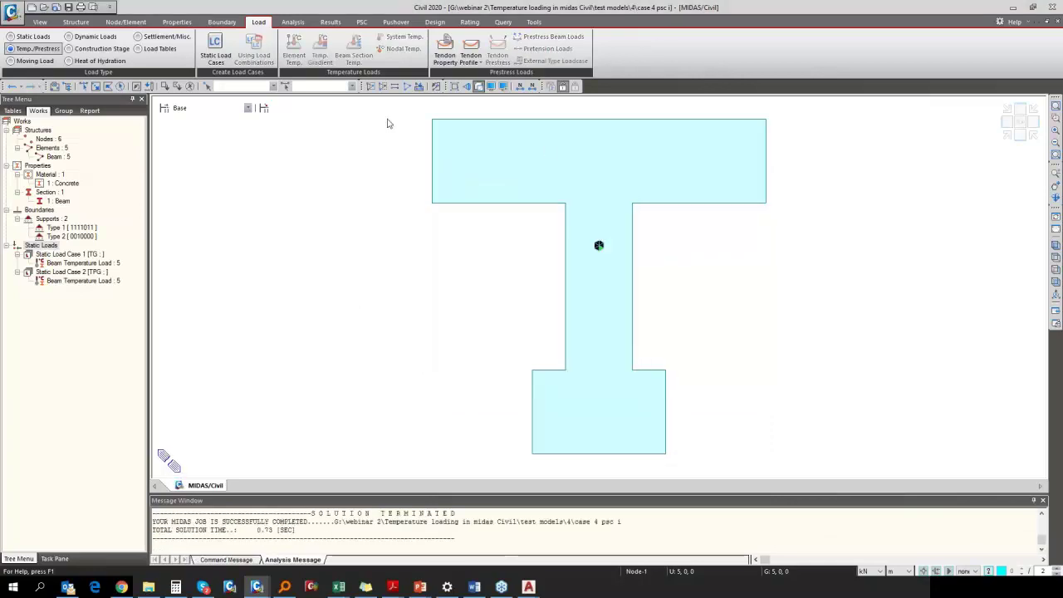
Step: Plot the beam stresses diagram for load case TPG, combined component at point 1 (-y,+z), in front view
click(330, 22)
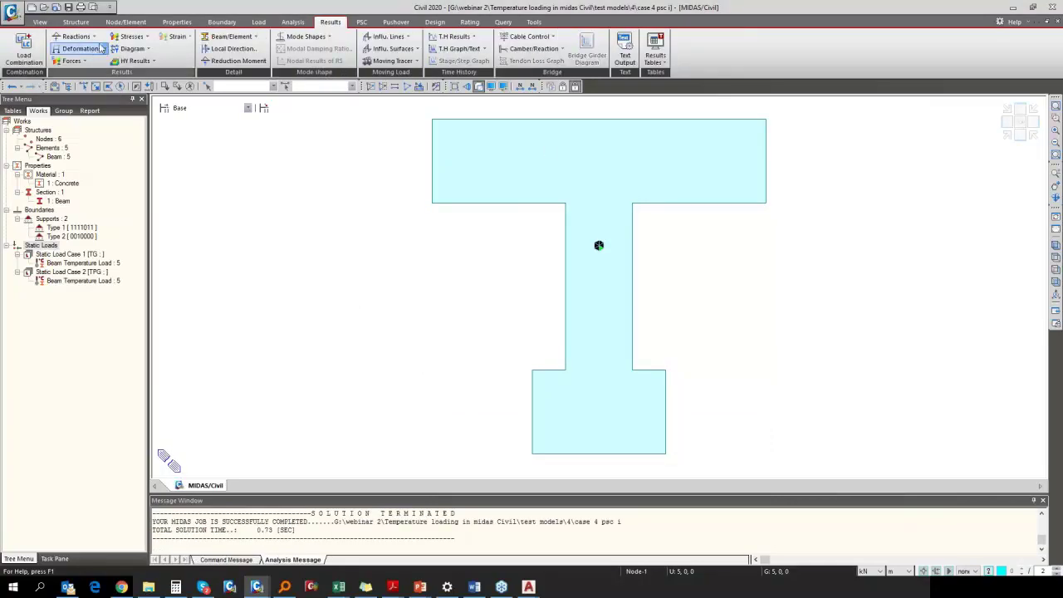
click(132, 37)
click(149, 244)
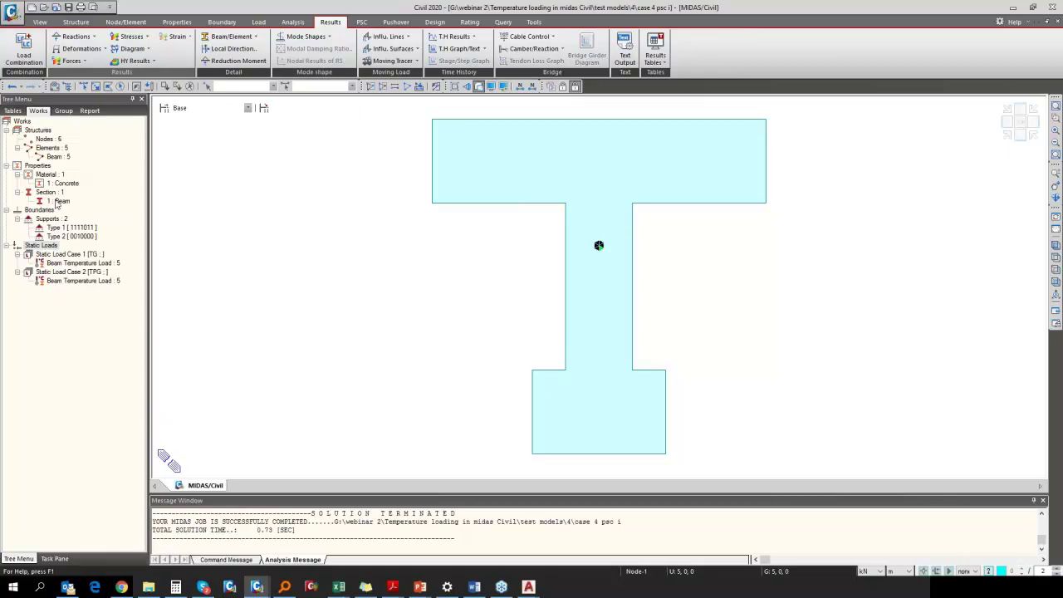
click(100, 162)
click(42, 182)
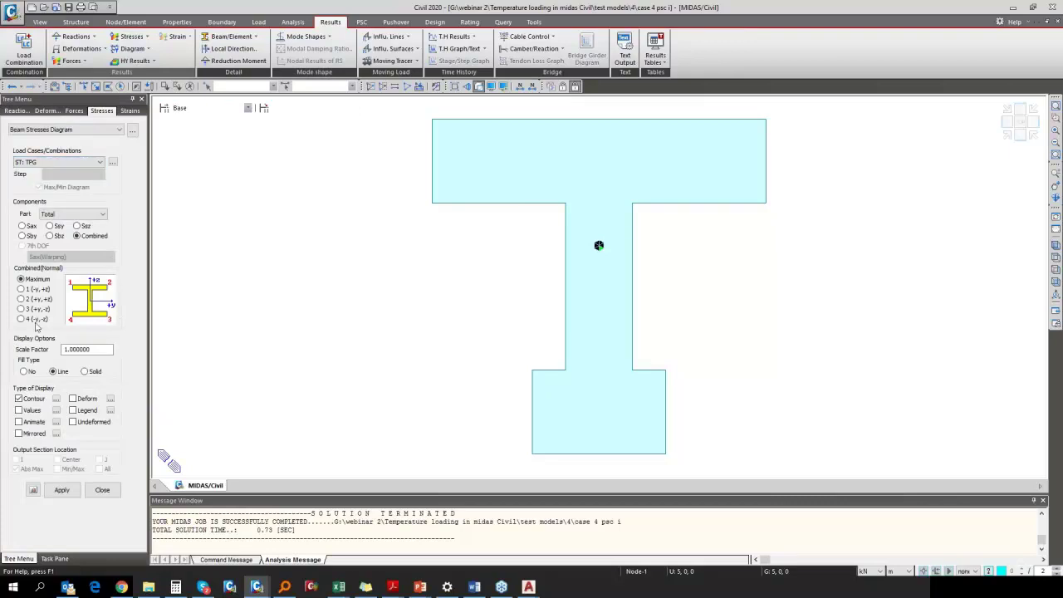
click(58, 490)
click(1020, 139)
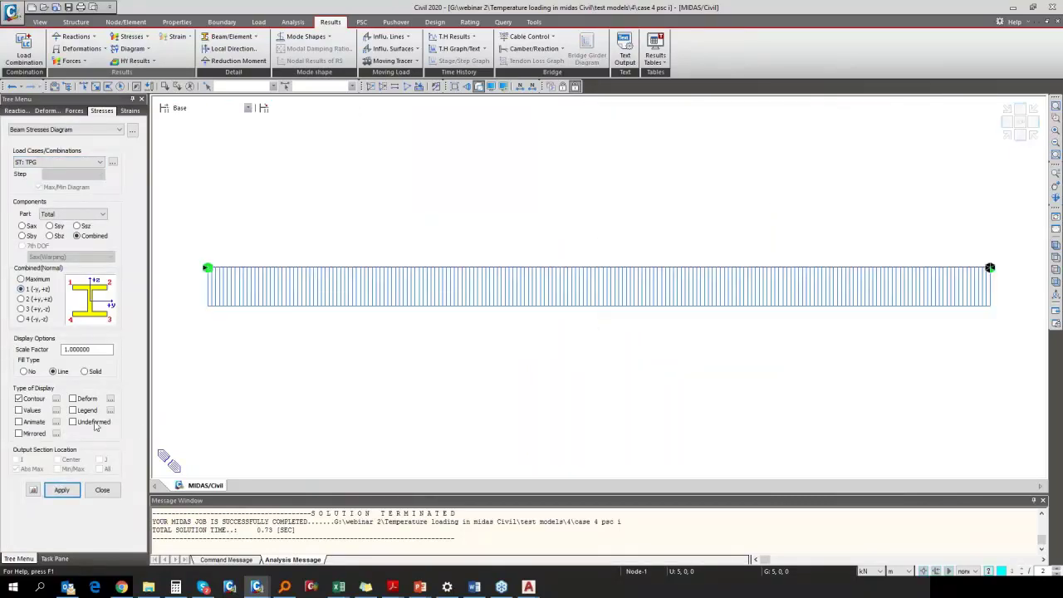
Step: Show value labels with 2 decimal points on the beam stress diagram and set its fill type to Solid
click(50, 411)
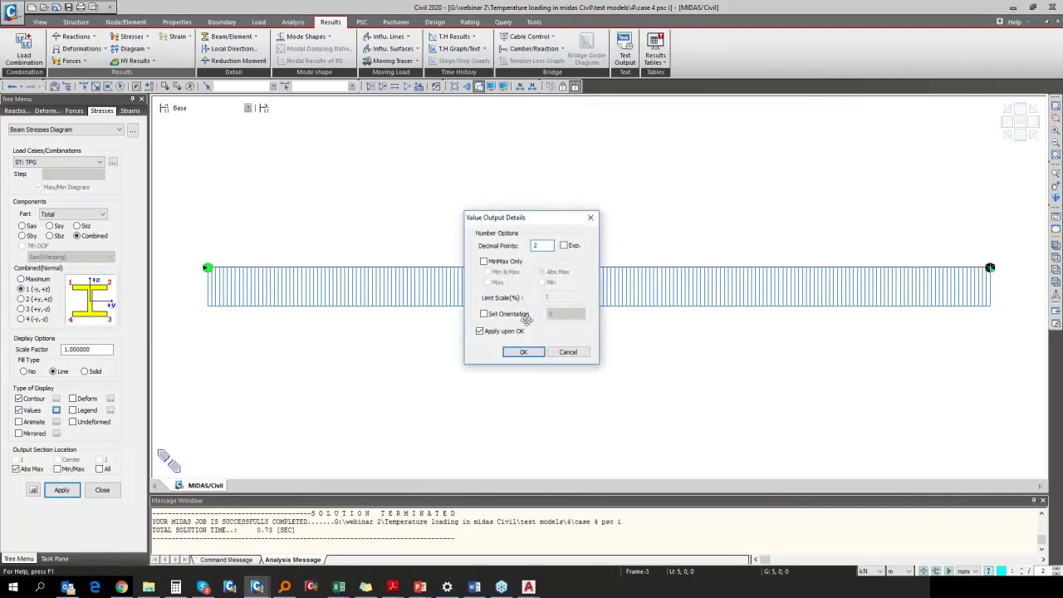
click(523, 351)
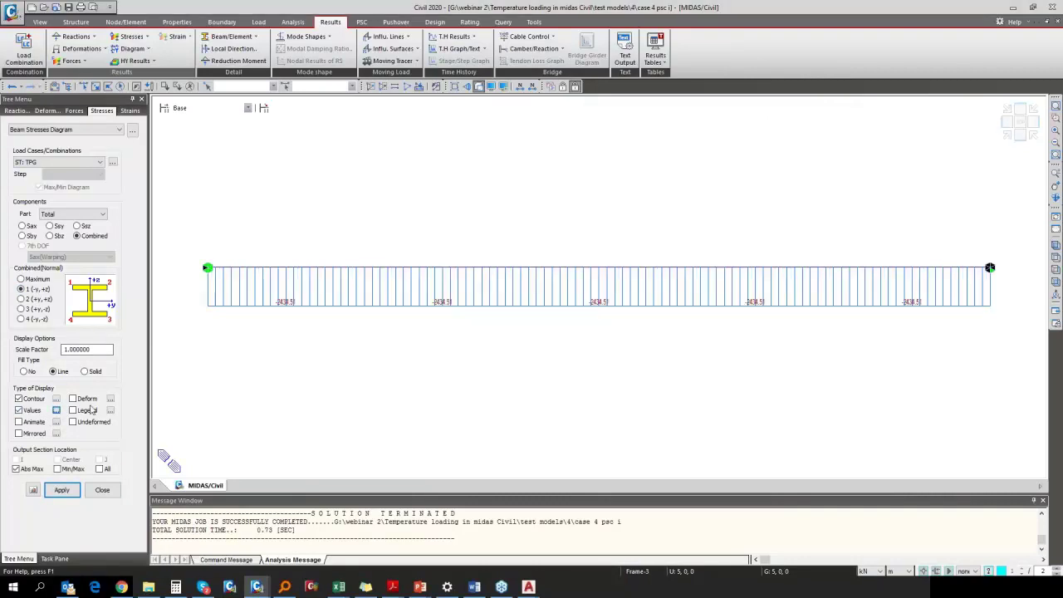
click(97, 372)
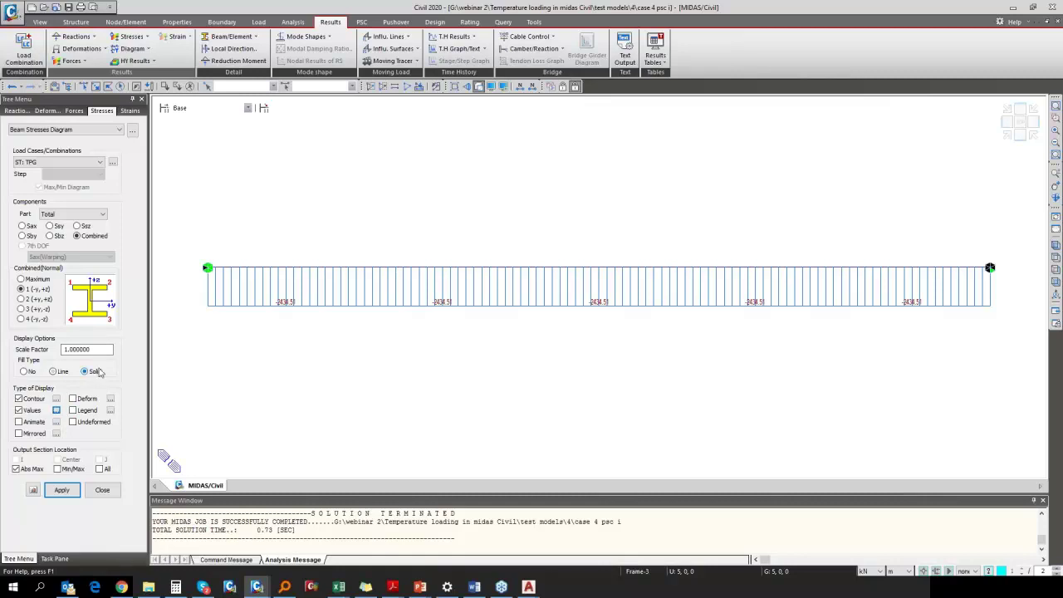
click(57, 491)
Step: Change the model's force unit to N and its length unit to mm
click(882, 571)
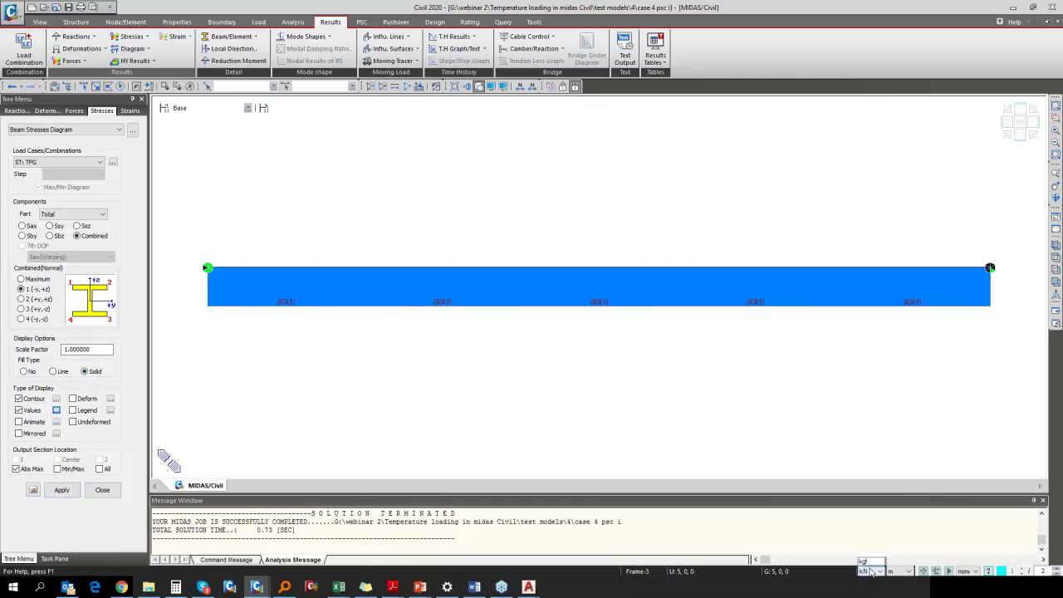
click(871, 541)
click(902, 572)
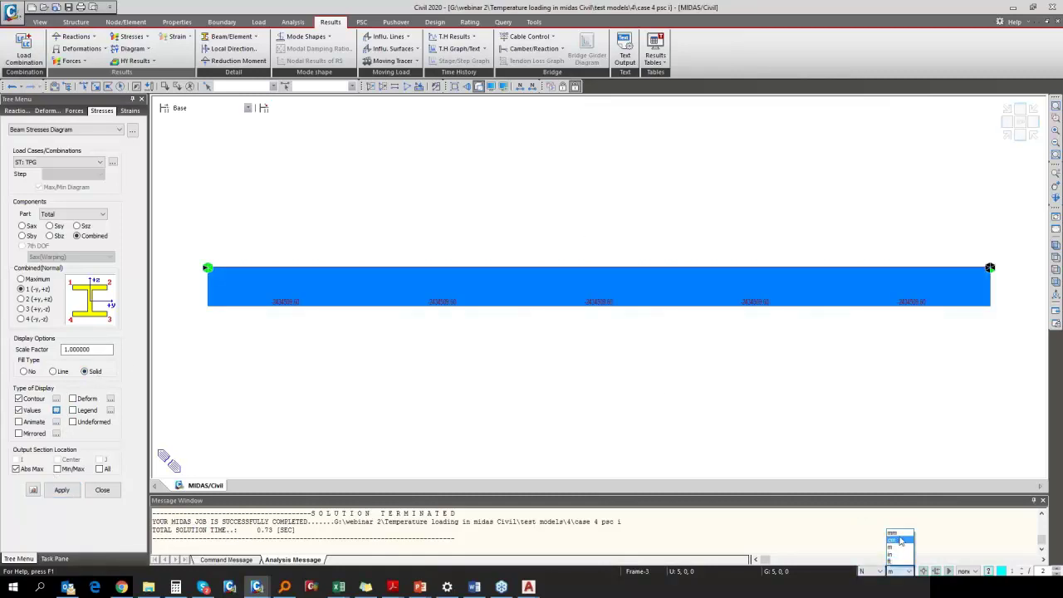
click(896, 533)
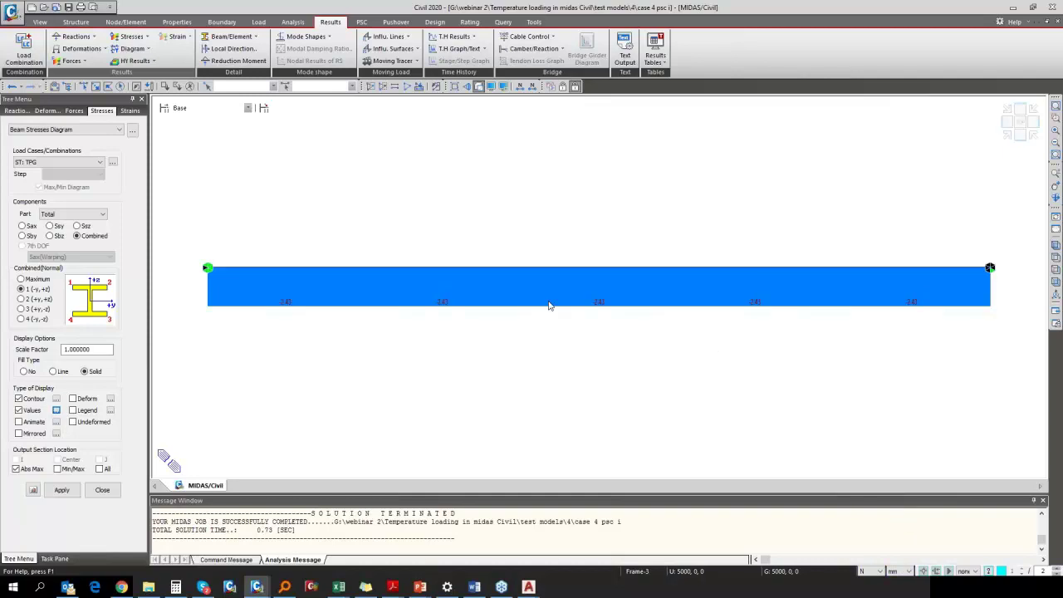
Step: Plot the combined beam stress at point 4 (-y,-z) for load case TPG, and again for load case TG
click(40, 319)
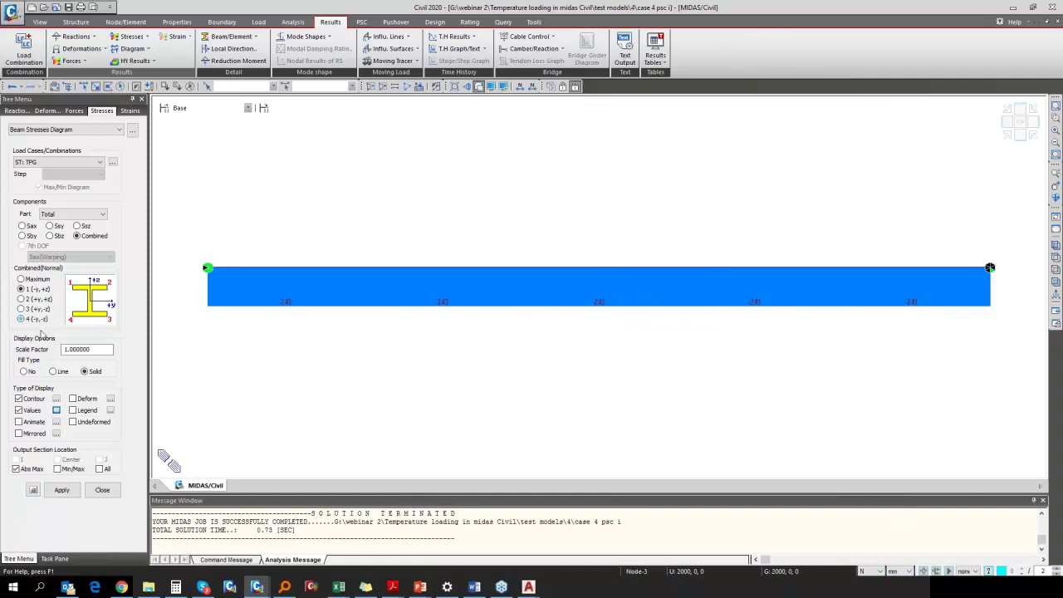
click(60, 491)
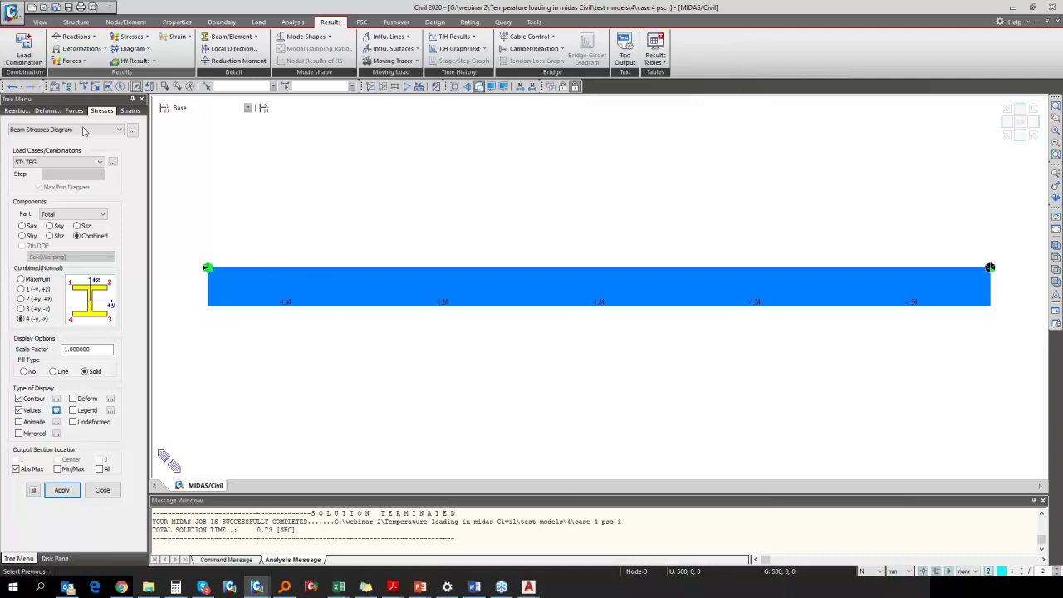
click(74, 163)
click(66, 180)
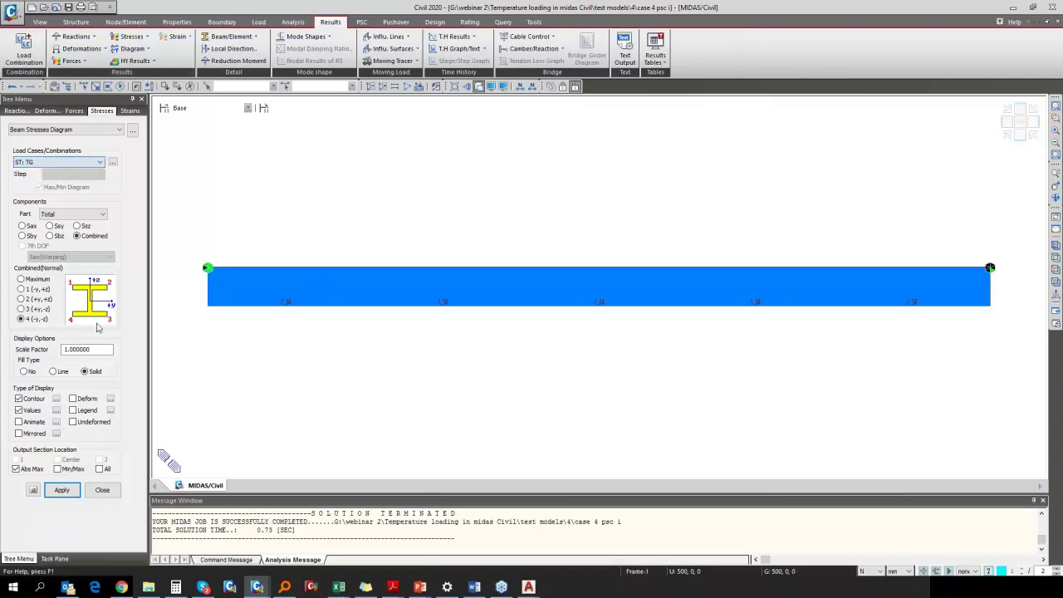
click(62, 491)
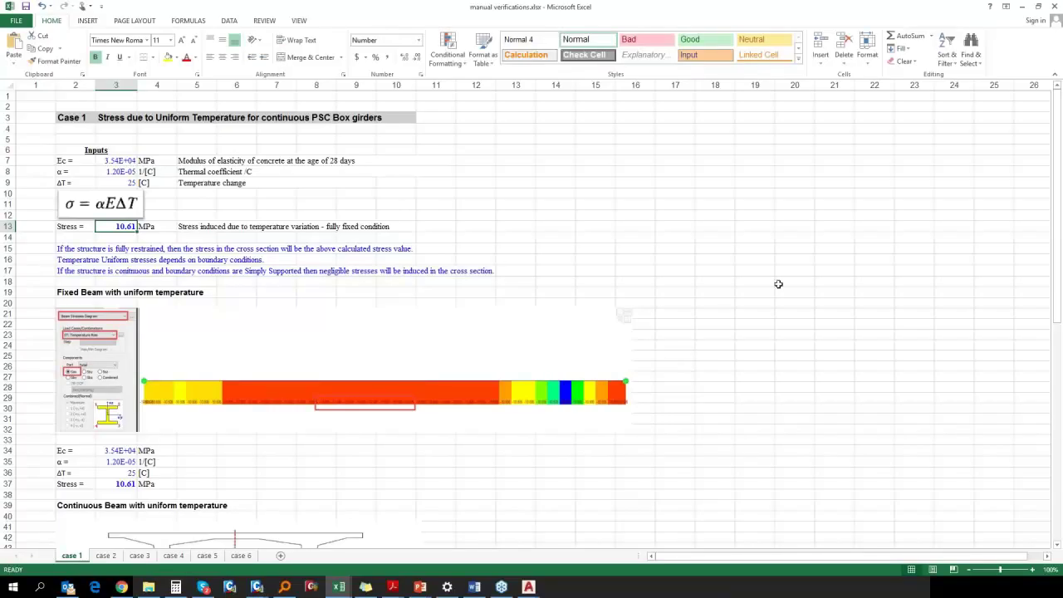
Step: In manual verifications.xlsx in Excel, examine the fiber table and resulting stresses on the case 4 sheet
click(141, 556)
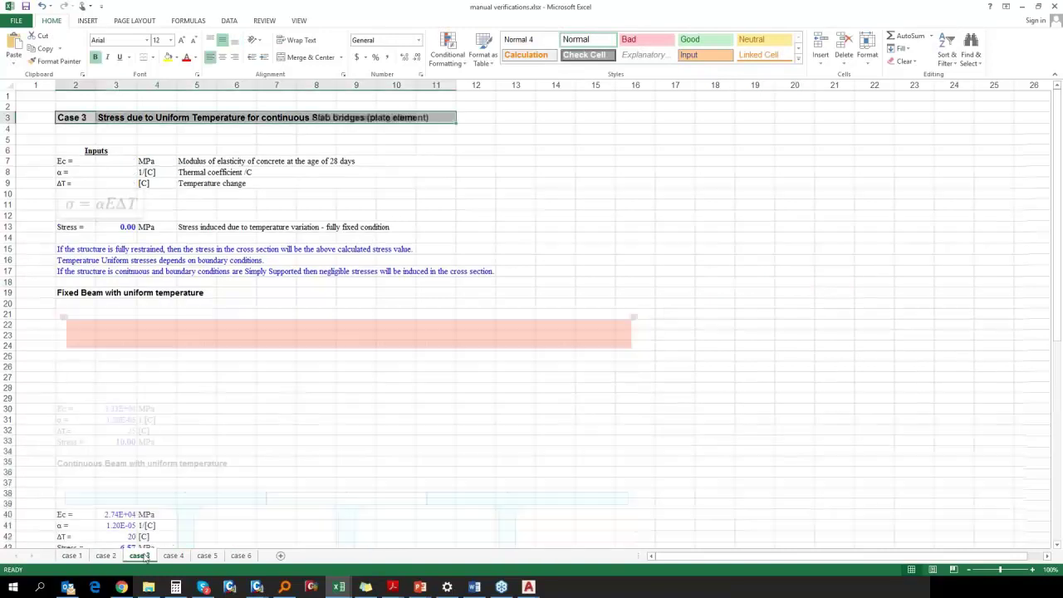
click(176, 556)
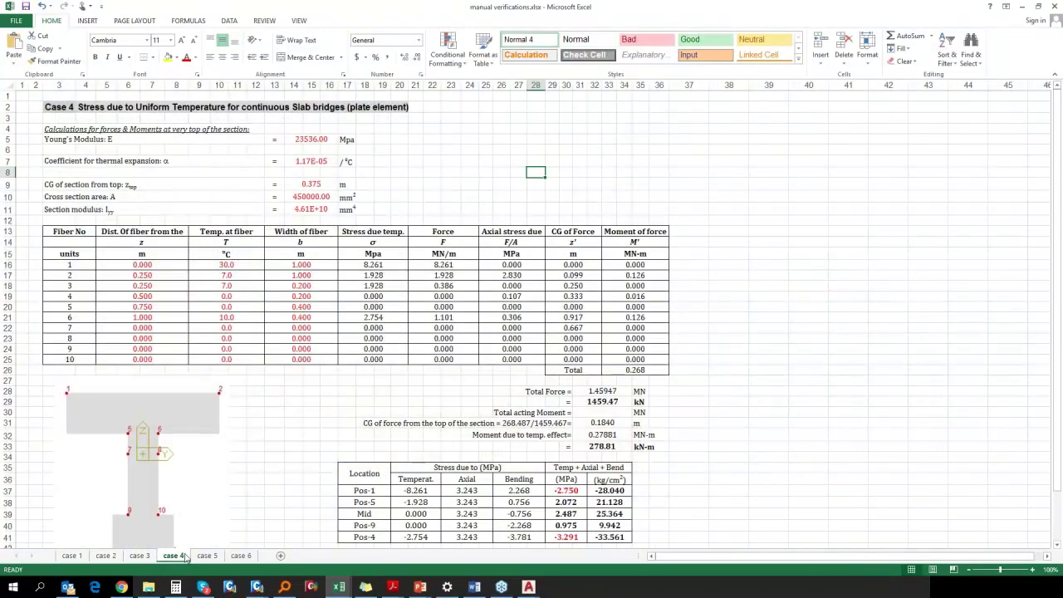
click(728, 401)
ctrl+scroll(428, 374, down, 1)
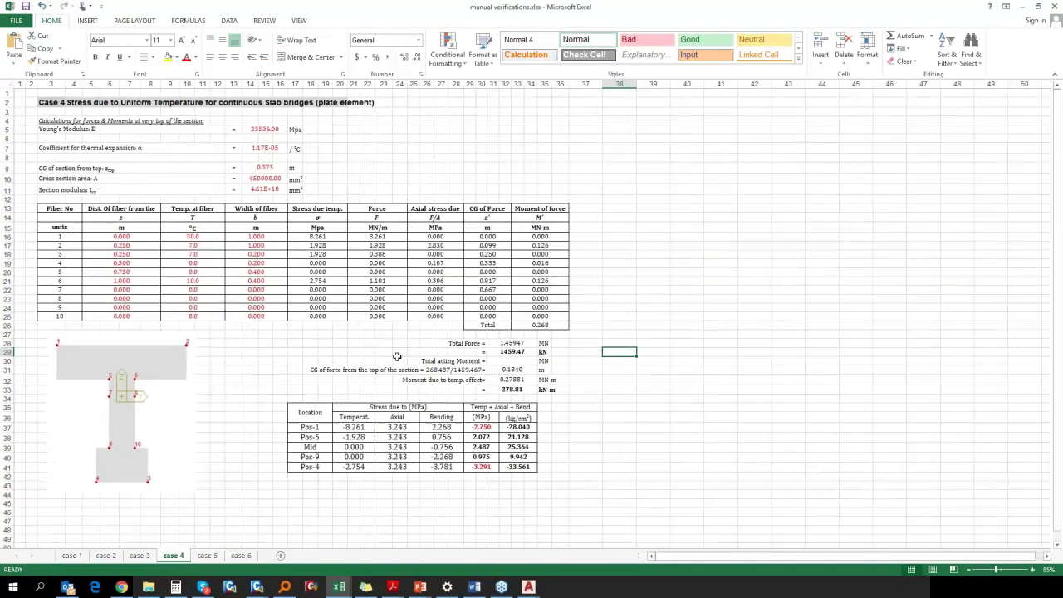
ctrl+scroll(100, 273, up, 1)
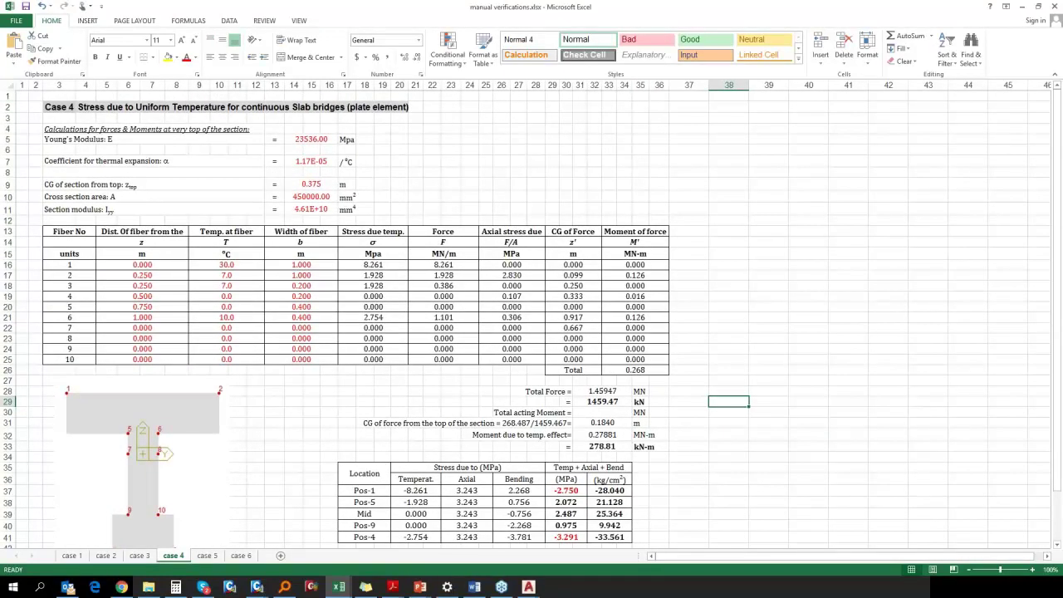
click(604, 213)
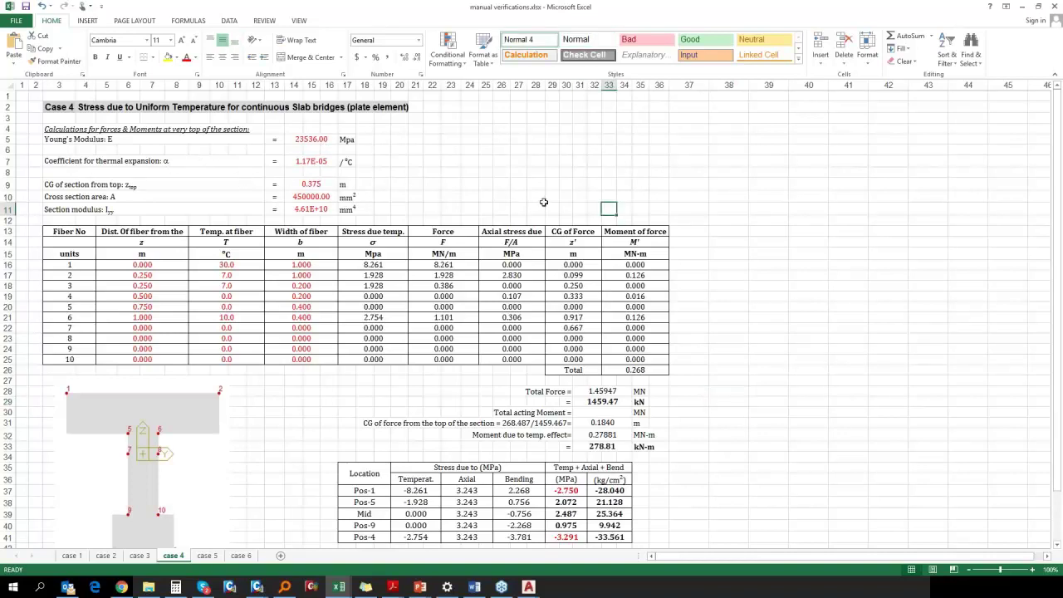
click(729, 232)
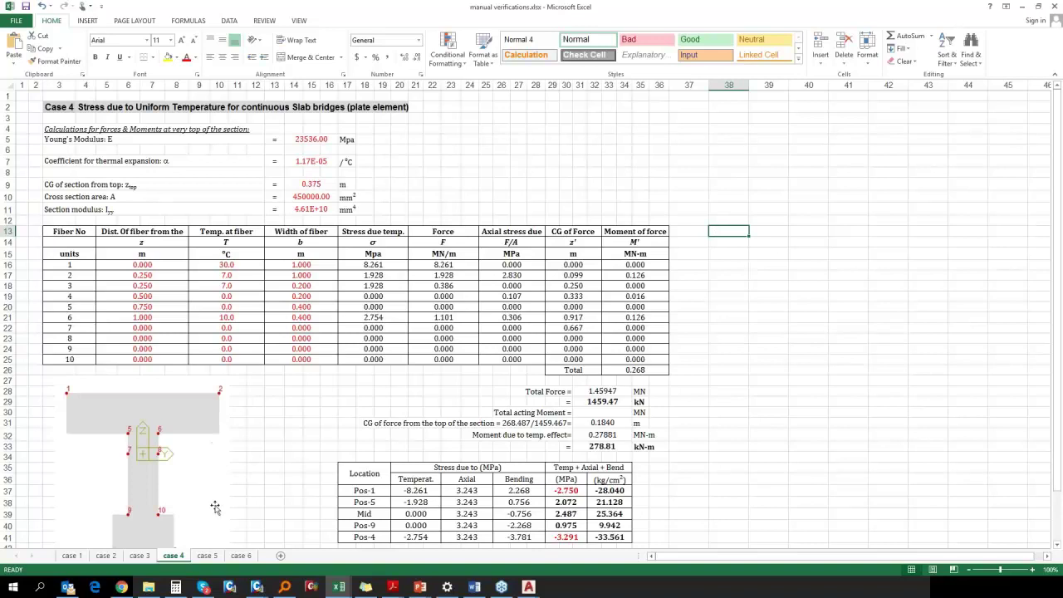
Step: Examine the material and section inputs and the fiber numbering on the case 4 sheet
click(209, 556)
click(174, 556)
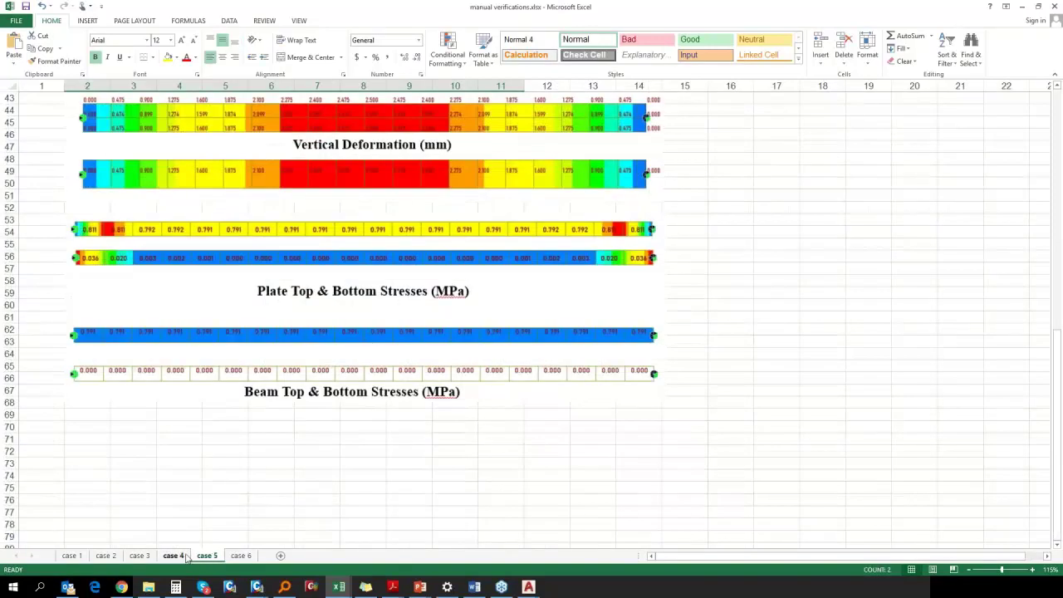
click(847, 383)
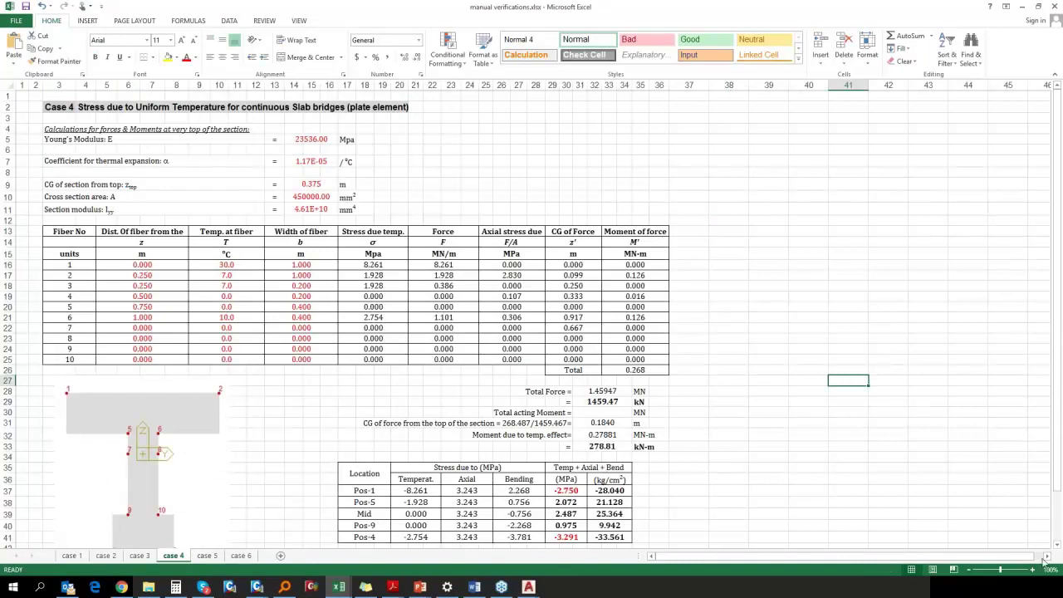
click(1060, 541)
click(1059, 540)
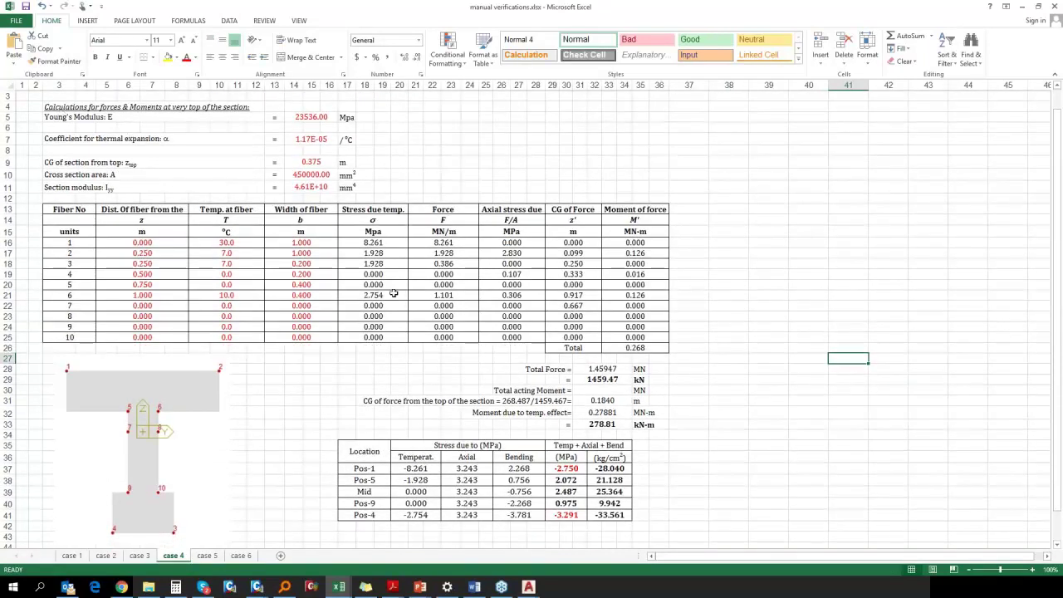
drag(310, 117, 306, 186)
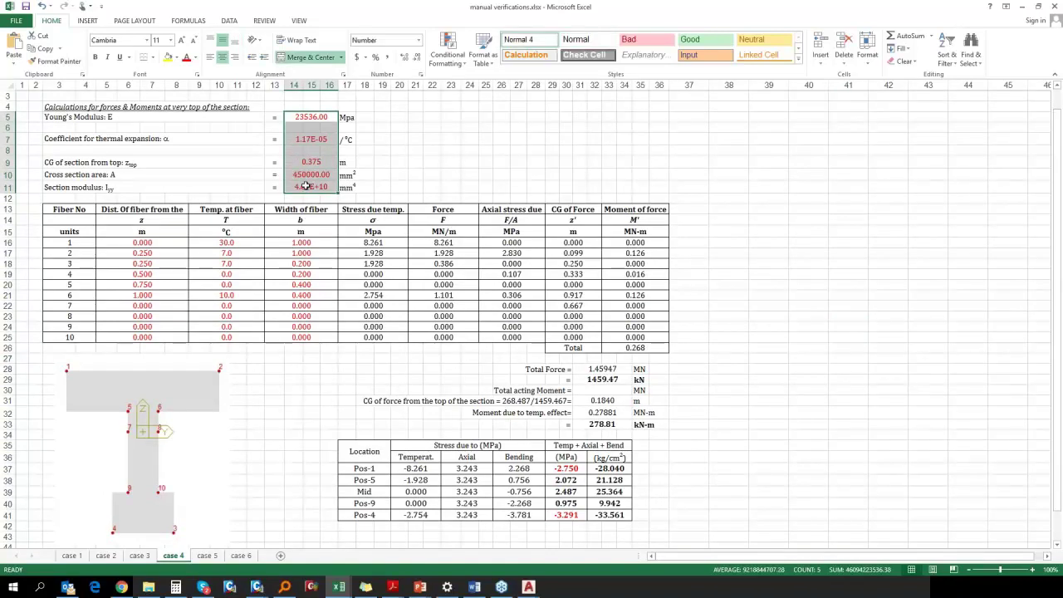
click(400, 198)
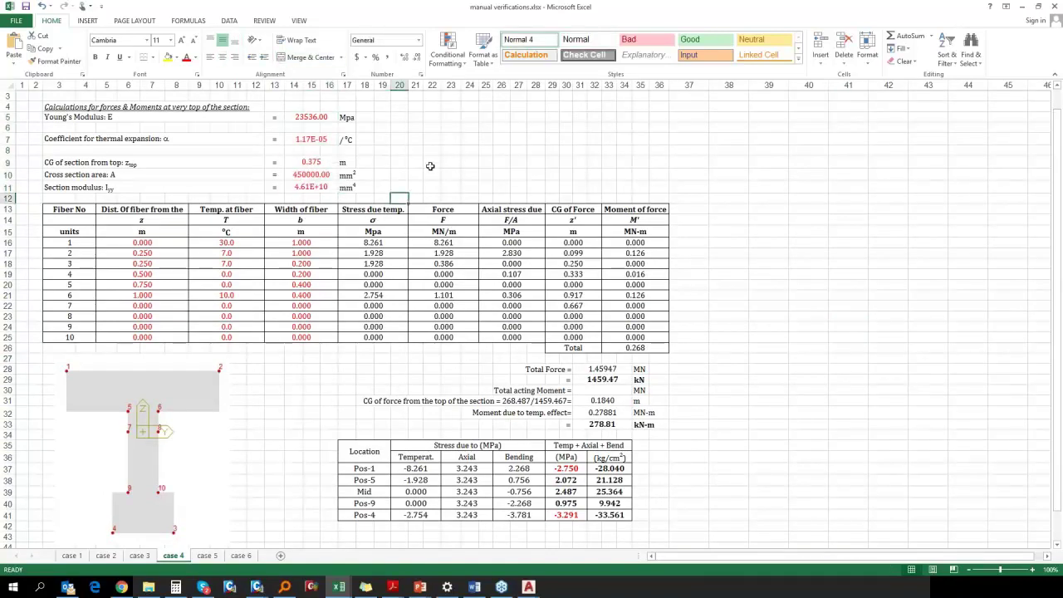
click(93, 220)
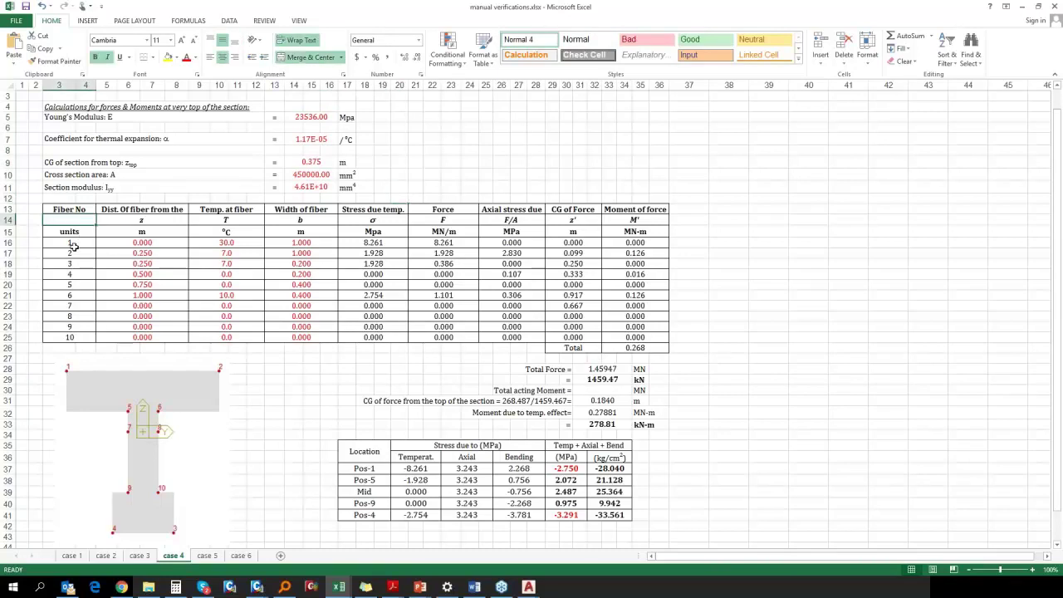
click(74, 263)
click(74, 306)
click(73, 326)
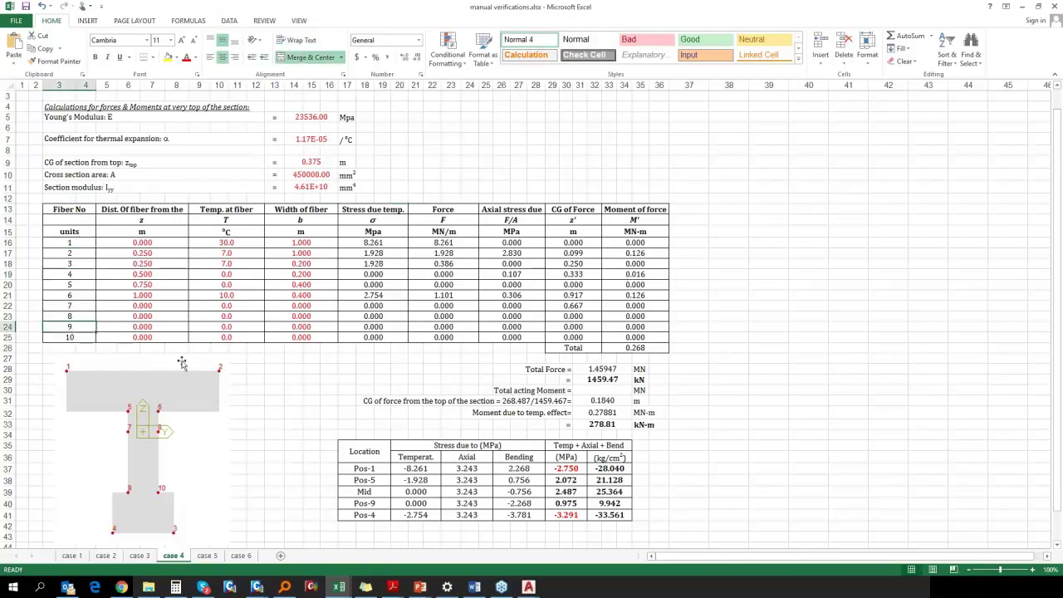
Step: Switch to the case 4 model in midas Civil and display element 3's section stresses for load case TG with Beam Detail Analysis
click(338, 590)
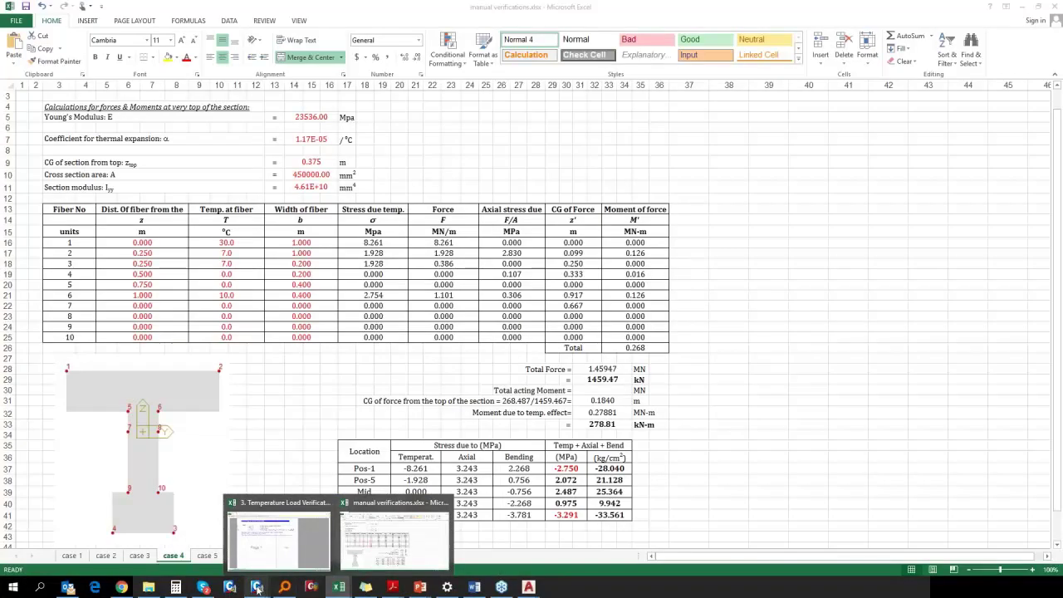
mouse_move(257, 588)
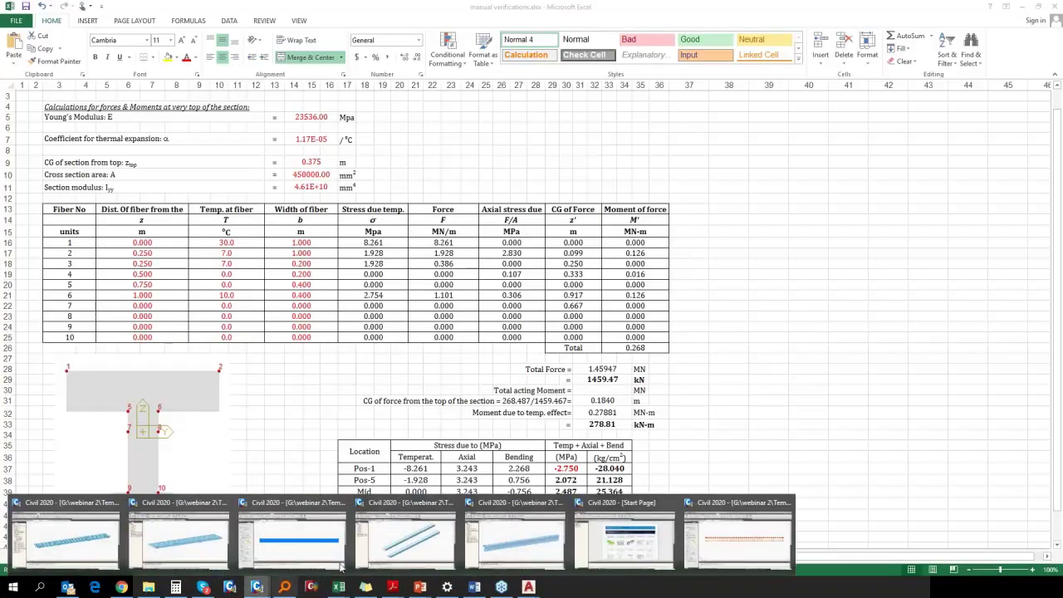
click(287, 546)
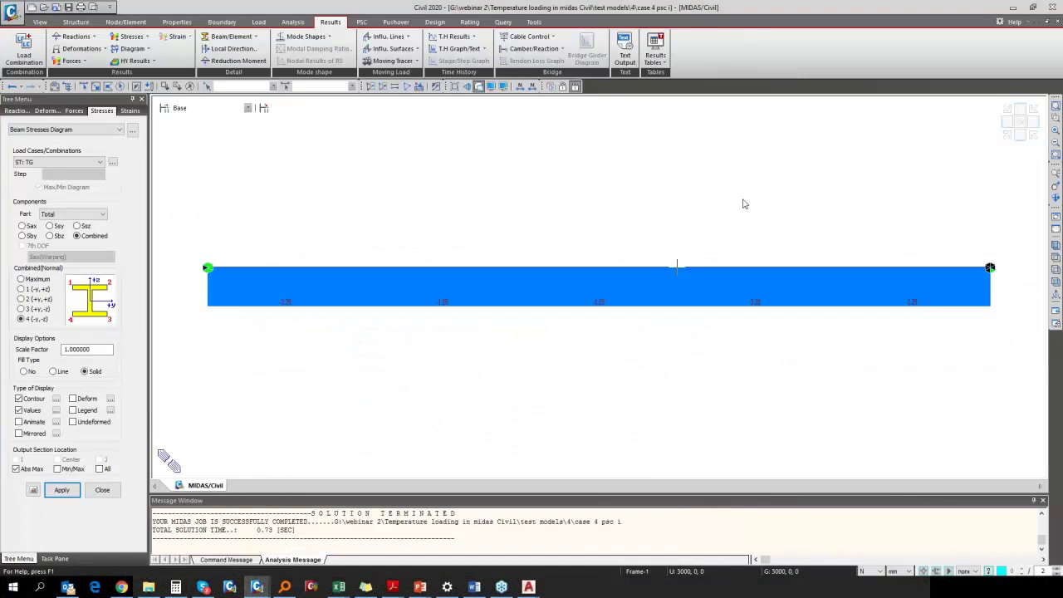
click(1007, 137)
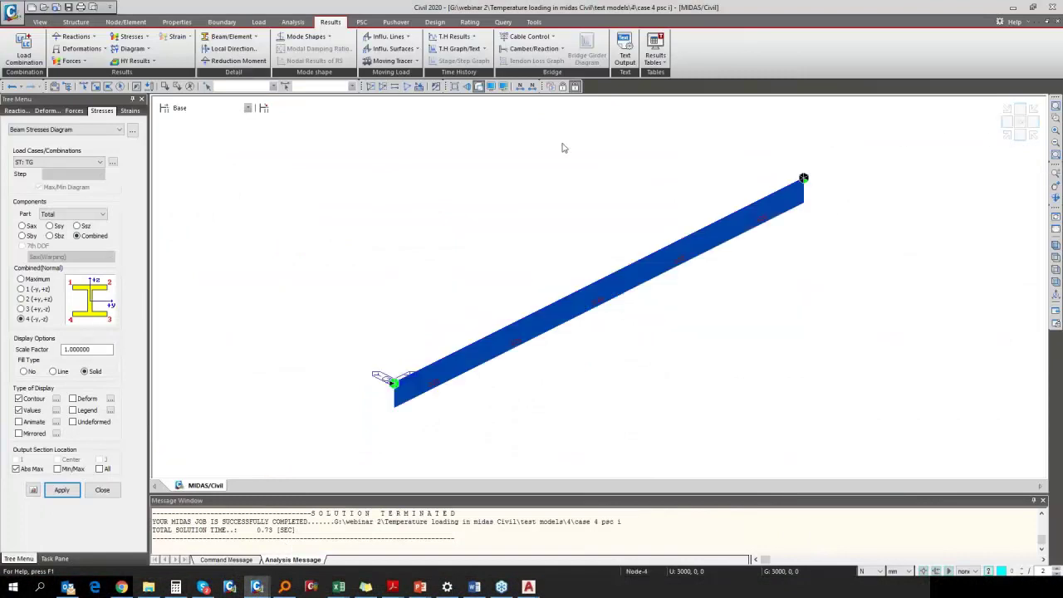
click(1055, 238)
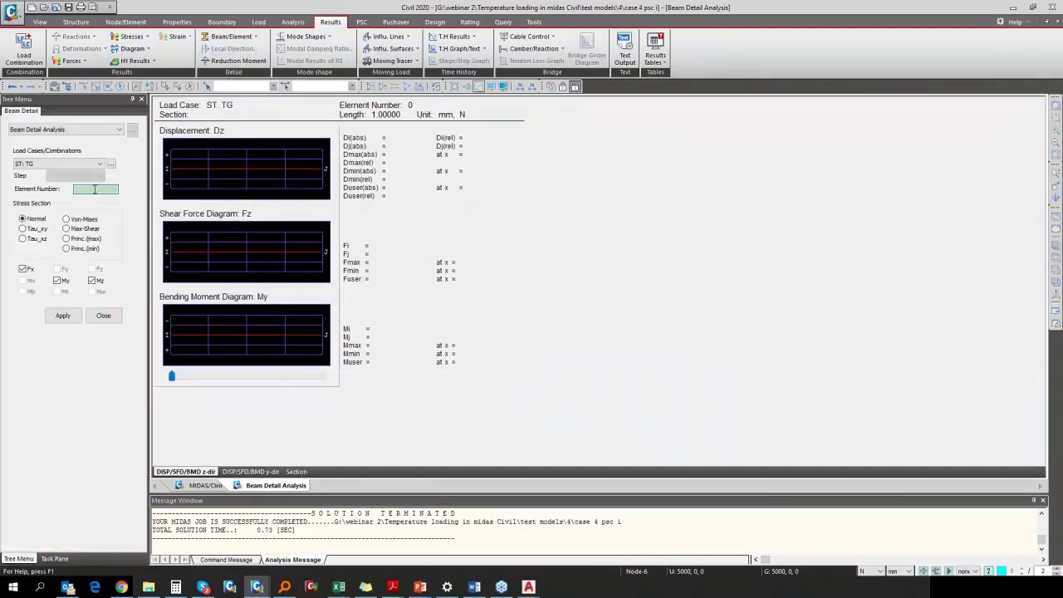
click(95, 189)
text(3)
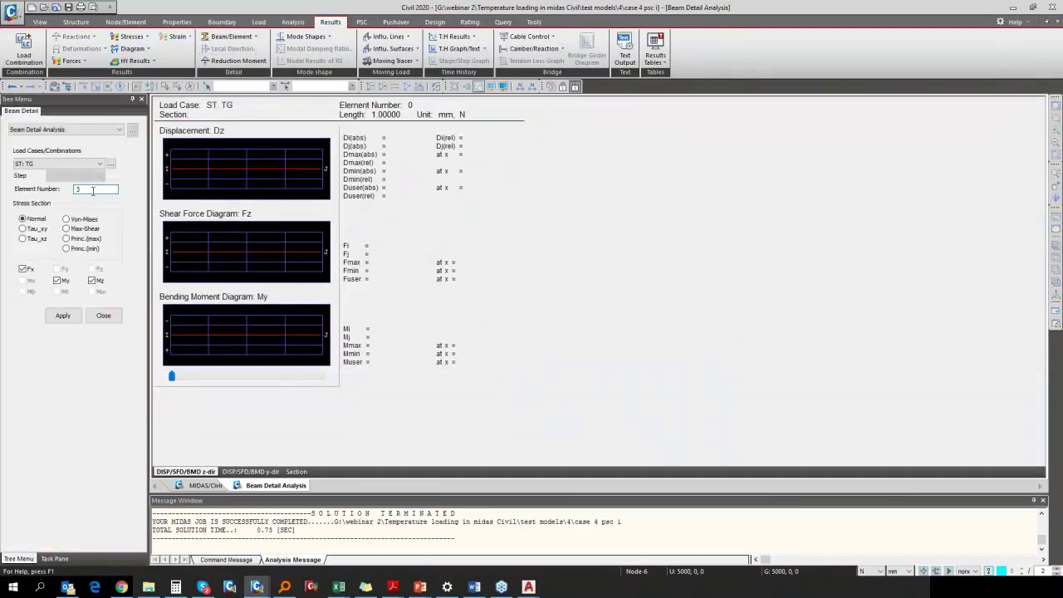
click(63, 317)
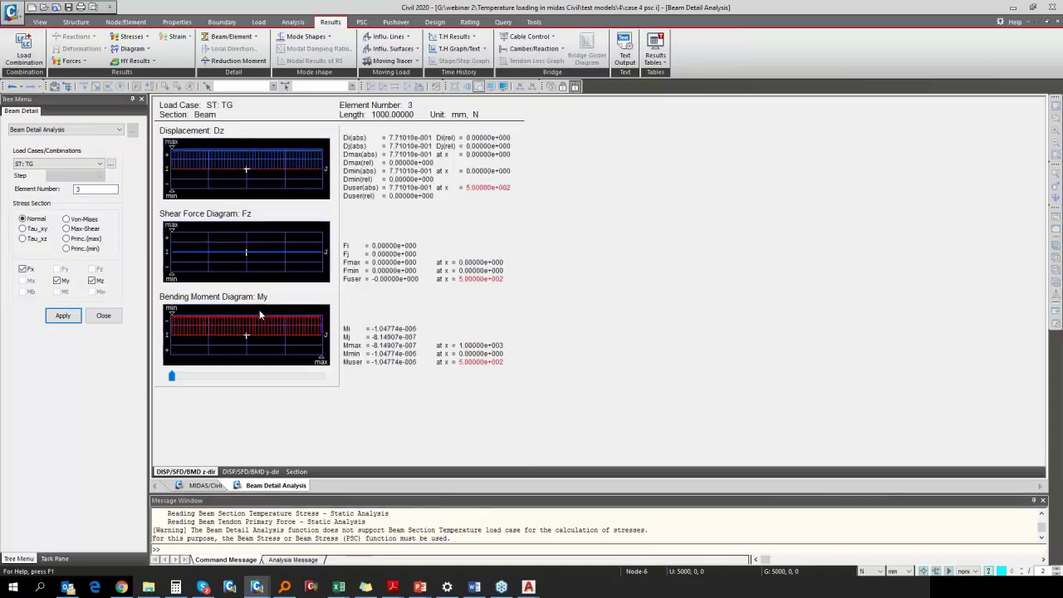
click(300, 473)
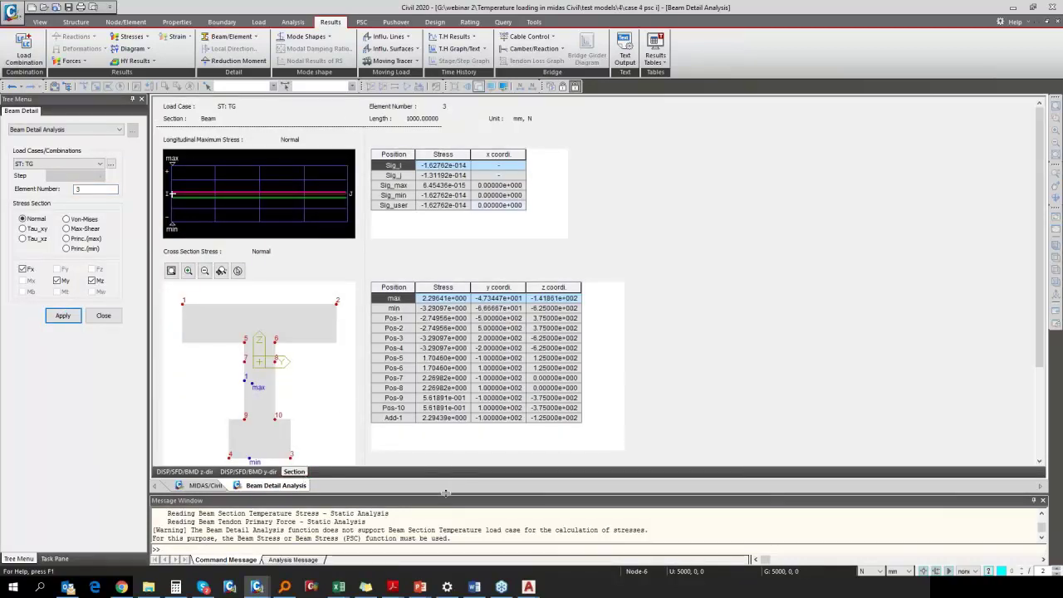
drag(446, 493, 445, 528)
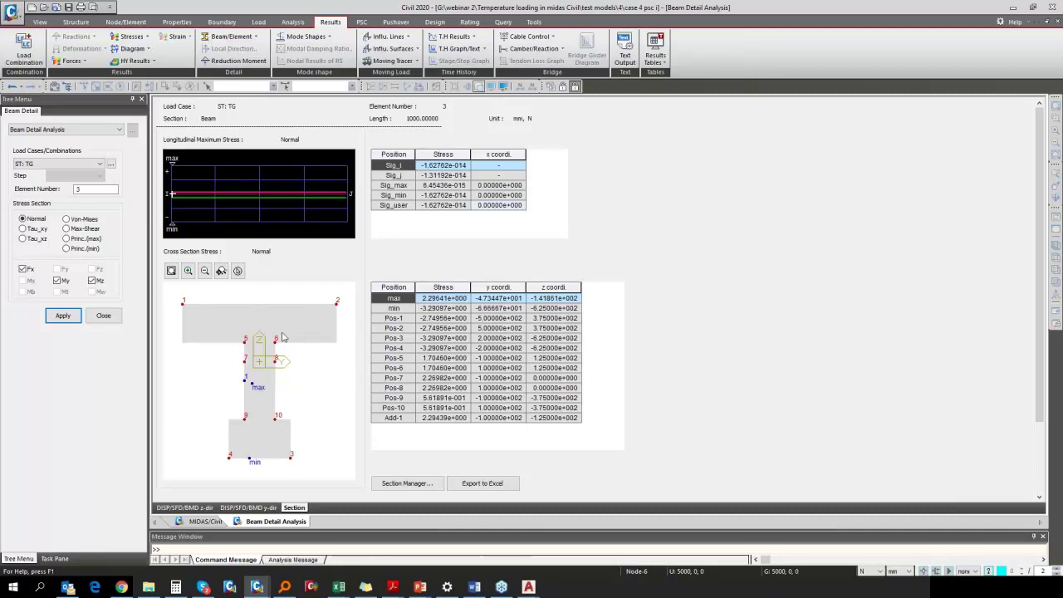
click(407, 484)
click(785, 471)
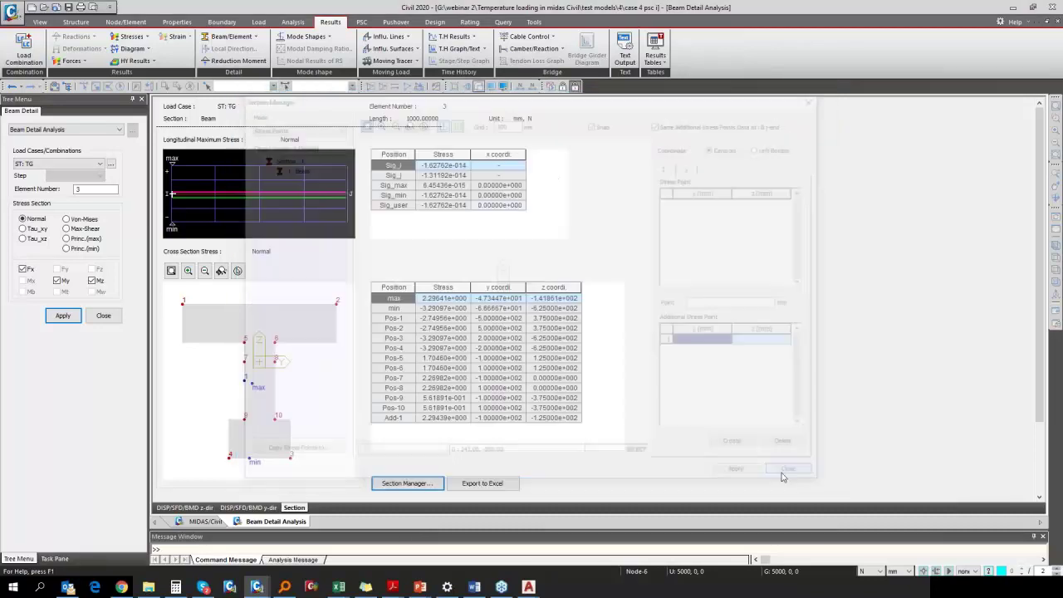
click(176, 22)
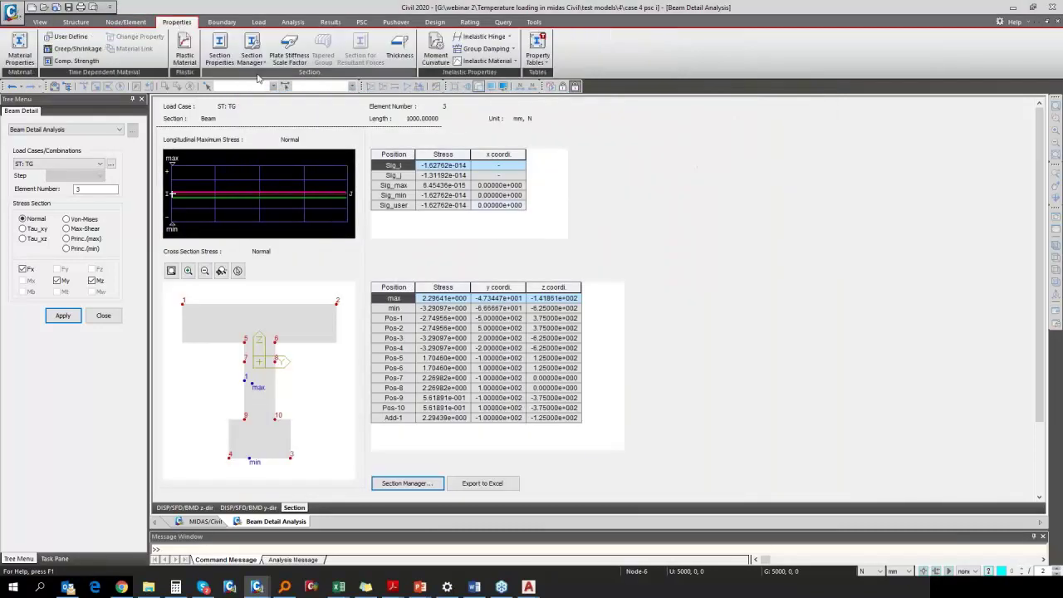
click(253, 58)
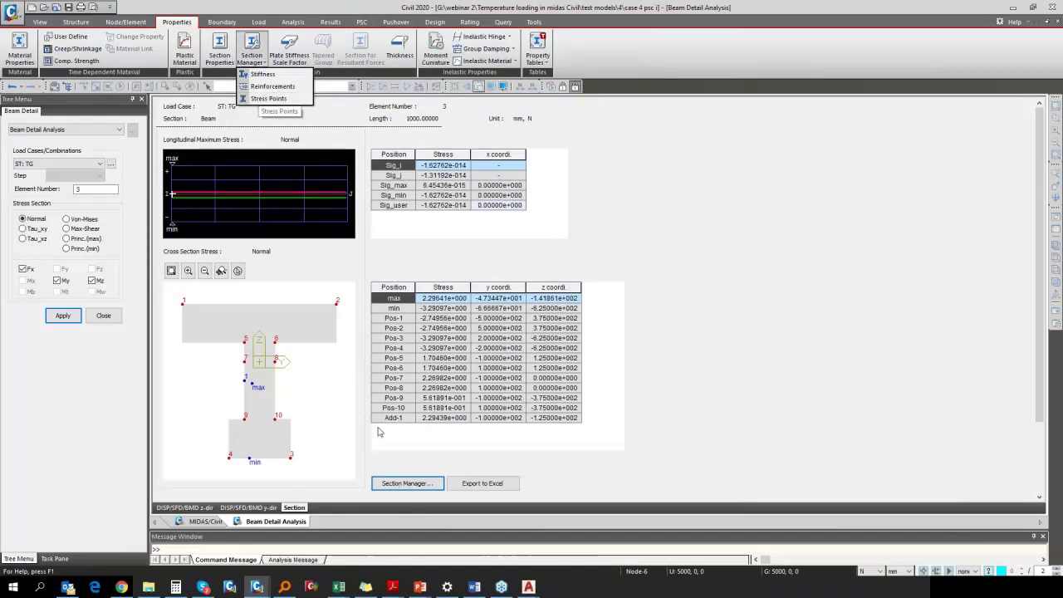
Step: Add an additional stress point to the Beam section's web at about y 73.67 mm, z -110.5 mm in Section Manager
click(405, 483)
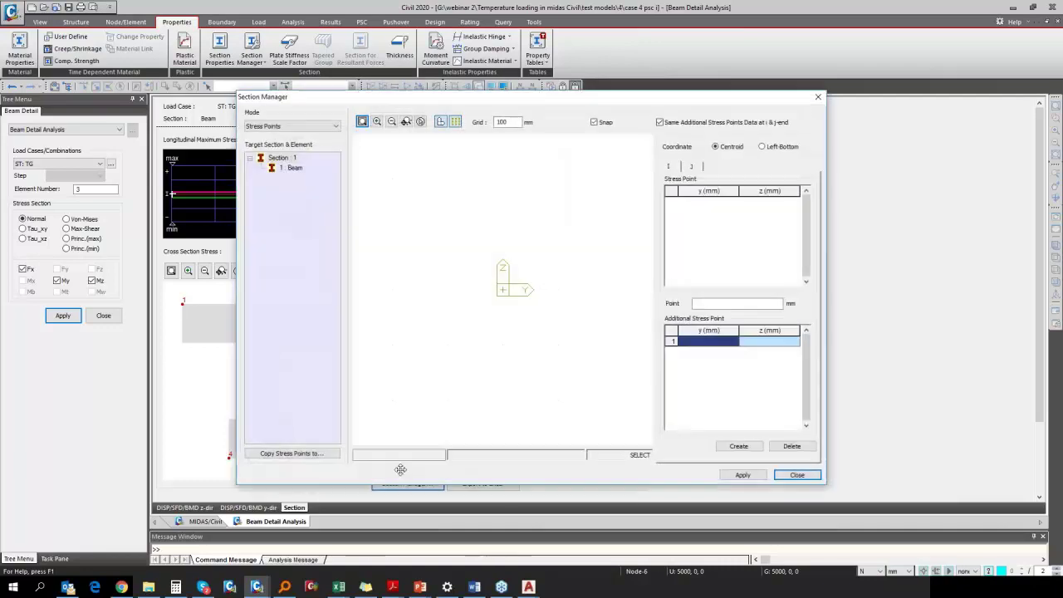
click(293, 168)
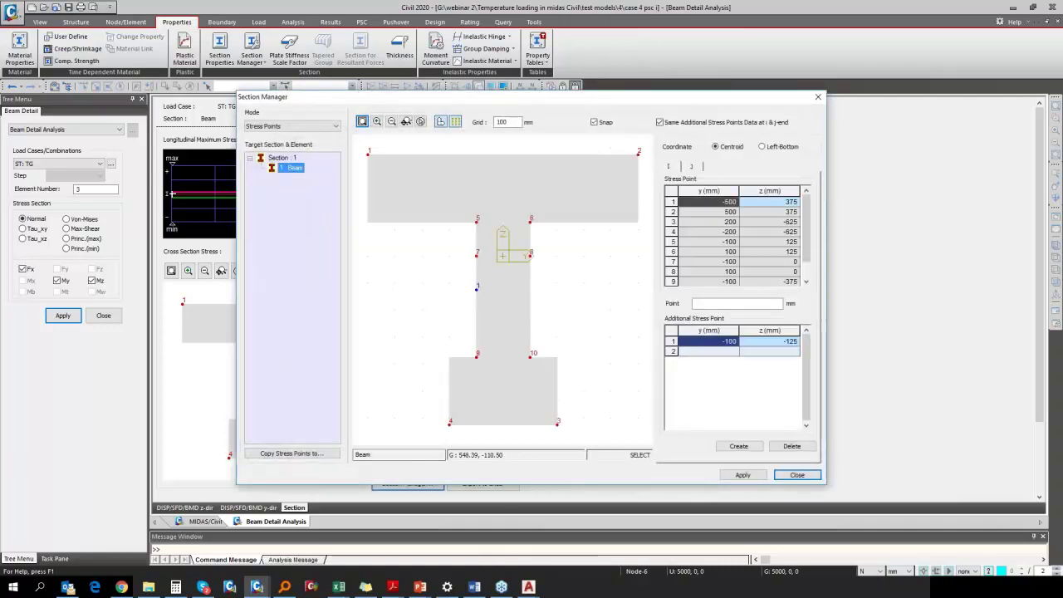
click(735, 303)
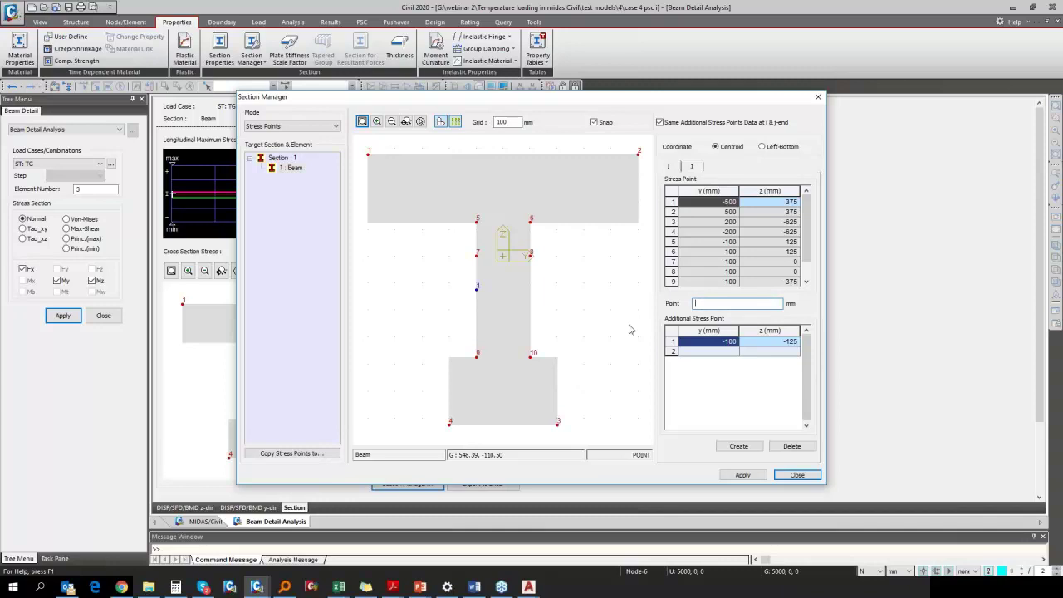
click(524, 290)
drag(752, 304, 689, 302)
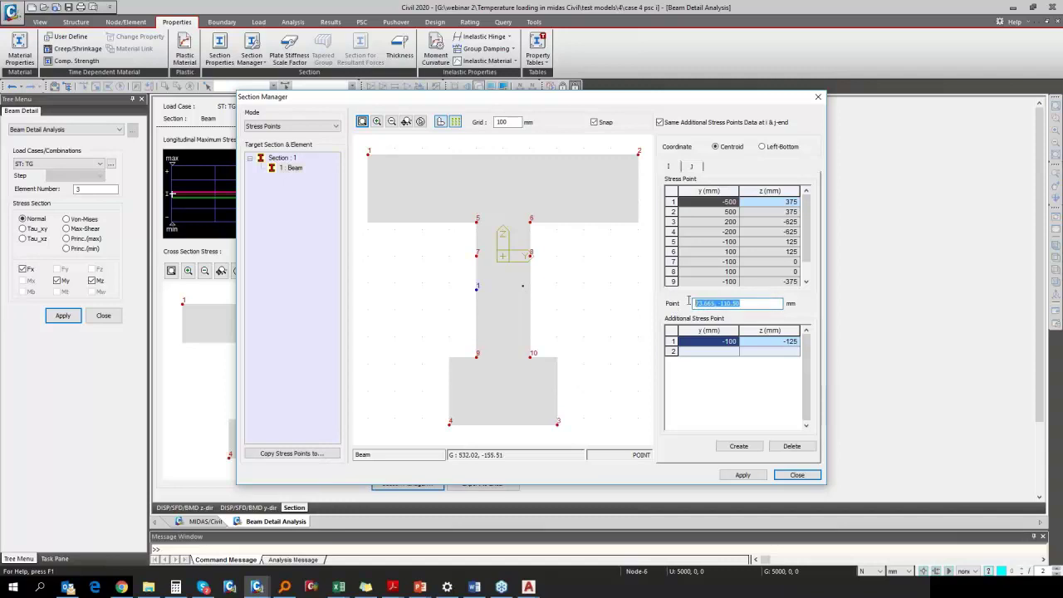
click(736, 447)
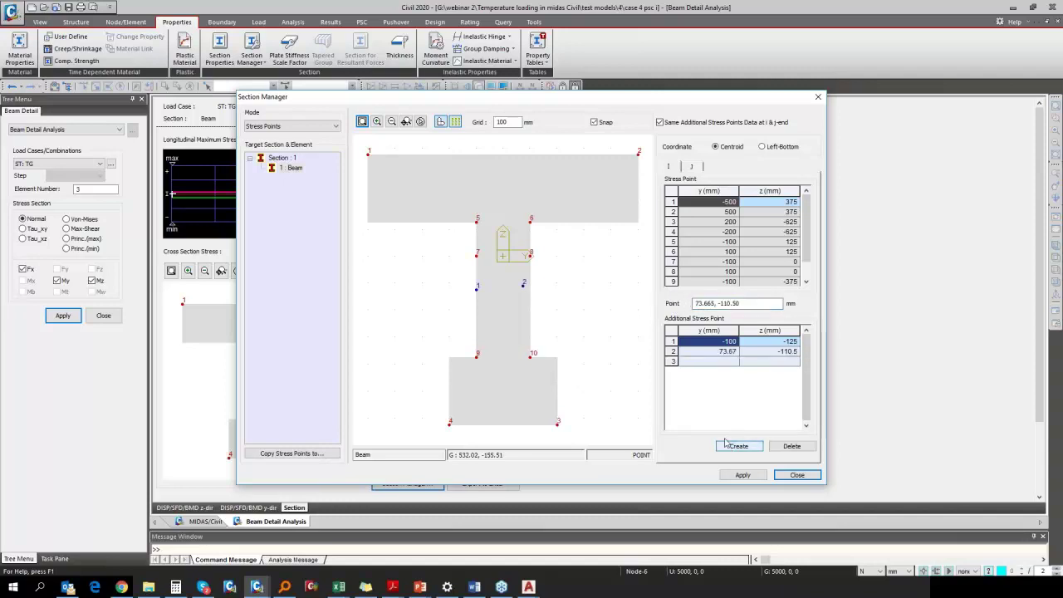
click(743, 475)
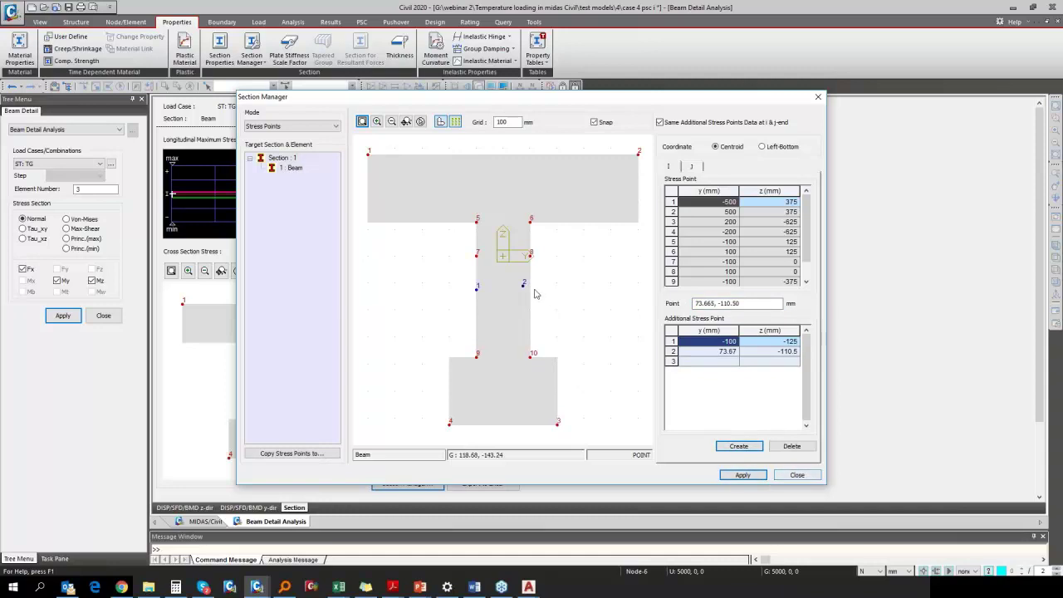
click(798, 475)
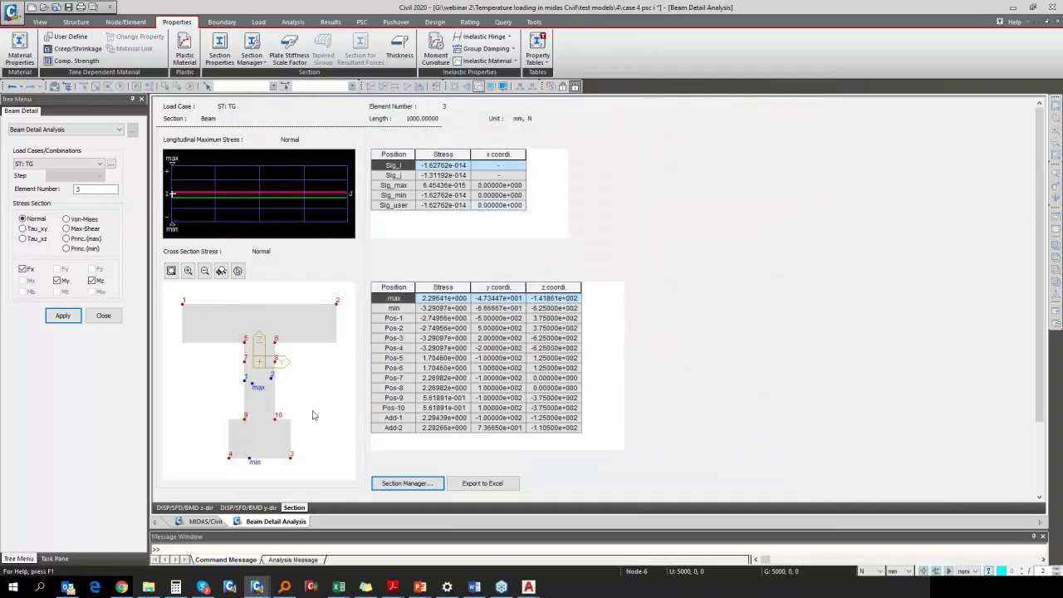
Step: Review the stresses of element 3 at the added point Add-2 and at positions 1 to 10
click(405, 429)
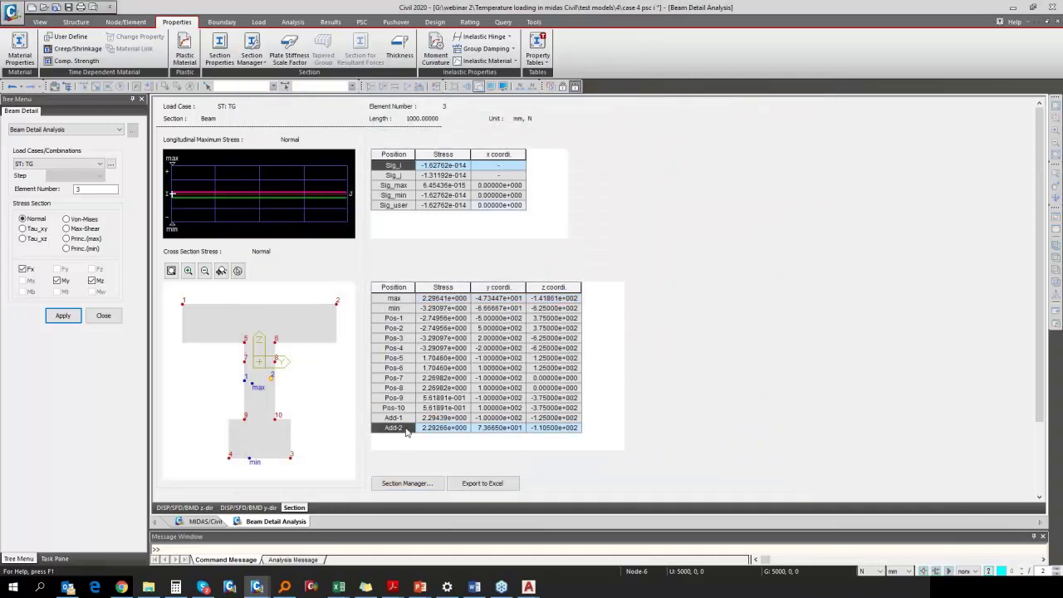
click(458, 428)
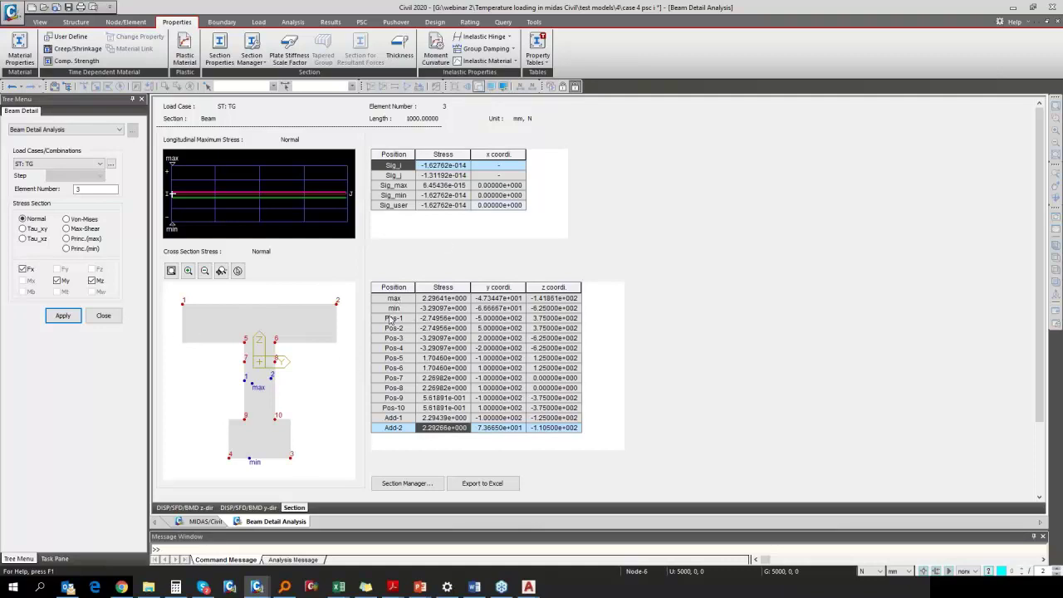
drag(390, 320, 568, 409)
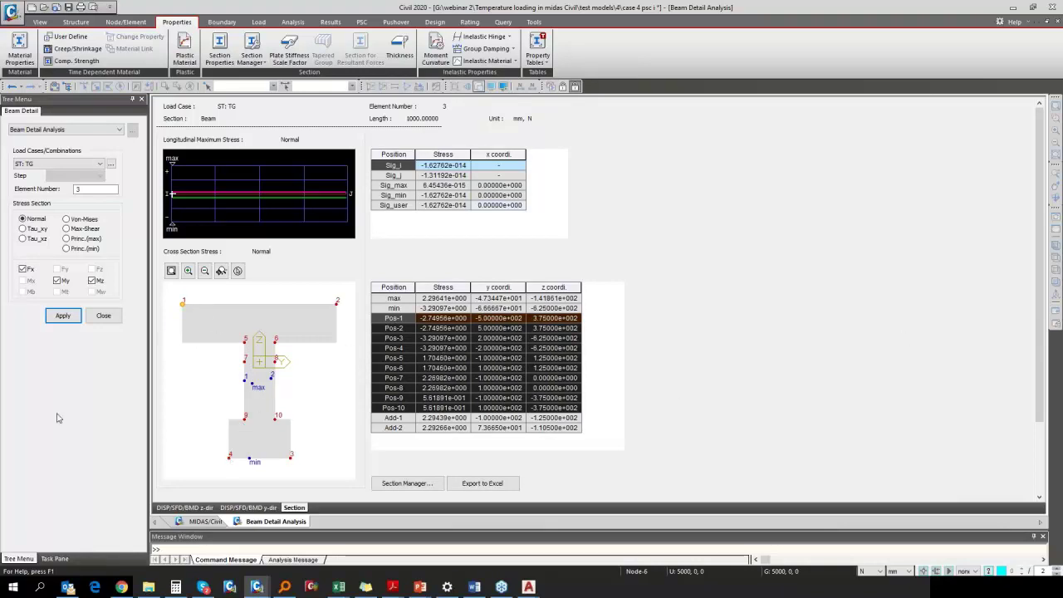
Step: Return to manual verifications.xlsx in Excel and examine the case 4 fiber rows, fiber distances and the stress results by location
mouse_move(339, 587)
click(444, 548)
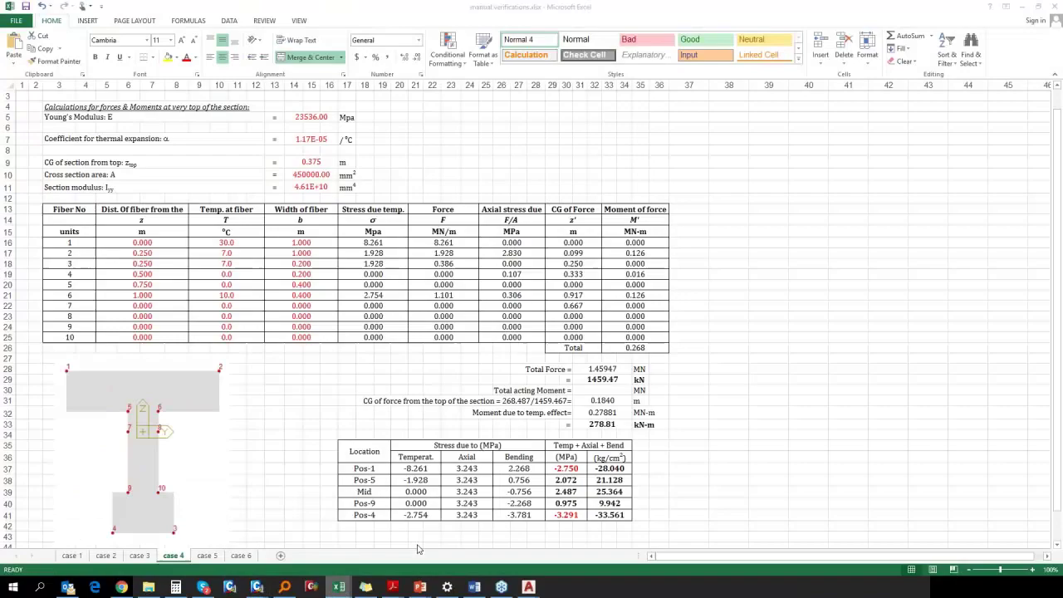
drag(69, 243, 70, 265)
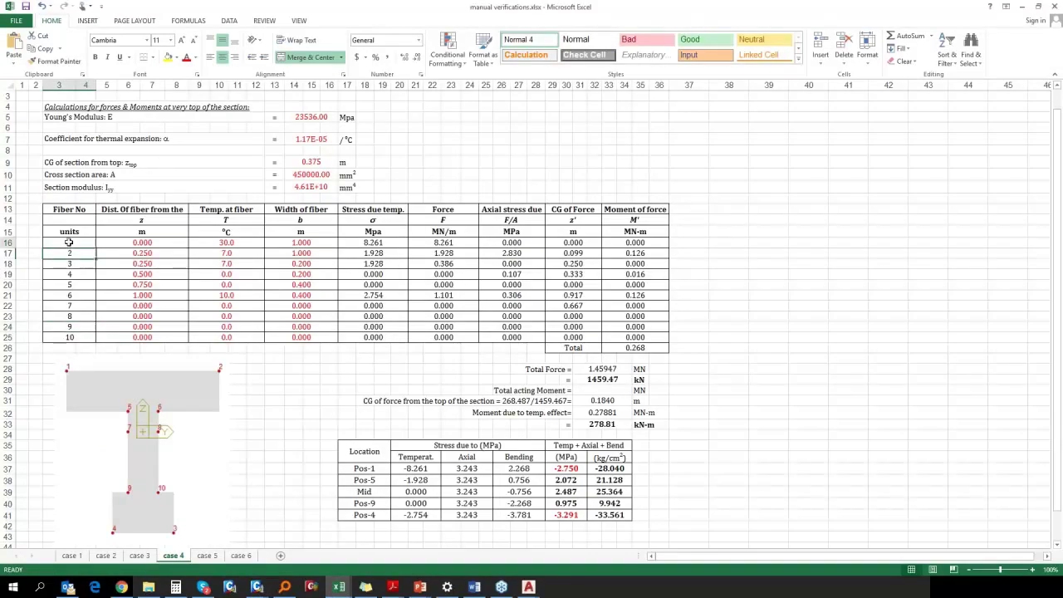
click(70, 264)
click(73, 285)
click(77, 337)
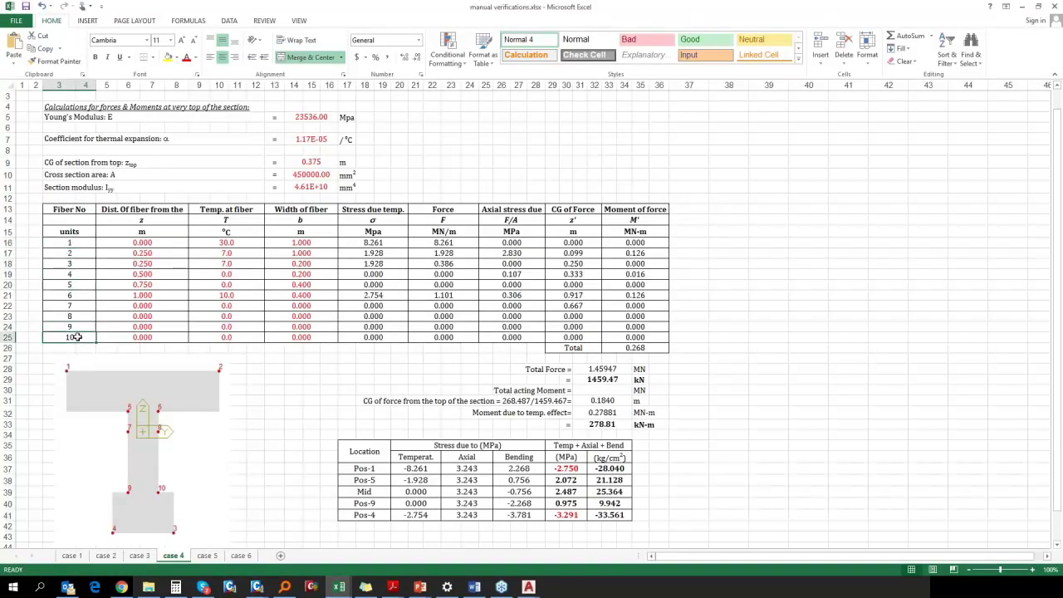
click(149, 244)
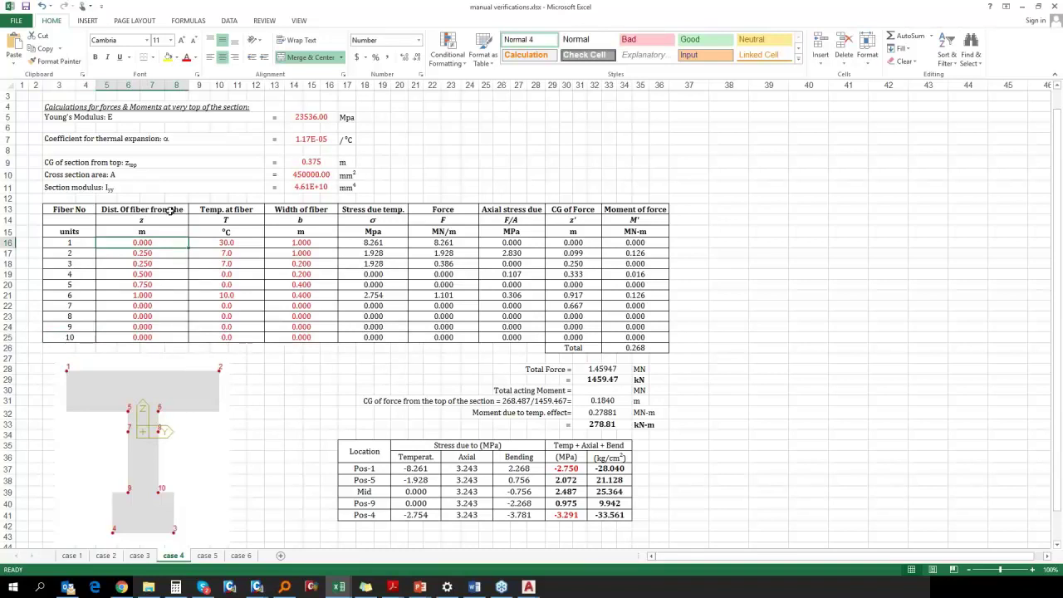
click(171, 211)
scroll(540, 225, up, 1)
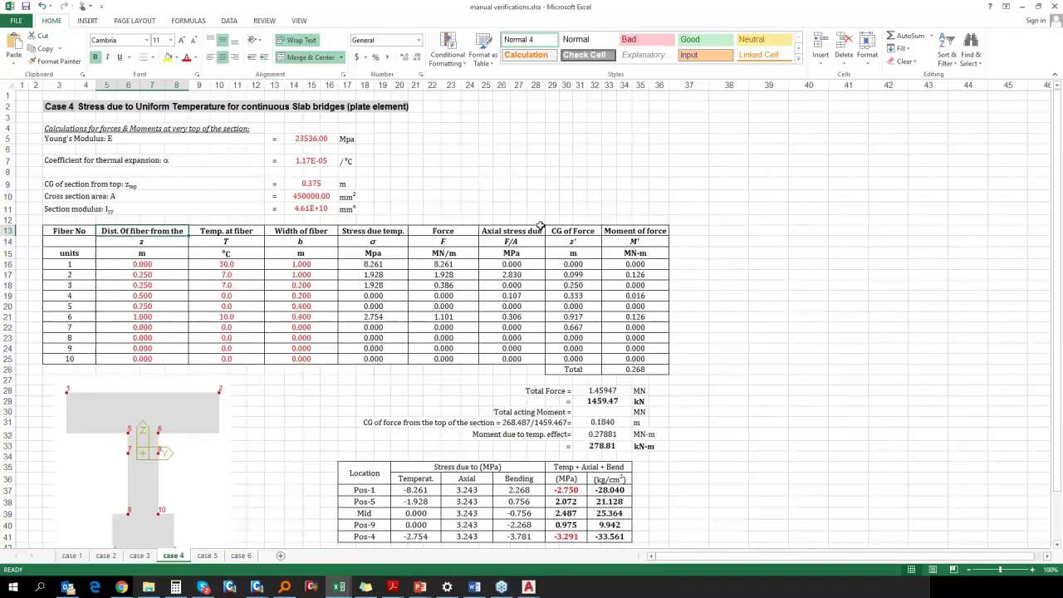
scroll(215, 220, down, 5)
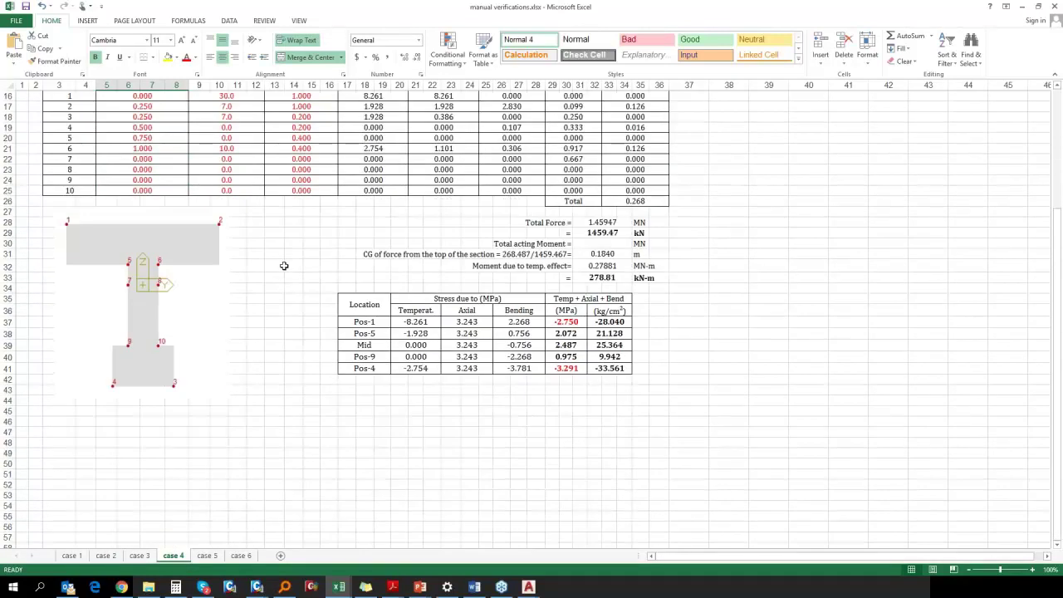
Step: Reduce the font size of the "Dist. Of fiber from the top" header in the case 4 fiber table to 8
scroll(299, 271, up, 3)
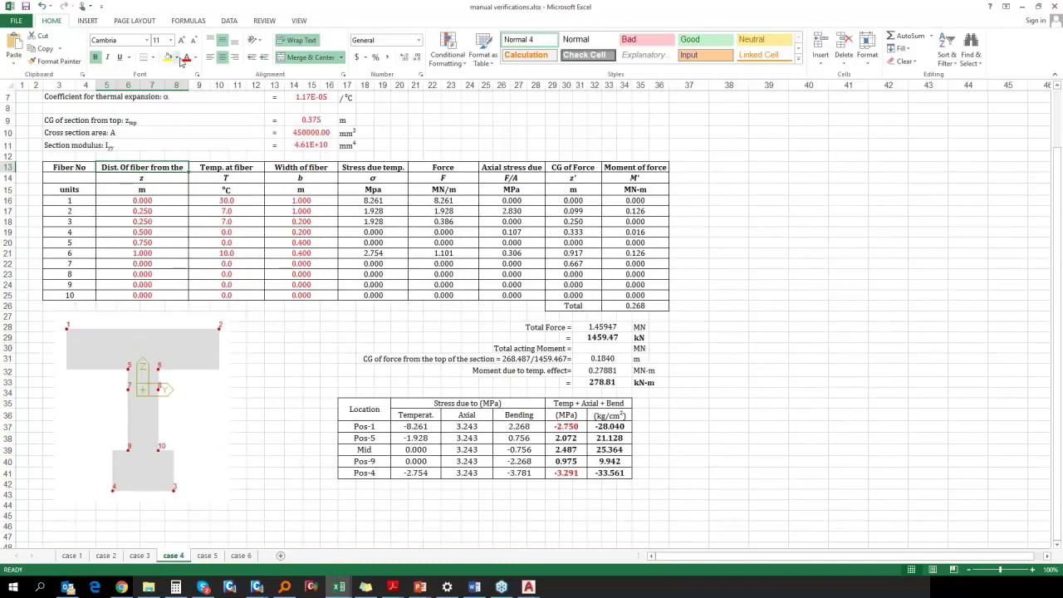
click(193, 40)
click(226, 201)
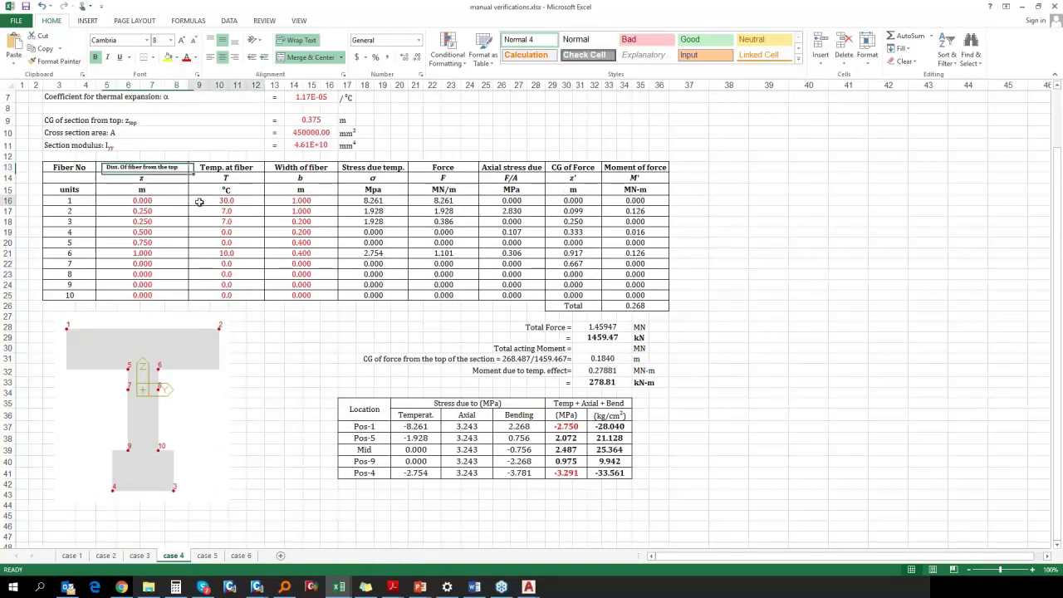
Step: Examine the distances from the top and the temperatures of the case 4 fibers against the section sketch
click(150, 203)
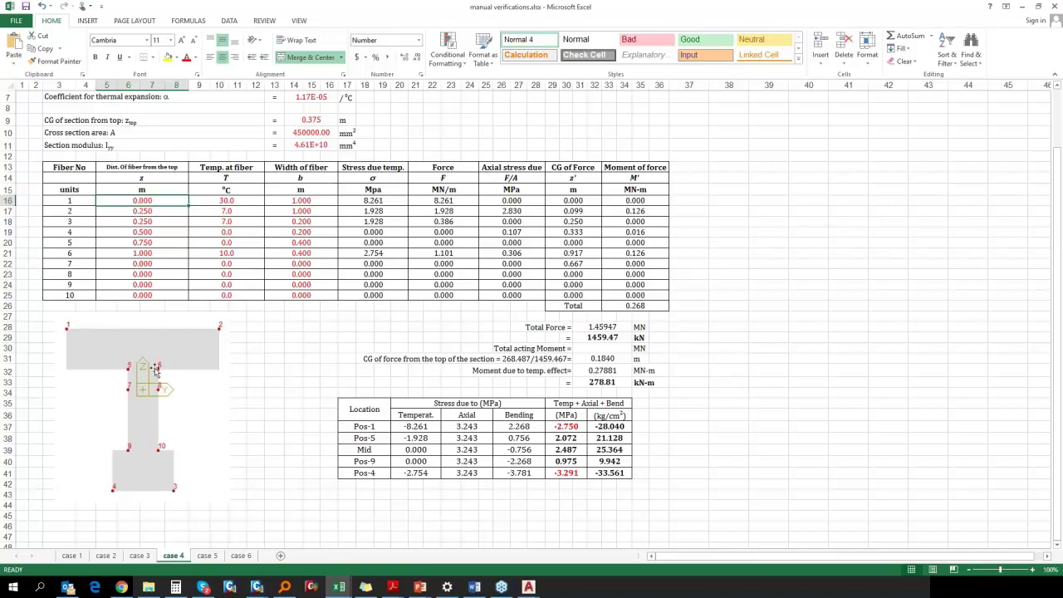
click(152, 211)
click(151, 222)
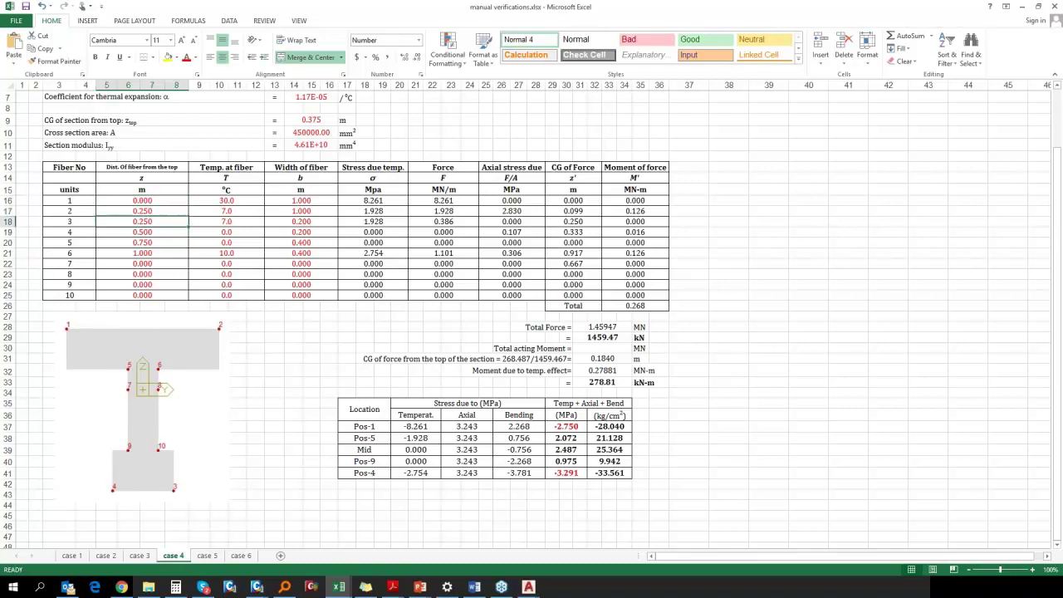
click(151, 243)
click(148, 263)
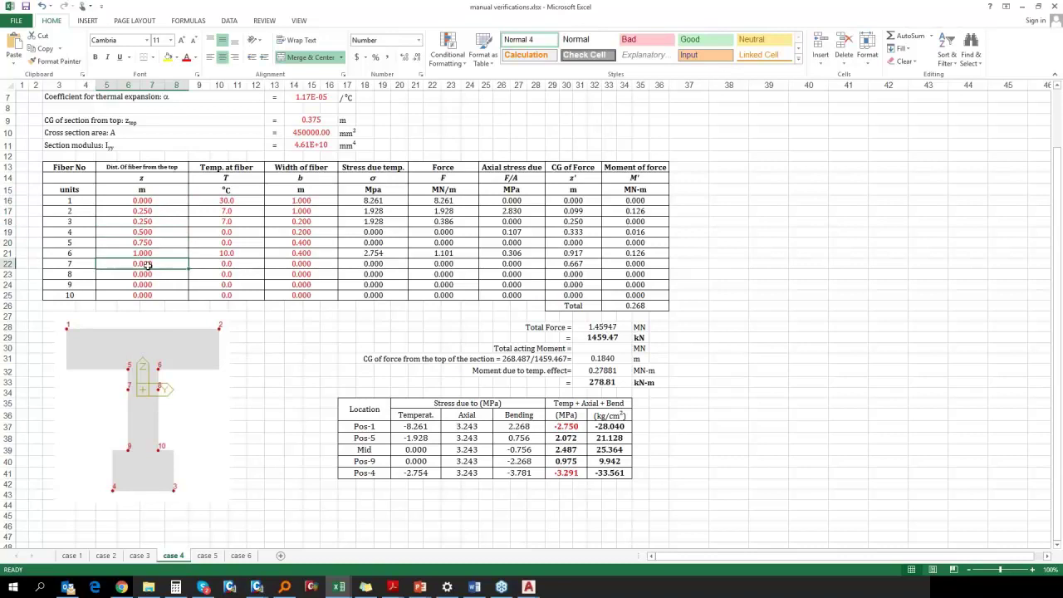
click(247, 203)
click(237, 242)
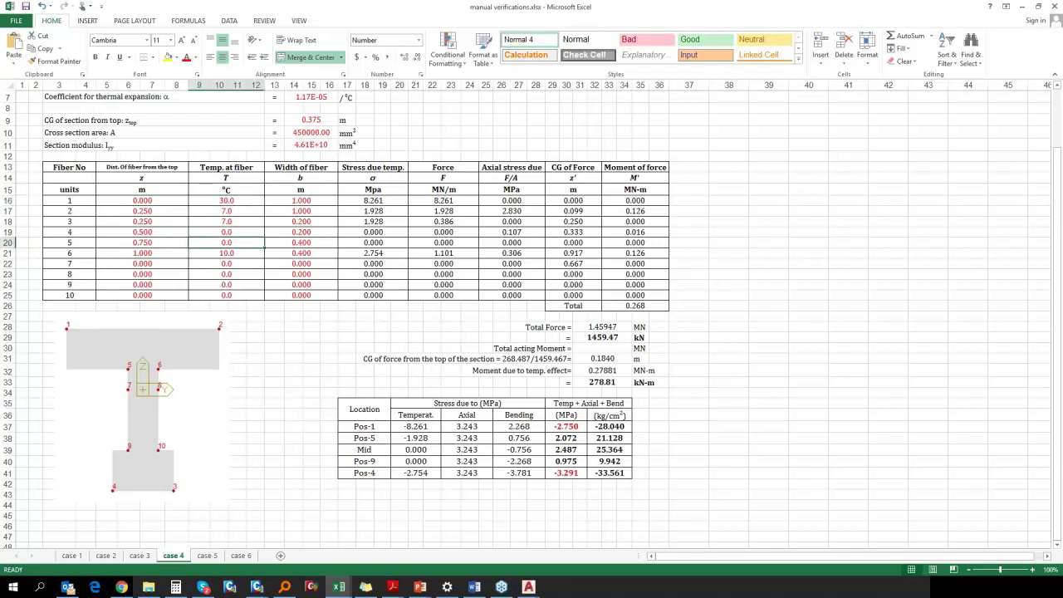
Step: Switch to the case 4 psc i model in midas Civil and close Beam Detail Analysis
mouse_move(258, 588)
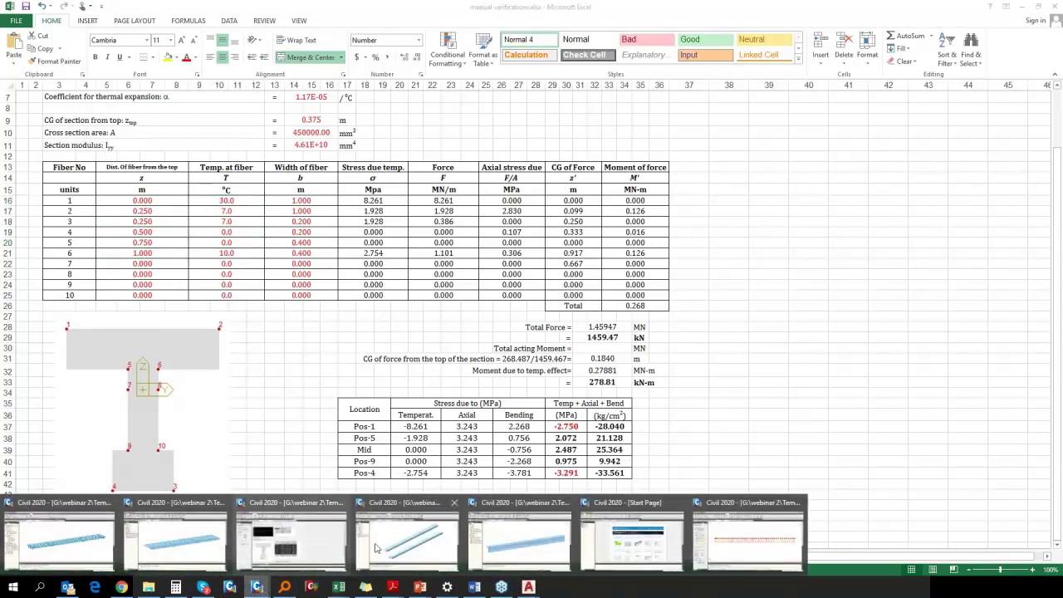
click(286, 536)
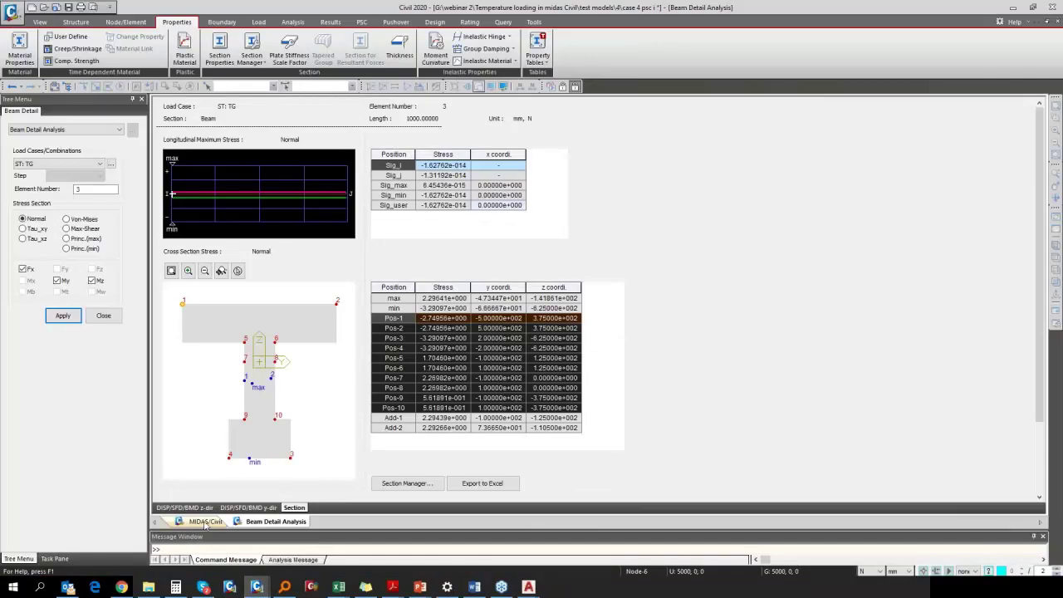
click(205, 521)
click(103, 316)
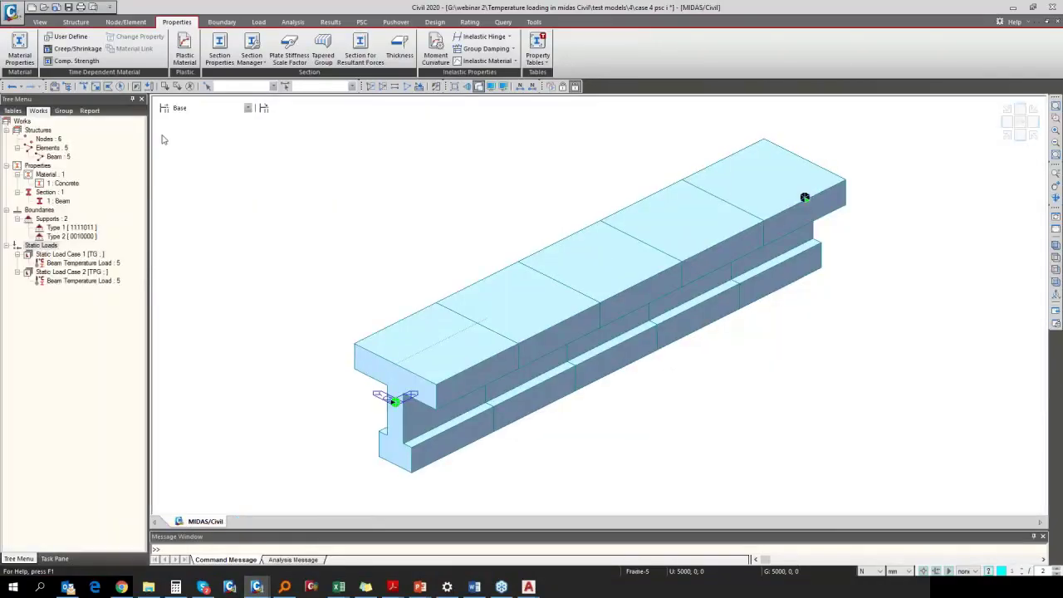
Step: Open the Beam Section Temperature table from load case TG's beam temperature load and show its PSC/Composite data
right_click(89, 283)
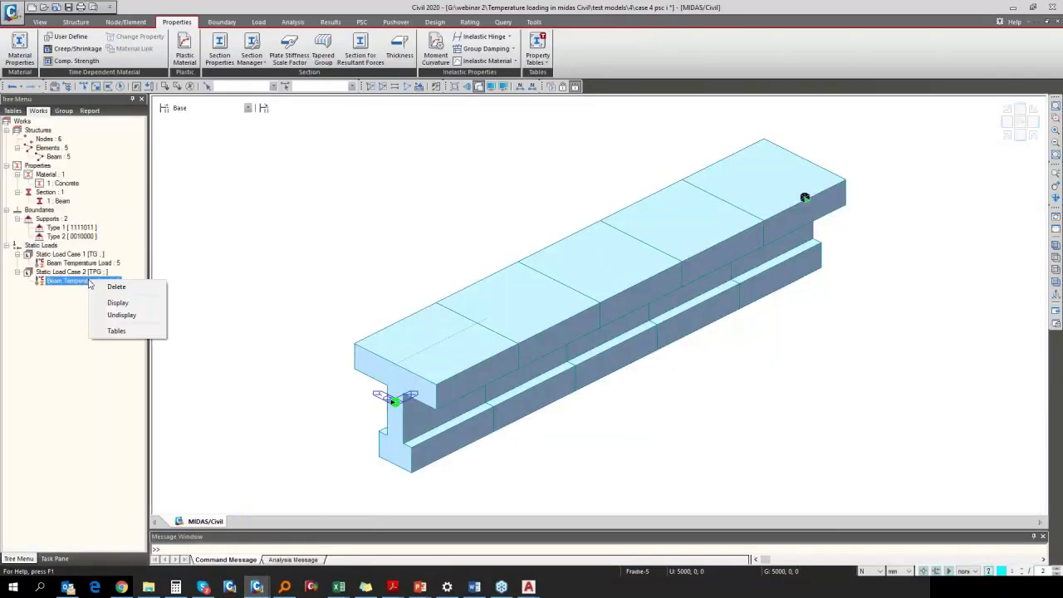
click(104, 265)
right_click(105, 264)
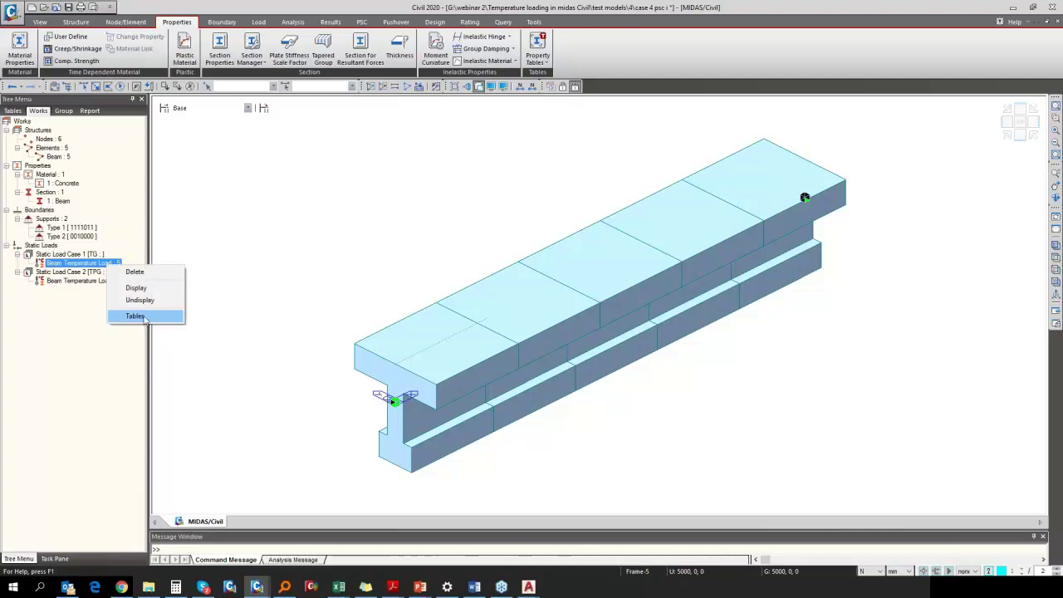
click(147, 319)
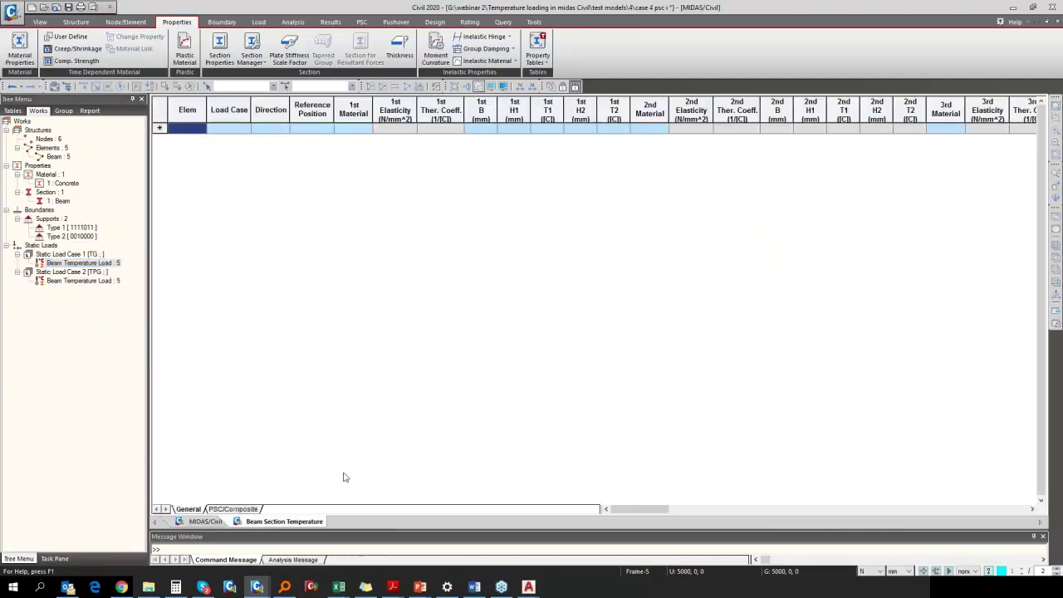
click(236, 510)
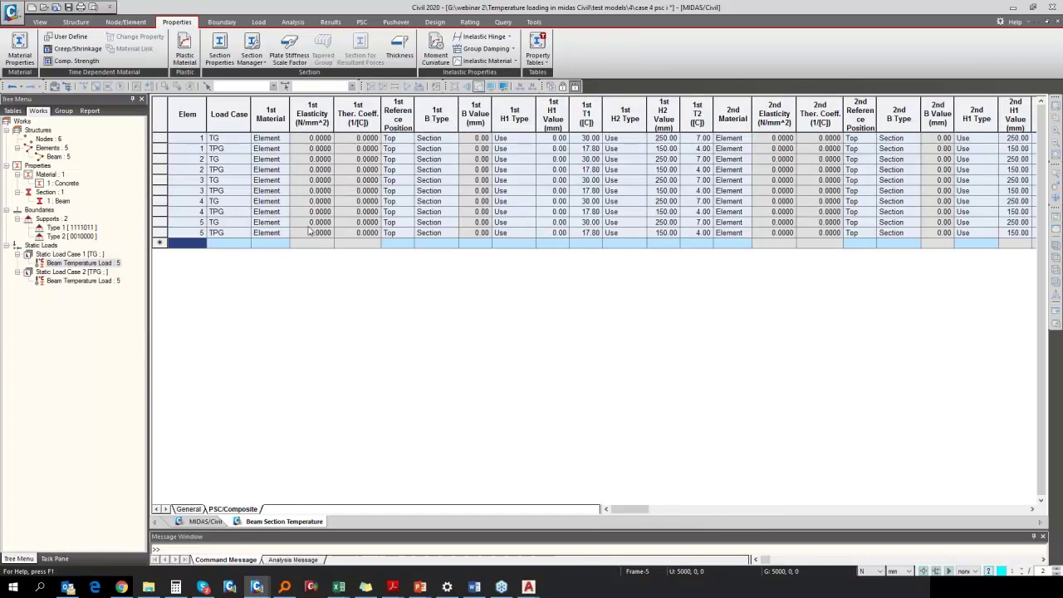
Step: Sort the Beam Section Temperature table in ascending order by Load Case first and Elem second
right_click(314, 167)
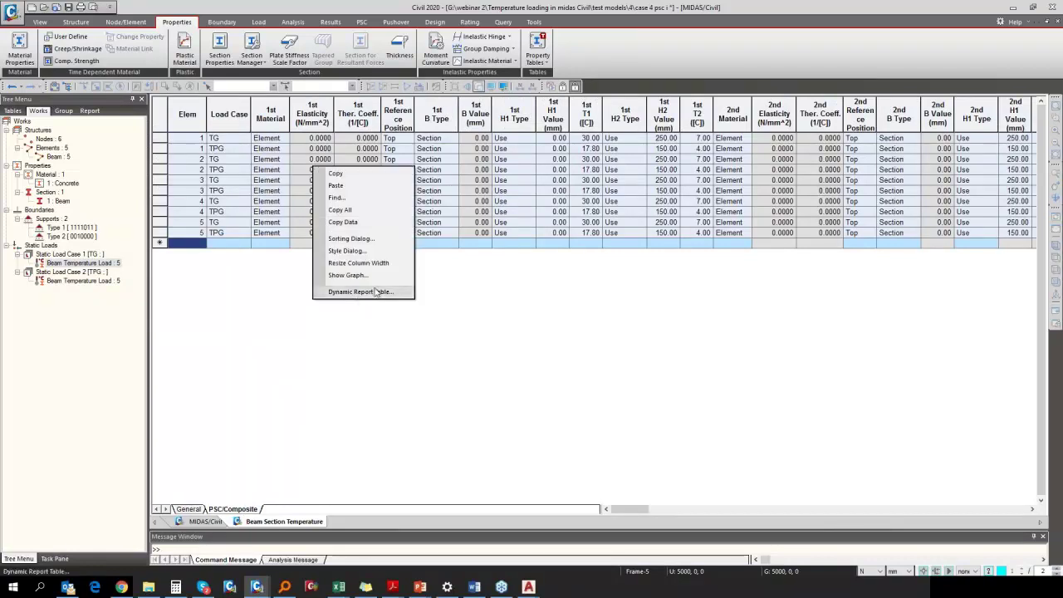
click(352, 239)
click(480, 267)
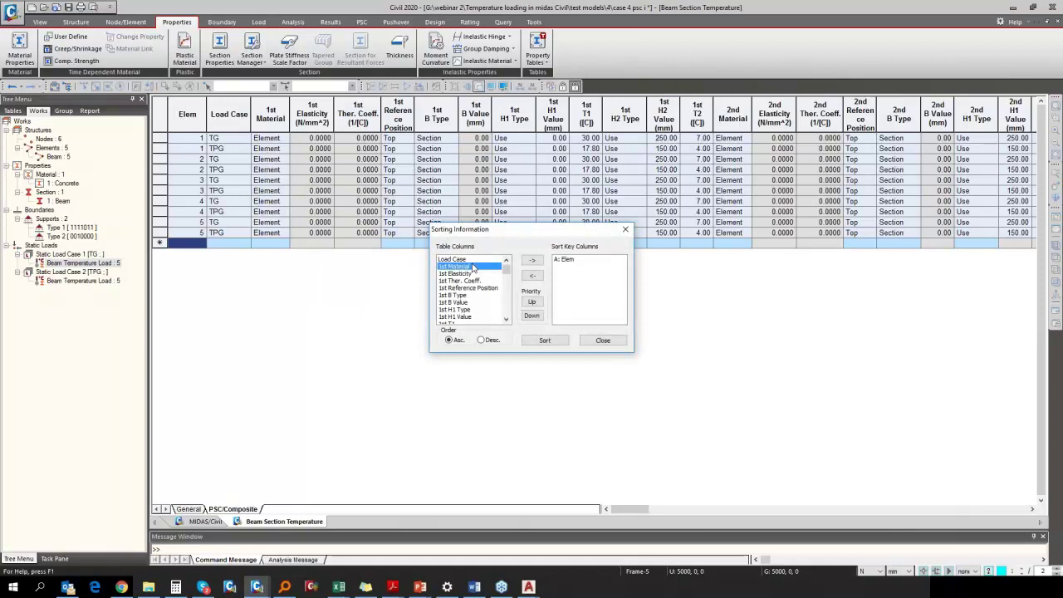
click(486, 260)
click(533, 261)
click(572, 265)
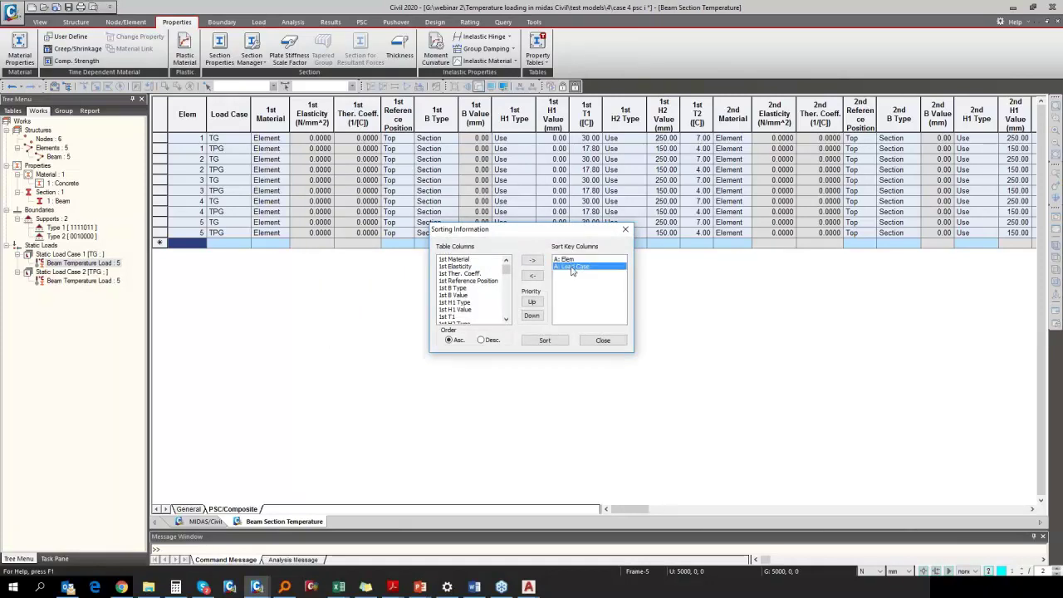
click(532, 302)
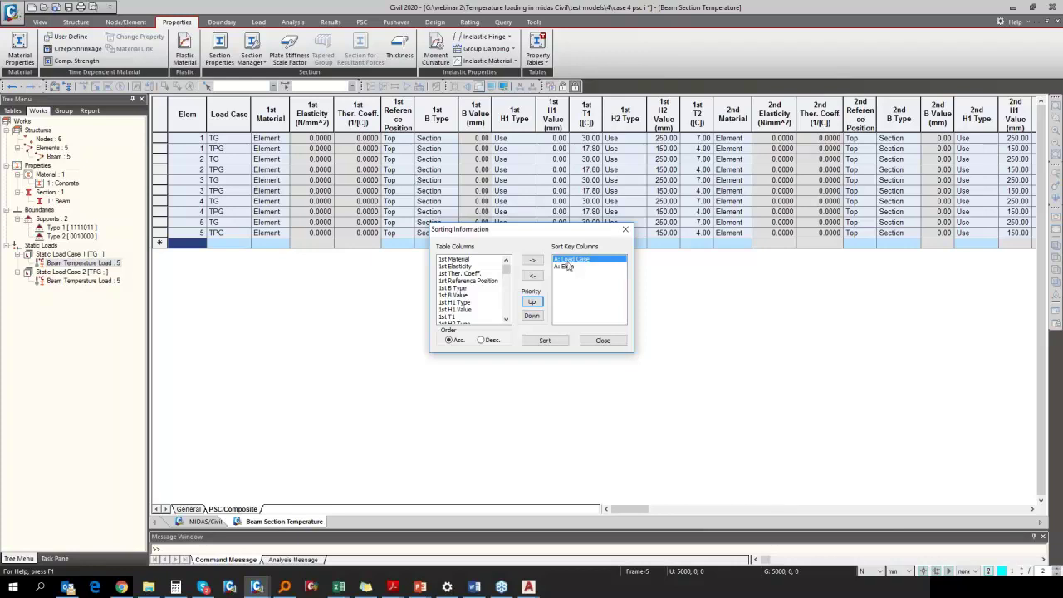
click(544, 341)
click(604, 341)
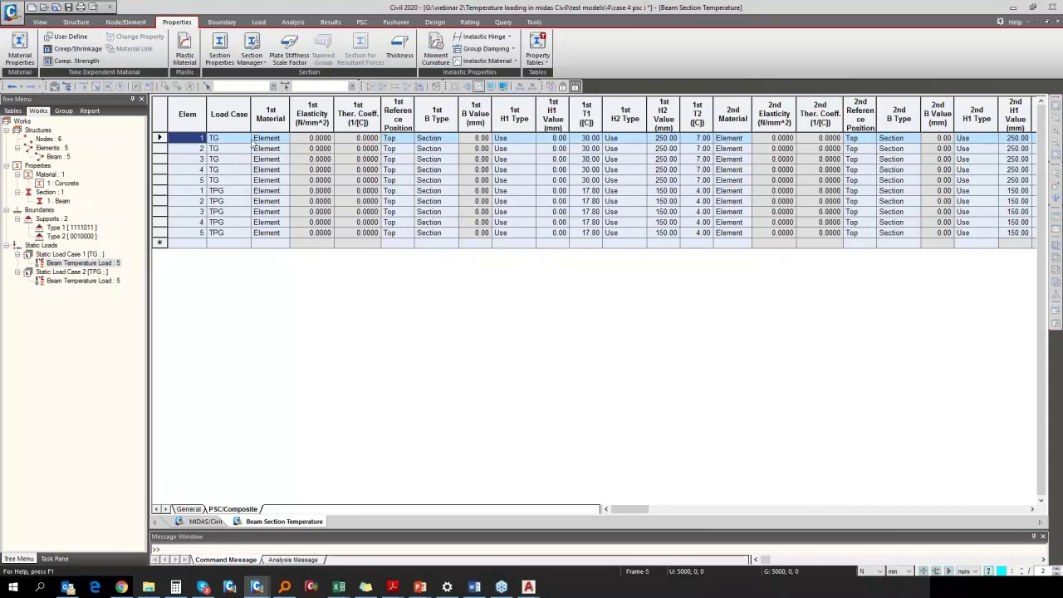
Step: Review the H1, T1, H2 and T2 values of load case TG for the first and second temperature segments
drag(221, 142, 1043, 183)
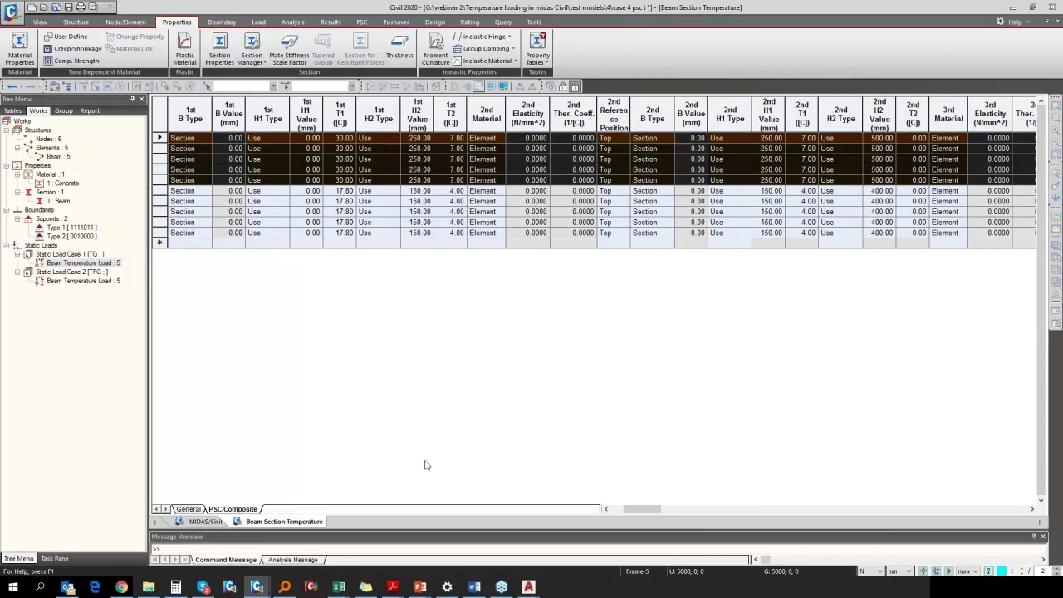
click(607, 509)
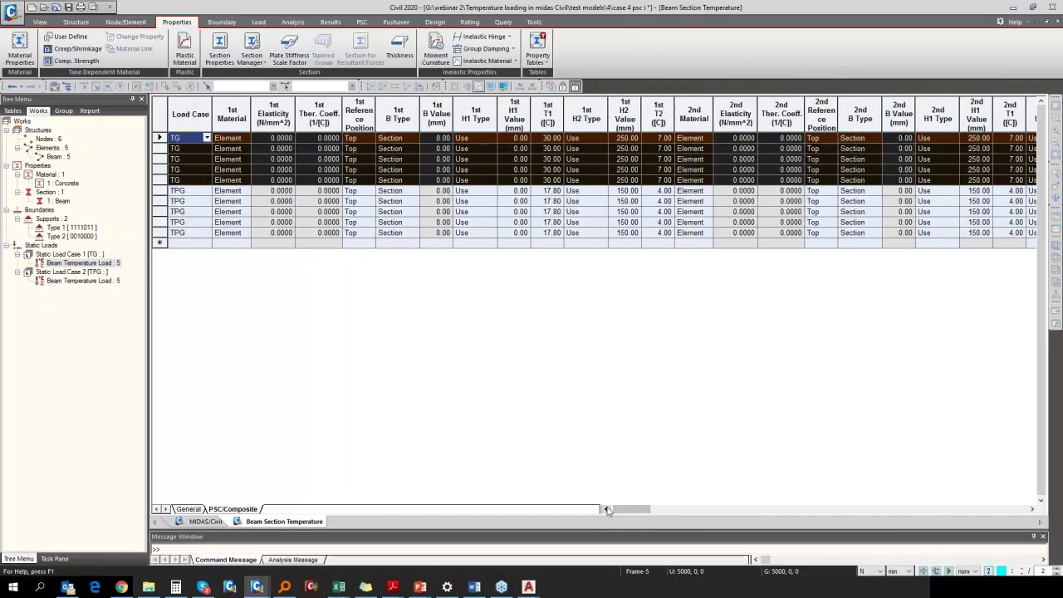
click(554, 140)
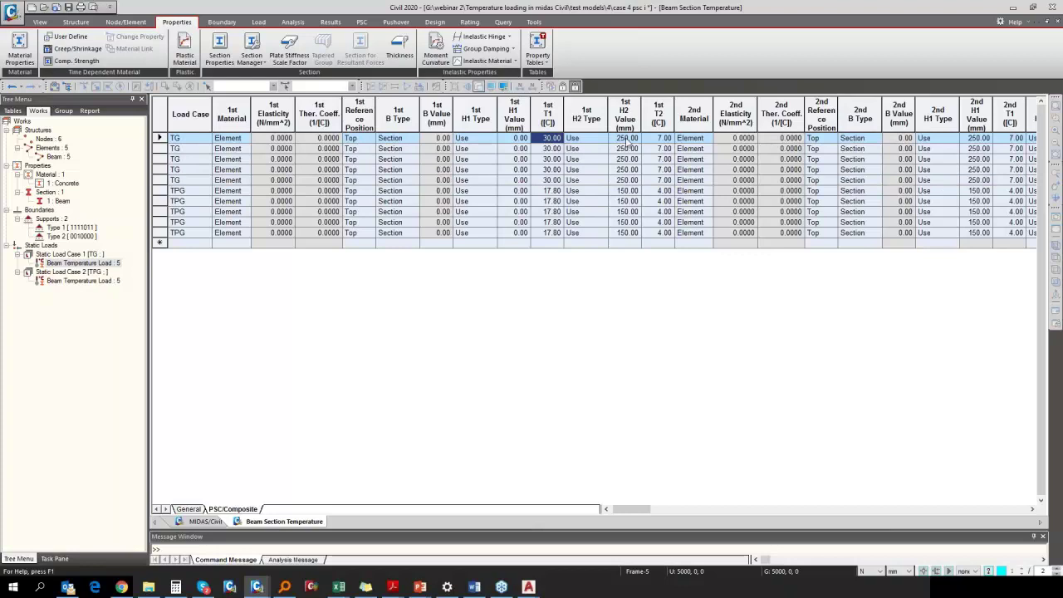
click(656, 141)
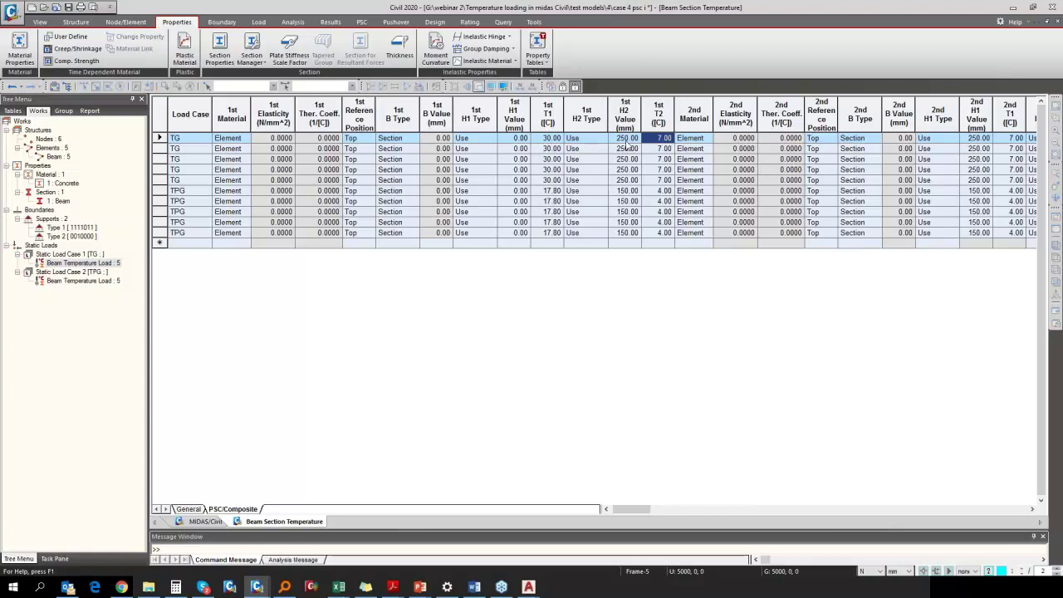
click(924, 140)
click(1033, 510)
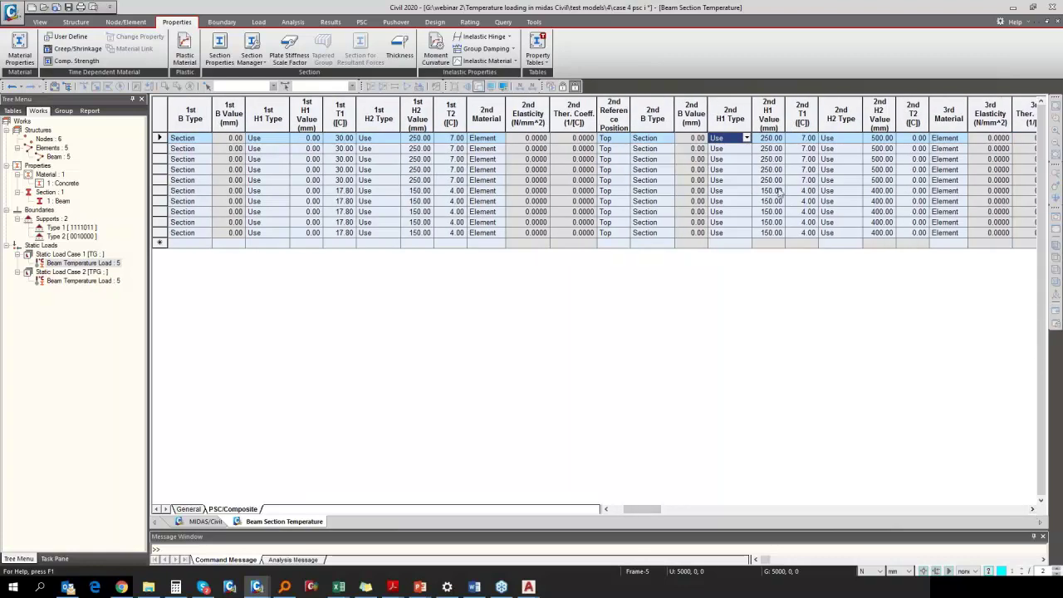
click(803, 140)
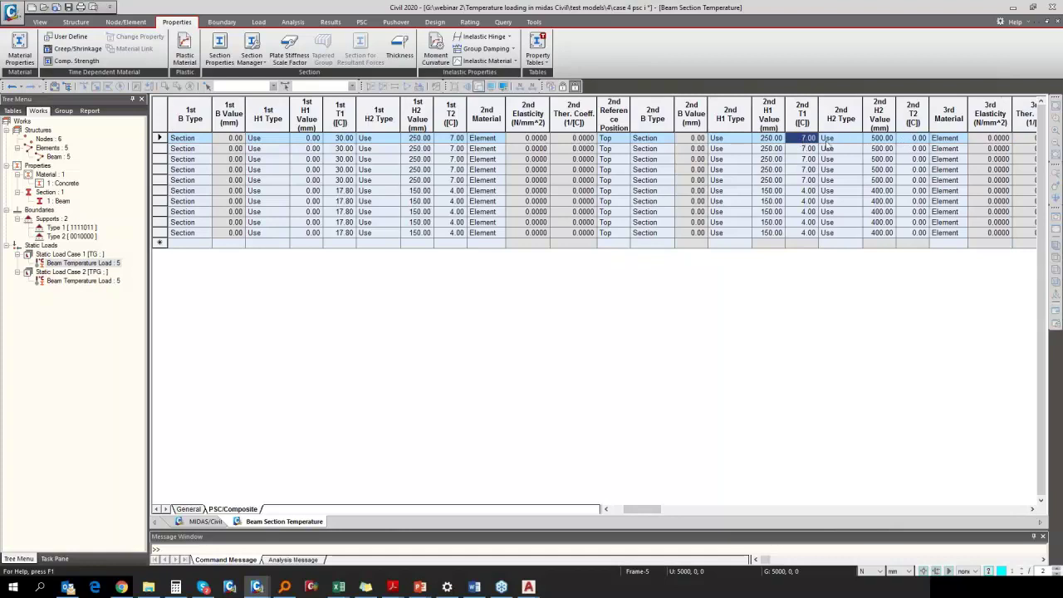
click(923, 141)
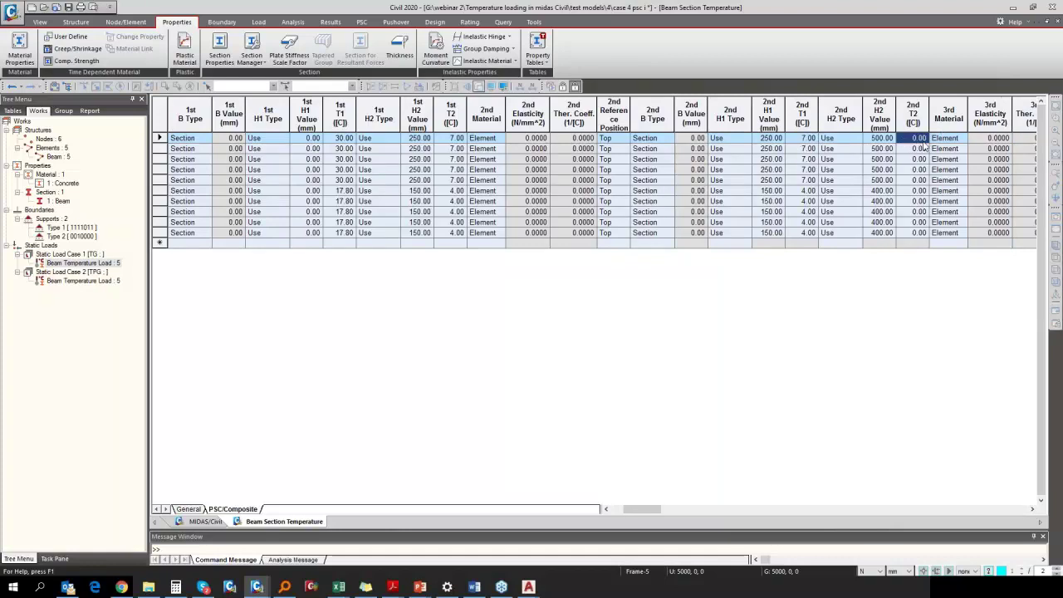
click(769, 139)
click(880, 138)
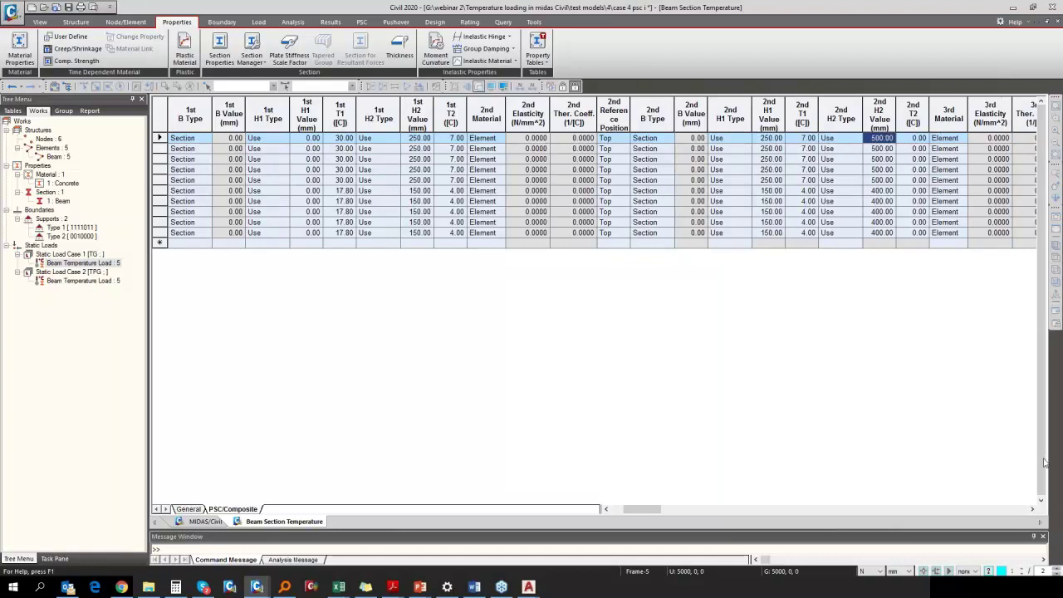
Step: Review the H1, T1, H2 and T2 values of load case TG for the third temperature segment
click(1031, 510)
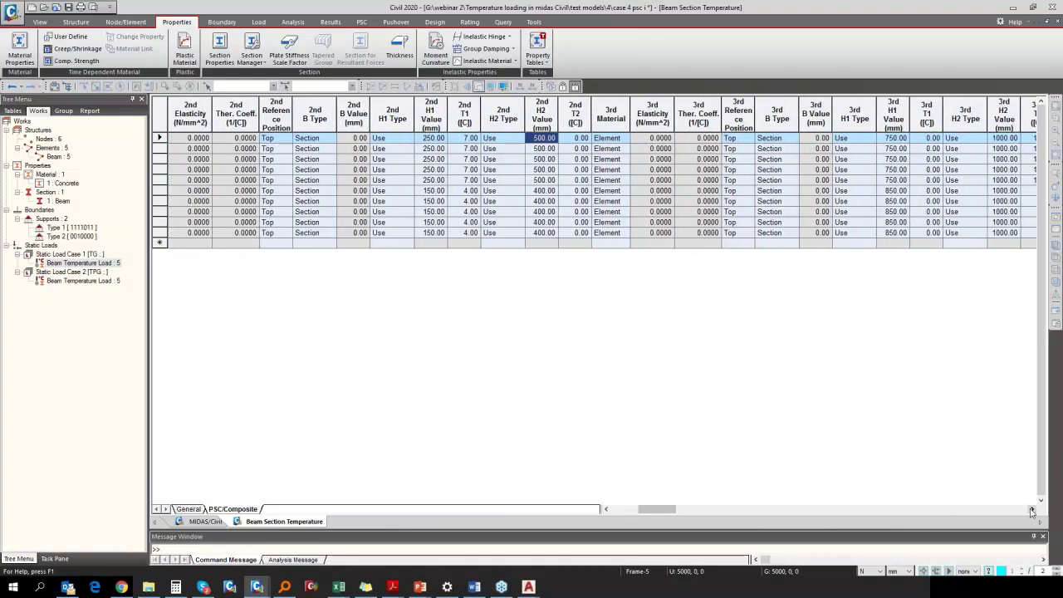
drag(1031, 511, 1031, 510)
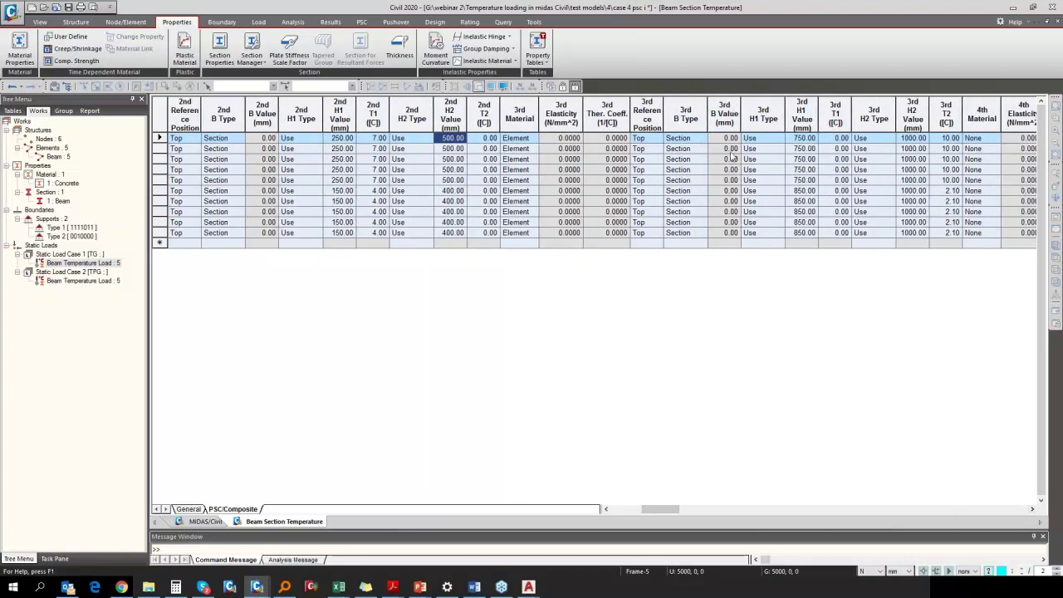
click(803, 139)
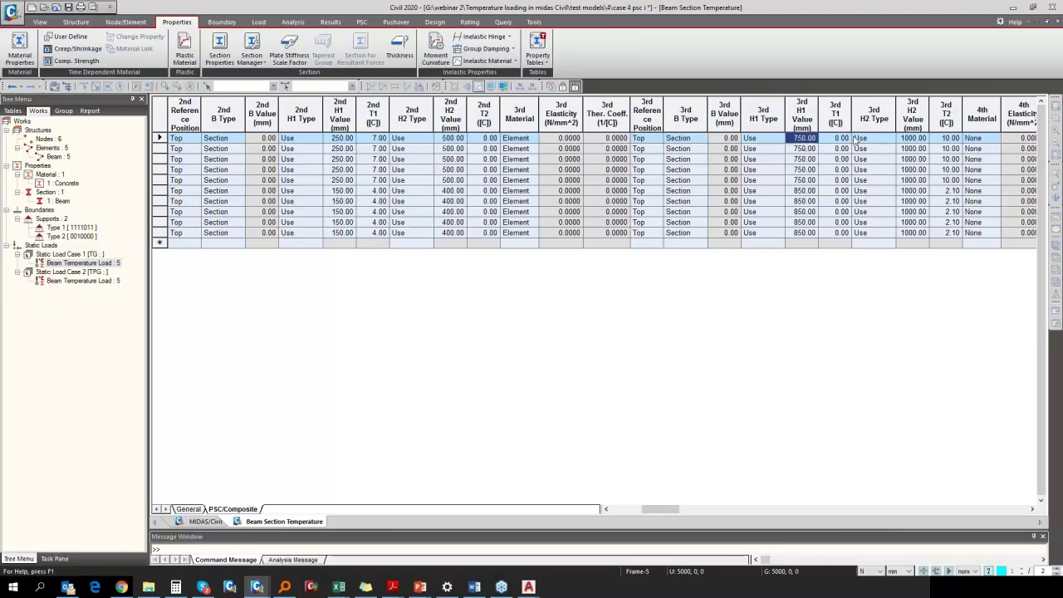
click(899, 139)
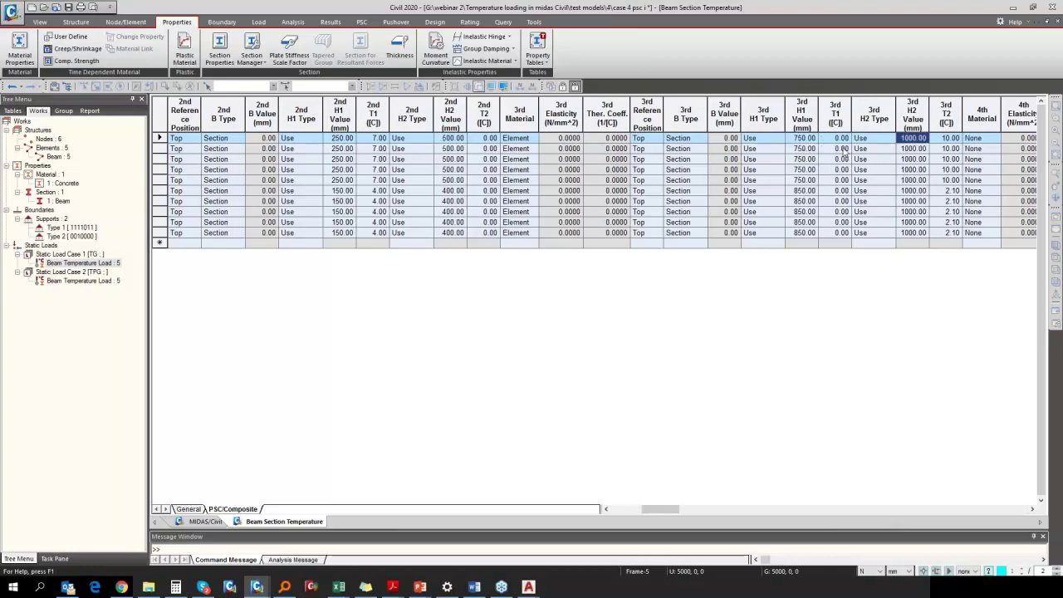
click(843, 139)
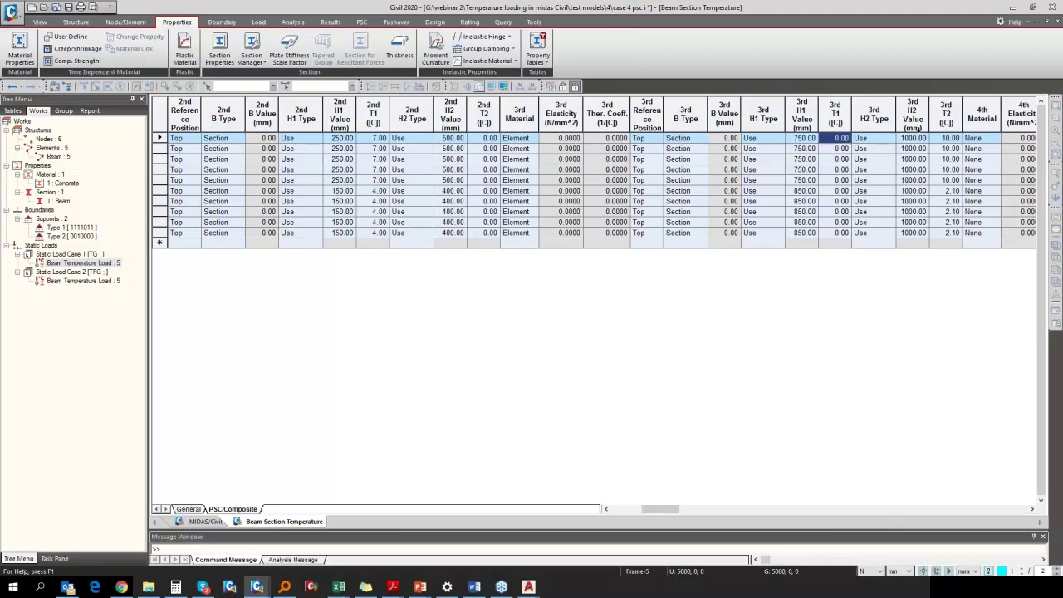
click(948, 139)
Step: Return to the model view and display the beam temperature load of load case TG on the girder
click(206, 521)
right_click(92, 263)
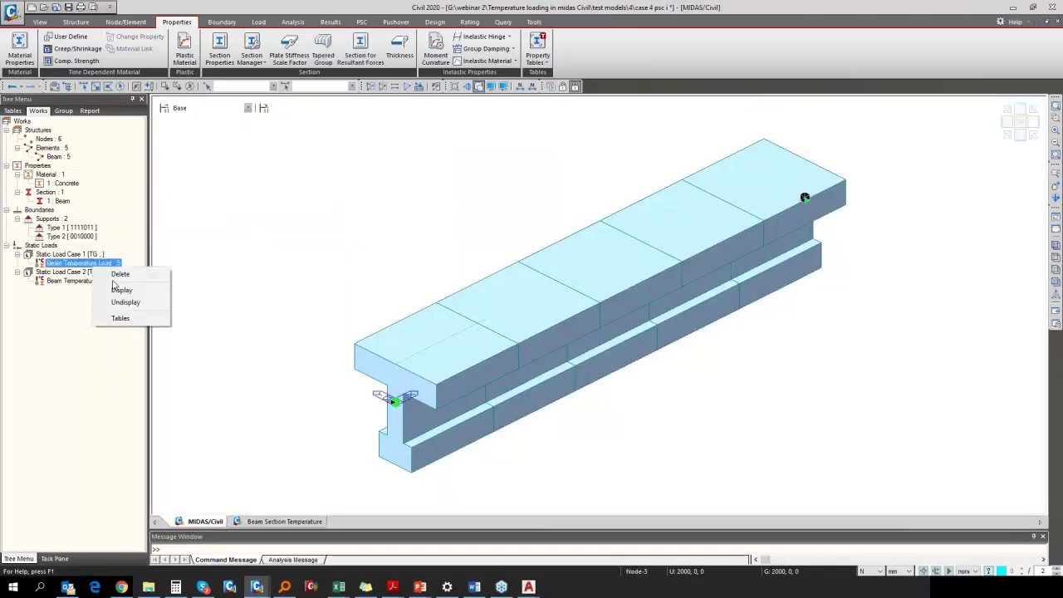
click(116, 288)
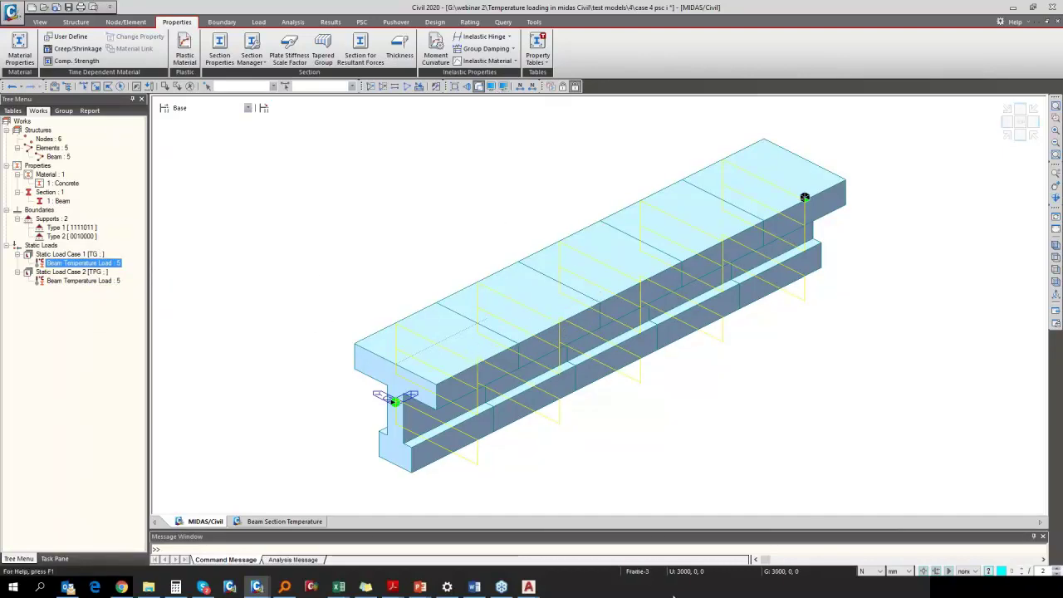
Step: Switch to the manual verifications workbook in Excel and review the case 4 fiber temperatures and fiber distances from the top
mouse_move(339, 588)
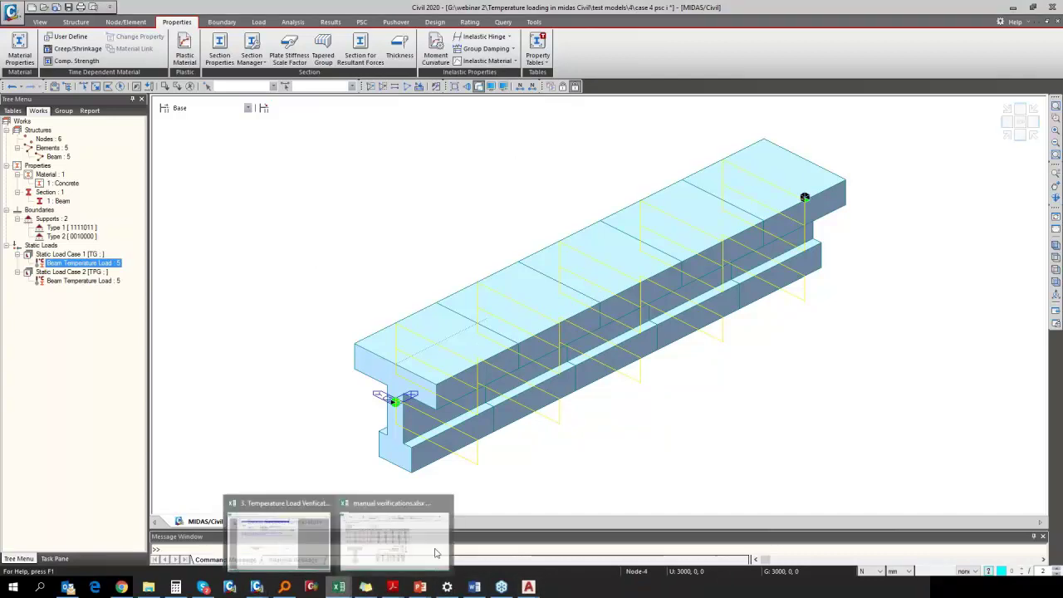
click(395, 540)
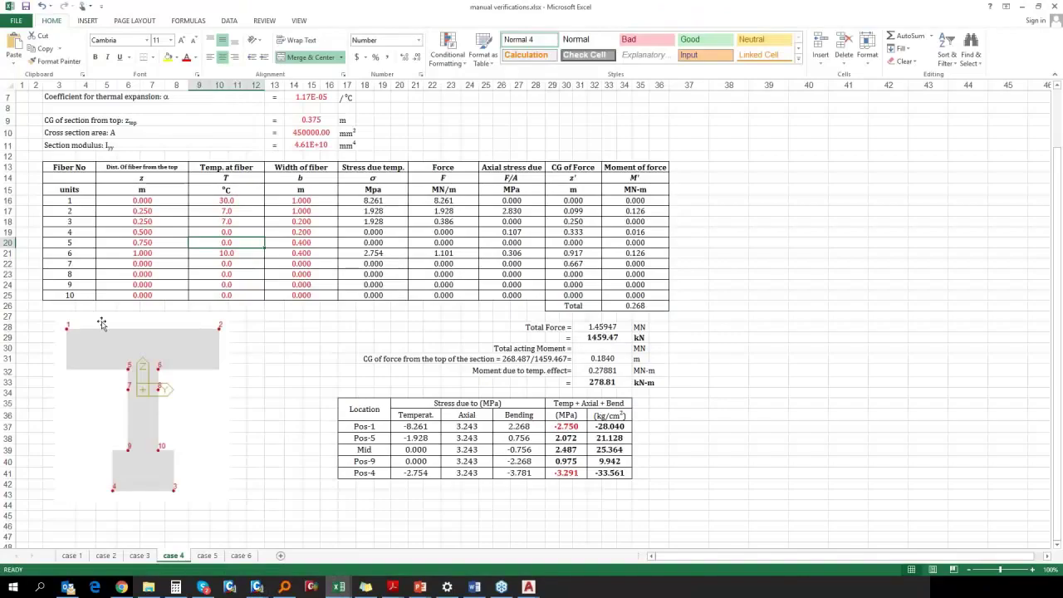
click(227, 193)
click(233, 202)
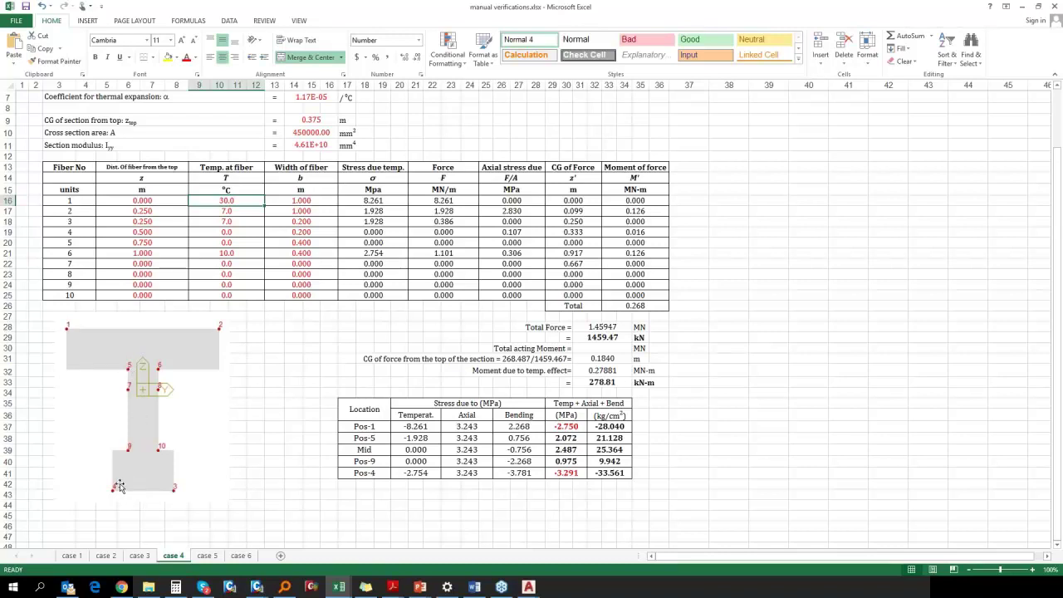
click(145, 201)
key(Down)
key(Down)
key(Down)
key(Down)
Step: Review the width values of fibers 1 to 5 in the case 4 fiber table
click(230, 205)
click(309, 203)
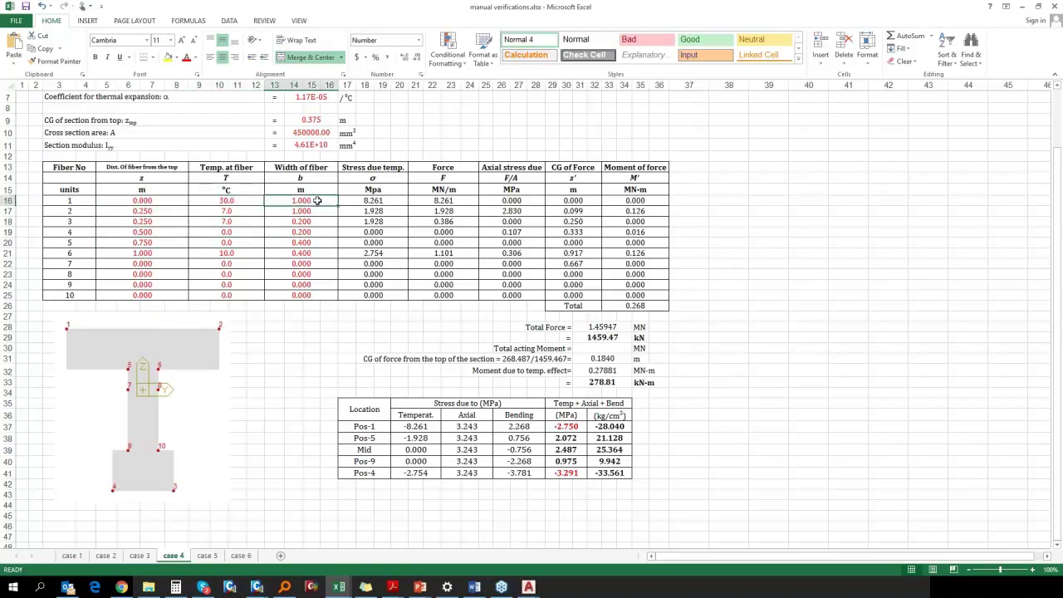
double_click(309, 203)
key(Return)
key(Down)
key(Down)
key(Down)
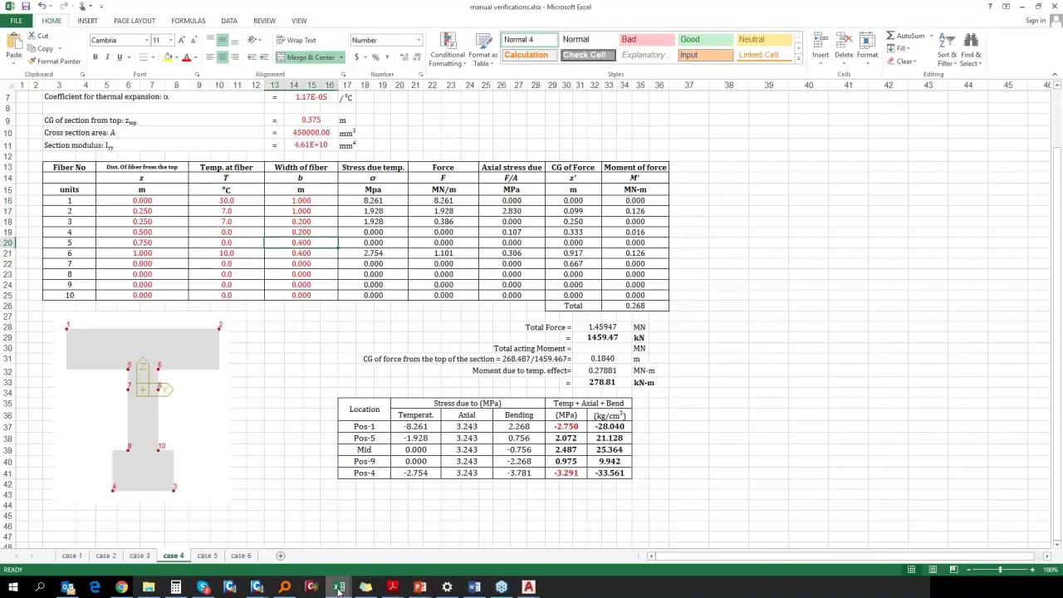
Step: Switch back to the case 4 model in midas Civil and view the girder's cross-section end-on
mouse_move(256, 587)
click(407, 532)
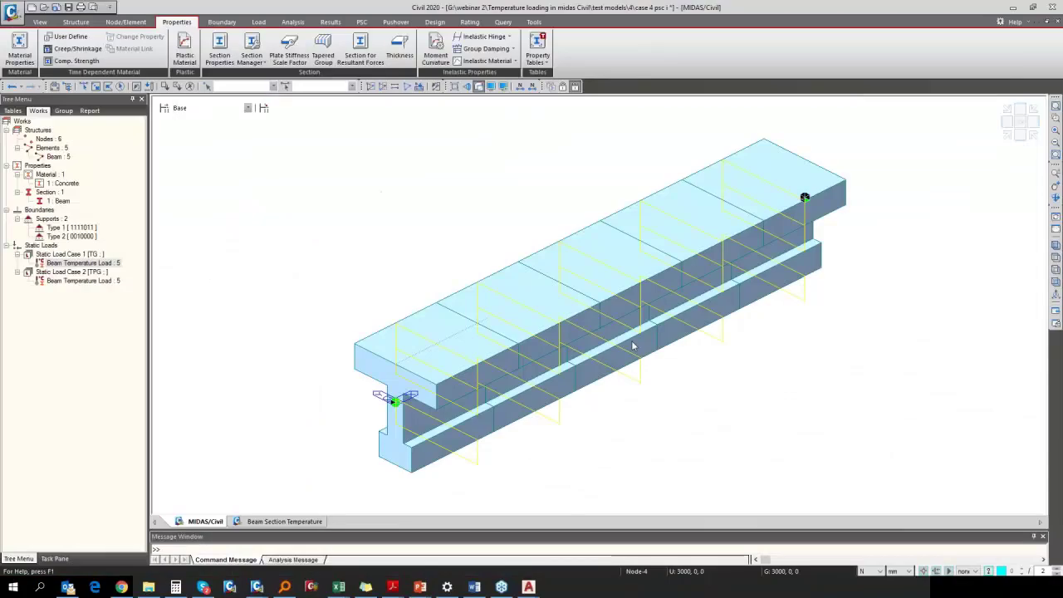
click(1007, 122)
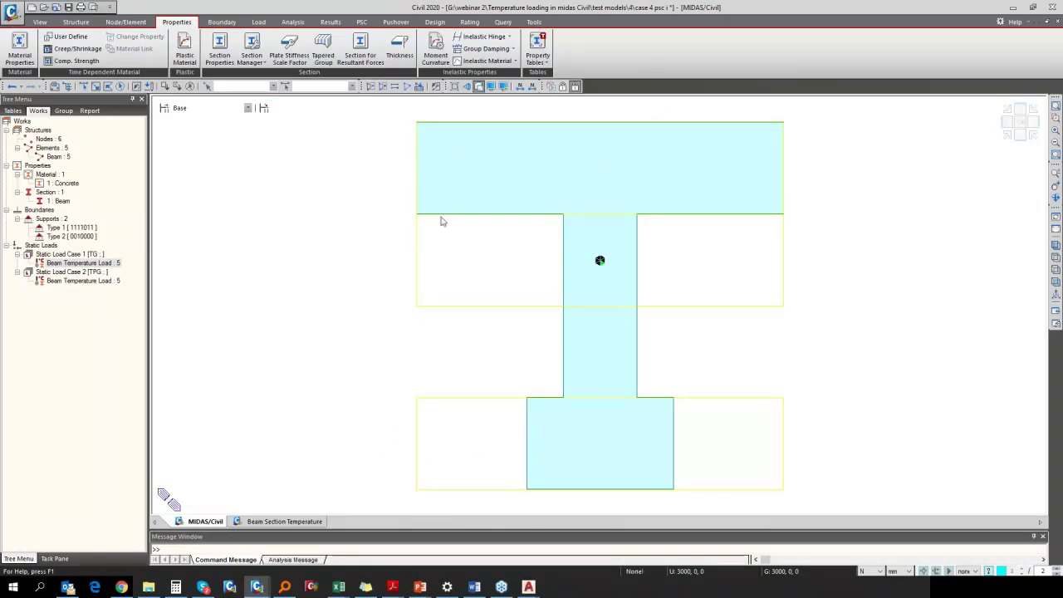
Step: Open the section data of section 1 Beam and check its HL3, BL2 and HL1 dimensions against the PSC Viewer diagram
right_click(60, 202)
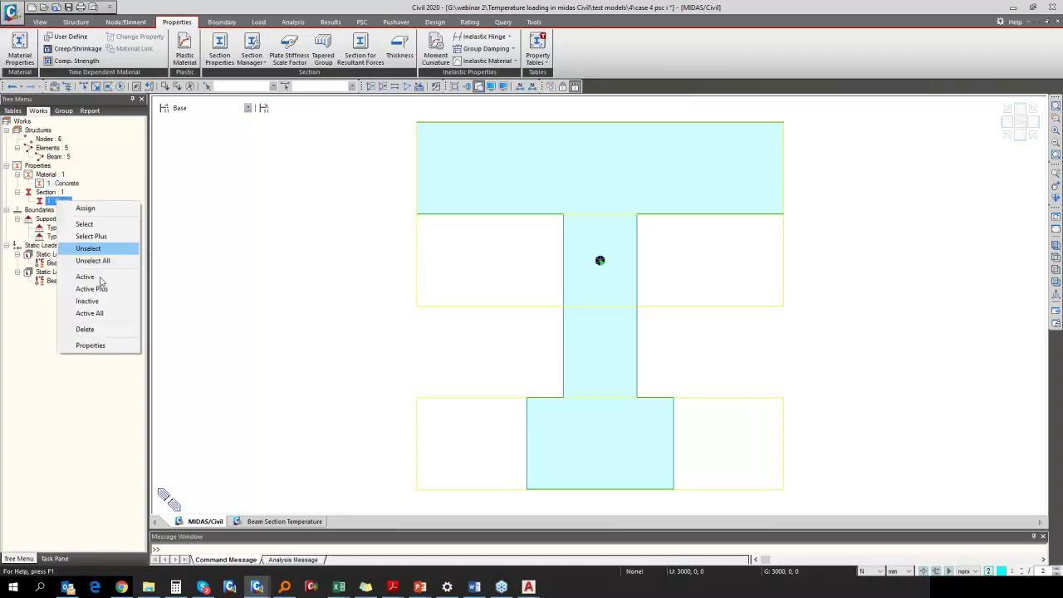
click(91, 346)
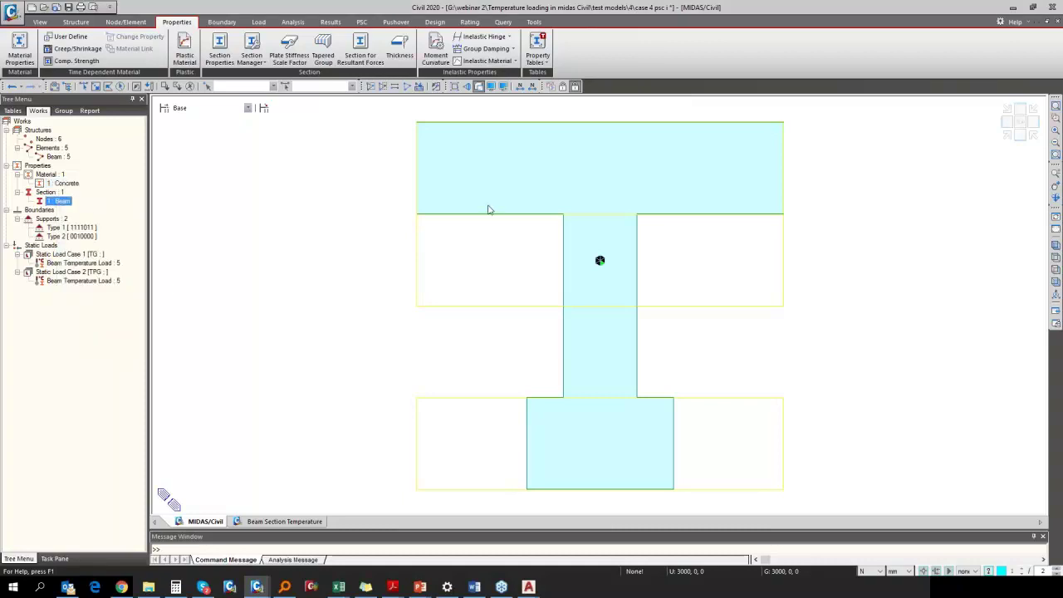
drag(605, 108, 274, 109)
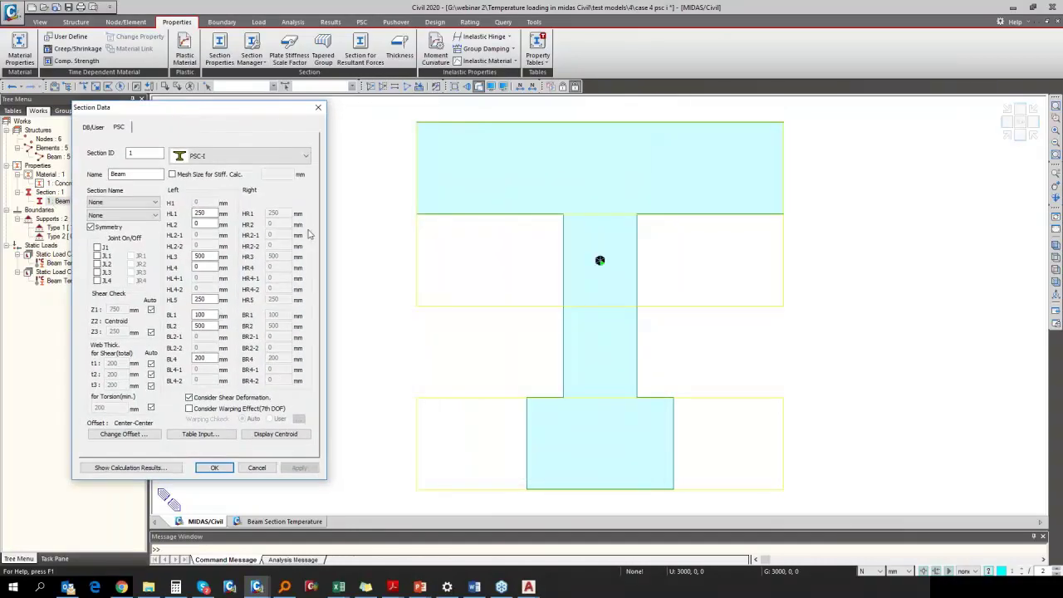
click(204, 256)
drag(464, 91, 344, 105)
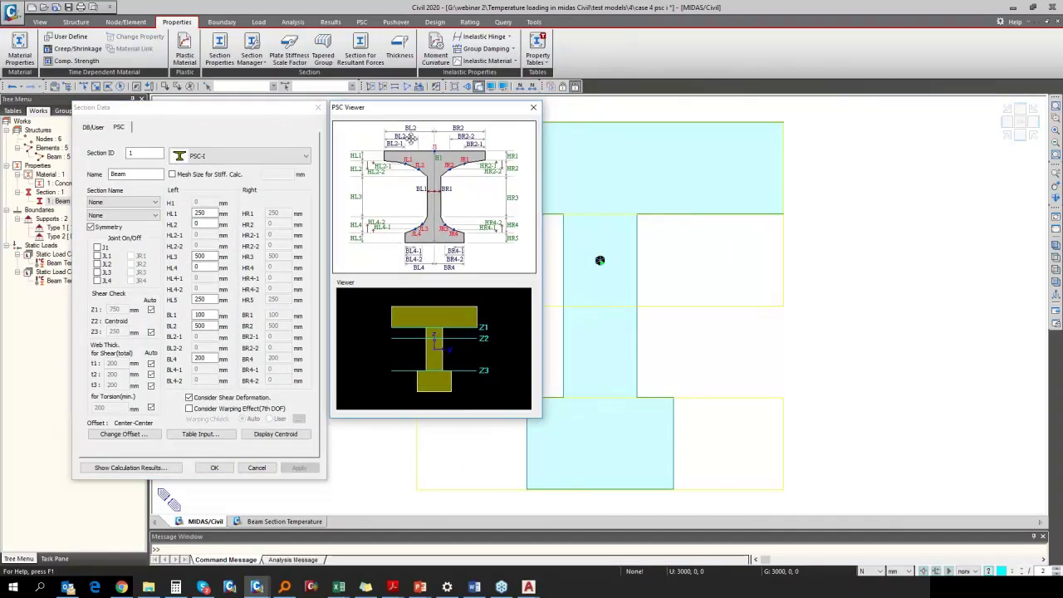
click(201, 326)
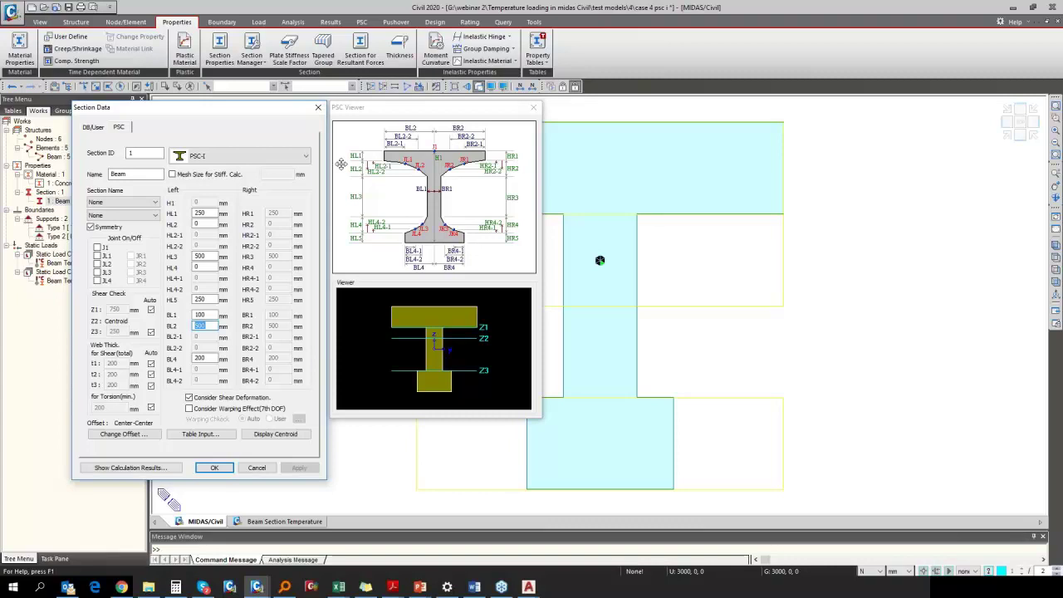
double_click(192, 212)
Step: Switch to the manual verifications workbook in Excel
mouse_move(341, 588)
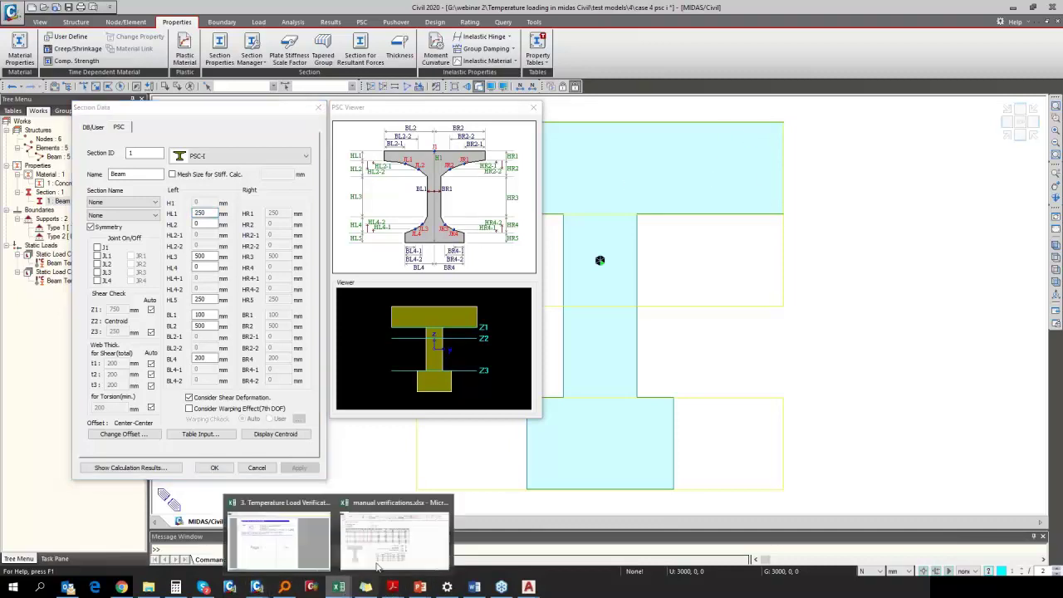
Step: Switch to the manual verifications.xlsx workbook in Excel and examine the fiber widths in the case 4 table
click(395, 550)
click(312, 201)
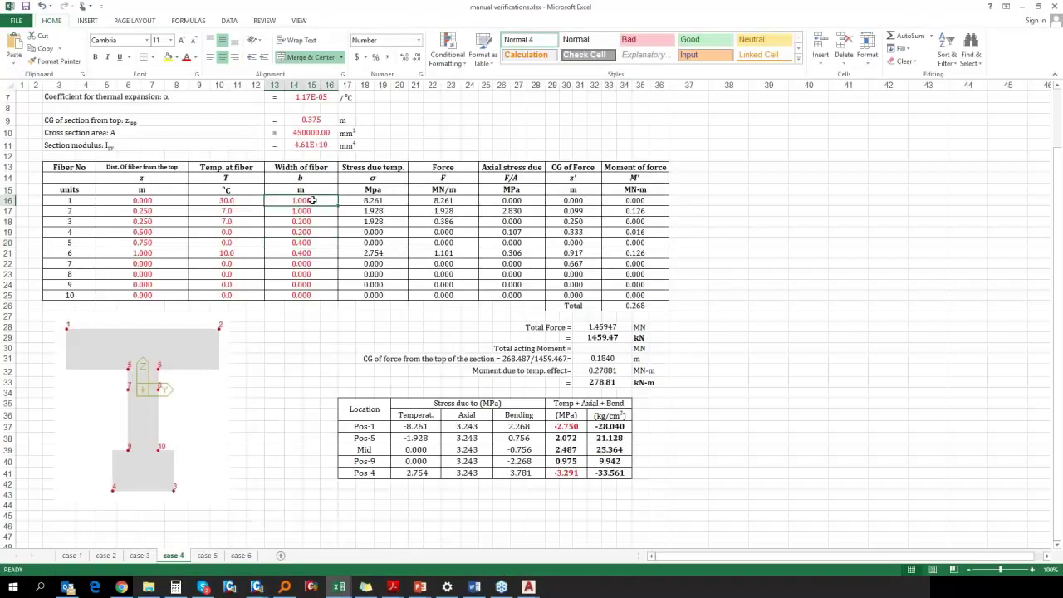
click(315, 233)
click(305, 264)
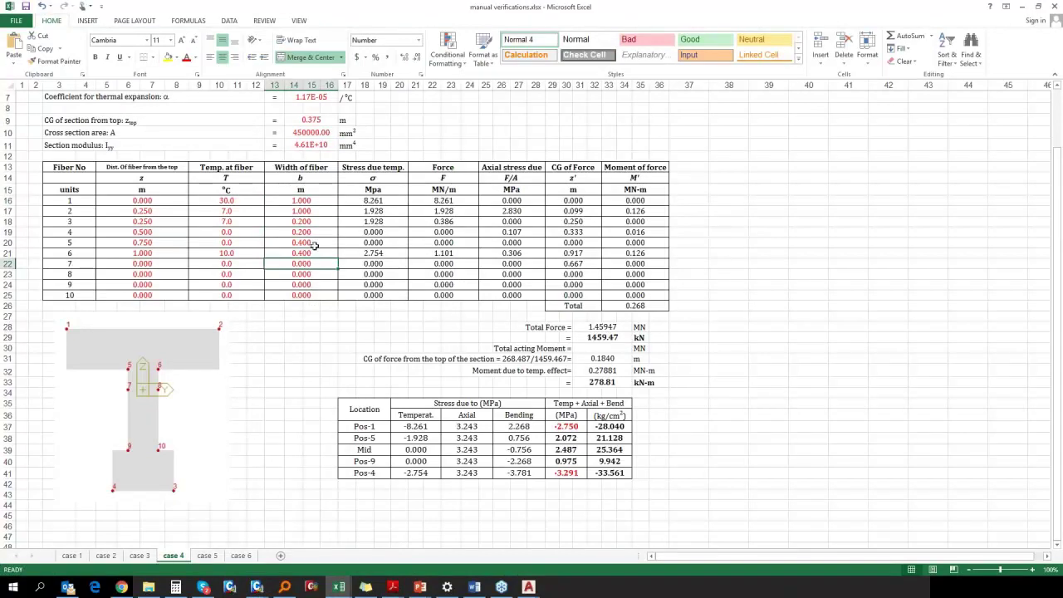
click(314, 252)
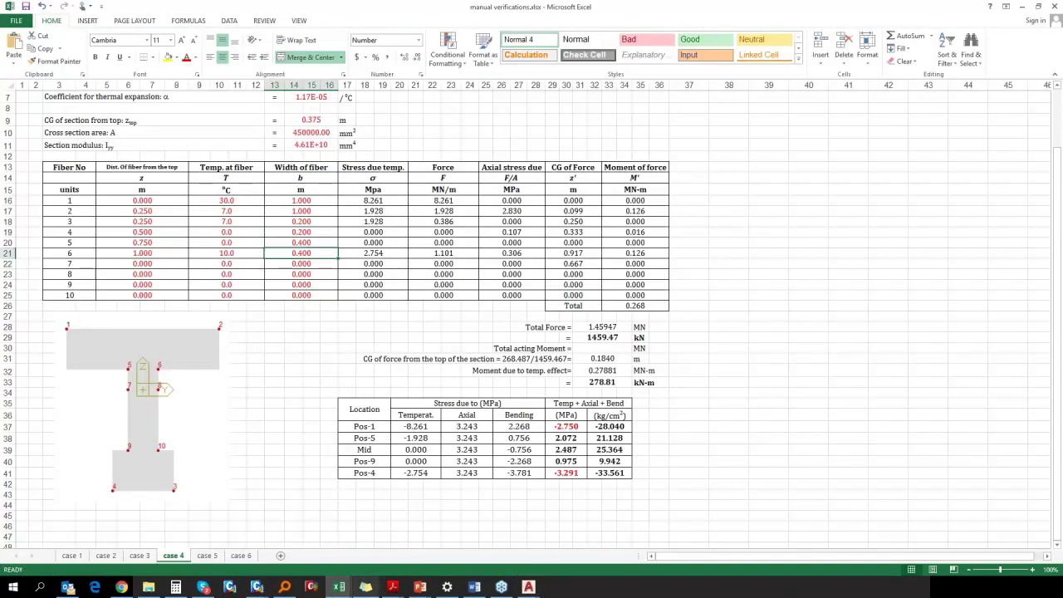
Step: Switch to midas Civil and check the BL4 dimension of the PSC-I beam section
mouse_move(365, 587)
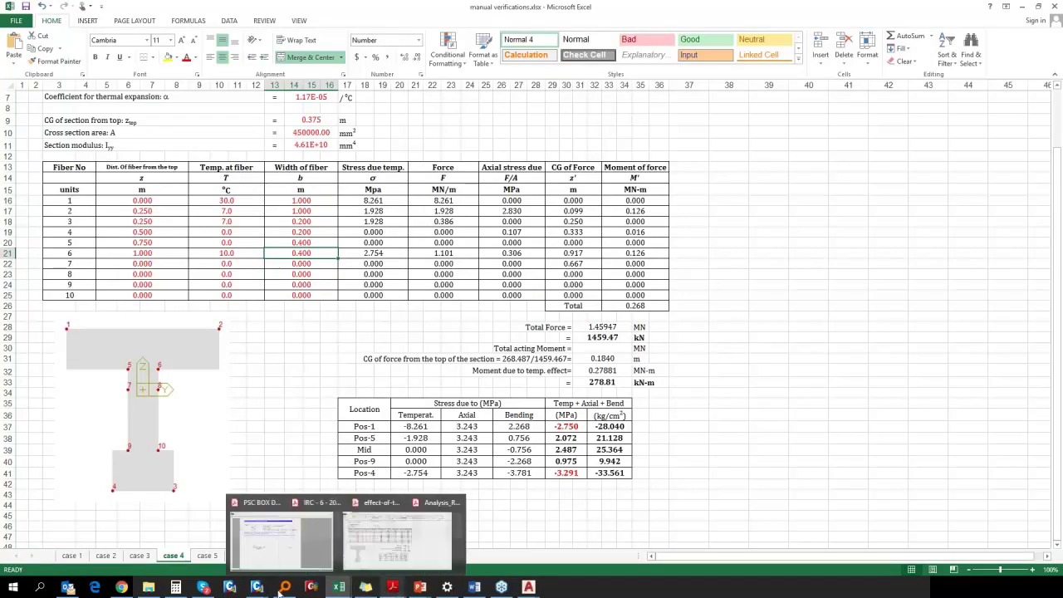
mouse_move(257, 586)
click(322, 544)
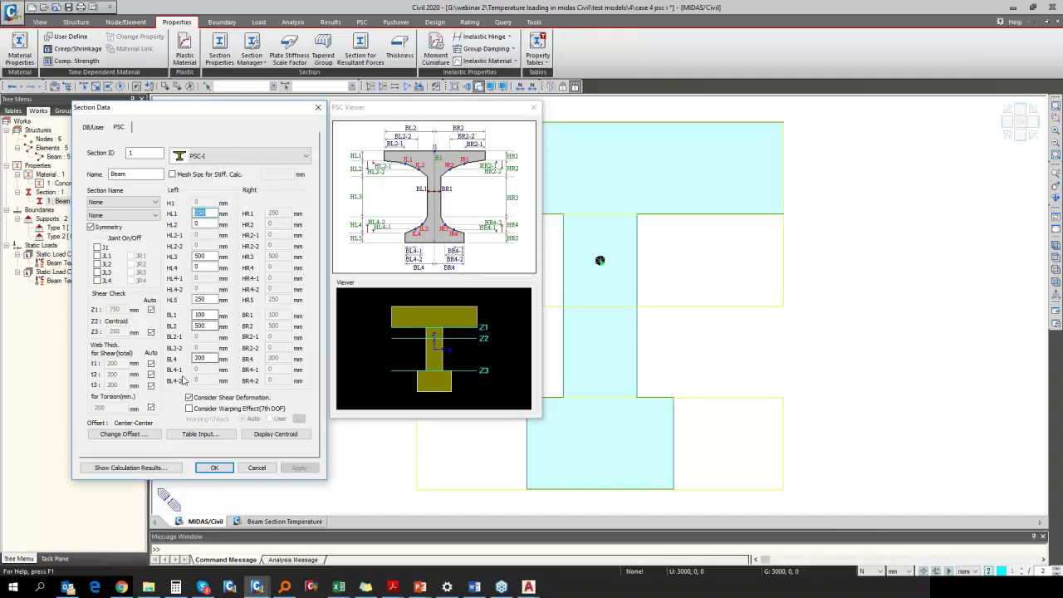
double_click(198, 360)
Step: Return to the manual verifications workbook in Excel and inspect the formula for fiber 1's stress due to temperature
mouse_move(336, 588)
click(396, 539)
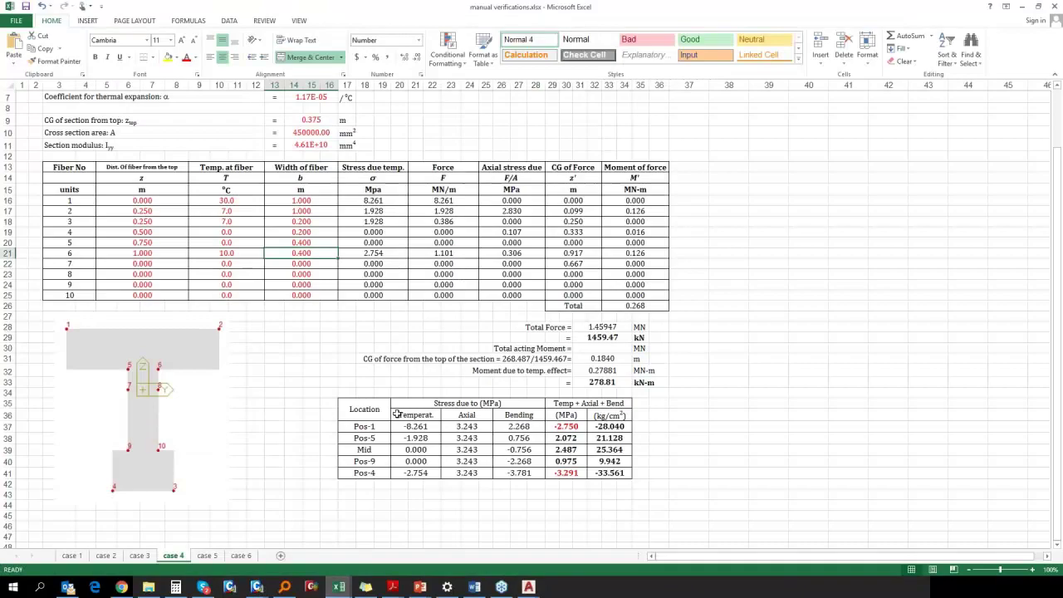
click(374, 200)
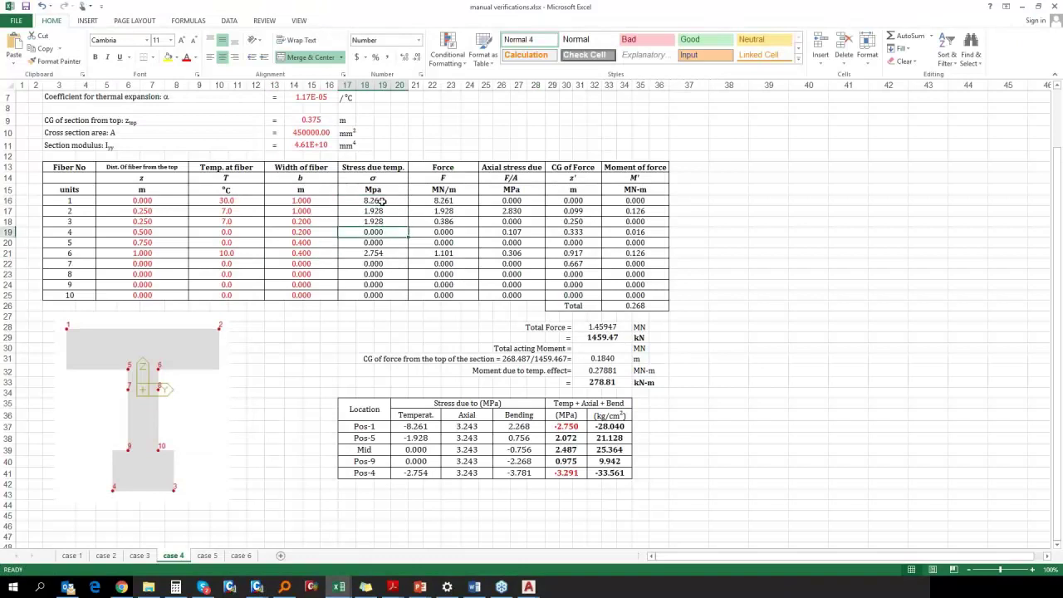
double_click(374, 200)
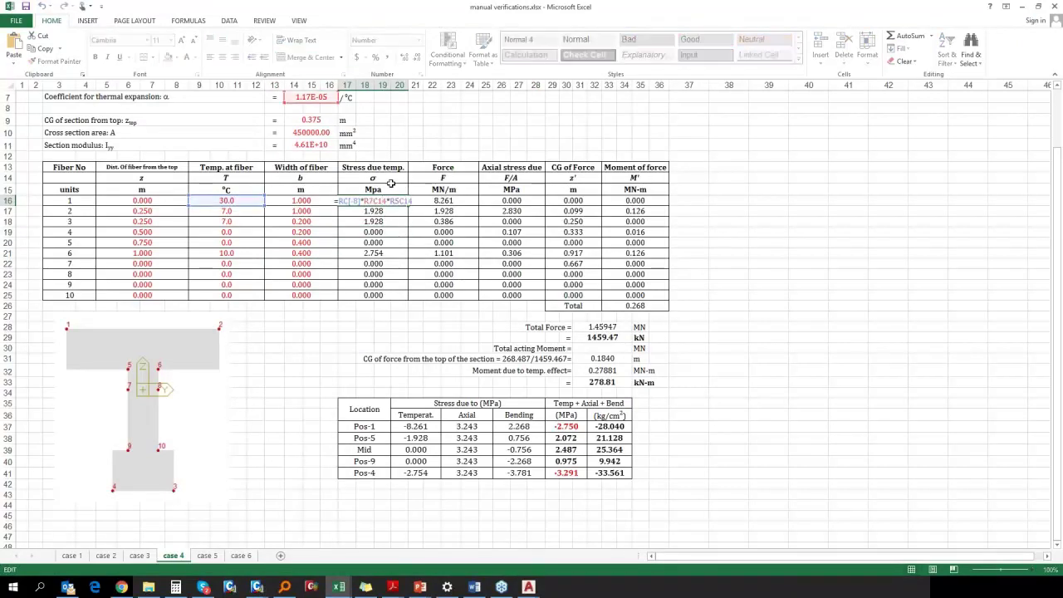
scroll(395, 211, up, 1)
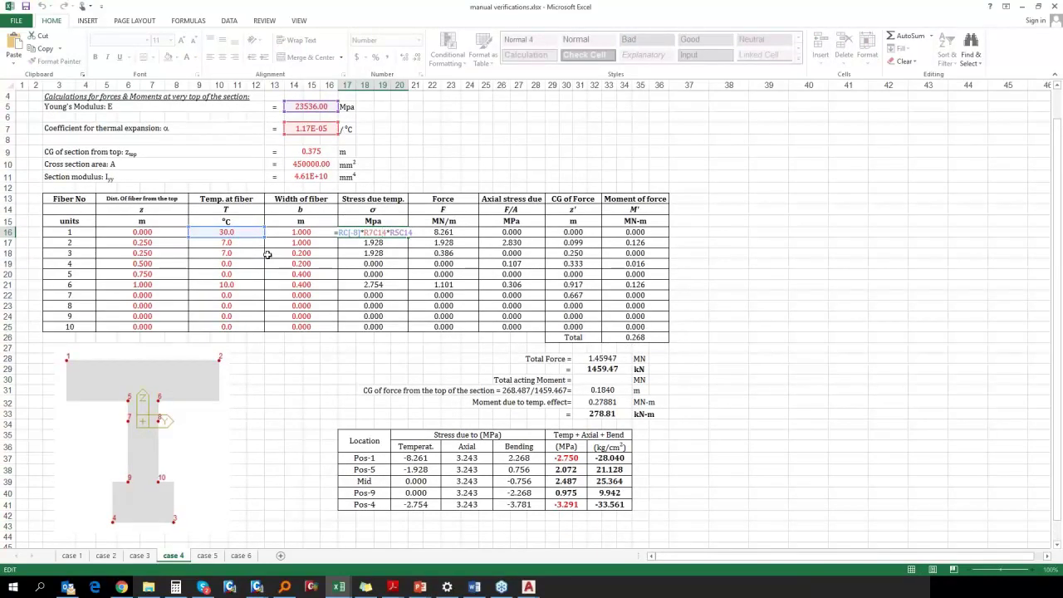
key(Escape)
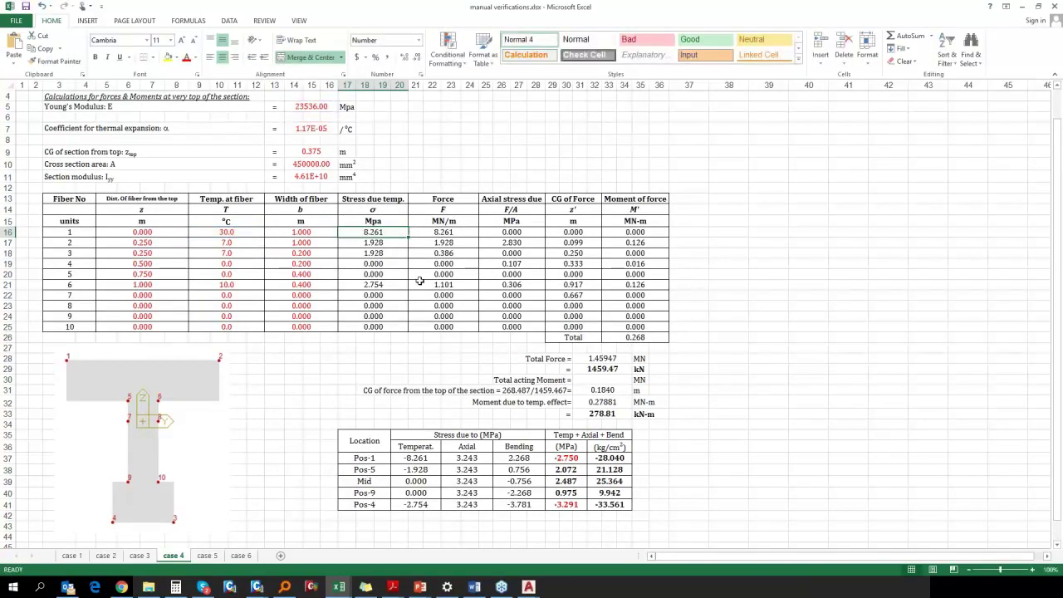
Step: Inspect the formula behind the force of fiber 1, leaving it unmodified
double_click(444, 232)
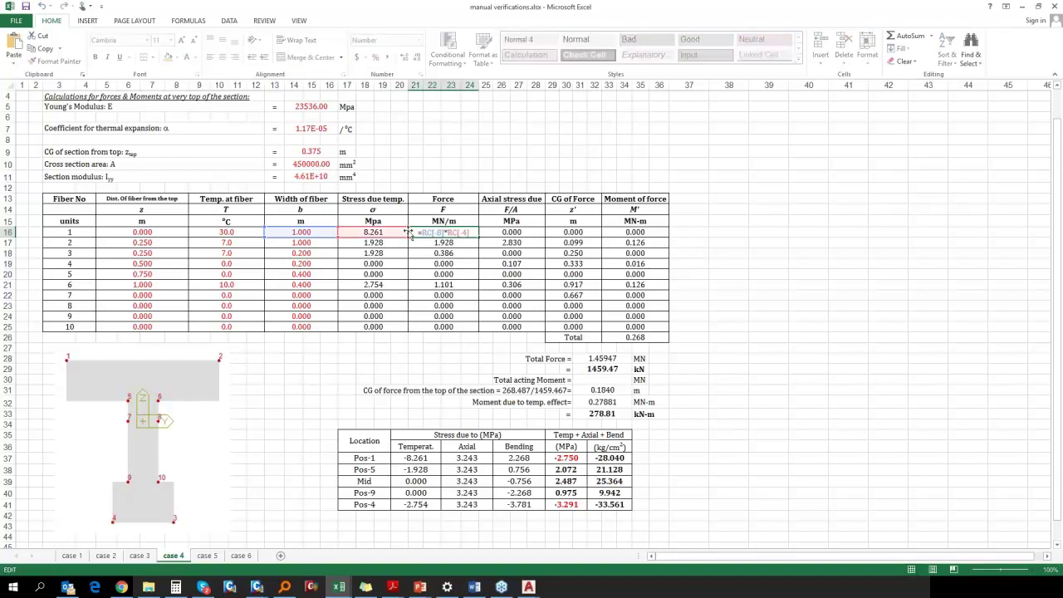
scroll(409, 235, up, 1)
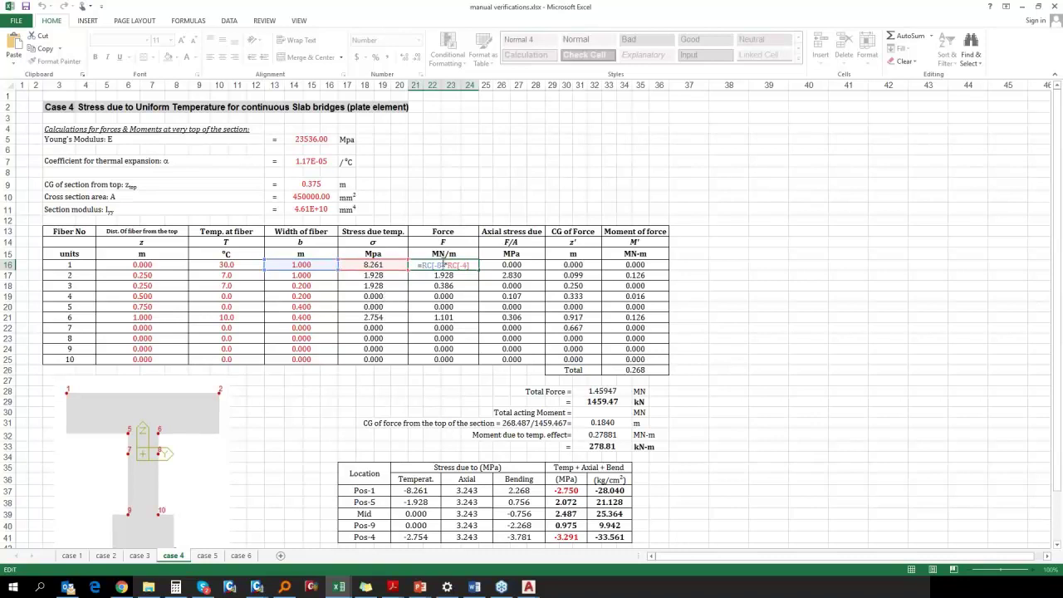
click(441, 296)
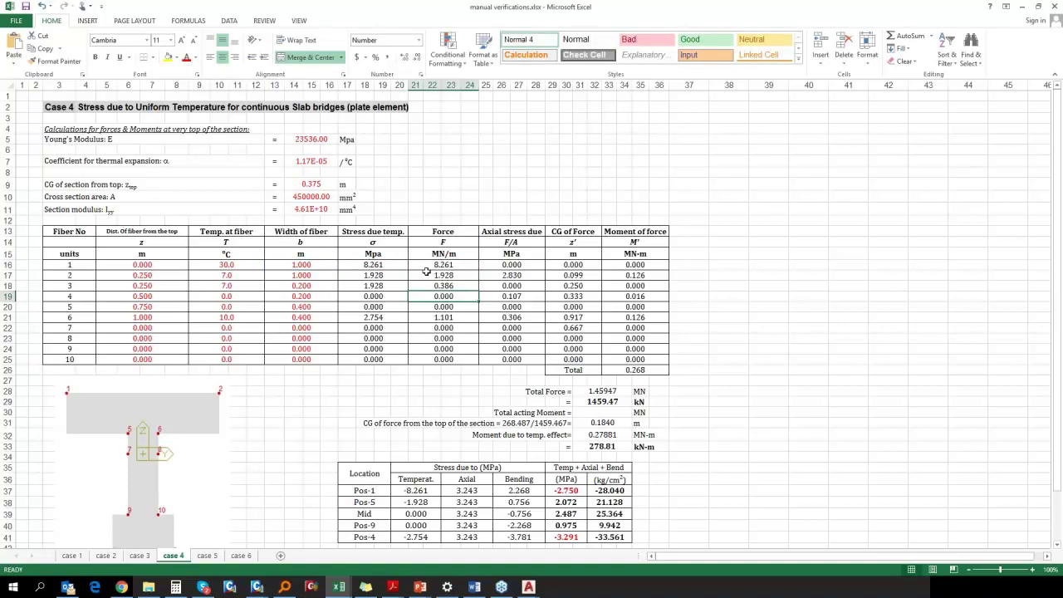
Step: Inspect the axial stress (F/A) entries of fibers 1 to 3, tracing the cells that fiber 2's formula references
double_click(510, 265)
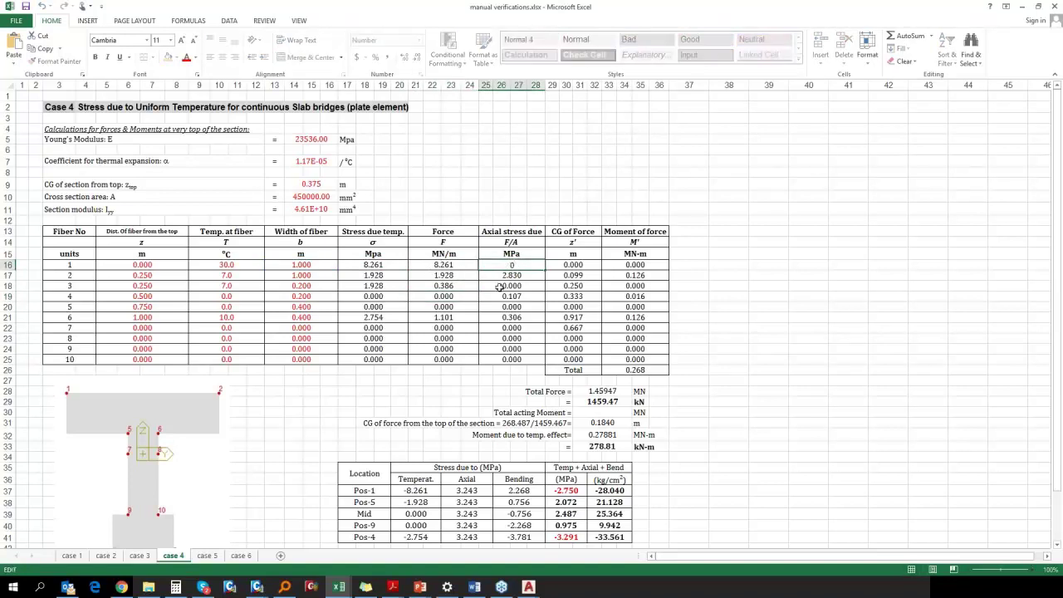
click(504, 285)
click(510, 275)
double_click(510, 275)
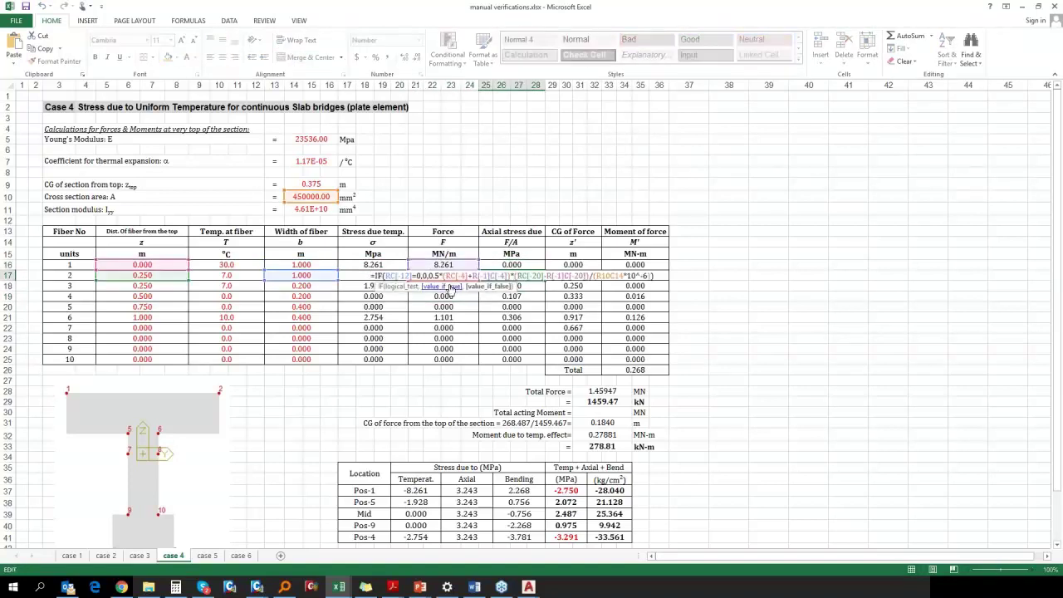
key(Escape)
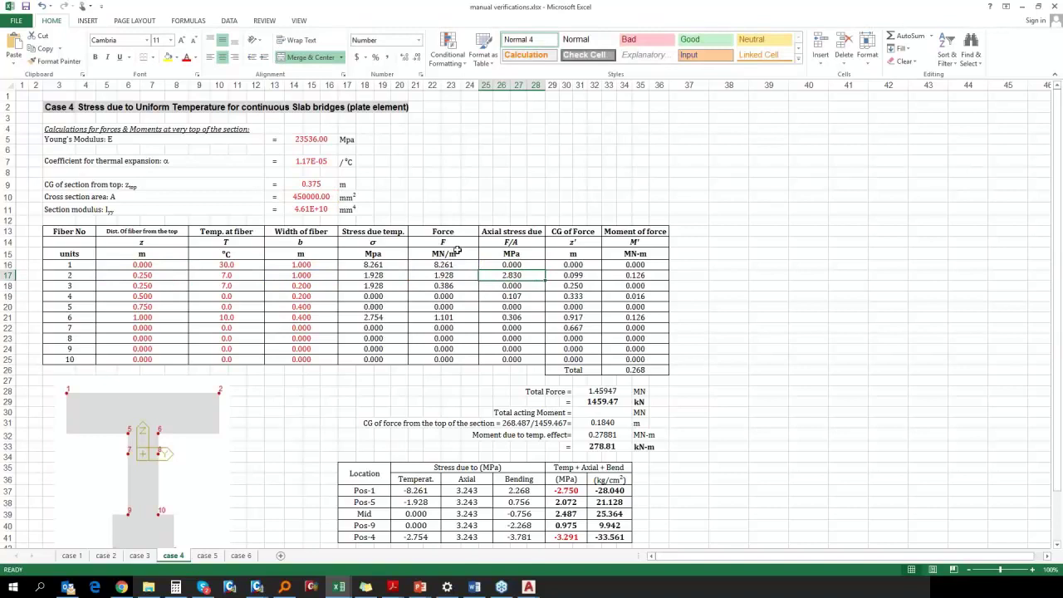
double_click(518, 276)
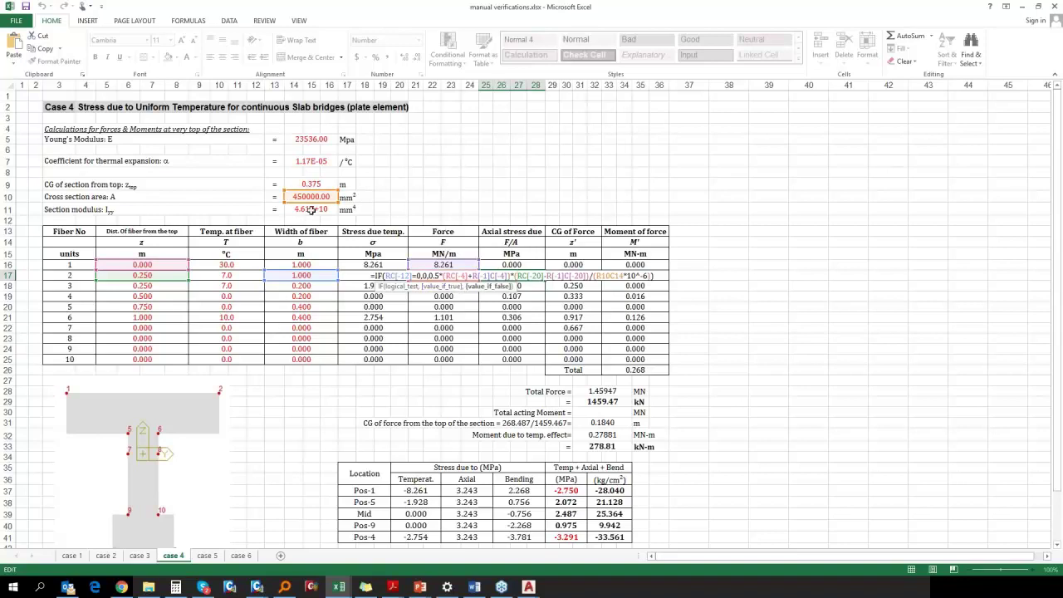
key(Return)
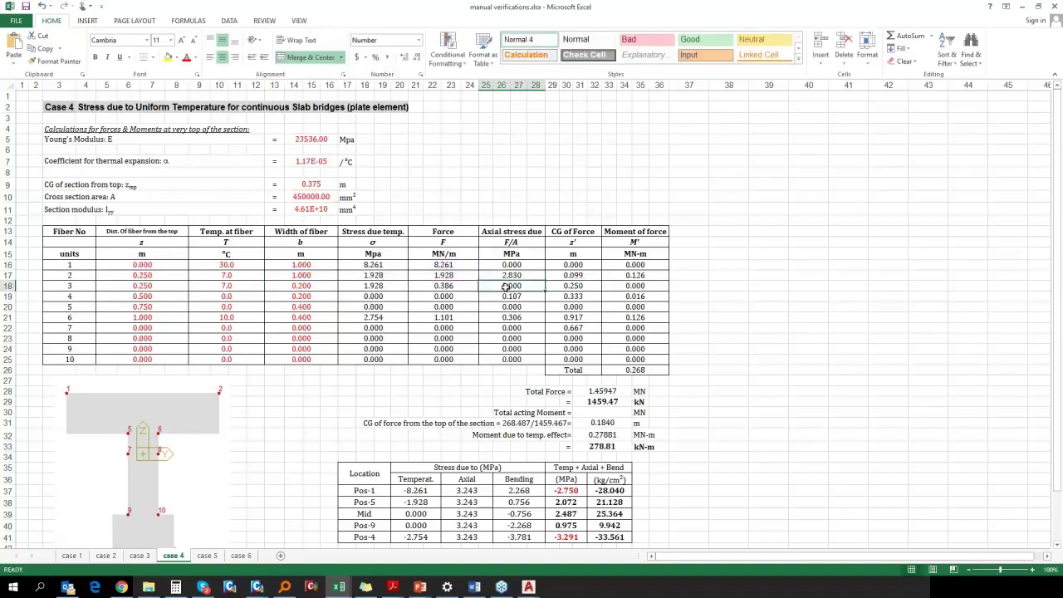
key(F2)
key(Tab)
Step: Go through the CG of Force values of the upper fibers and compare them with the section sketch
click(573, 327)
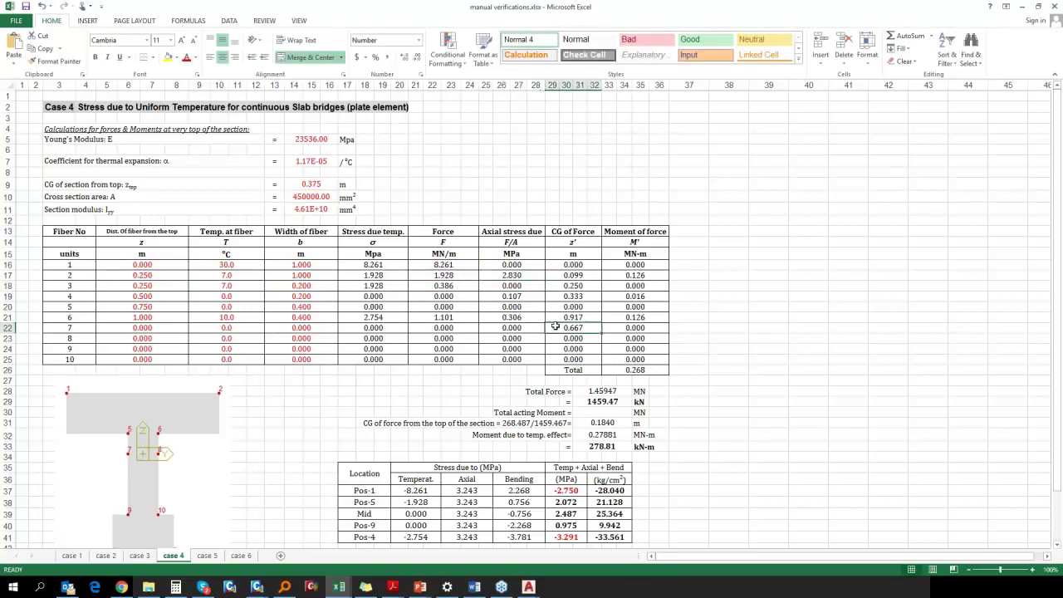
click(573, 265)
key(Down)
key(Down)
key(Down)
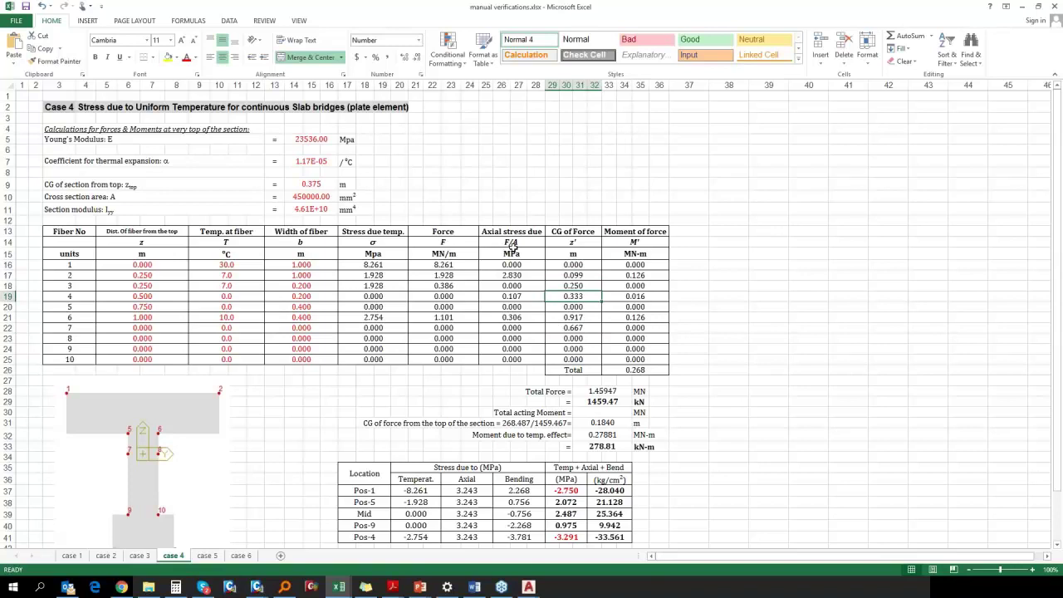
scroll(147, 415, down, 1)
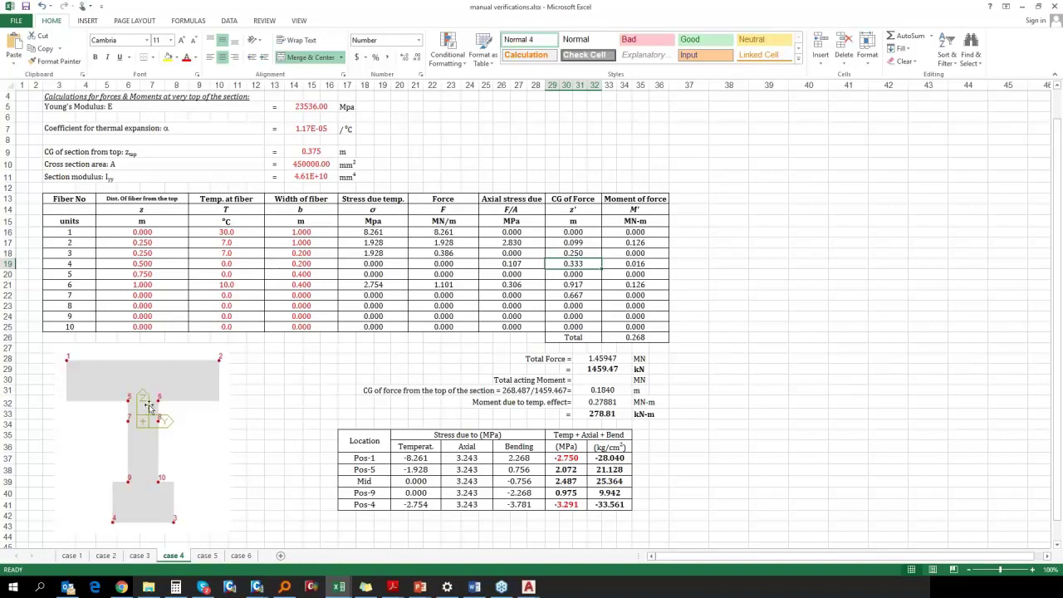
click(580, 236)
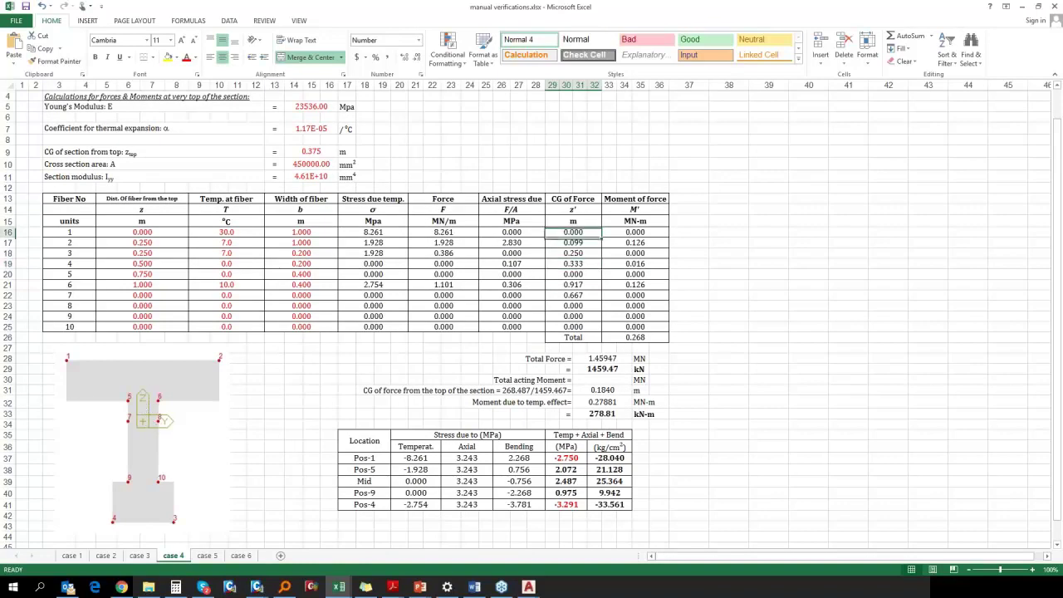
click(580, 243)
click(580, 253)
click(580, 263)
key(Down)
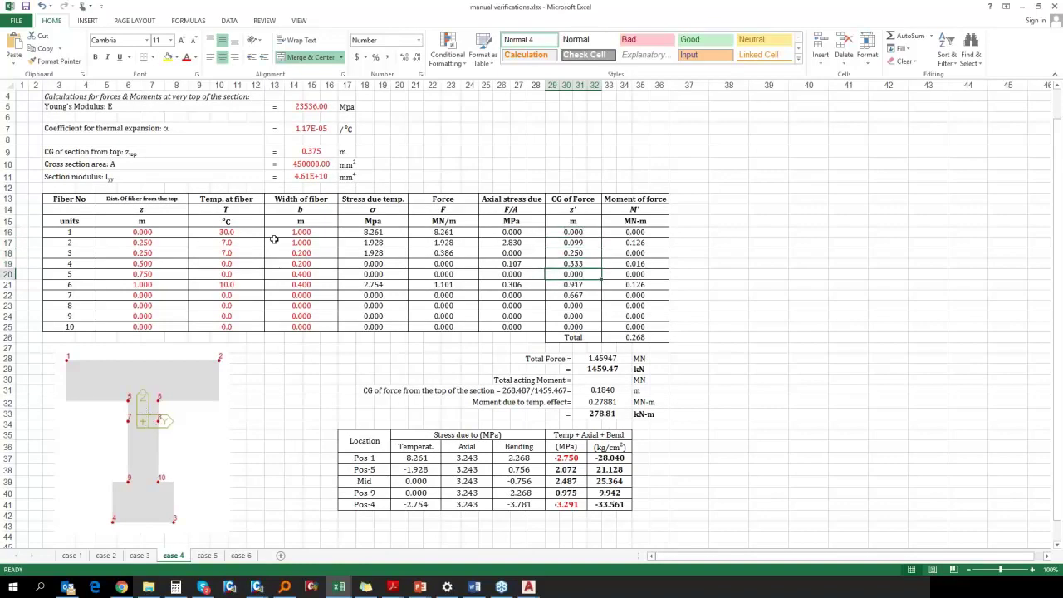
click(587, 235)
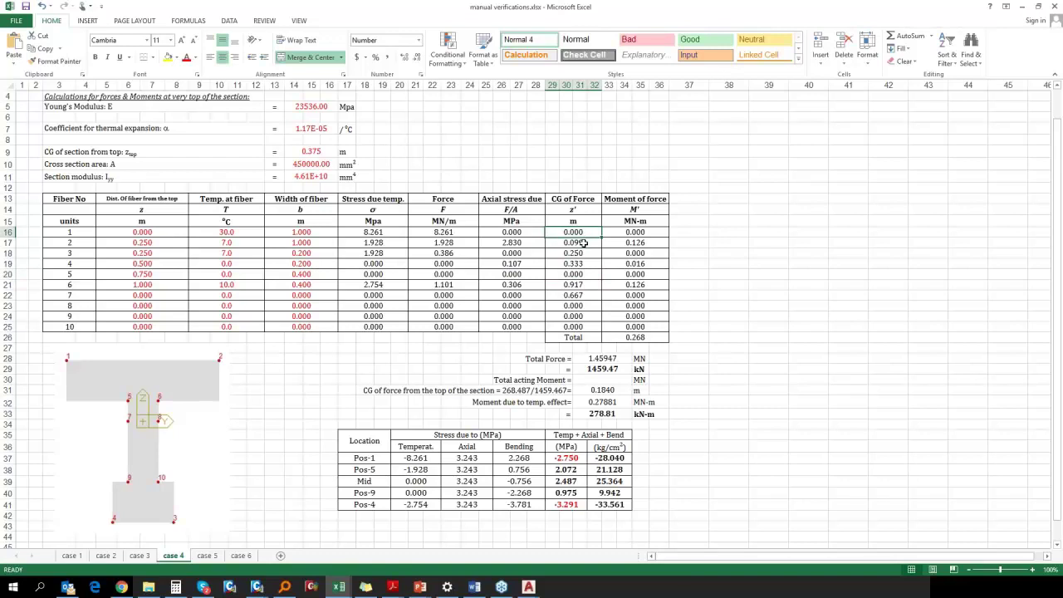
click(584, 242)
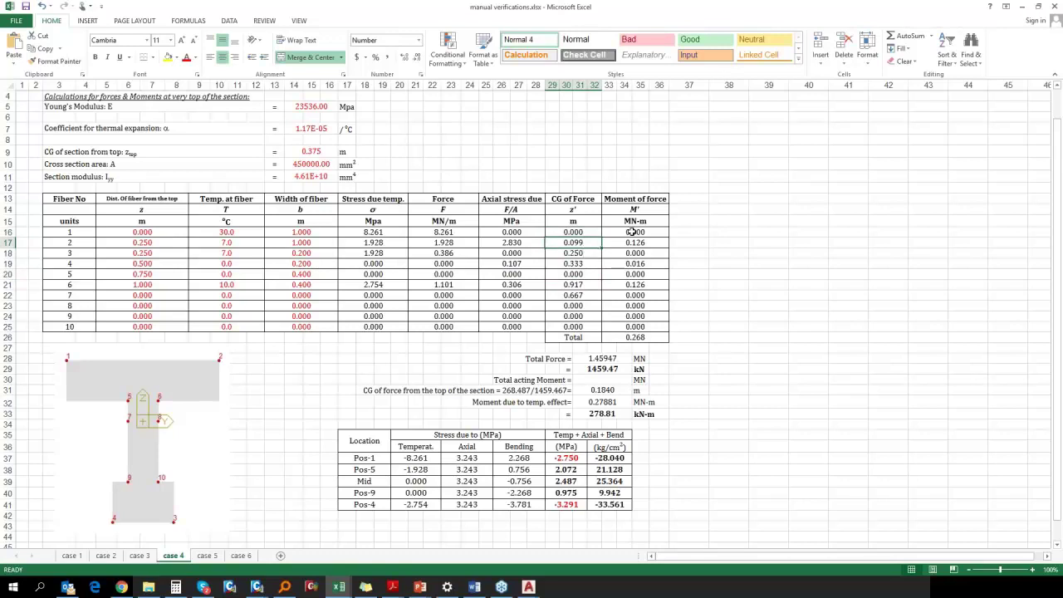
Step: Inspect the Moment of force formula of fiber 1 and review the axial stress and moment columns it relates to
double_click(630, 233)
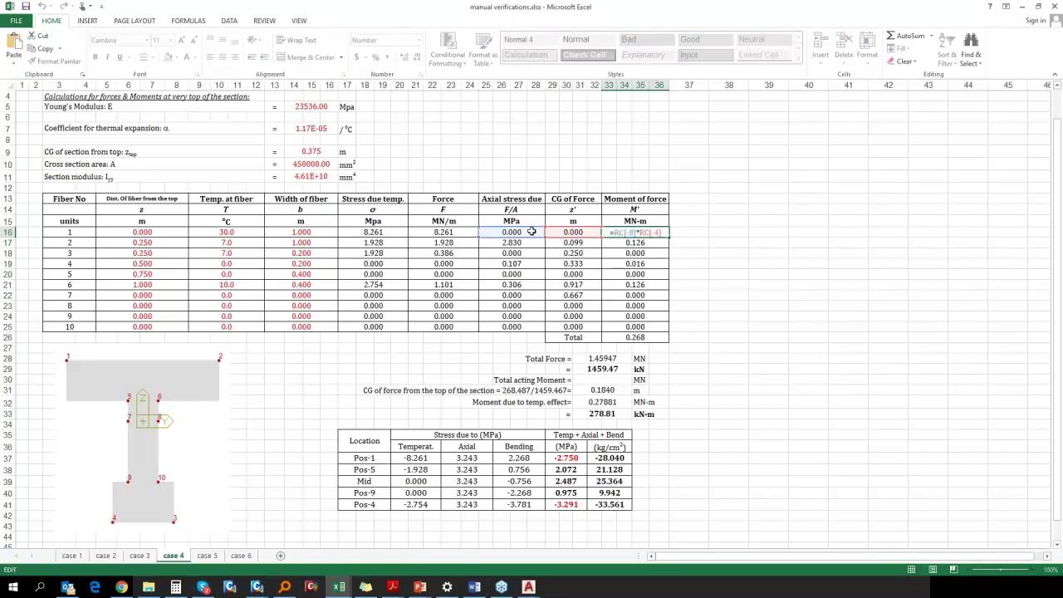
key(Escape)
click(512, 284)
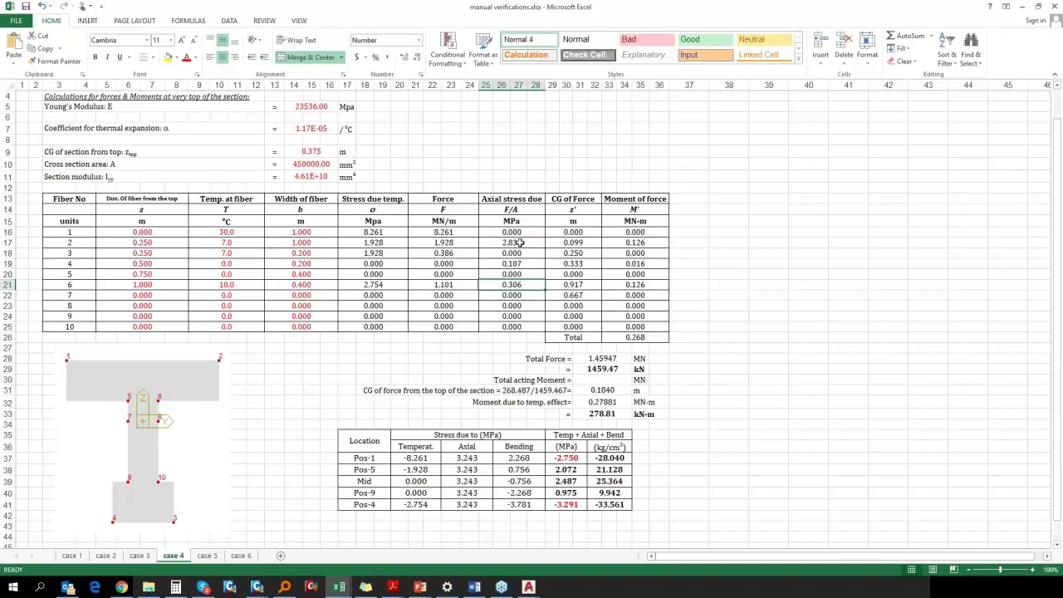
click(651, 253)
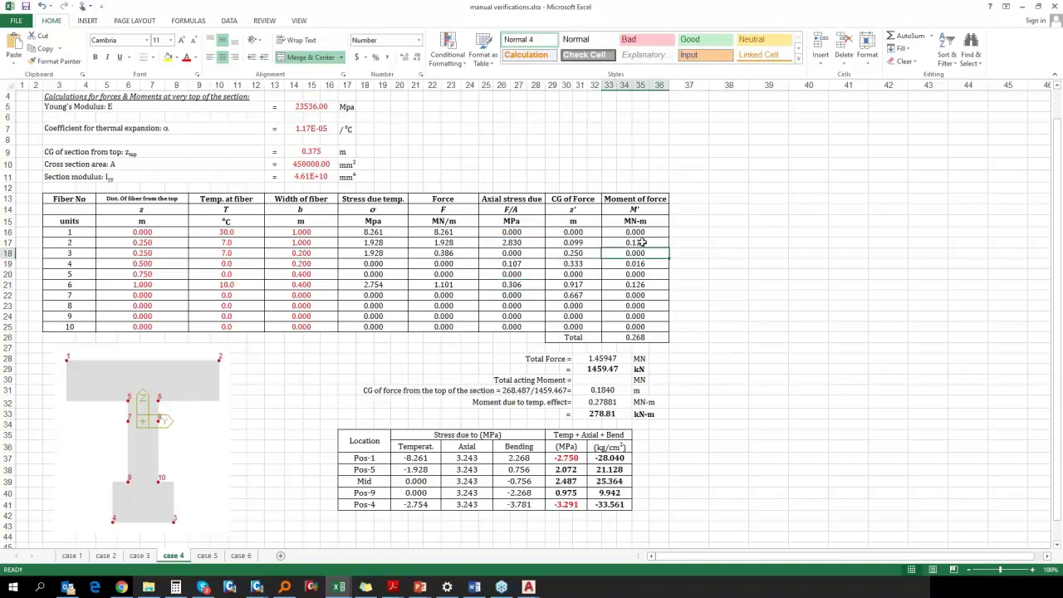
Step: Examine the total force result in kN below the fiber table, including its formula
scroll(480, 305, down, 4)
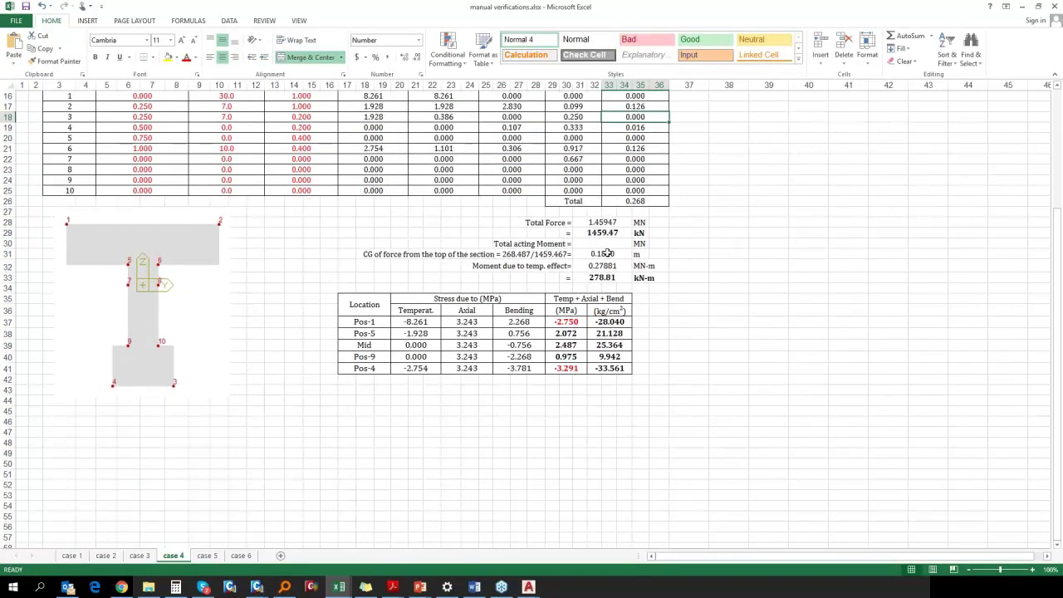
click(611, 236)
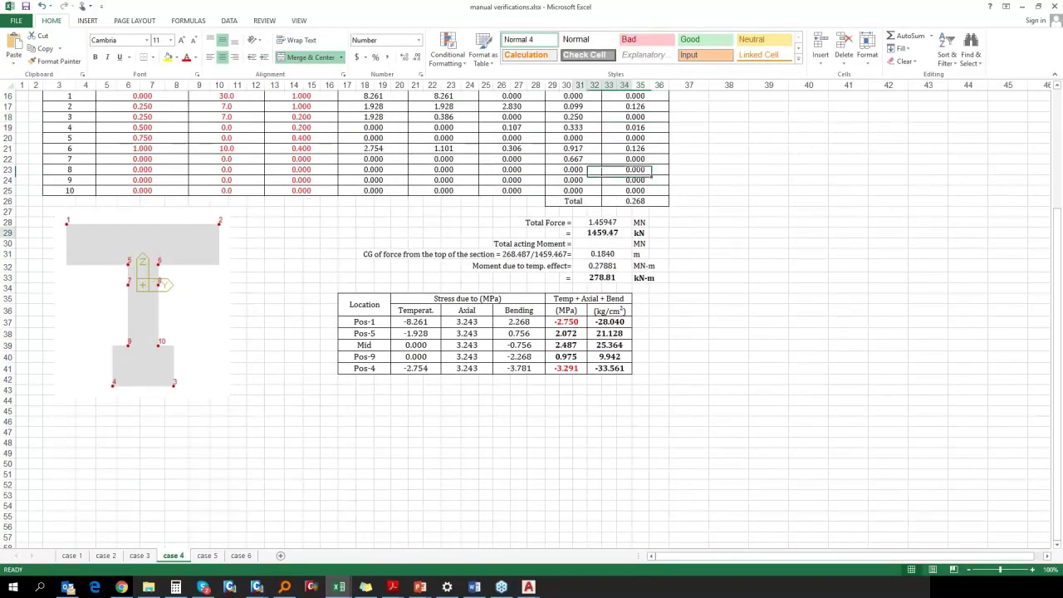
double_click(613, 233)
key(Escape)
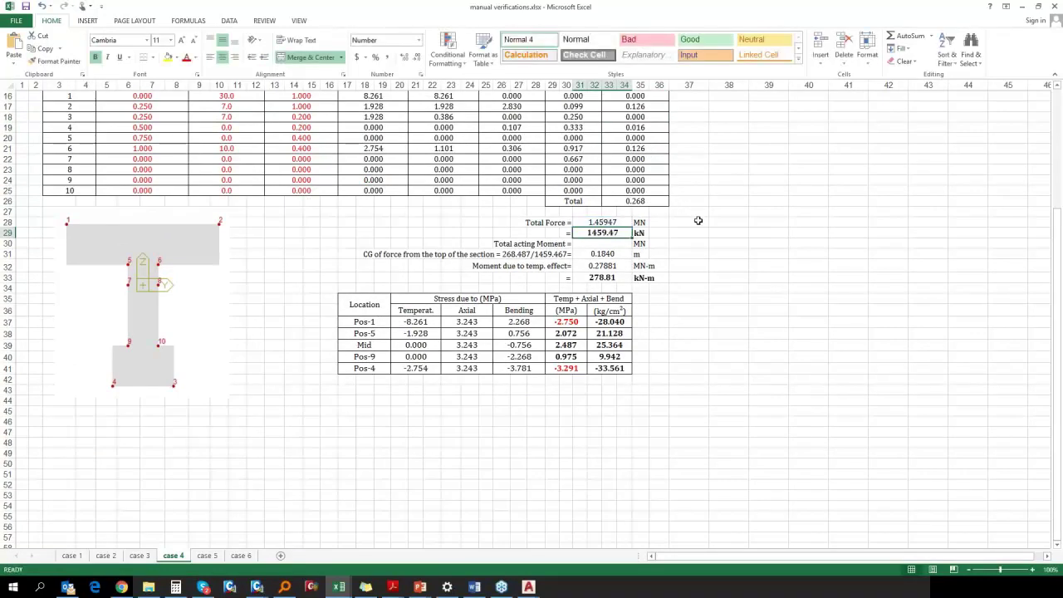
Step: Review the temperature moment in kN-m and trace the formula for the CG of force from the section's top
click(609, 278)
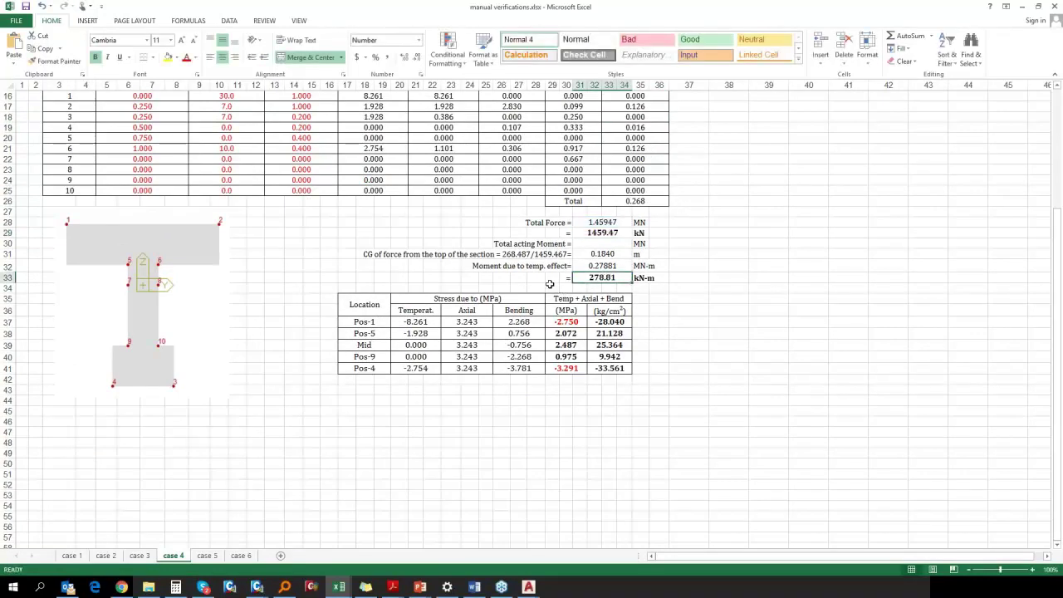
double_click(603, 254)
scroll(683, 249, up, 5)
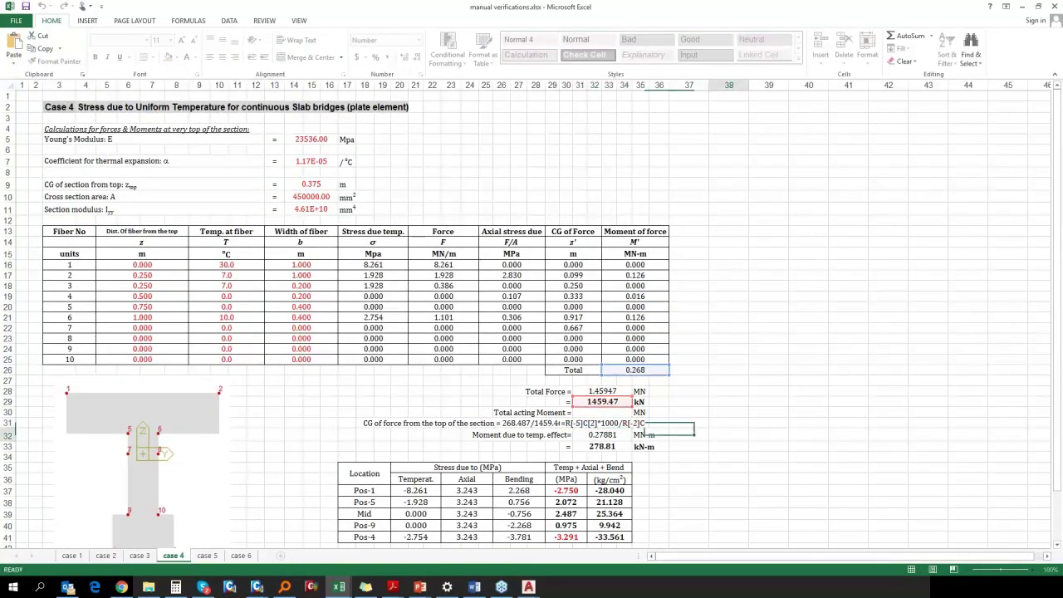
click(712, 434)
scroll(625, 428, down, 2)
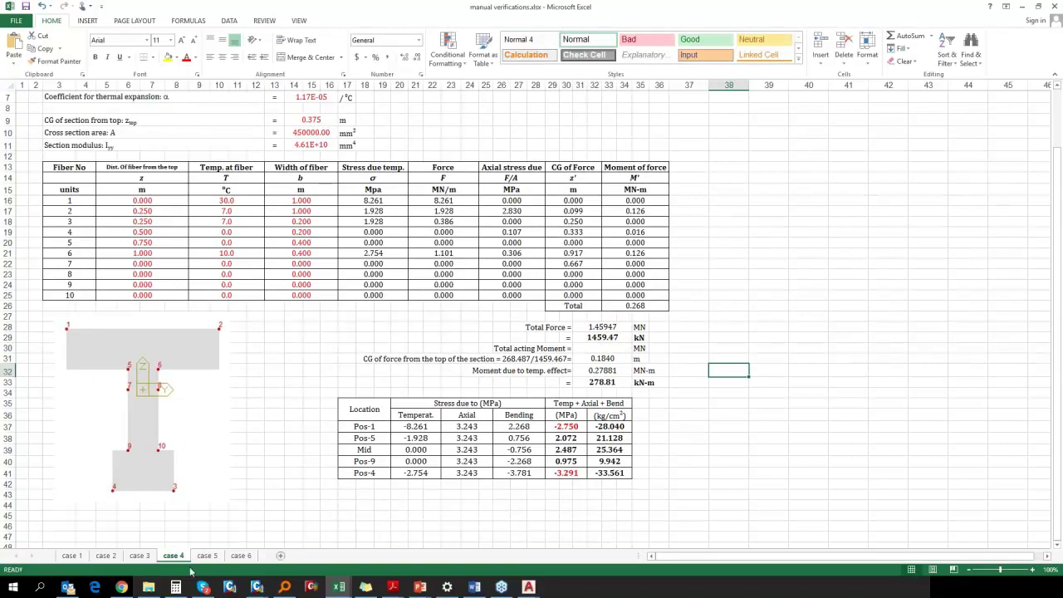
click(609, 383)
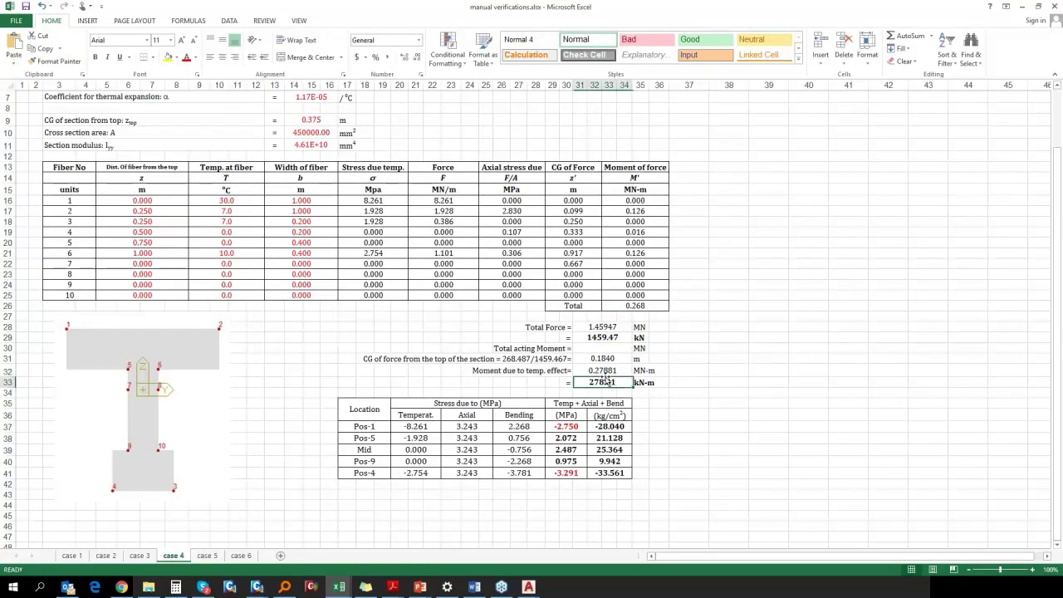
Step: Inspect the formula for the combined temperature, axial and bending stress in MPa at Pos-1
click(746, 436)
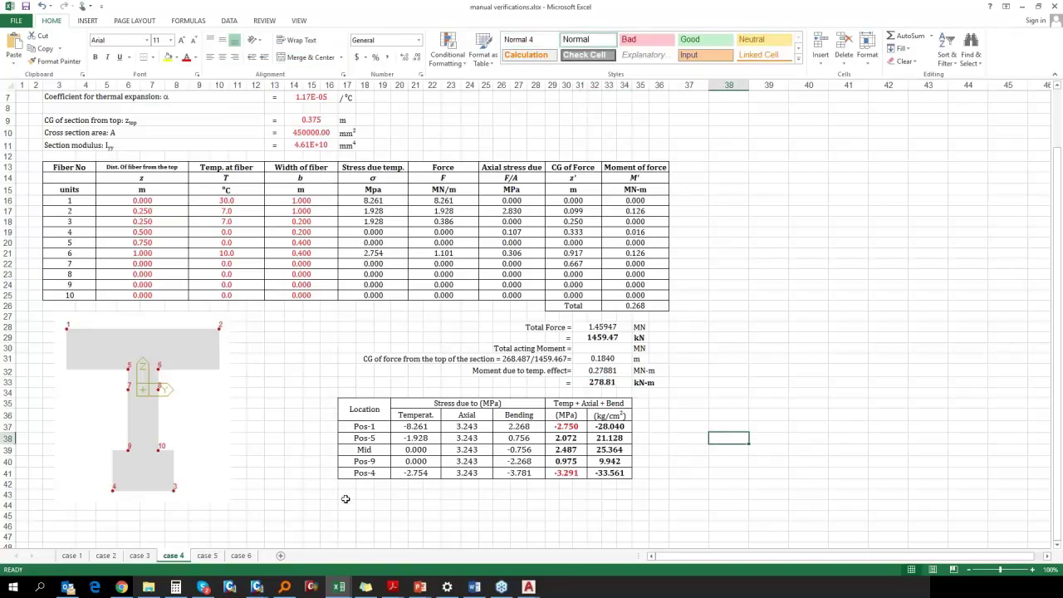
scroll(640, 492, down, 2)
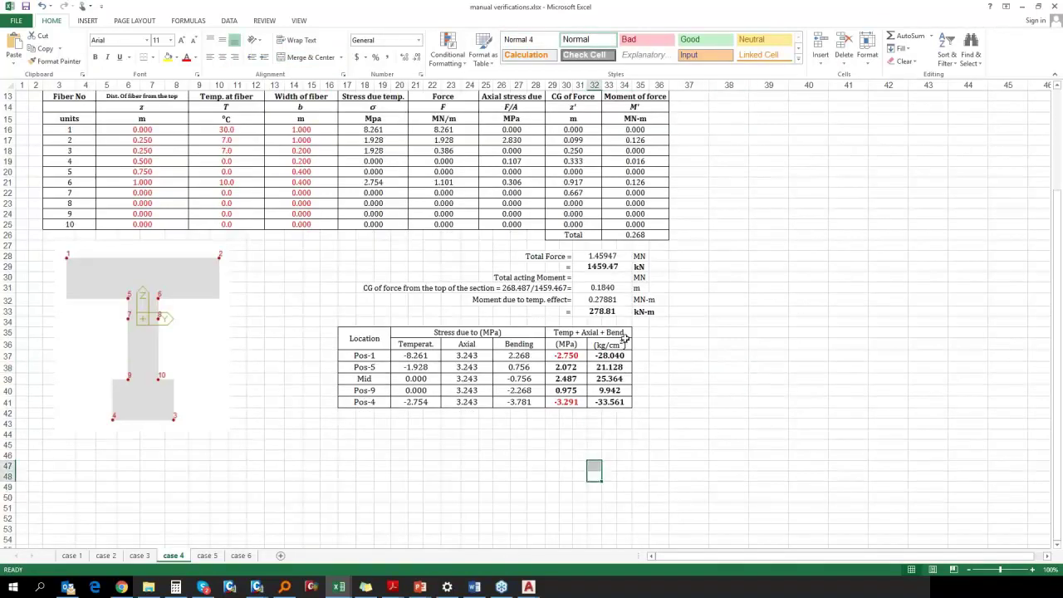
double_click(568, 356)
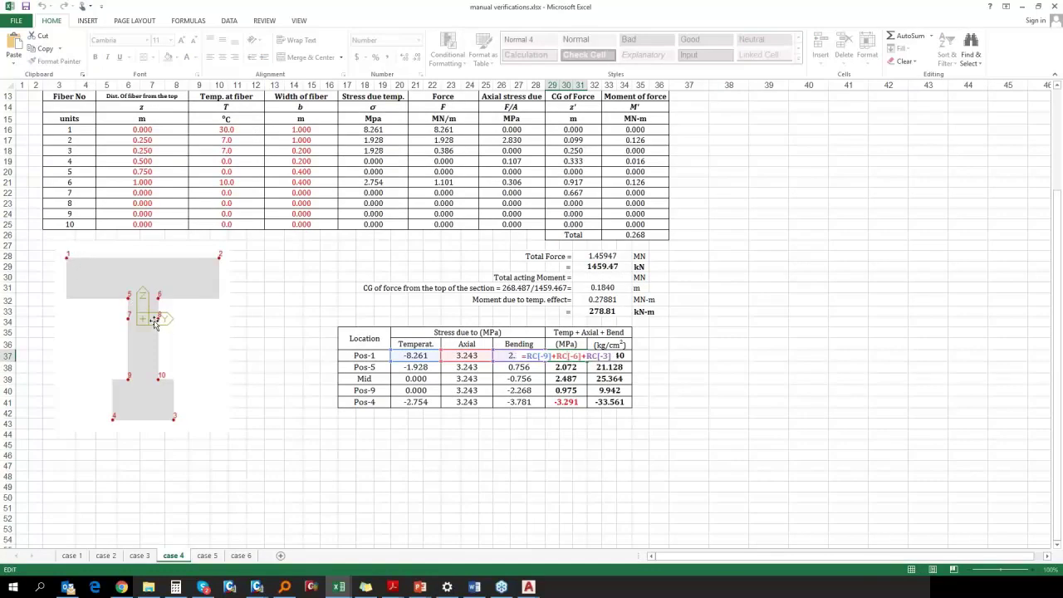
key(Escape)
Step: Trace the Pos-1 temperature stress formula back to Young's modulus, the thermal expansion coefficient and the fiber 1 temperature
double_click(411, 355)
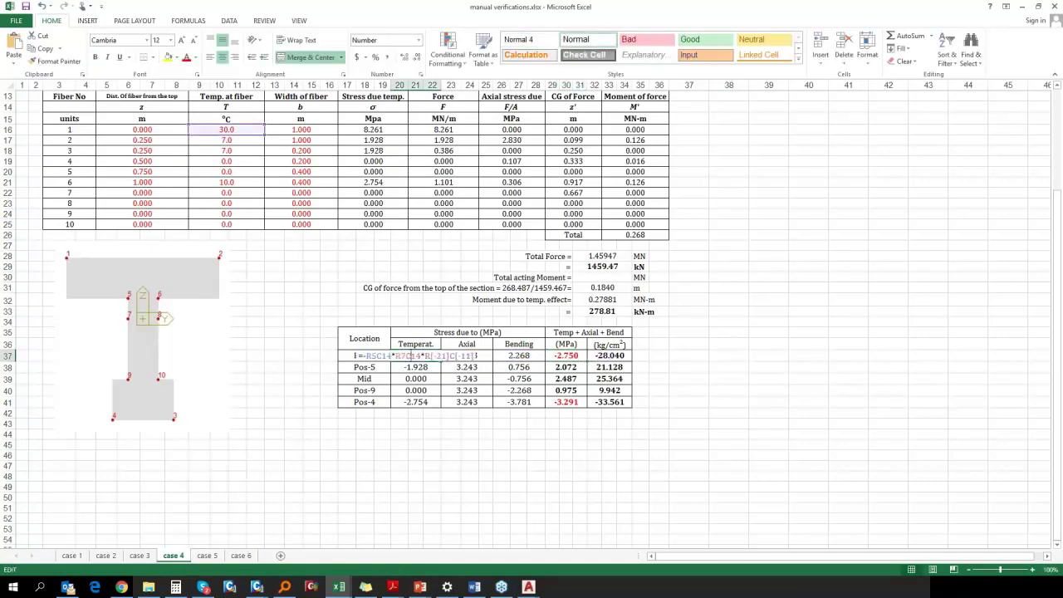
scroll(278, 203, up, 4)
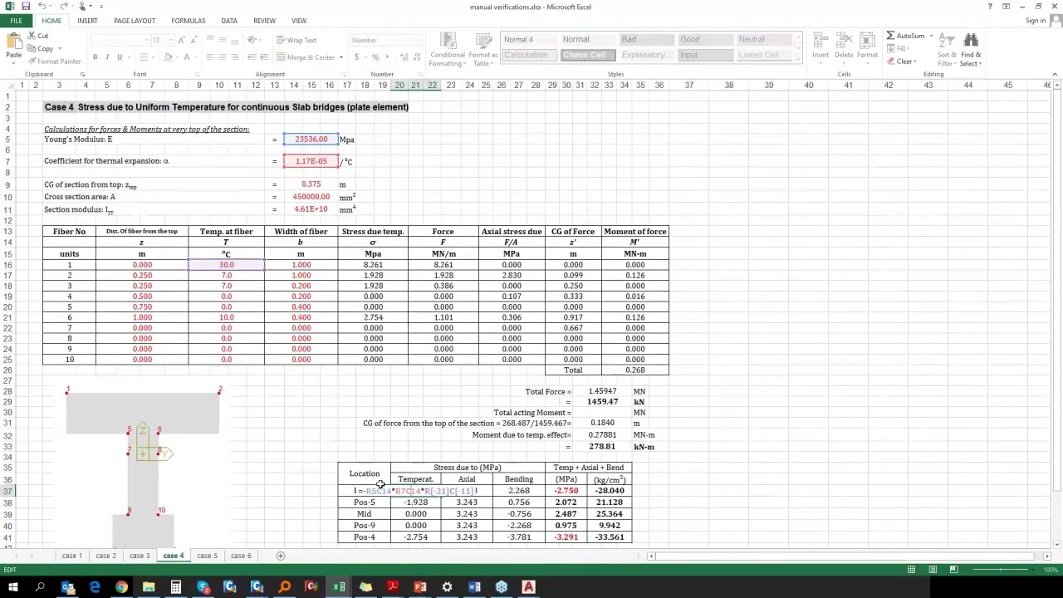
key(Escape)
scroll(422, 427, down, 3)
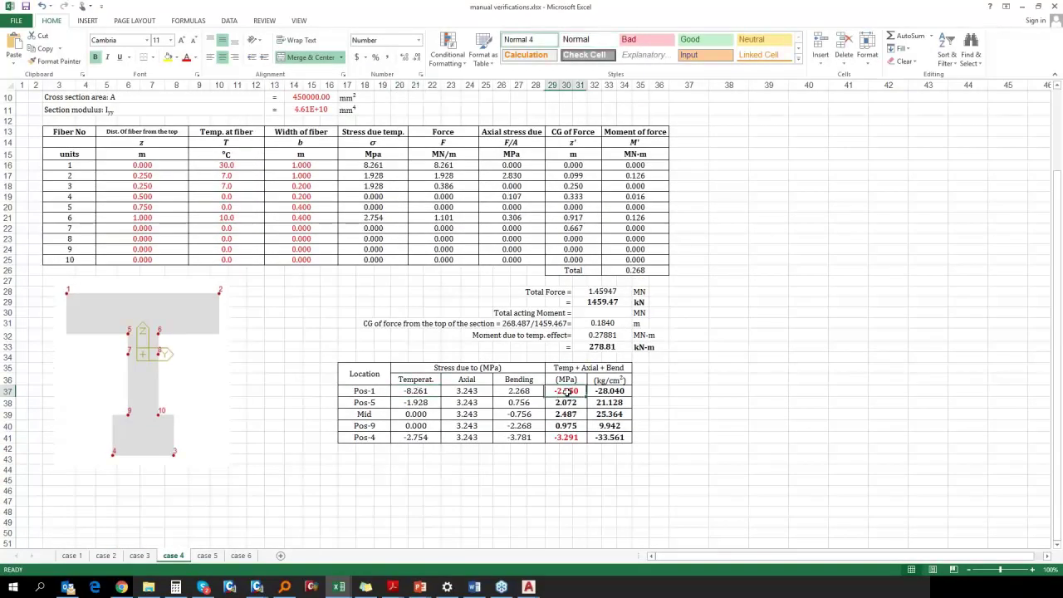
Step: Recheck which stress components feed the Pos-1 combined stress, leaving its formula unchanged
double_click(565, 391)
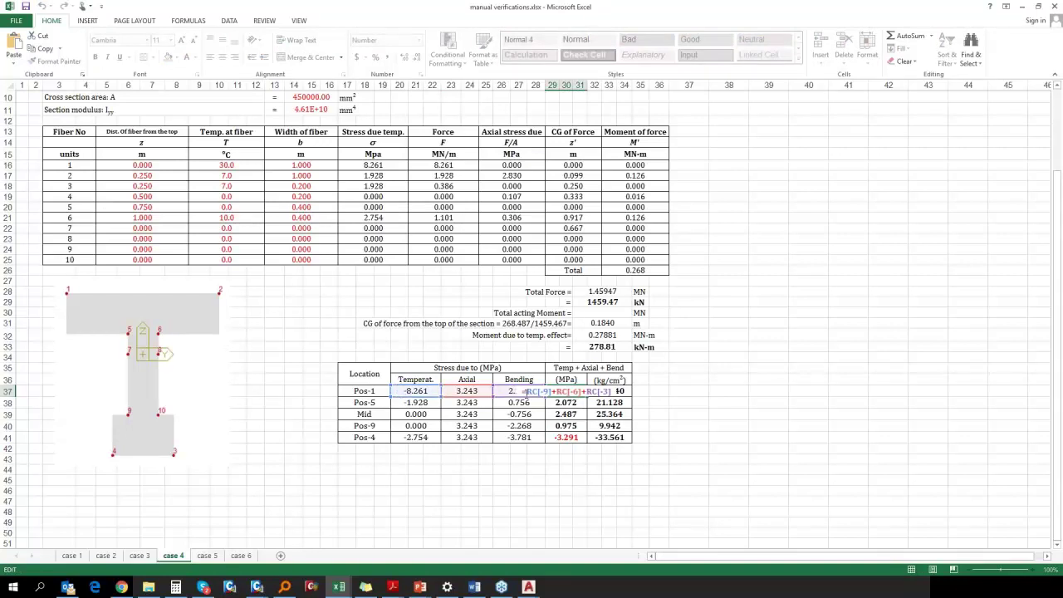
key(Escape)
click(569, 388)
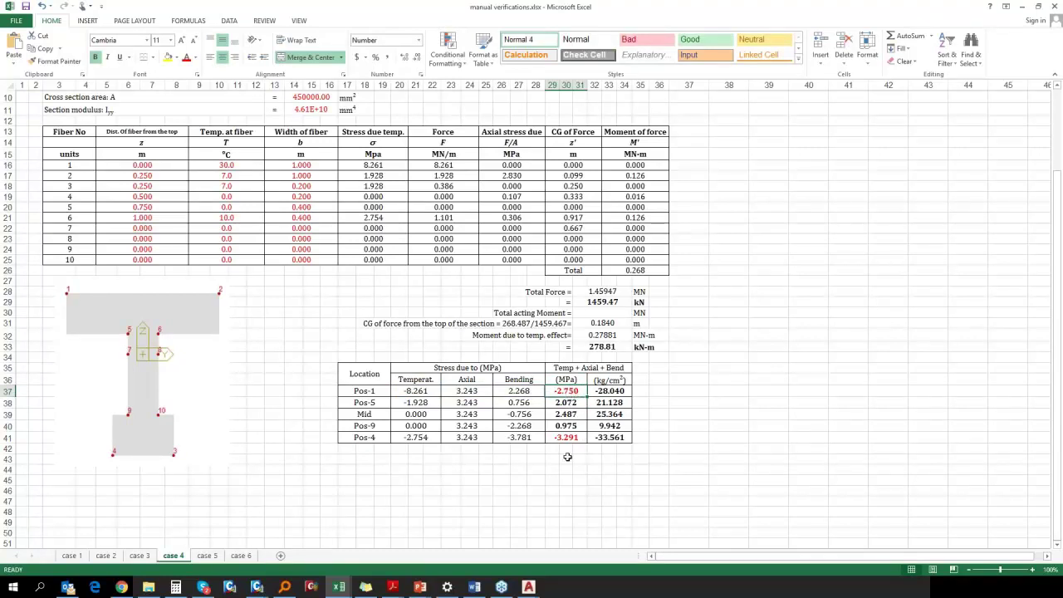
Step: Switch to midas Civil and display the Beam Stresses Diagram for load case TG, combined stress at position 1 (-y,+z), with values in a side view
click(1022, 7)
click(257, 468)
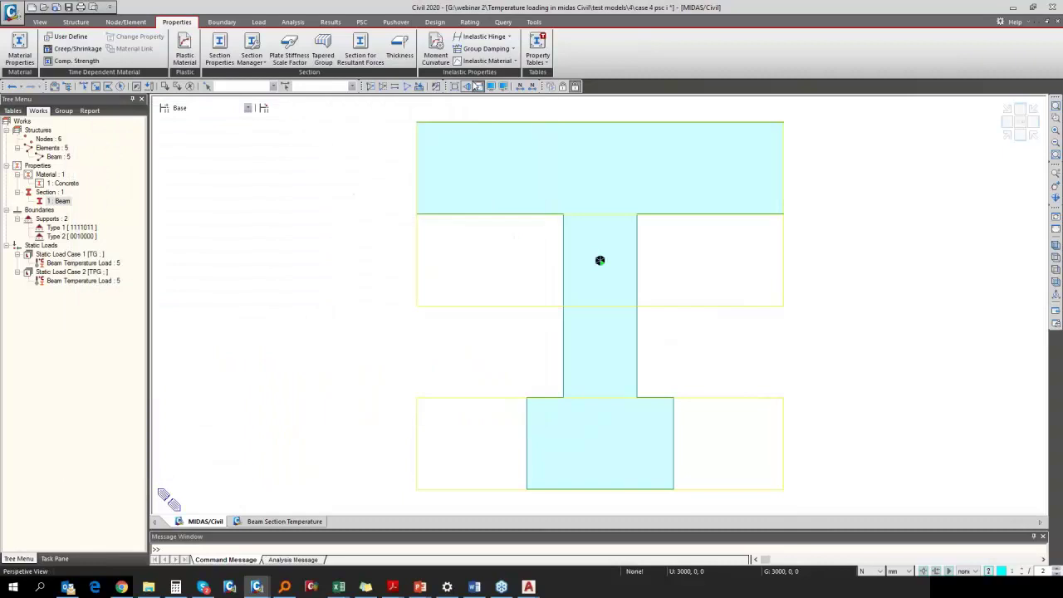
click(336, 21)
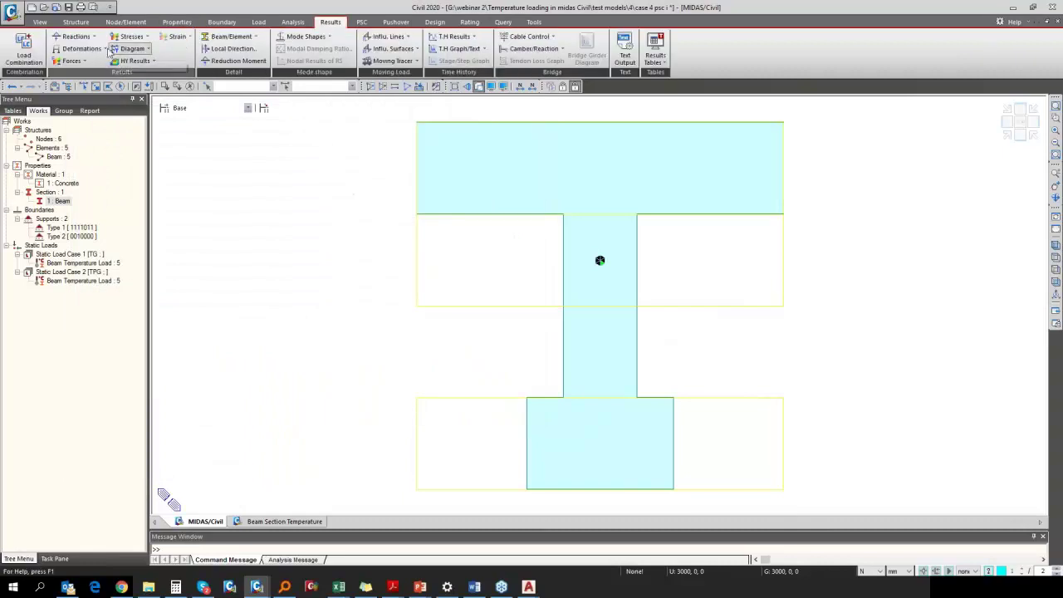
click(132, 37)
click(156, 74)
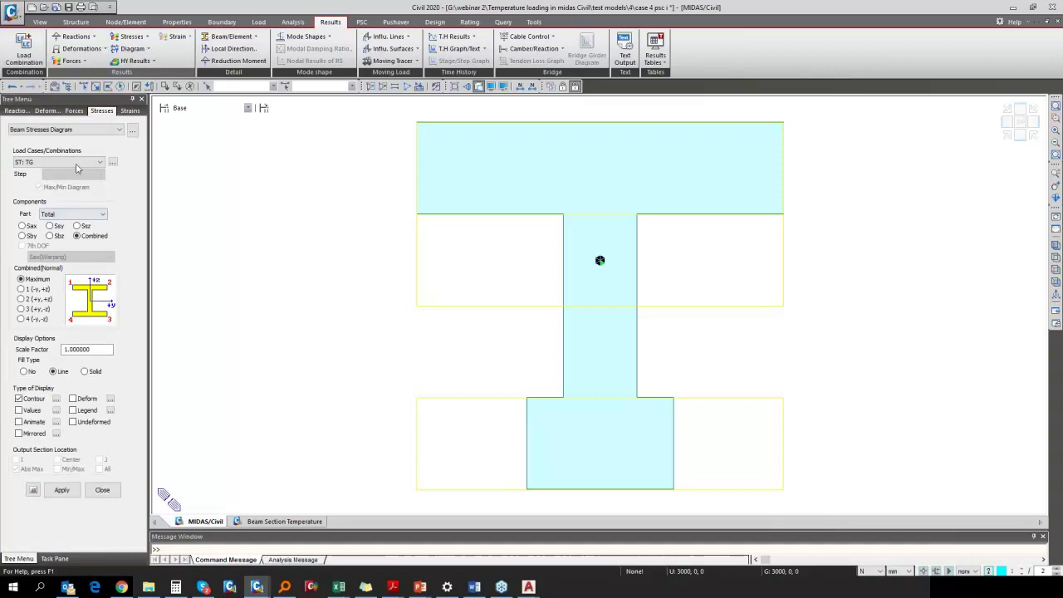
click(75, 163)
click(72, 173)
click(31, 410)
click(61, 490)
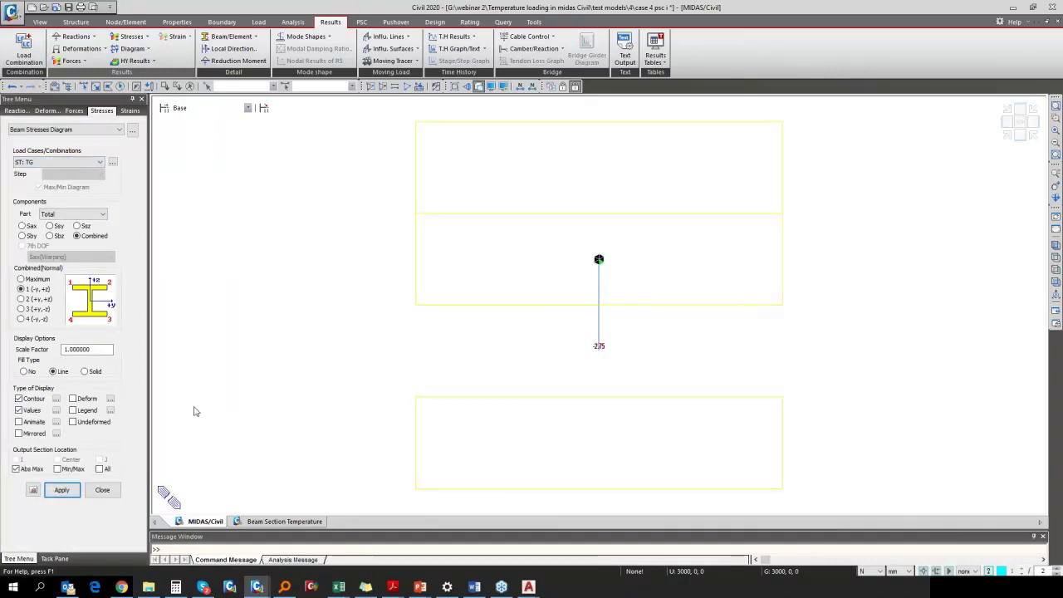
click(1018, 133)
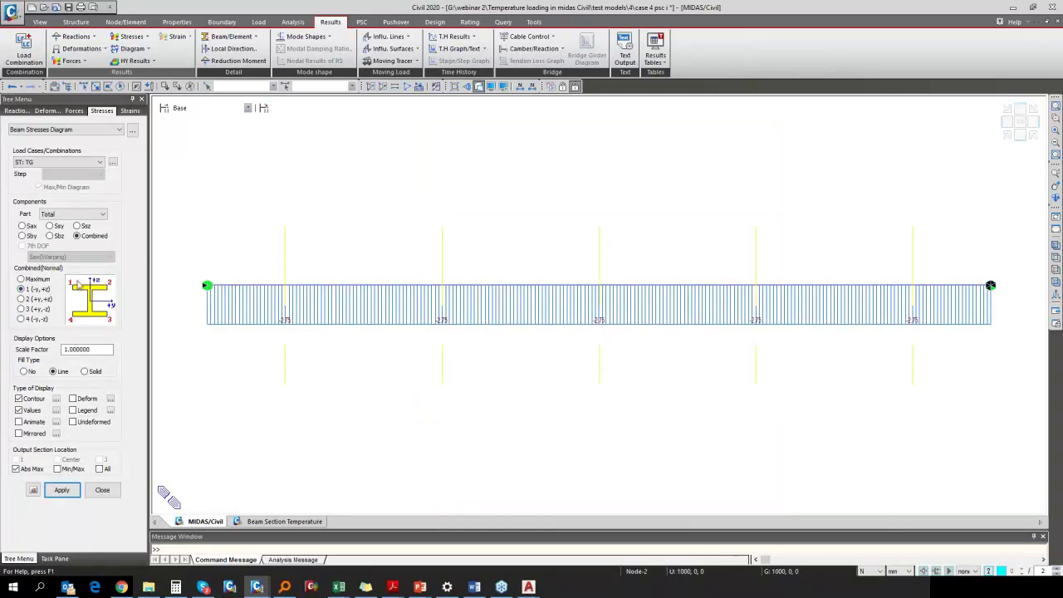
Step: Display the combined beam stress at position 4 (-y,-z) and compare it with the Pos-4 result in the manual verifications workbook
click(21, 319)
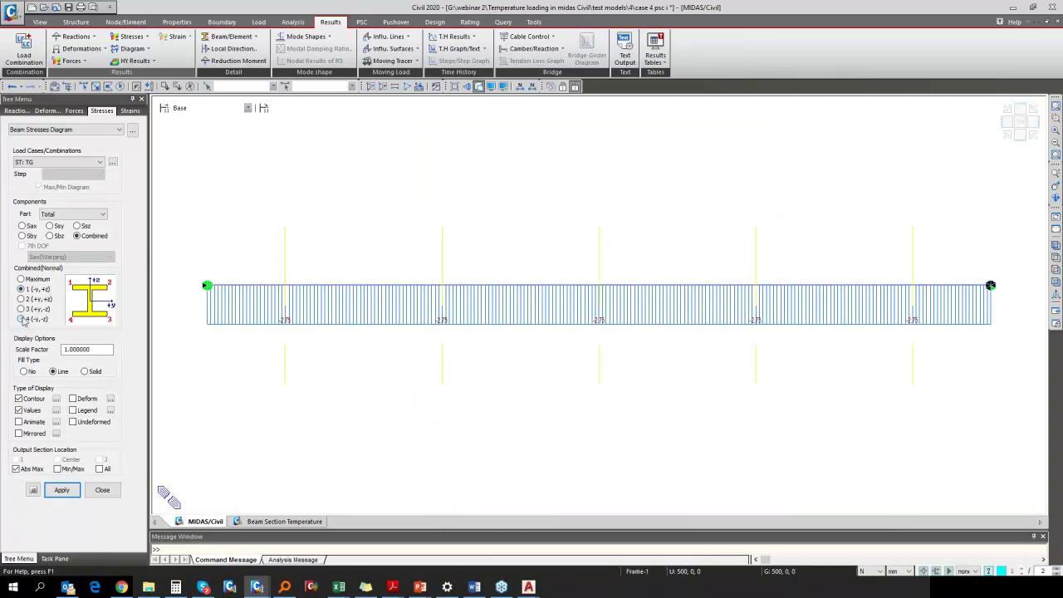
click(62, 490)
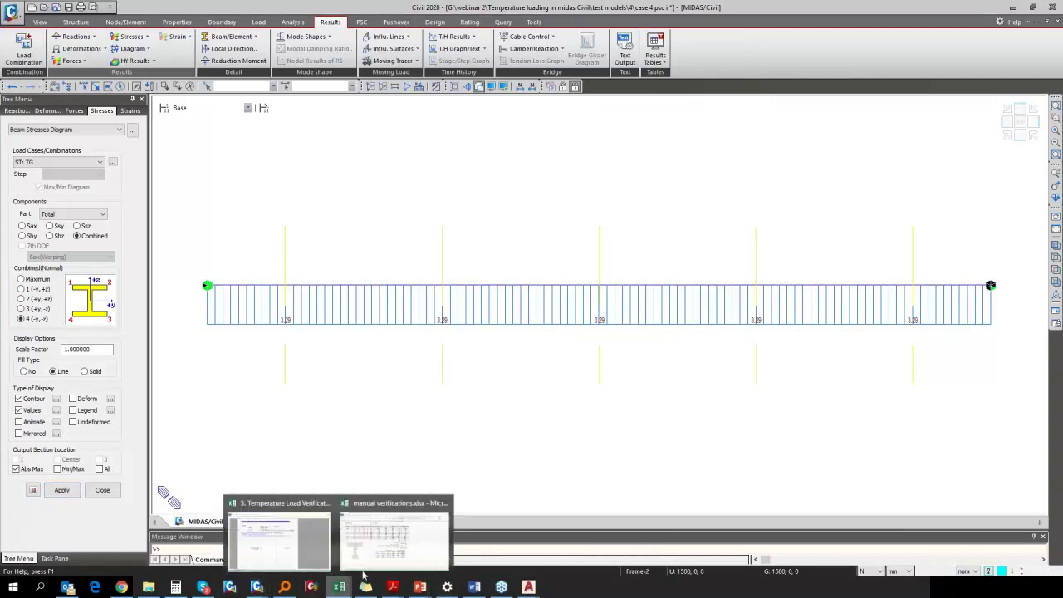
click(396, 535)
click(566, 458)
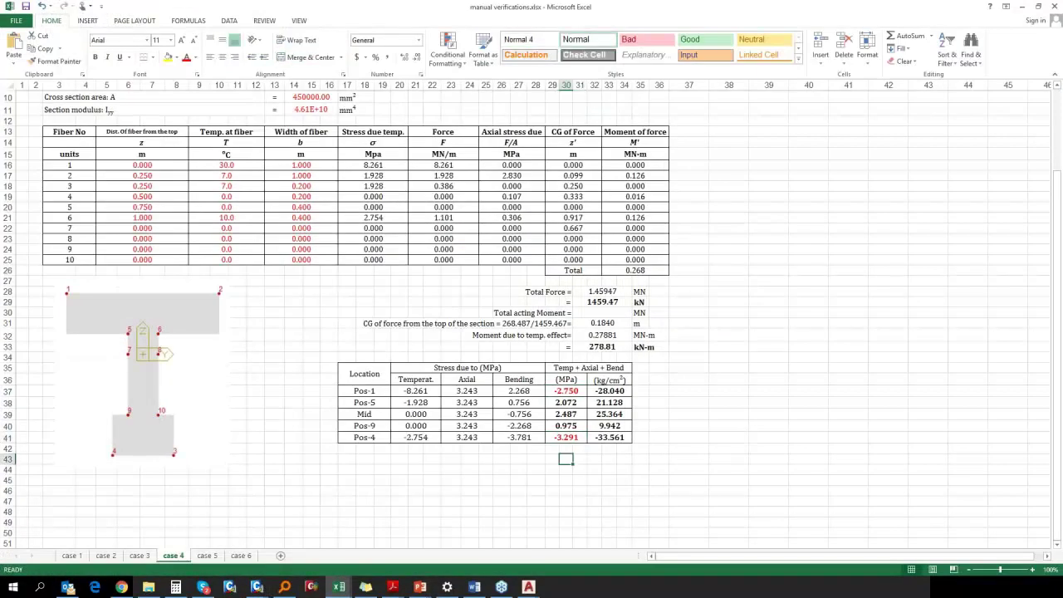
click(608, 480)
scroll(421, 376, up, 3)
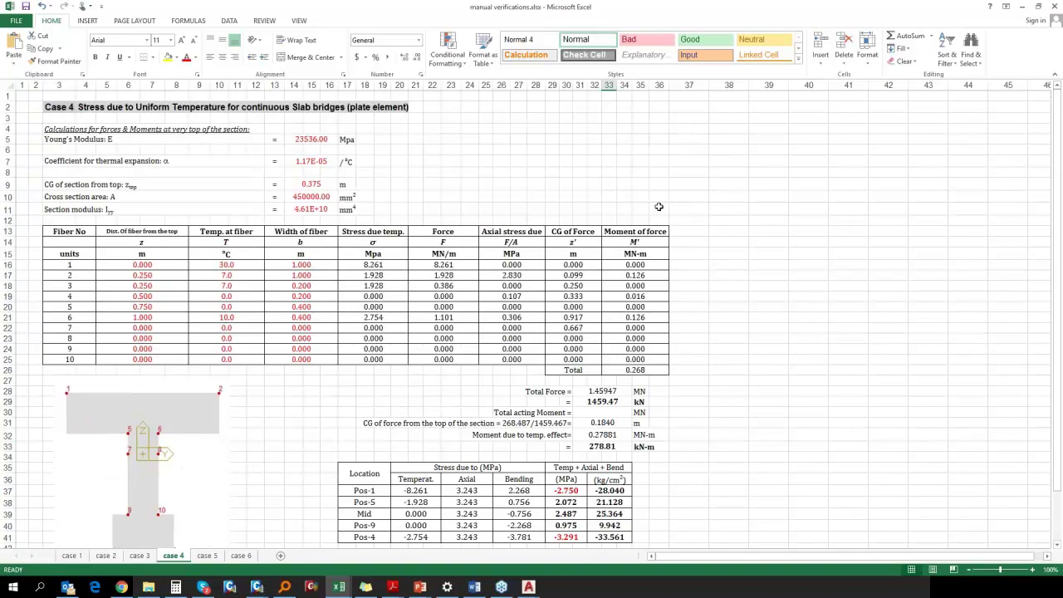
Step: Switch to the running PowerPoint slide show at the IRC 6 Temperature Gradient slide
click(258, 587)
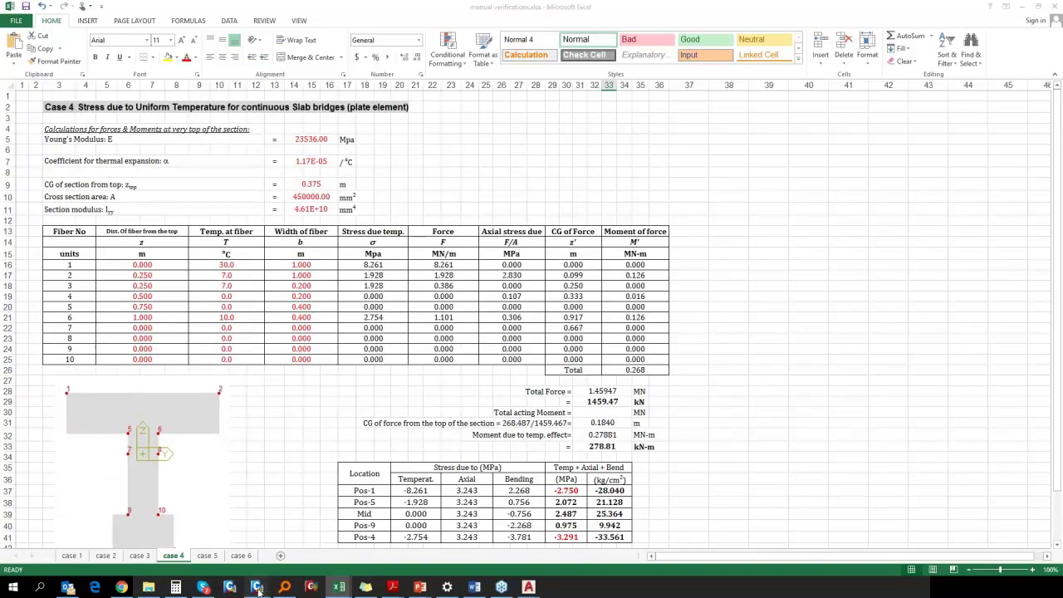
mouse_move(420, 587)
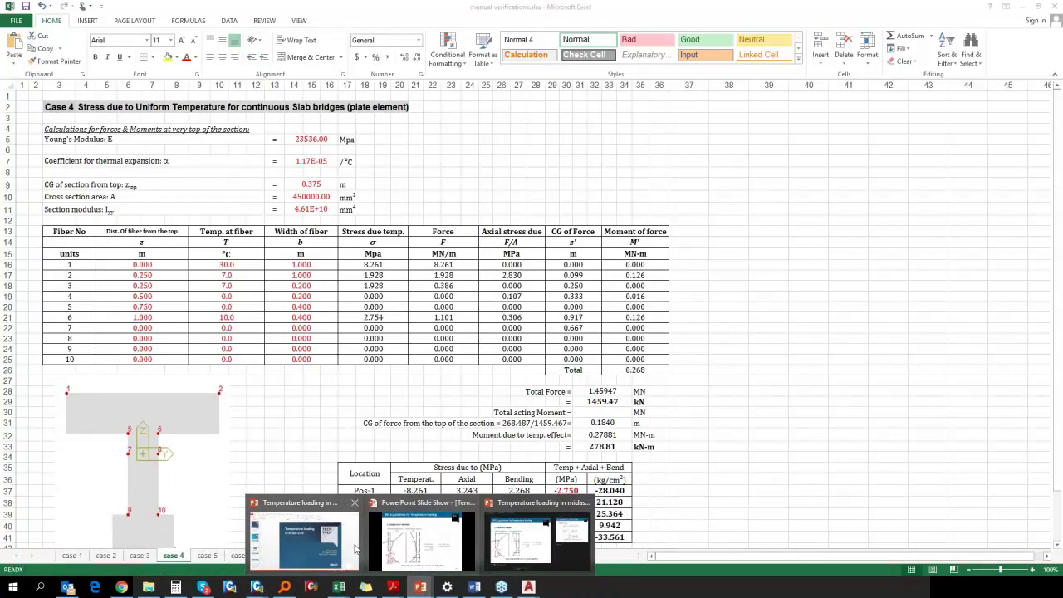
click(415, 540)
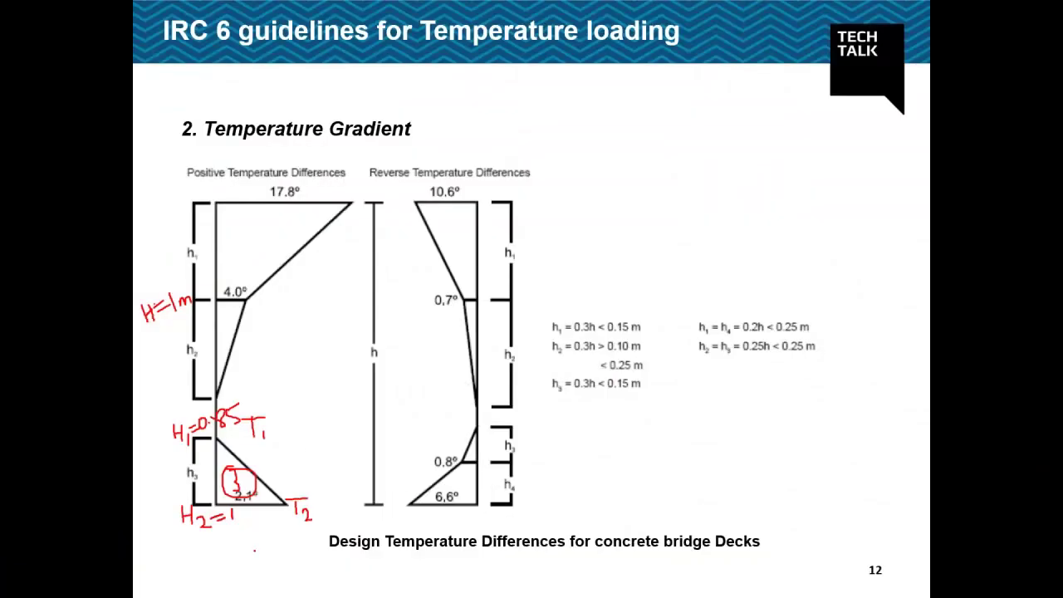
right_click(333, 371)
click(694, 347)
Step: Advance the slide show to the verification slide on uniform temperature stress for continuous slab bridges (plate)
key(Right)
key(Right)
key(Right)
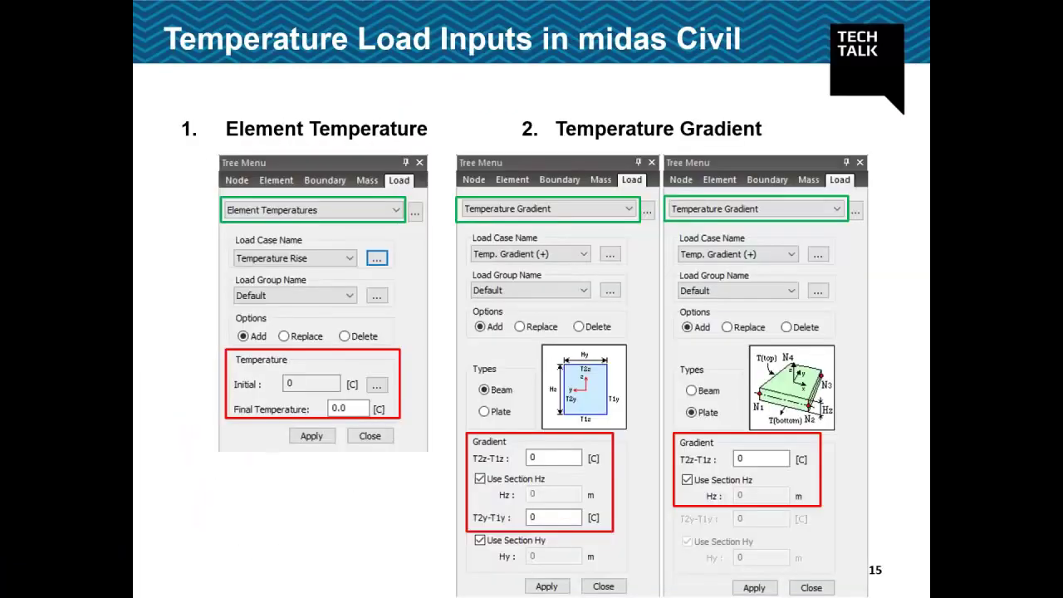
key(Right)
key(Right)
key(Right)
key(Right)
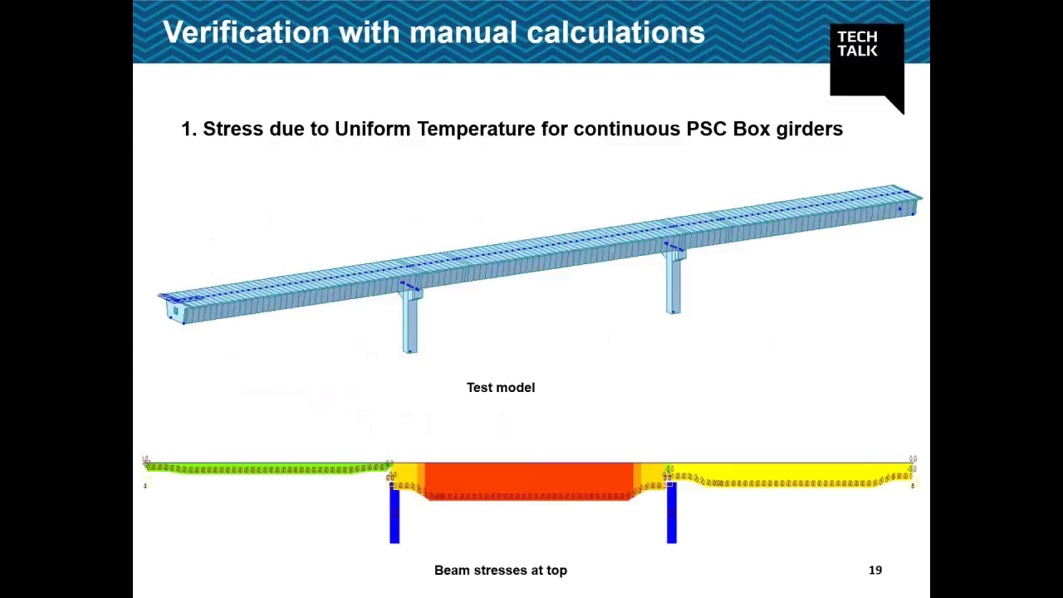
key(Right)
key(Right)
key(Right)
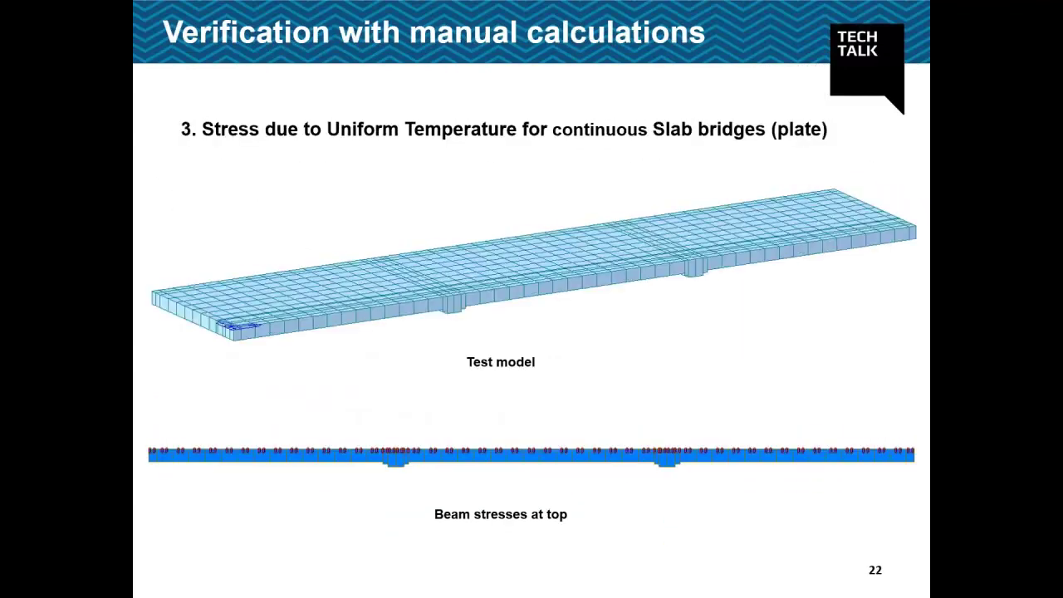
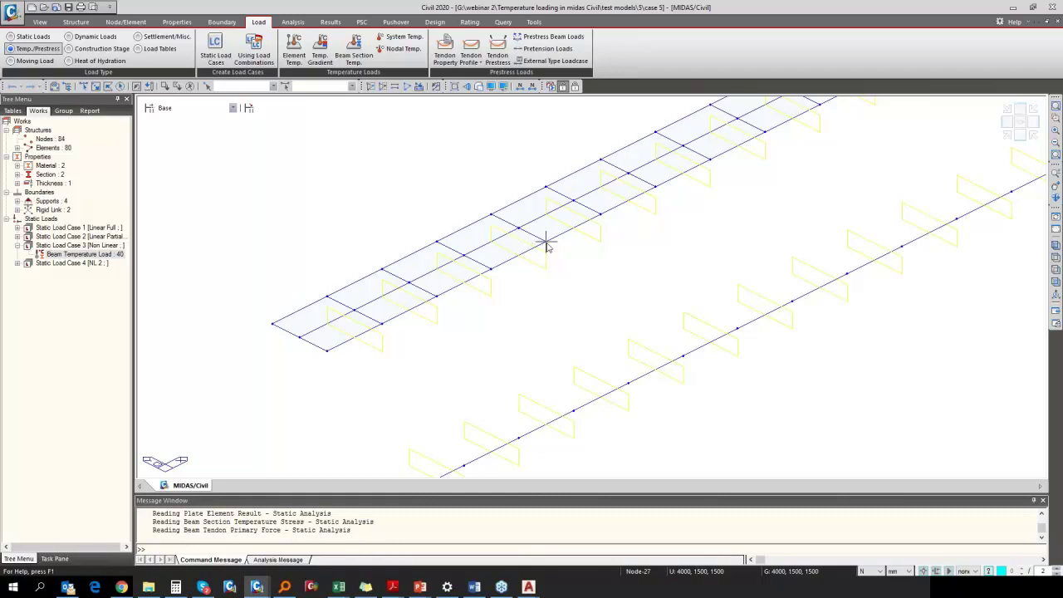
Step: Review the properties of the 500 mm plate thickness in the case 5 model and close them unchanged
click(17, 182)
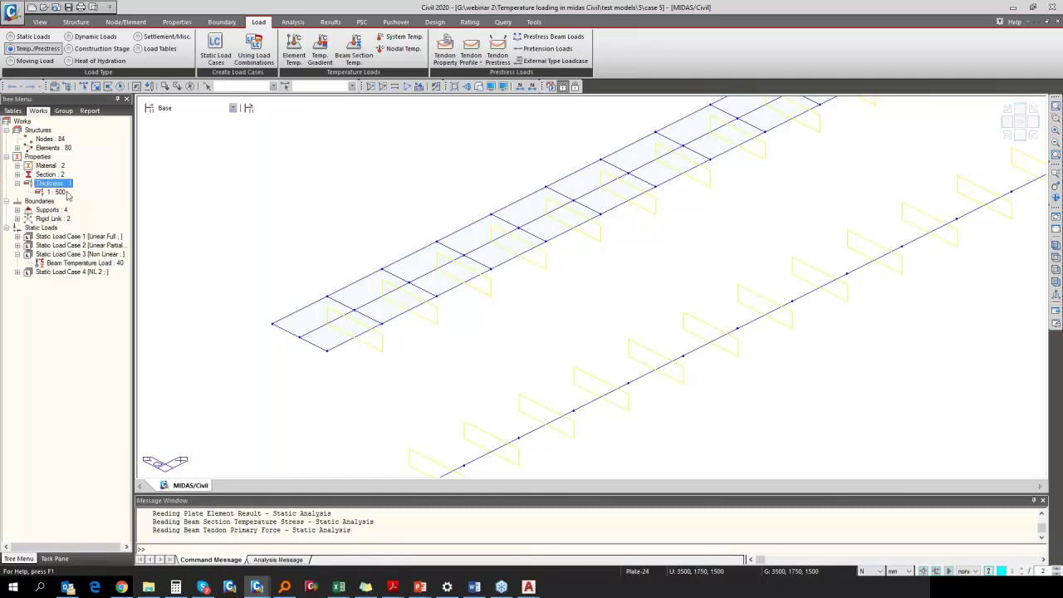
click(56, 192)
right_click(60, 194)
click(95, 332)
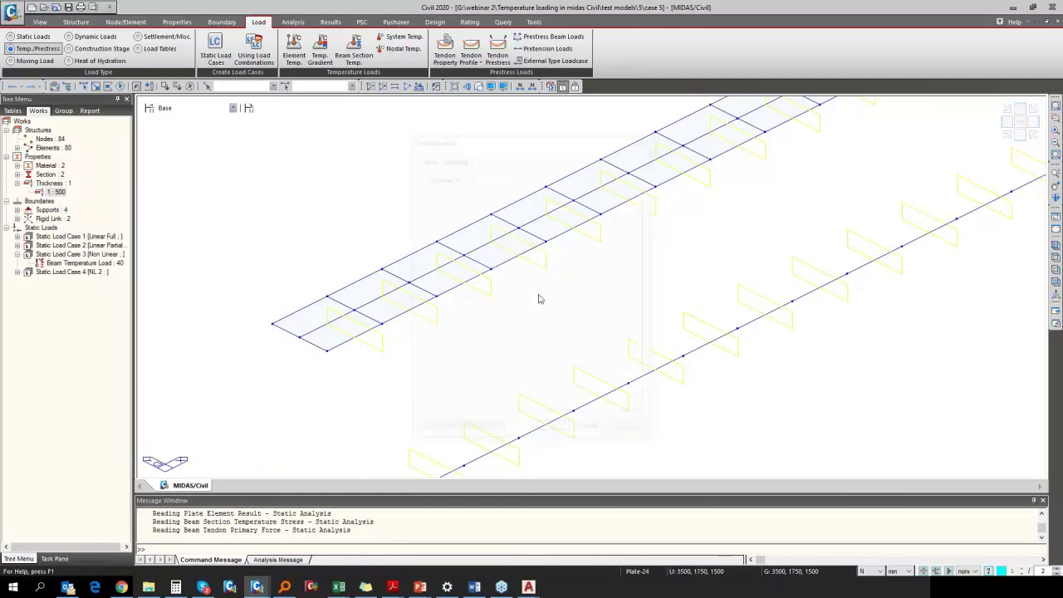
click(592, 432)
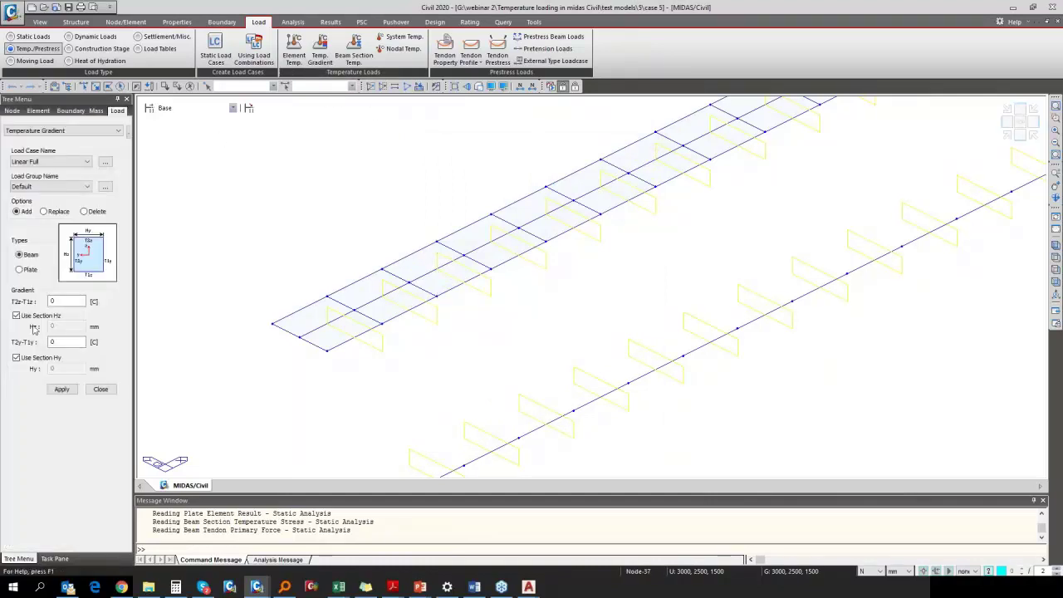
Step: Compare the Temperature Gradient inputs for the Plate type with the Beam Section Temperatures inputs, without applying any load
click(20, 270)
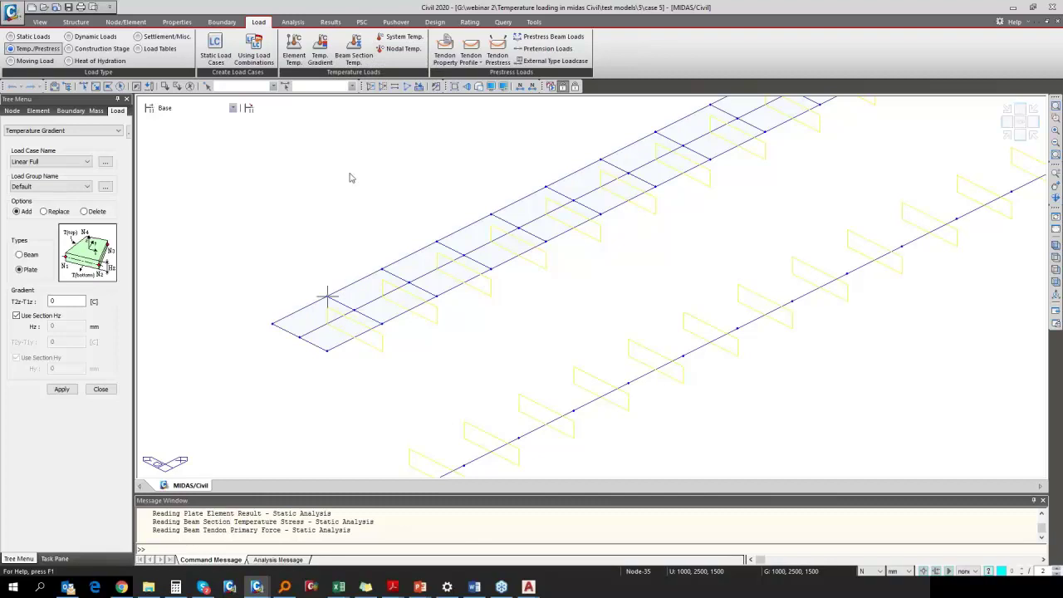
click(355, 56)
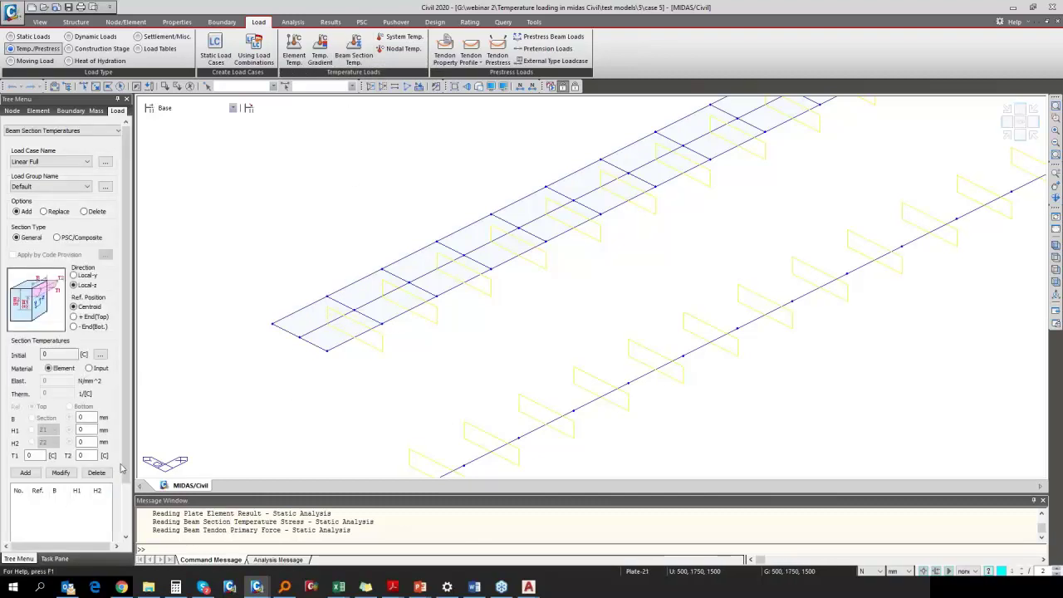
scroll(119, 522, down, 2)
click(101, 500)
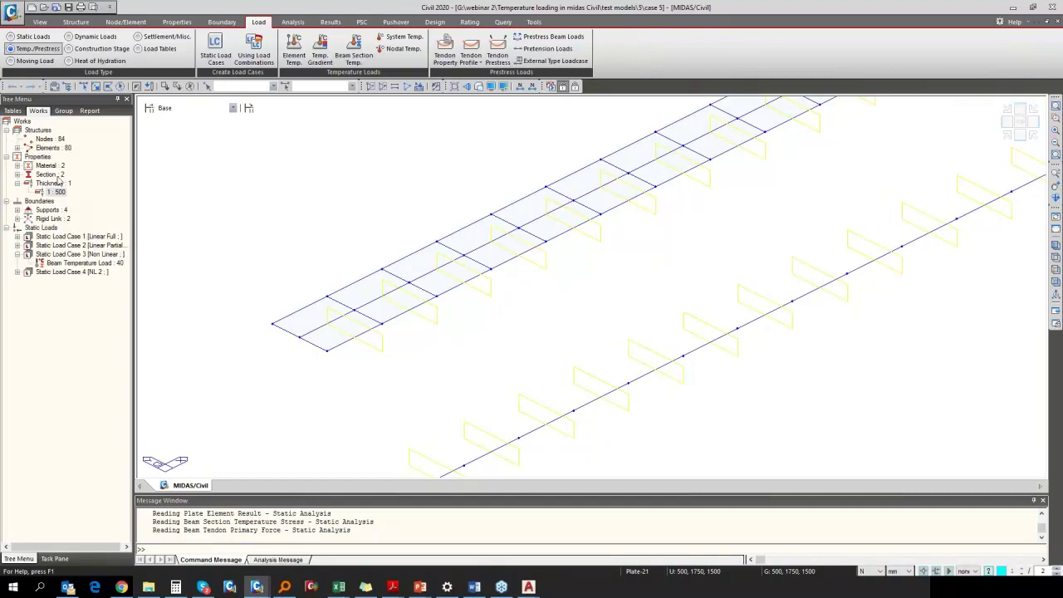
Step: Examine the area, shear area, inertia and other section property values of the Dummy section, then close its data without changes
double_click(50, 174)
click(64, 192)
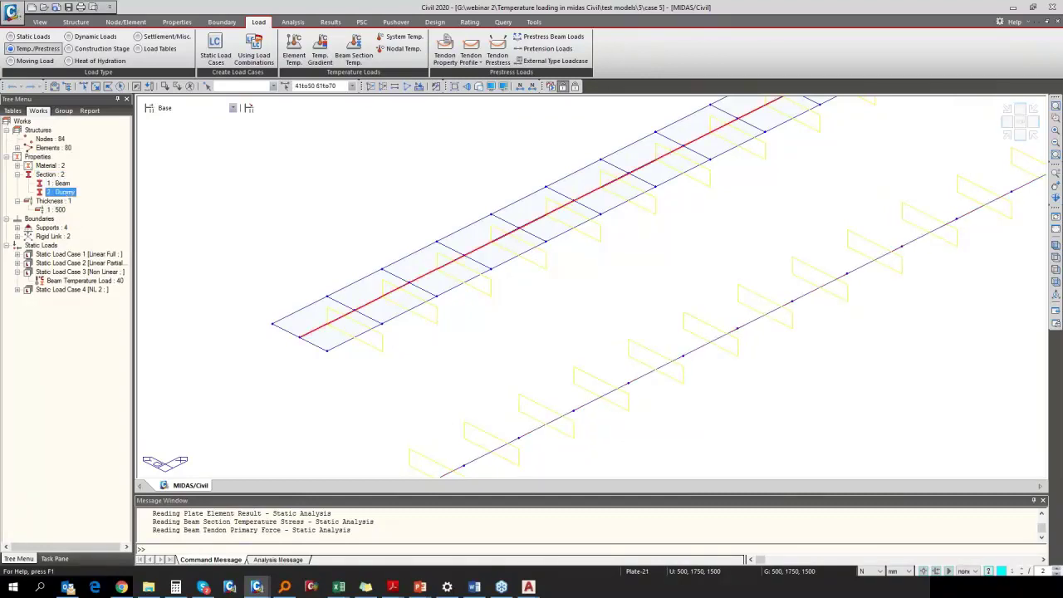
right_click(64, 192)
click(106, 339)
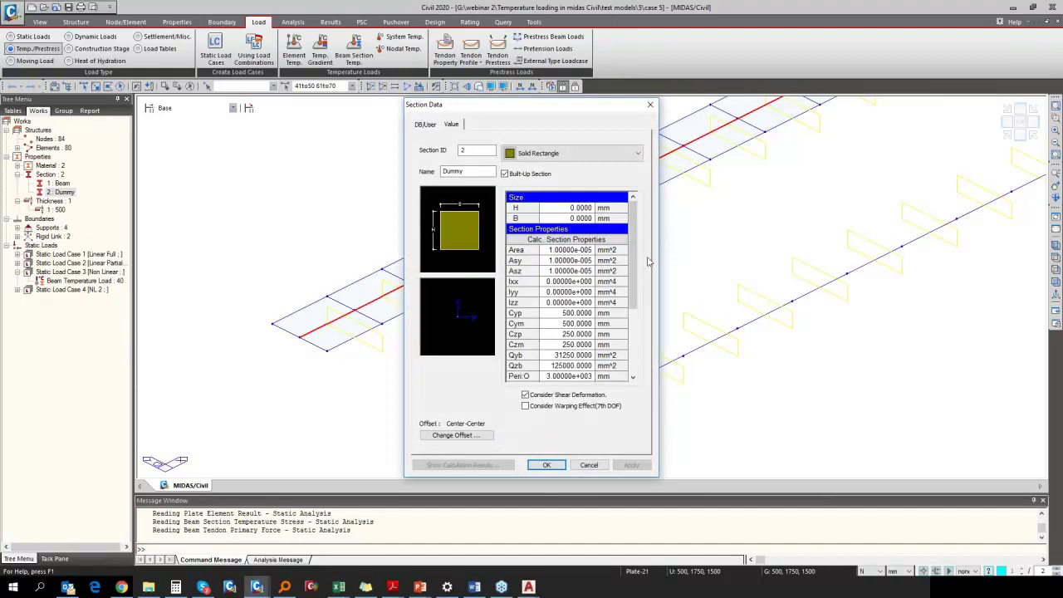
double_click(561, 250)
click(588, 273)
click(587, 254)
click(580, 291)
click(584, 251)
click(550, 344)
click(589, 465)
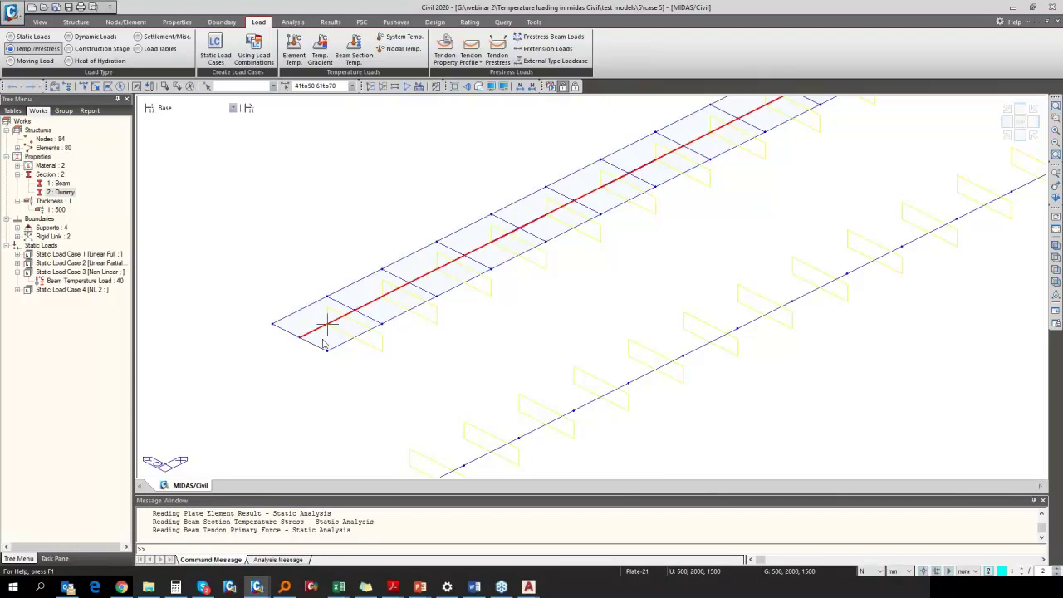
Step: Review the modulus of elasticity, thermal coefficient and weight density of the M40 Dummy material, and close its data without changes
double_click(60, 167)
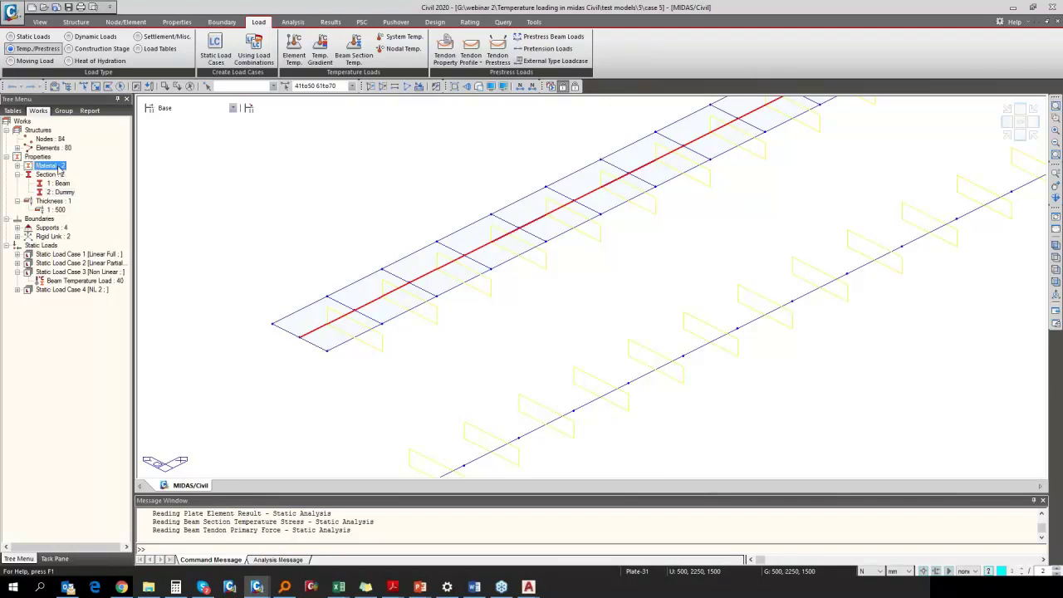
click(67, 183)
right_click(68, 186)
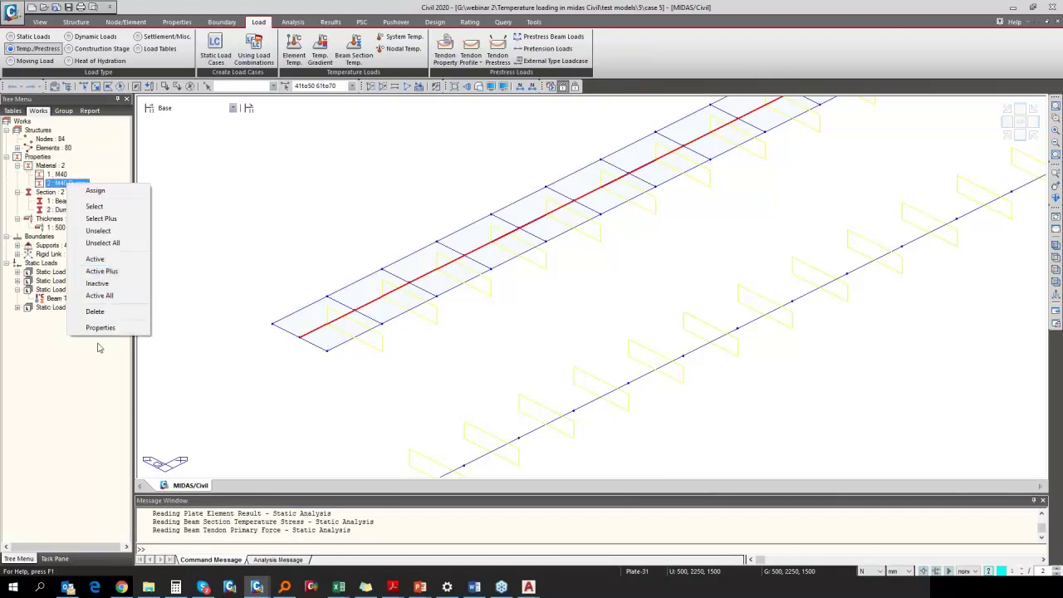
click(100, 327)
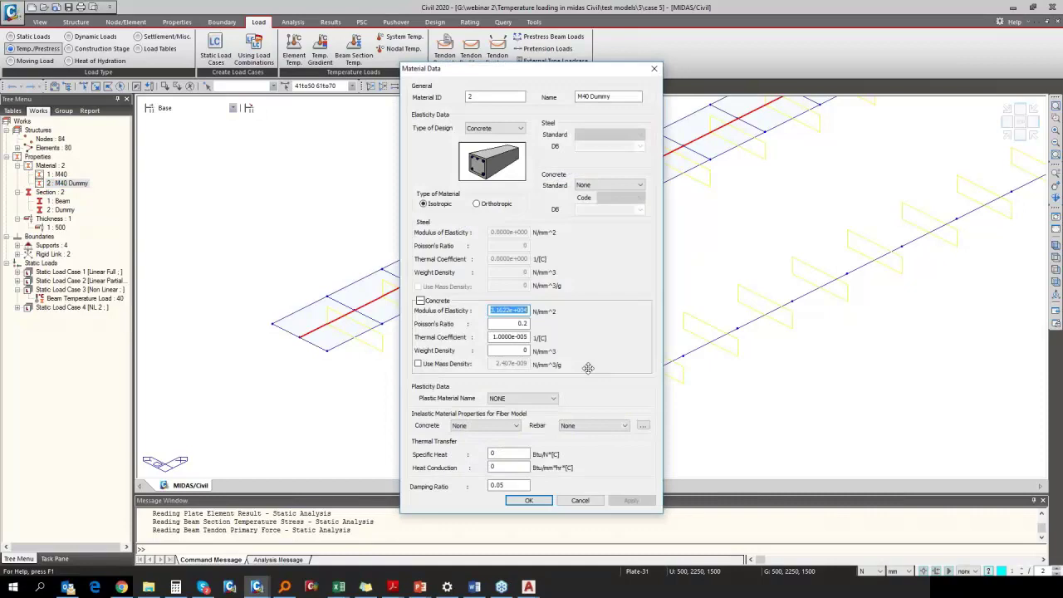
double_click(525, 350)
key(BackSpace)
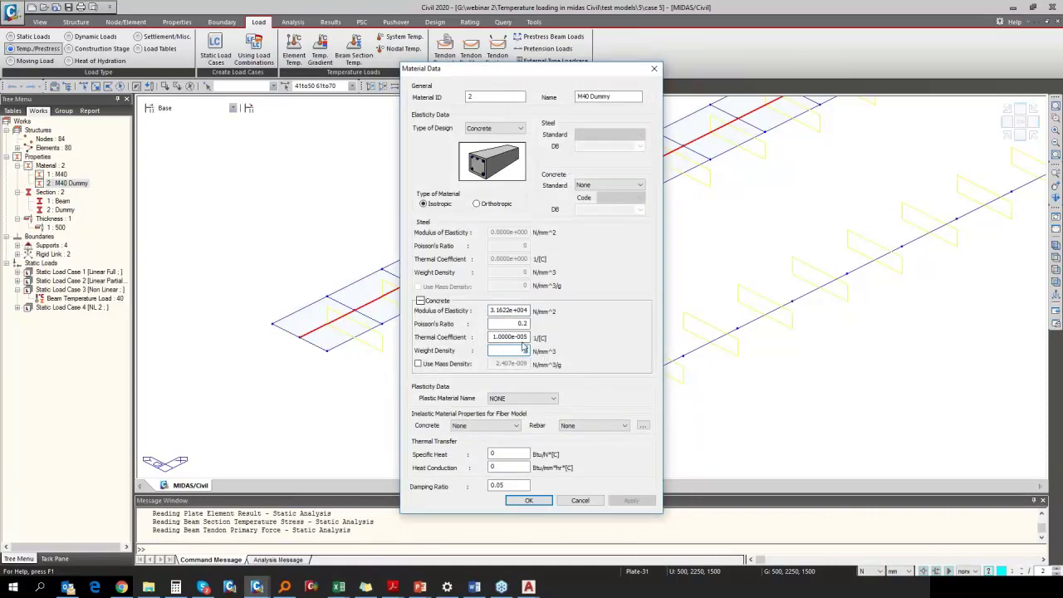
click(580, 500)
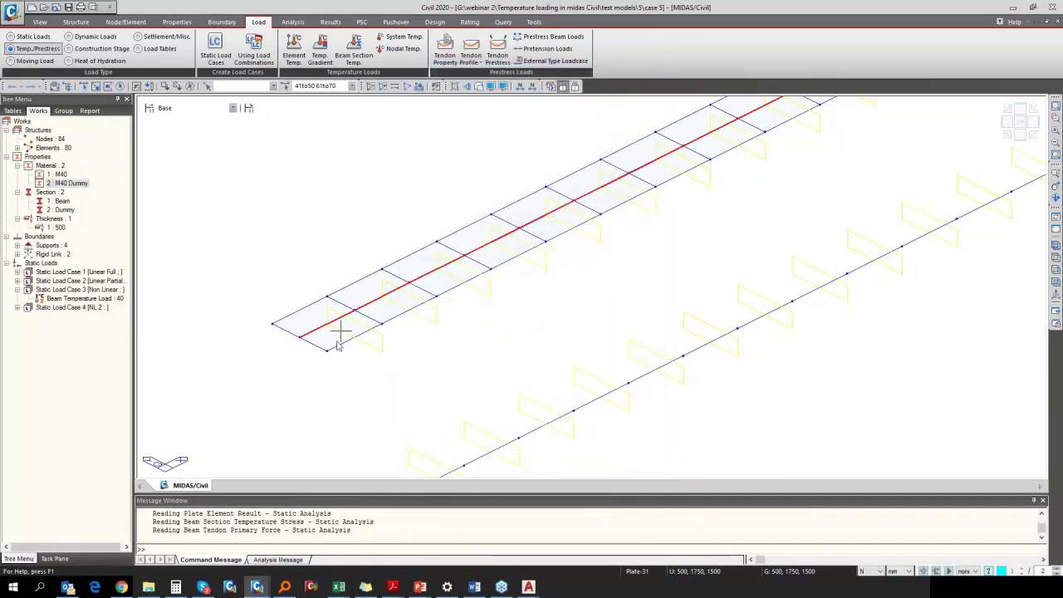
Step: Review the material data of the regular M40 concrete for comparison with the dummy material, and close it unchanged
click(58, 174)
right_click(58, 174)
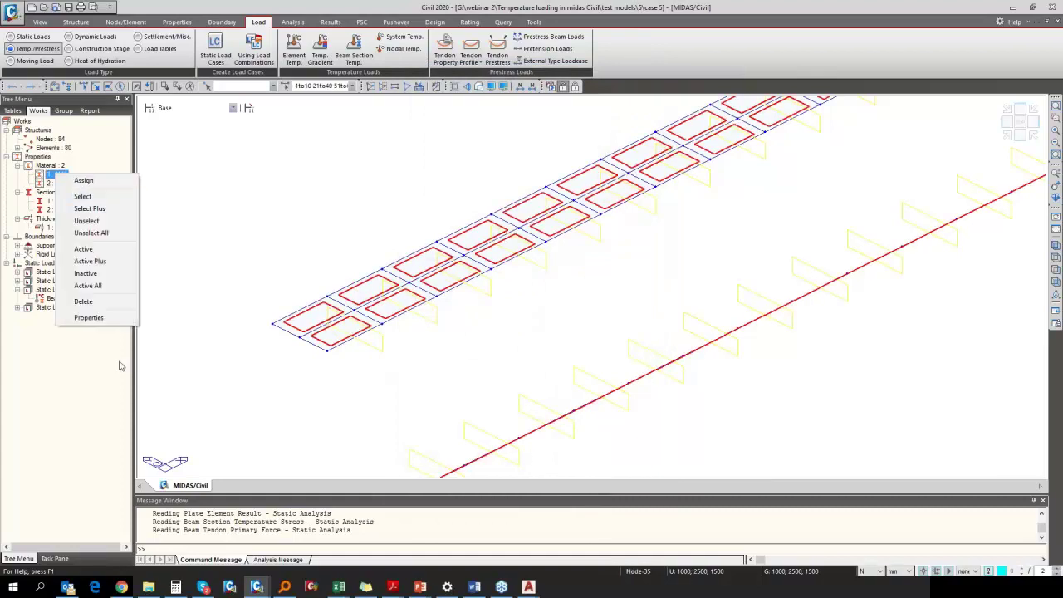
click(98, 318)
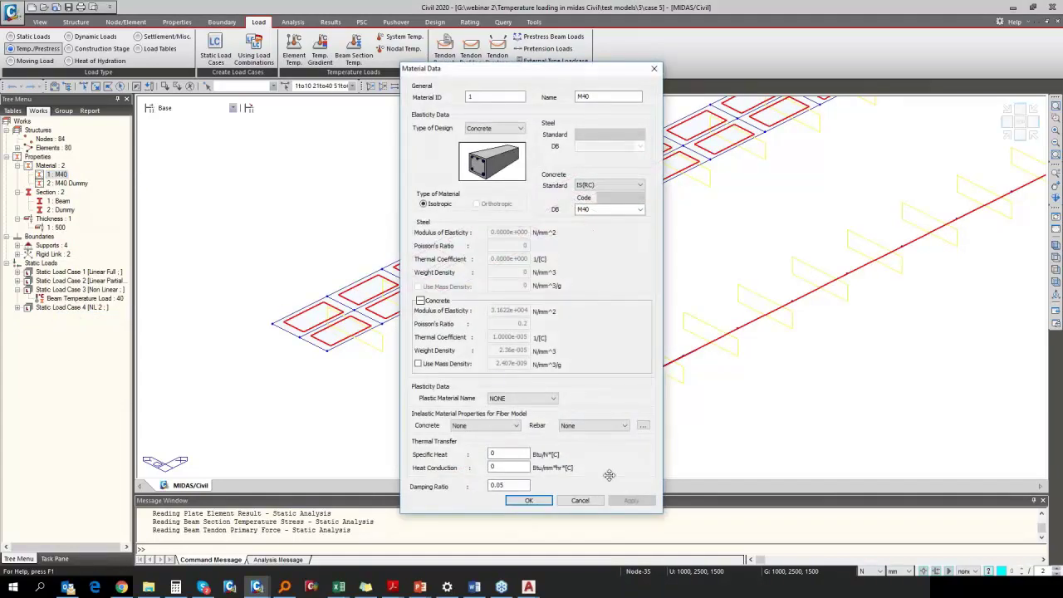
click(580, 501)
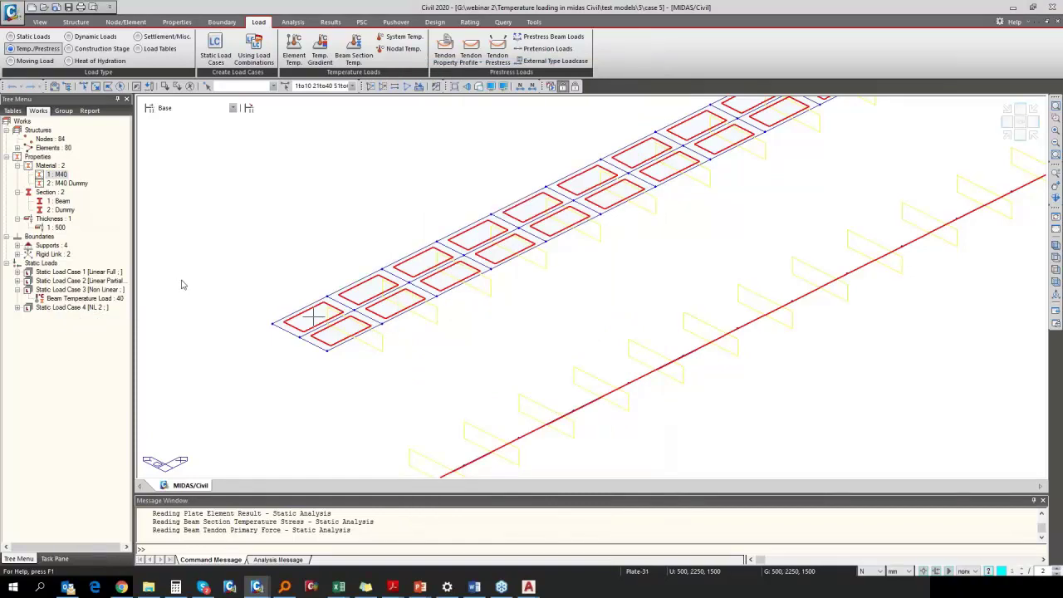
Step: Clear the element selection and show the slab and beam models as solids in post-processing mode
key(alt+Tab)
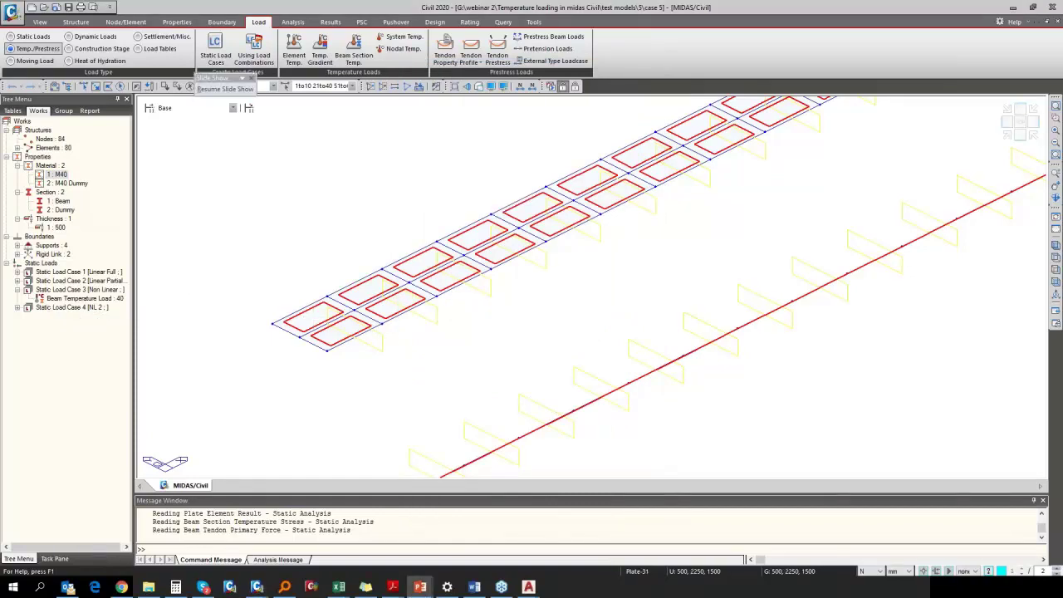
key(alt+Tab)
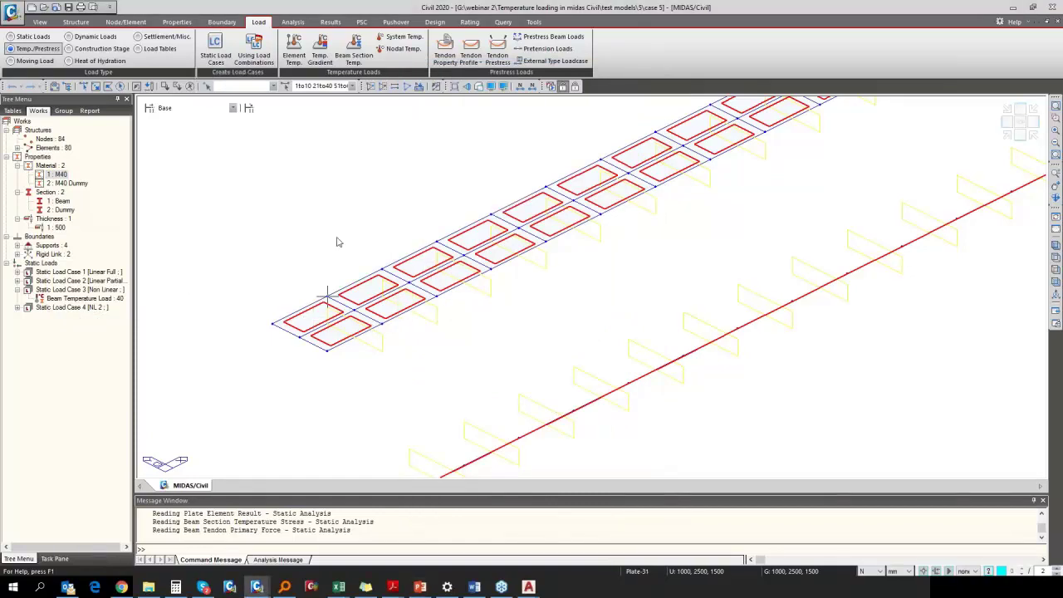
key(Escape)
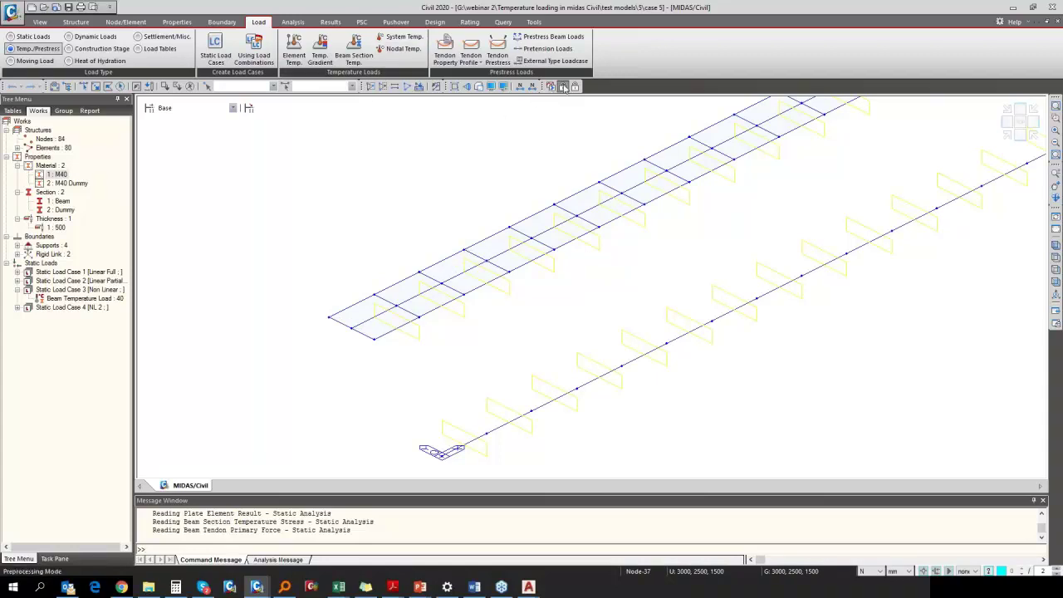
click(436, 86)
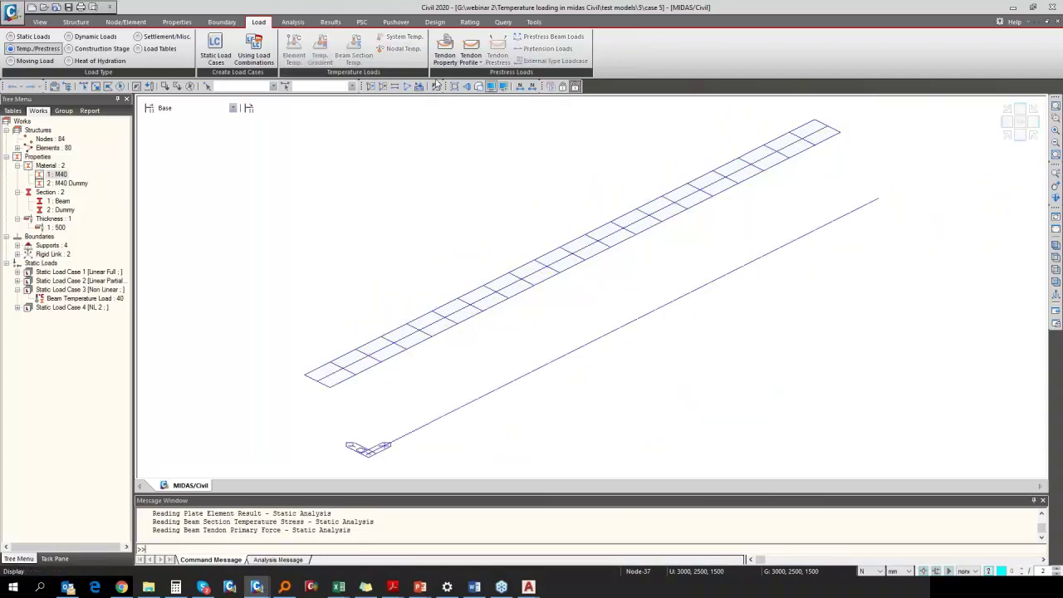
click(480, 85)
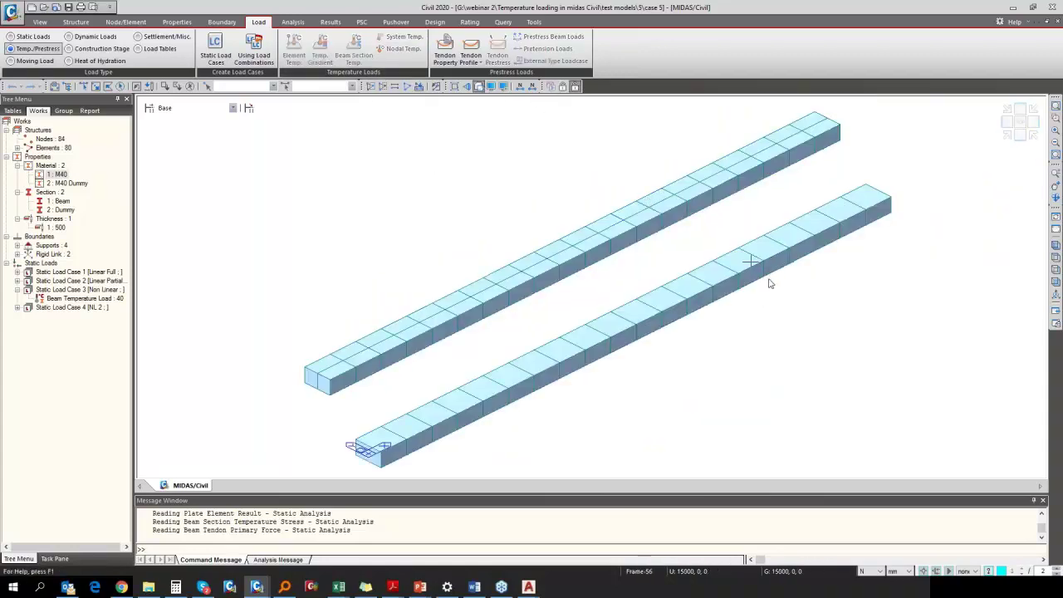
Step: Display the beam temperature load of Static Load Case 4 (NL 2) on the model
mouse_move(539, 258)
double_click(83, 309)
click(86, 316)
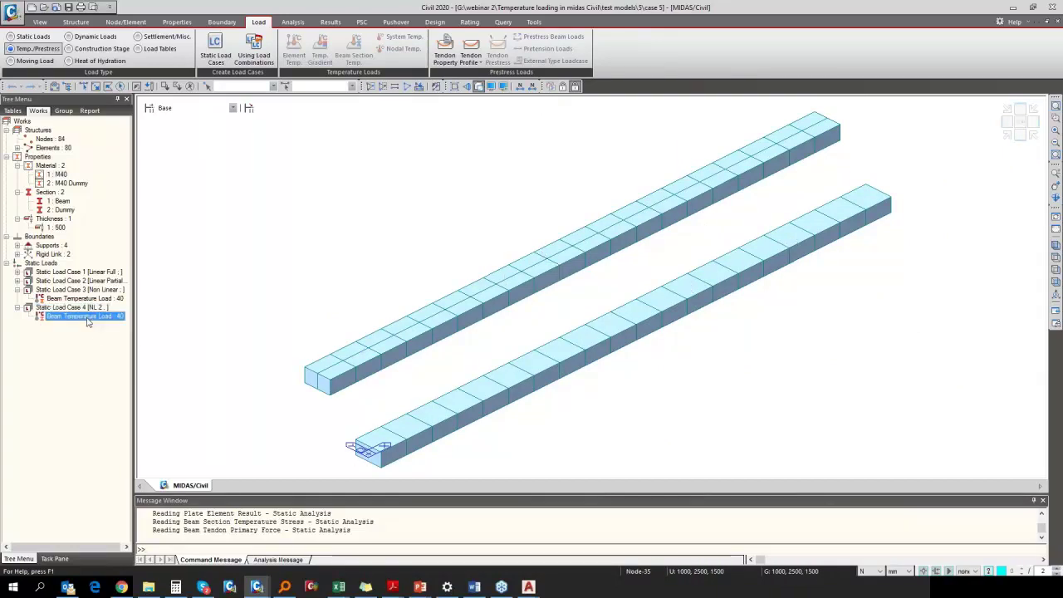
right_click(87, 319)
click(112, 339)
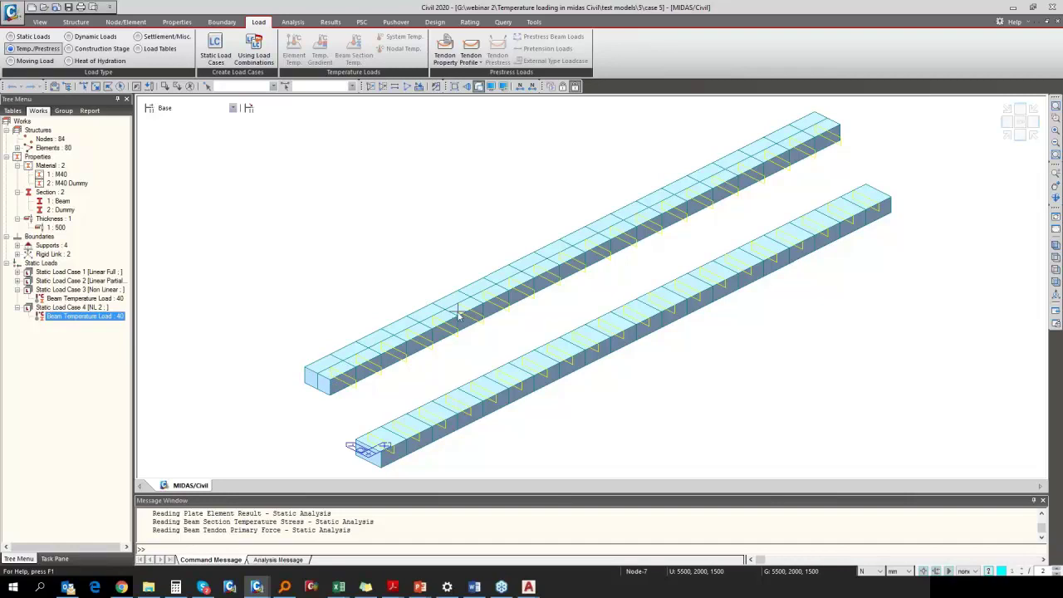
Step: Plot the Beam Stresses Diagram for ST: NL 2 with the Combined component at position 1 (-y,+z) and values shown
click(330, 22)
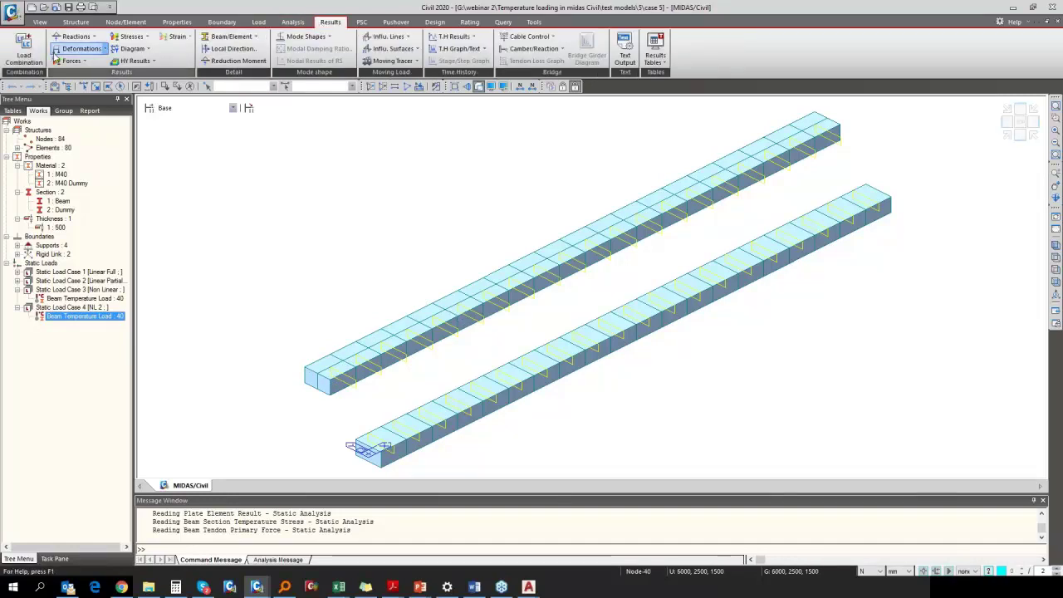
click(132, 36)
click(60, 201)
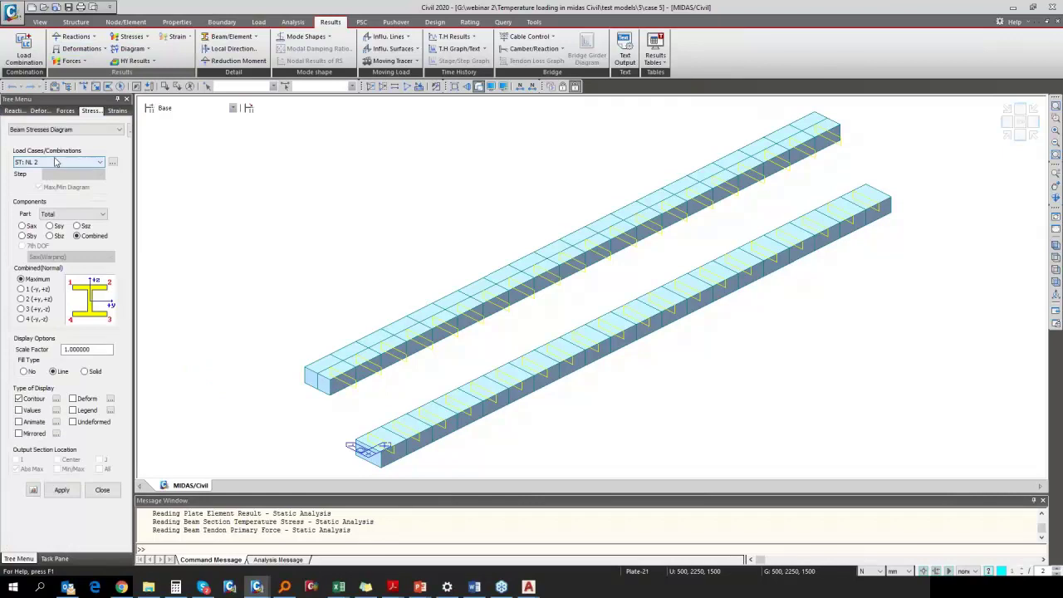
click(59, 162)
click(50, 194)
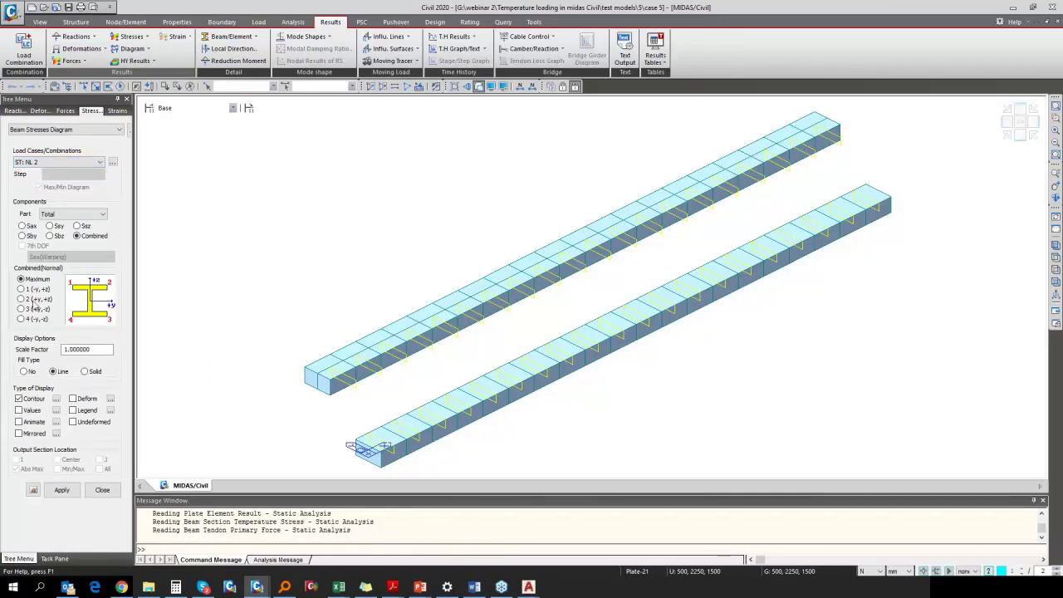
click(32, 411)
click(61, 490)
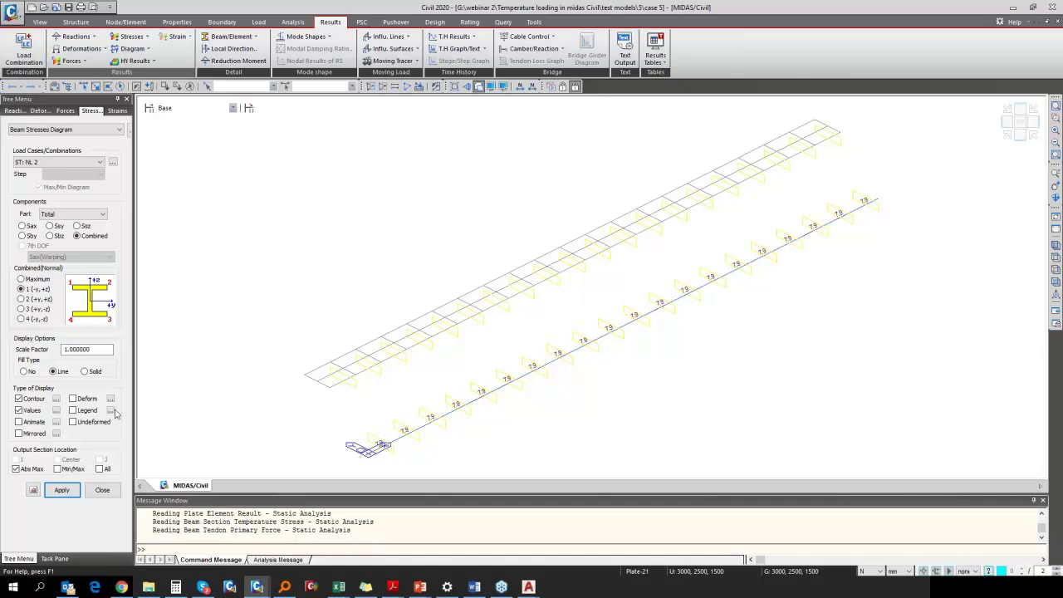
Step: Set the beam stress diagram values to 2 decimal points and inspect the labels along the beam
click(56, 410)
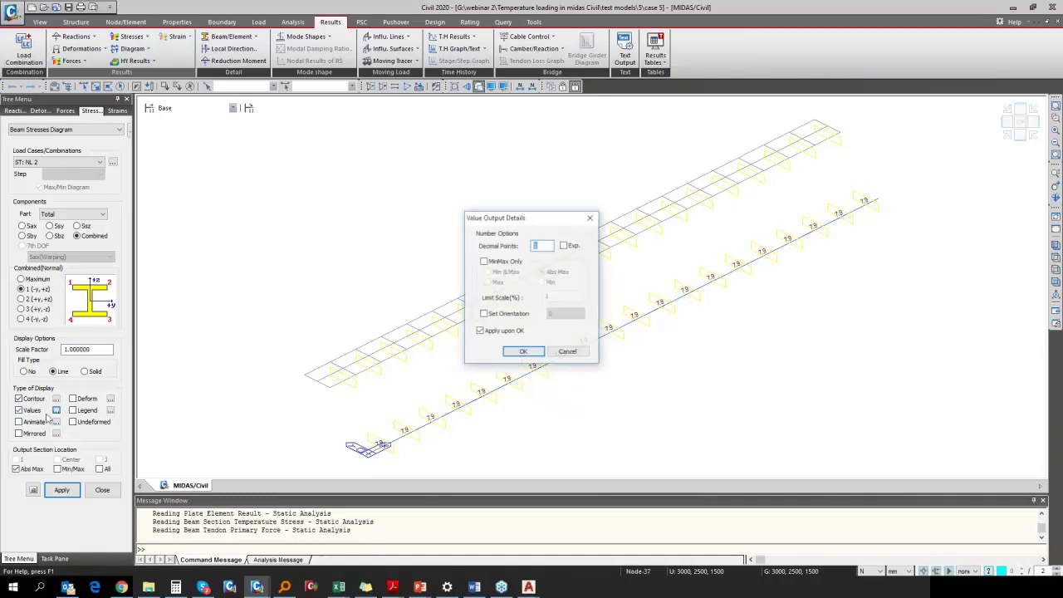
text(2)
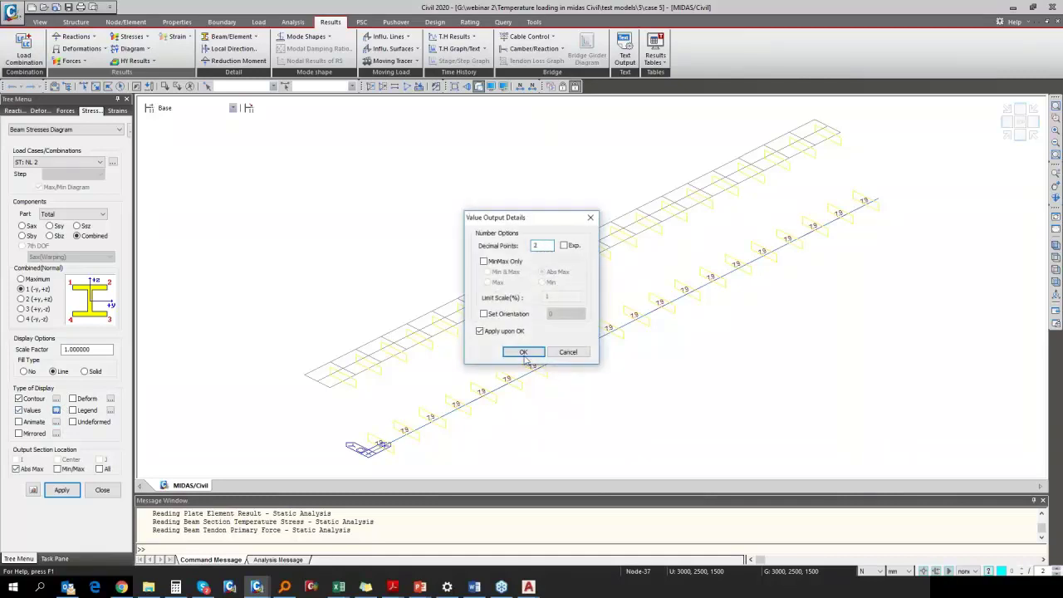
click(523, 354)
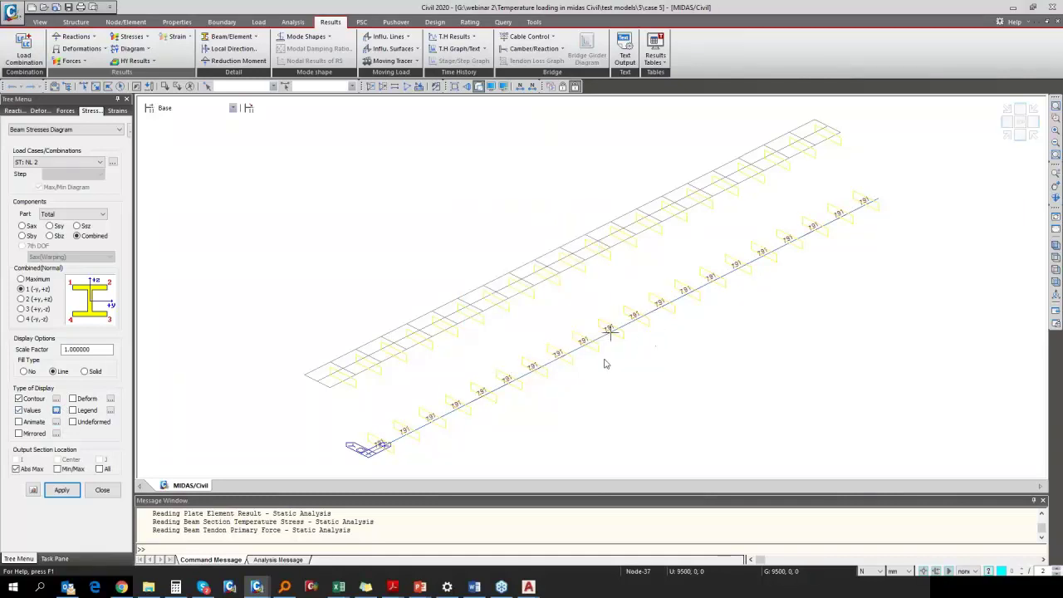
scroll(615, 349, up, 4)
scroll(598, 339, down, 4)
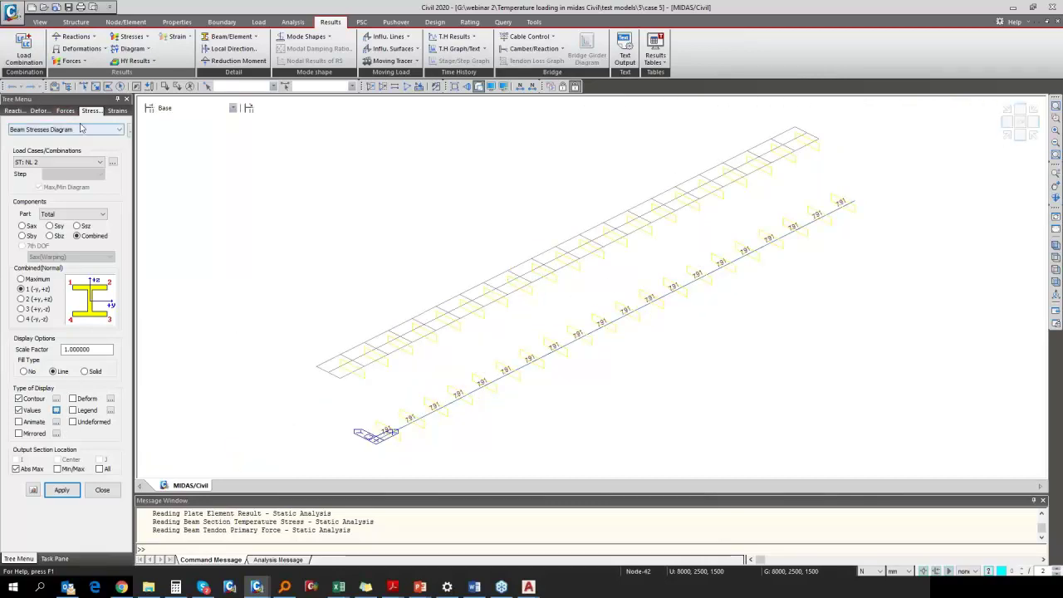
Step: Plot the top-face Sig-xx plate stresses for ST: Non Linear and inspect the values along the slab
click(131, 36)
click(148, 111)
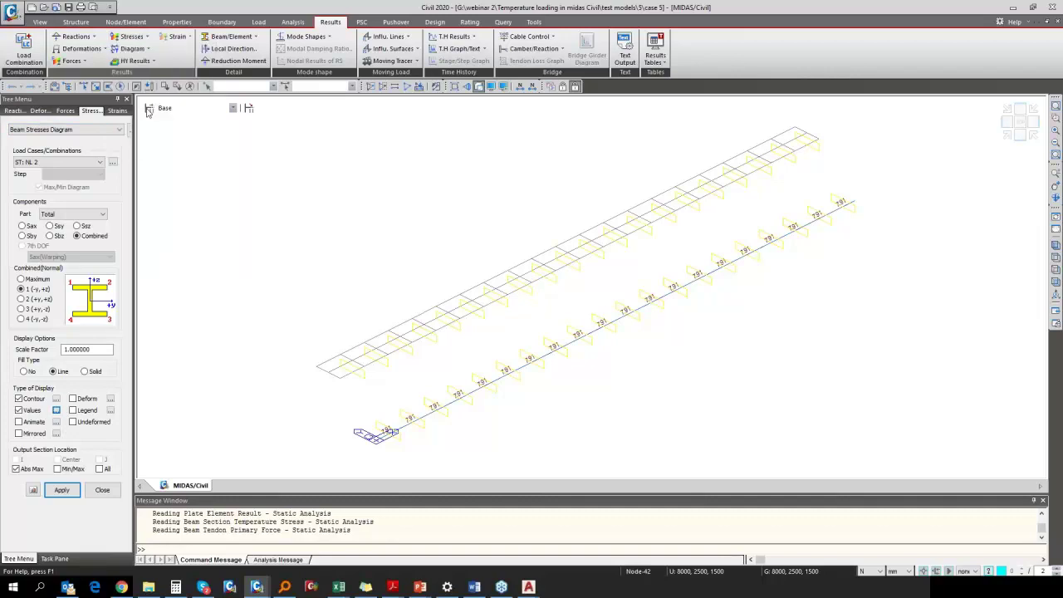
click(75, 162)
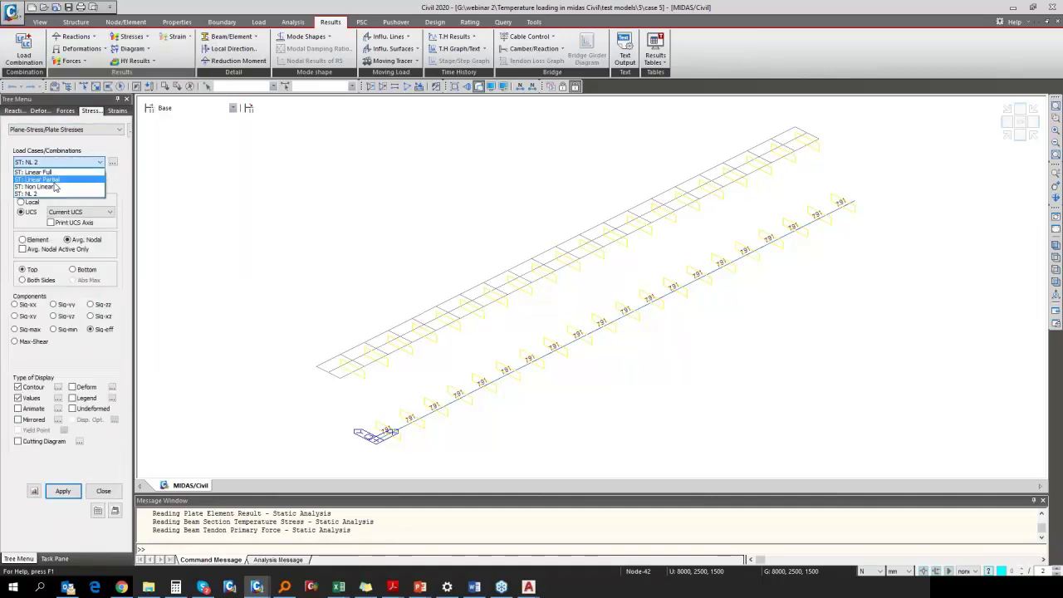
click(54, 190)
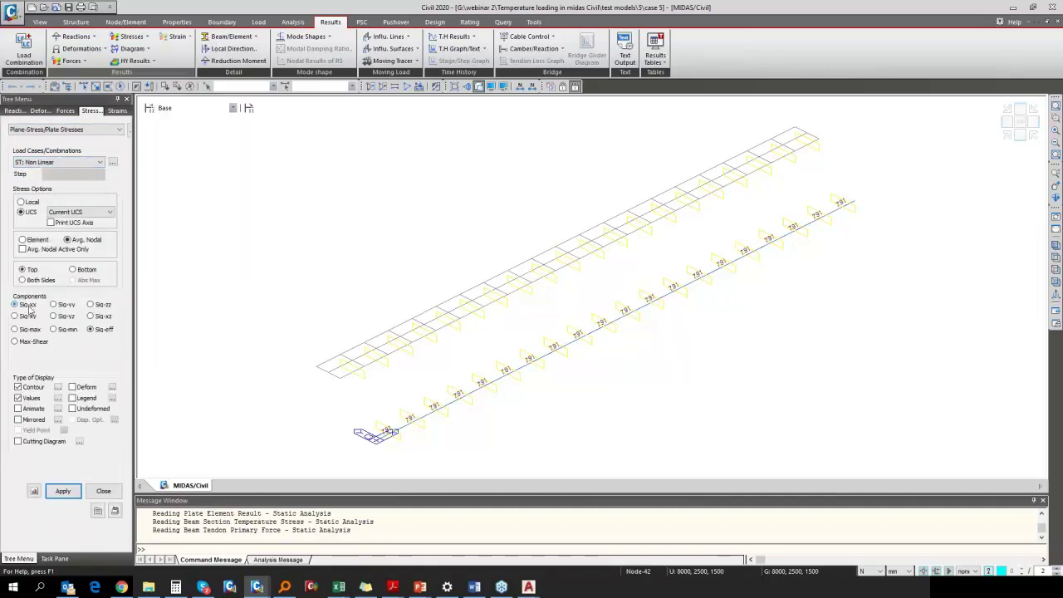
click(63, 491)
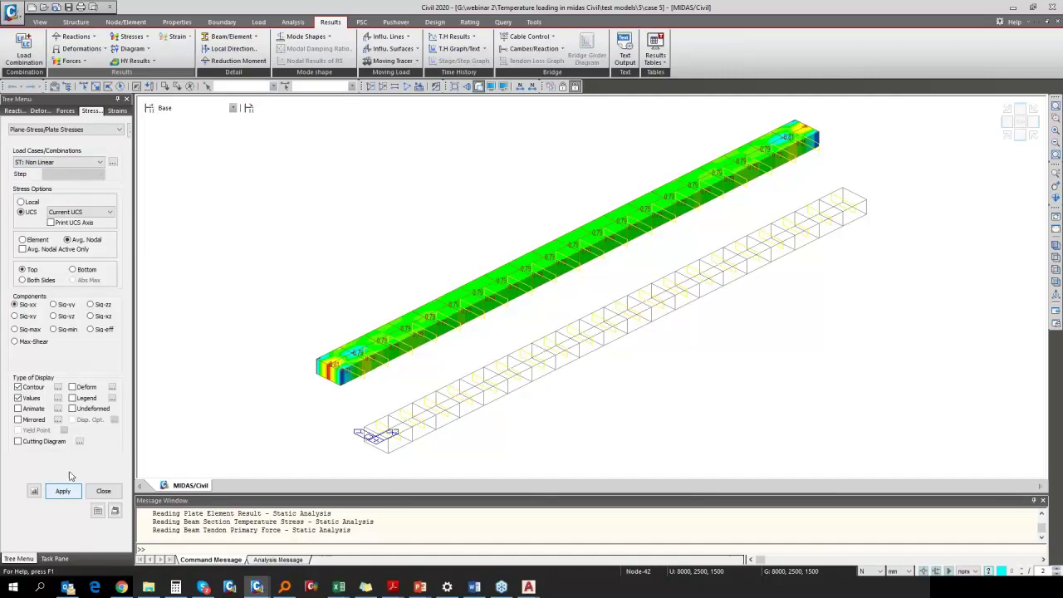
scroll(523, 278, up, 4)
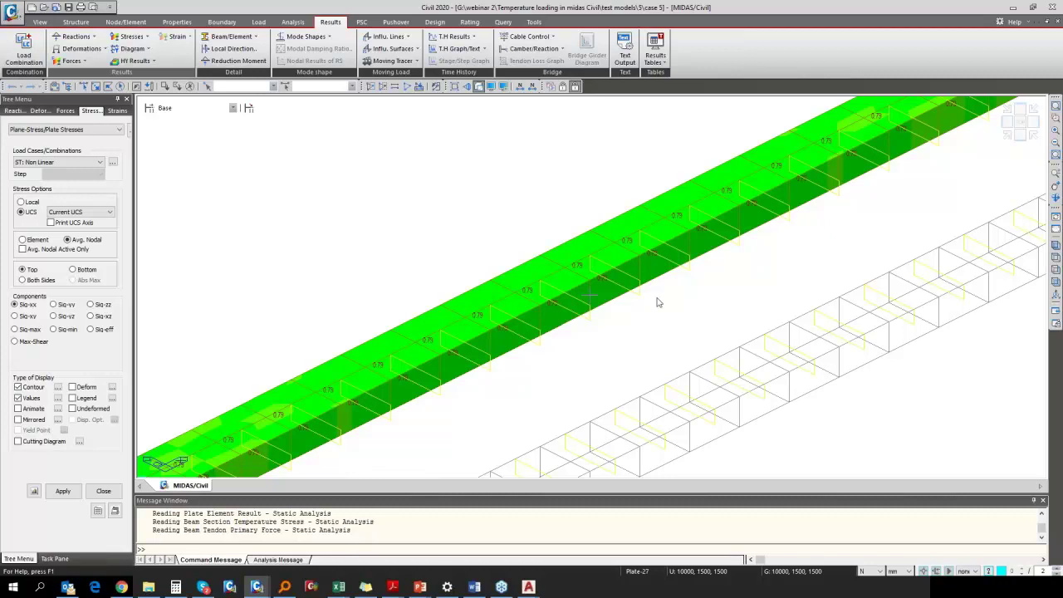
scroll(487, 299, down, 4)
scroll(689, 280, up, 3)
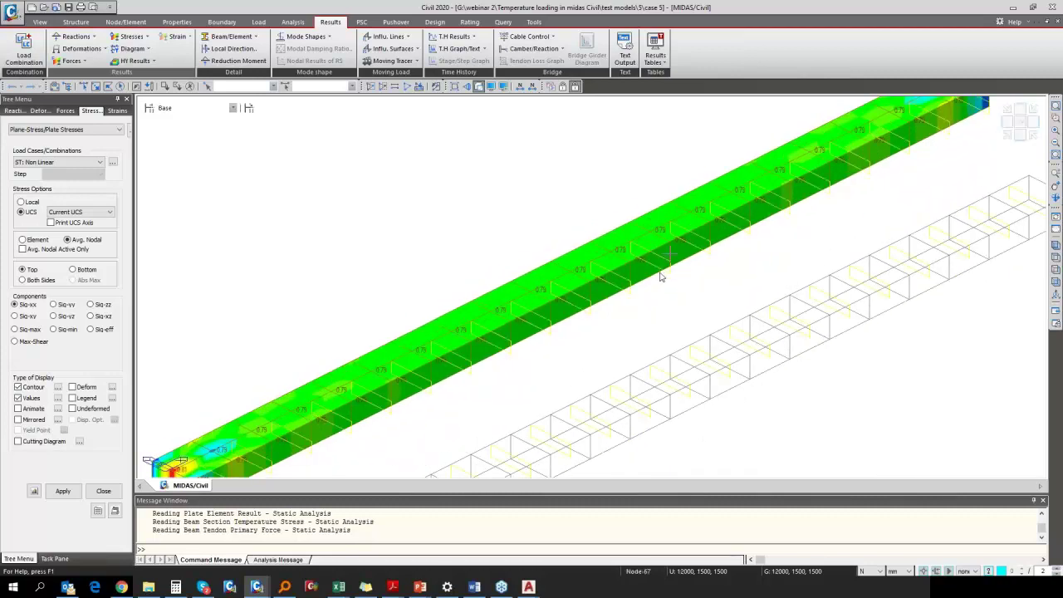
scroll(880, 240, down, 2)
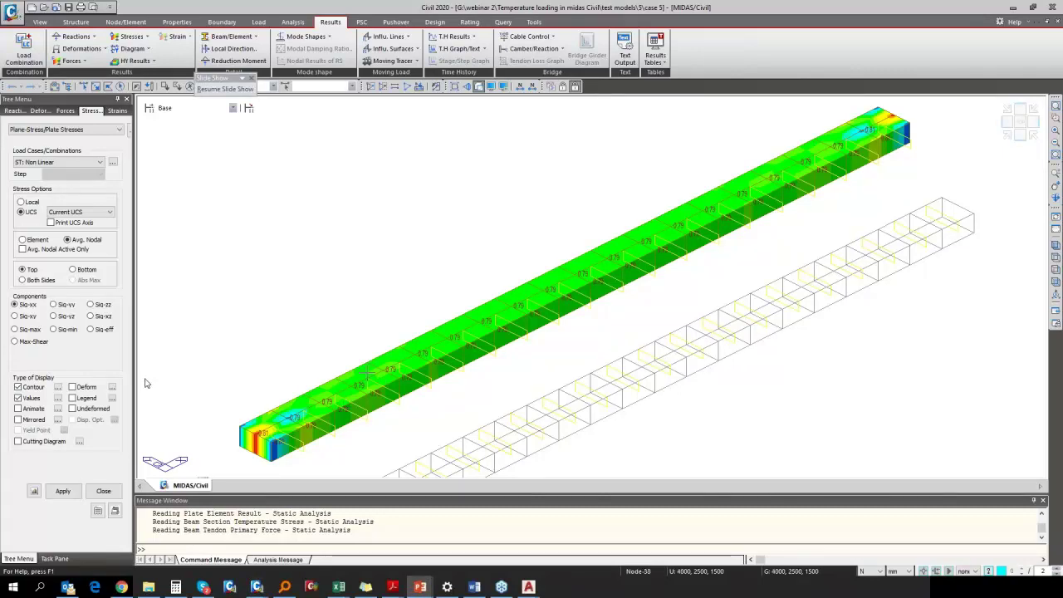
scroll(384, 395, down, 2)
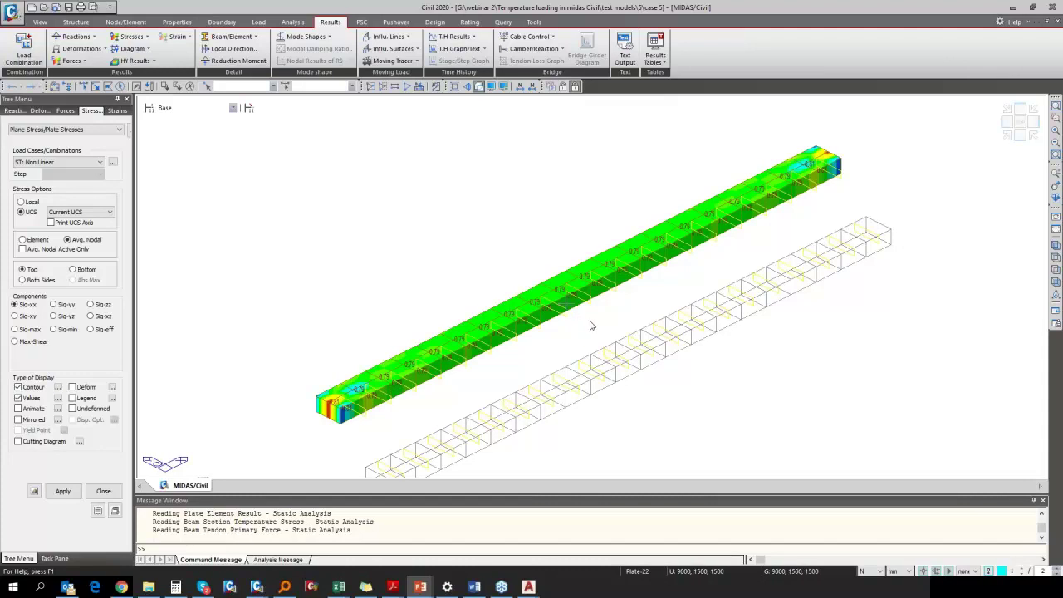
Step: Plot the DX deformed shape for ST: Non Linear with values, and compare the slab and beam displacements
click(82, 49)
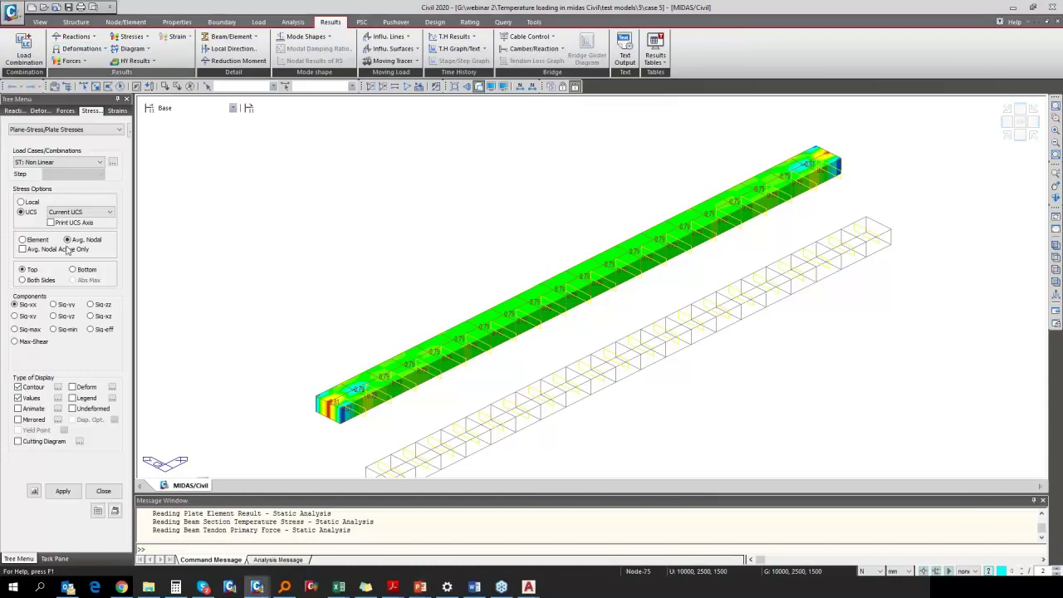
click(47, 135)
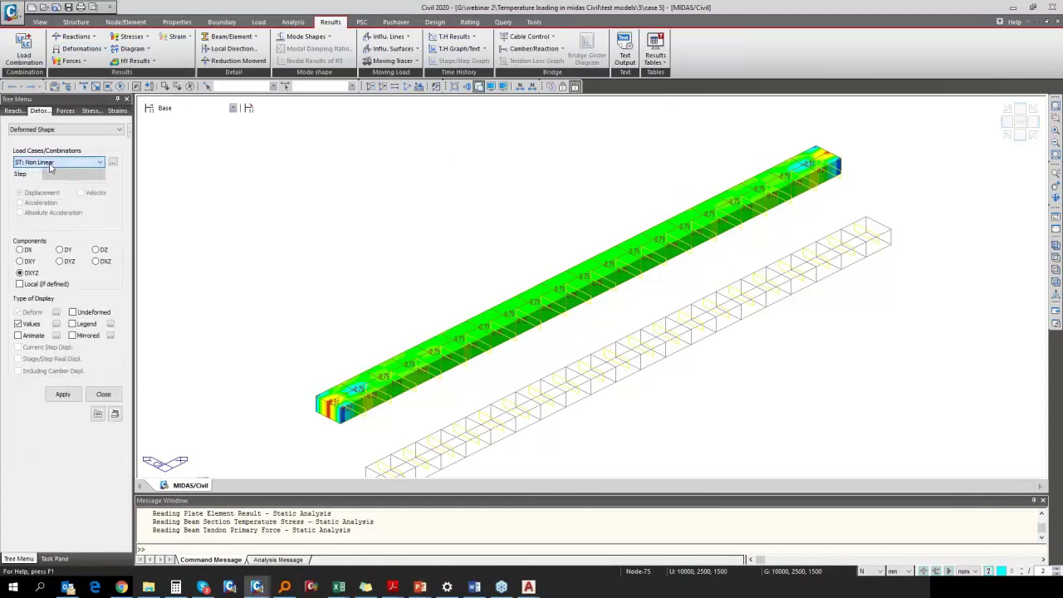
click(19, 250)
click(62, 396)
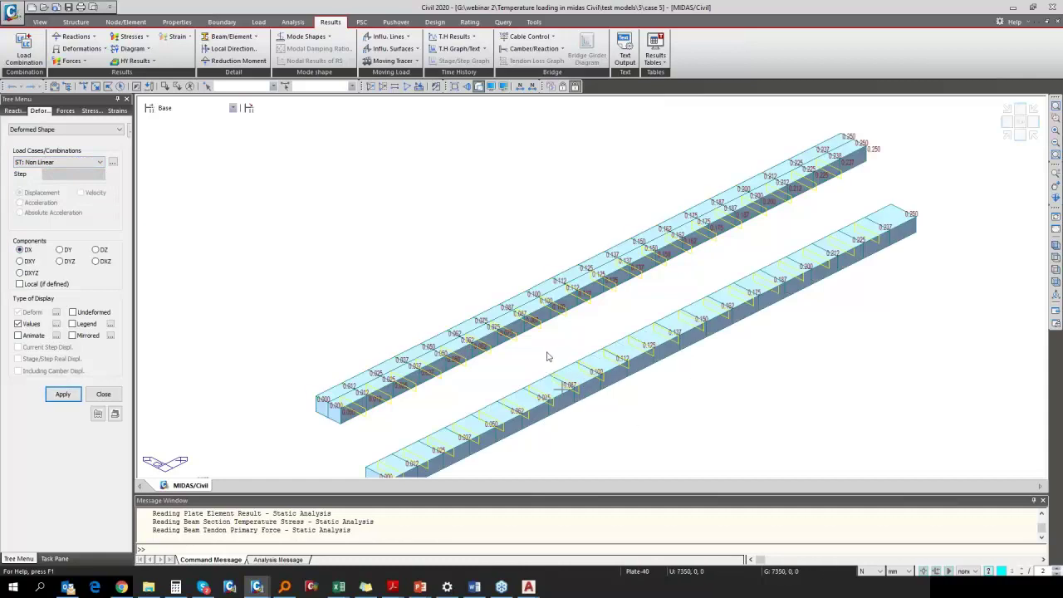
scroll(546, 358, up, 2)
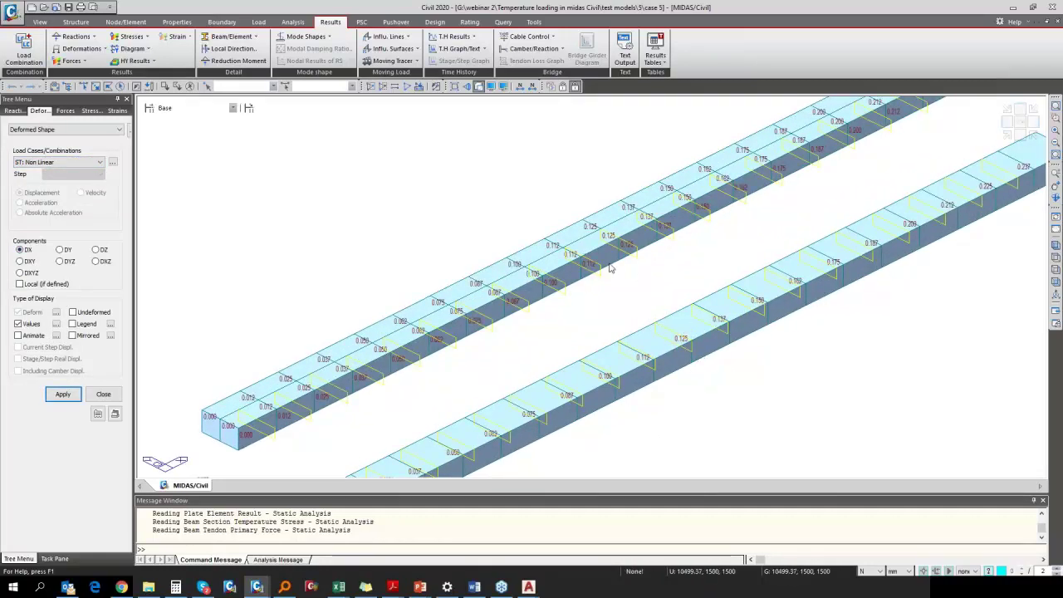
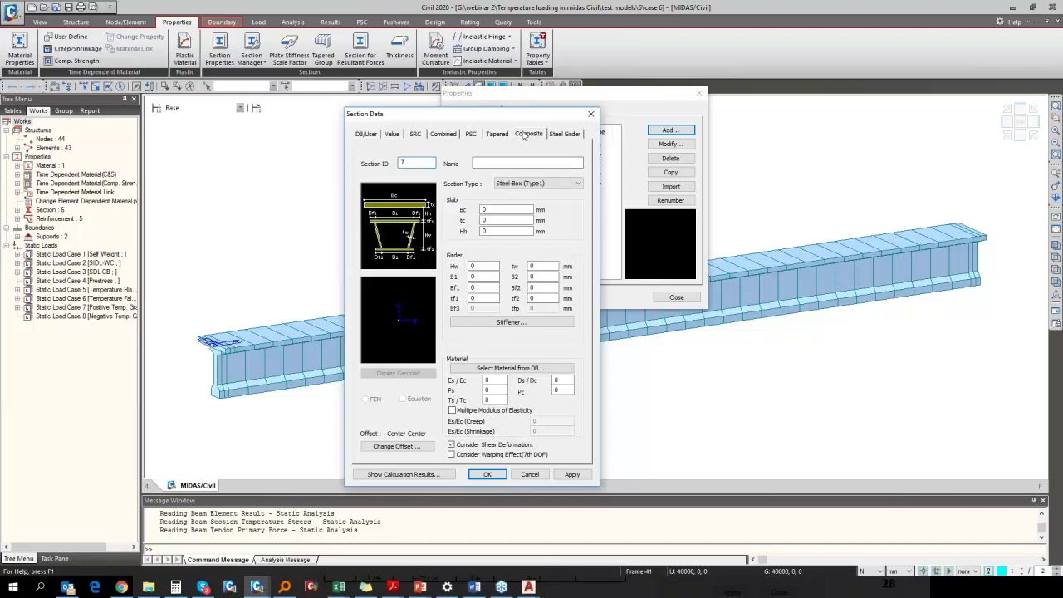
Step: Review the slab and girder inputs of the Composite-I section type for a new section, leaving the section list without adding it
click(548, 184)
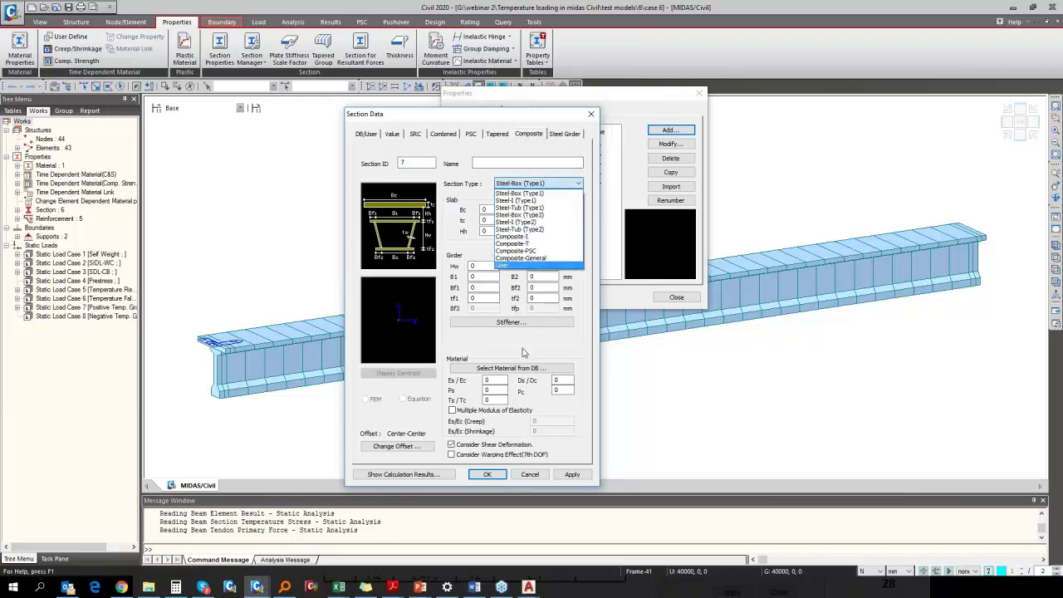
click(536, 243)
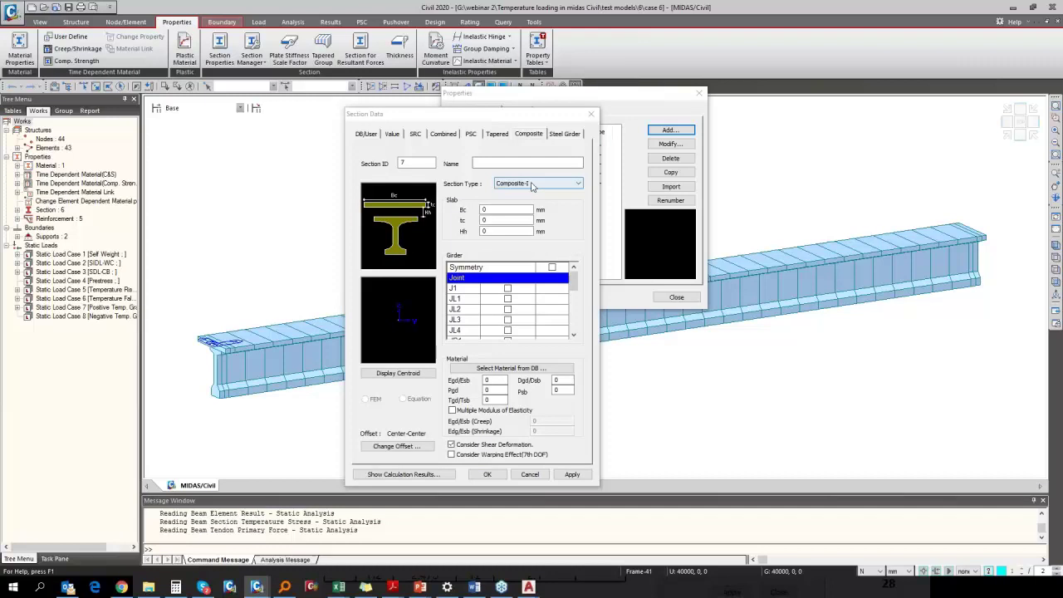
double_click(483, 210)
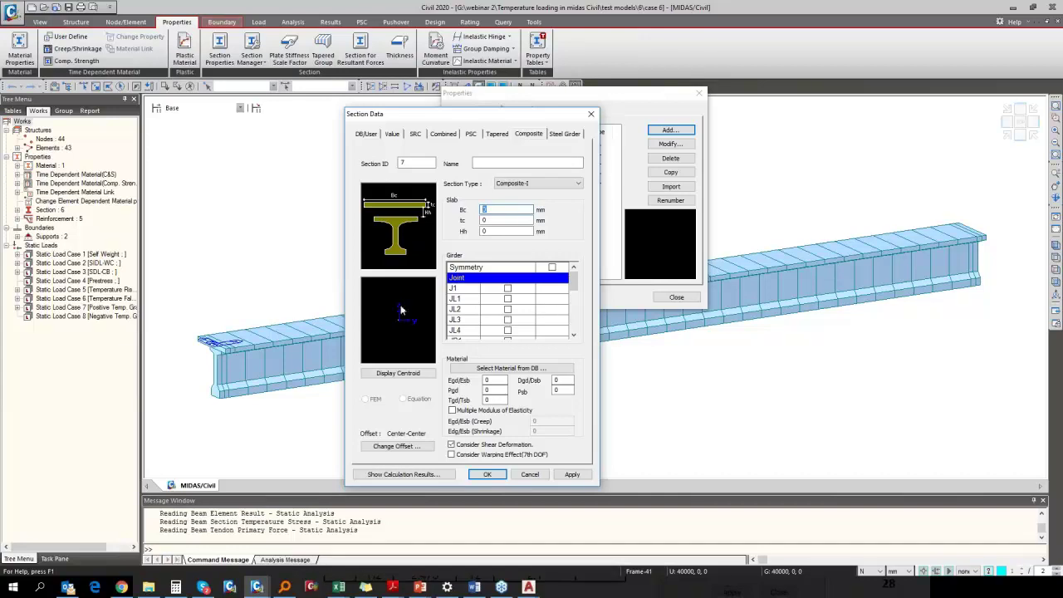
click(532, 475)
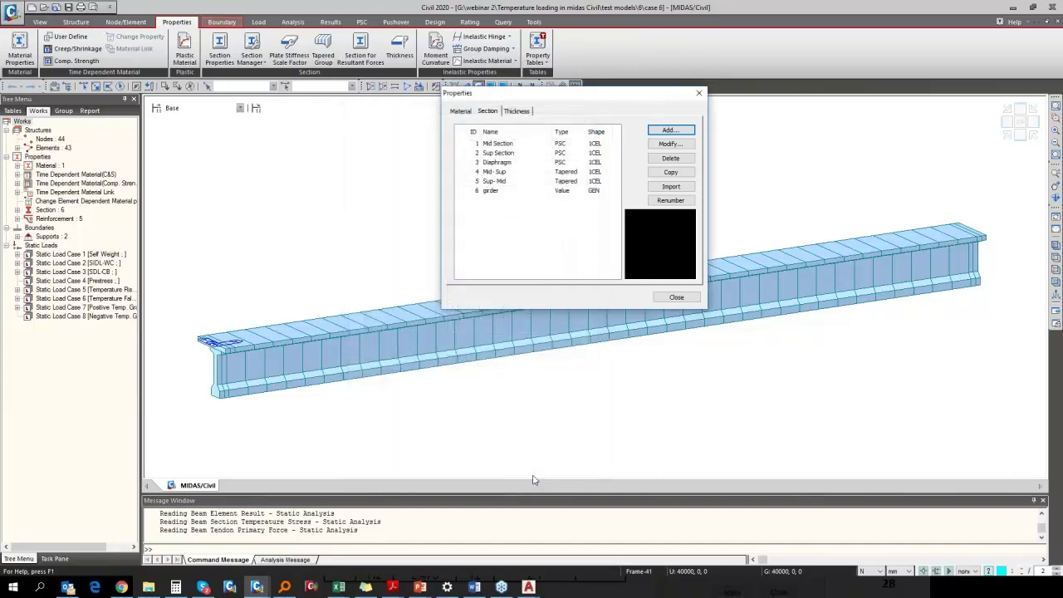
click(676, 297)
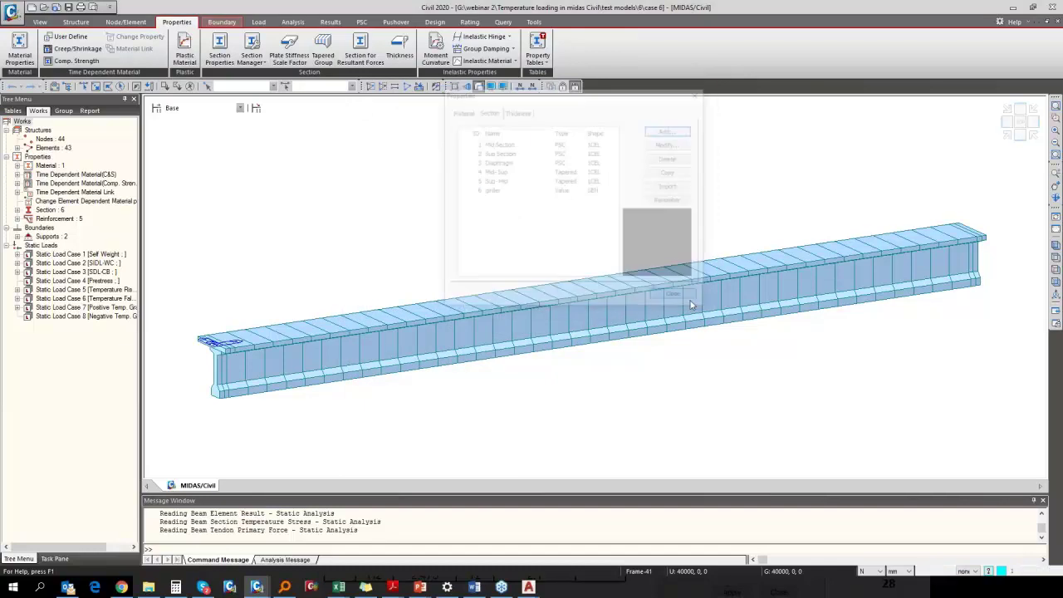
Step: Open the Sectional Property Calculator (MIDAS/SPC) and set its unit system to kN for force and m for length
click(534, 22)
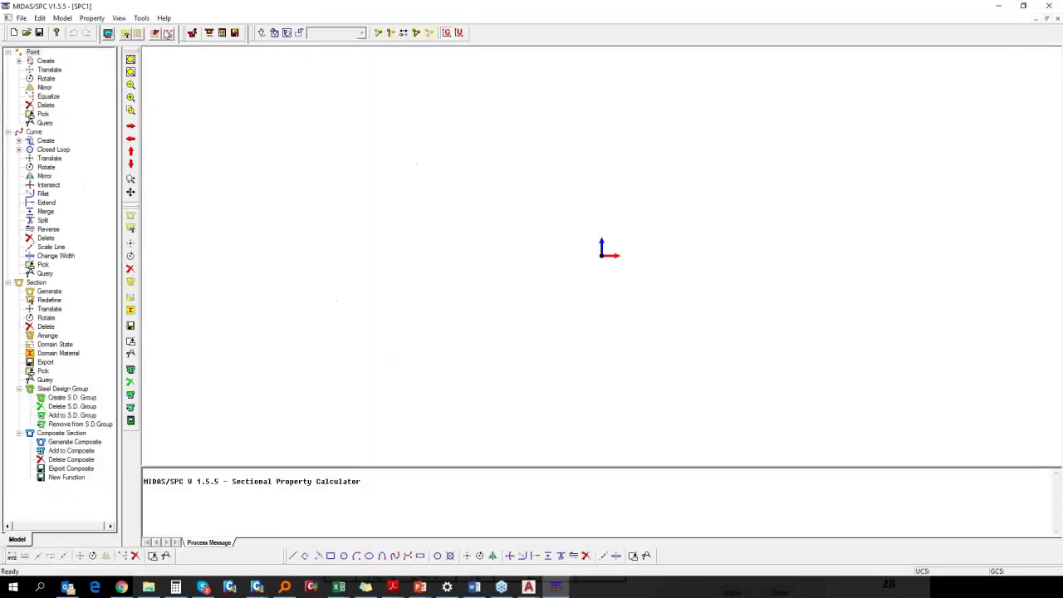
click(141, 17)
click(154, 28)
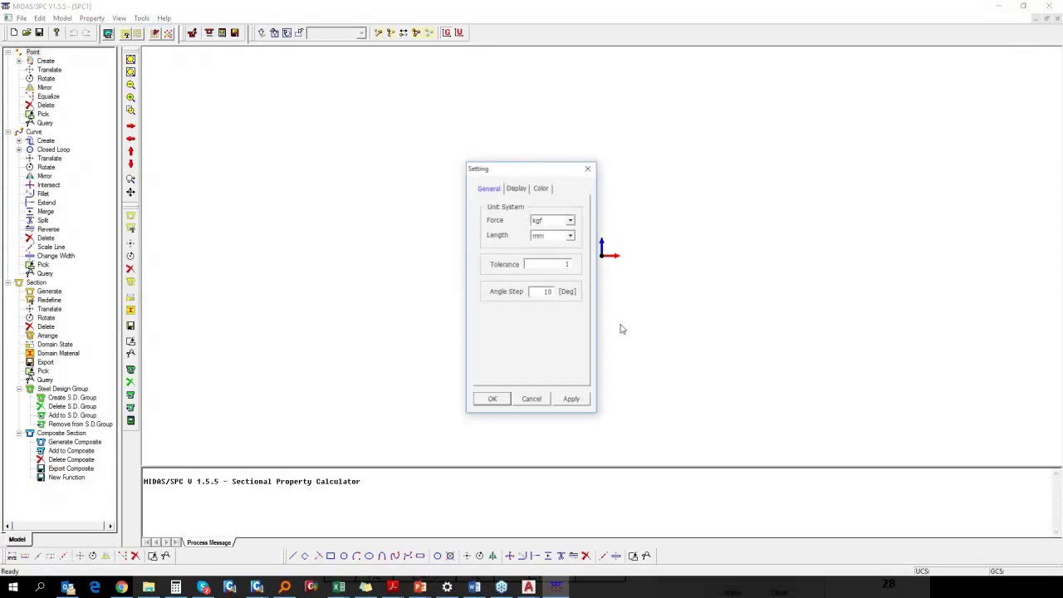
click(571, 220)
click(548, 238)
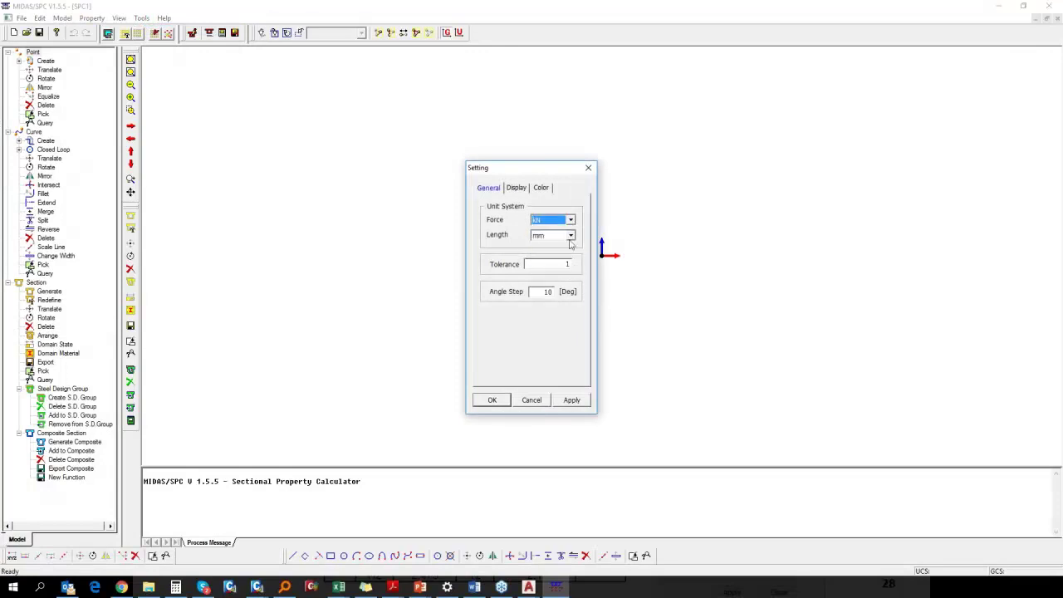
click(571, 235)
click(548, 246)
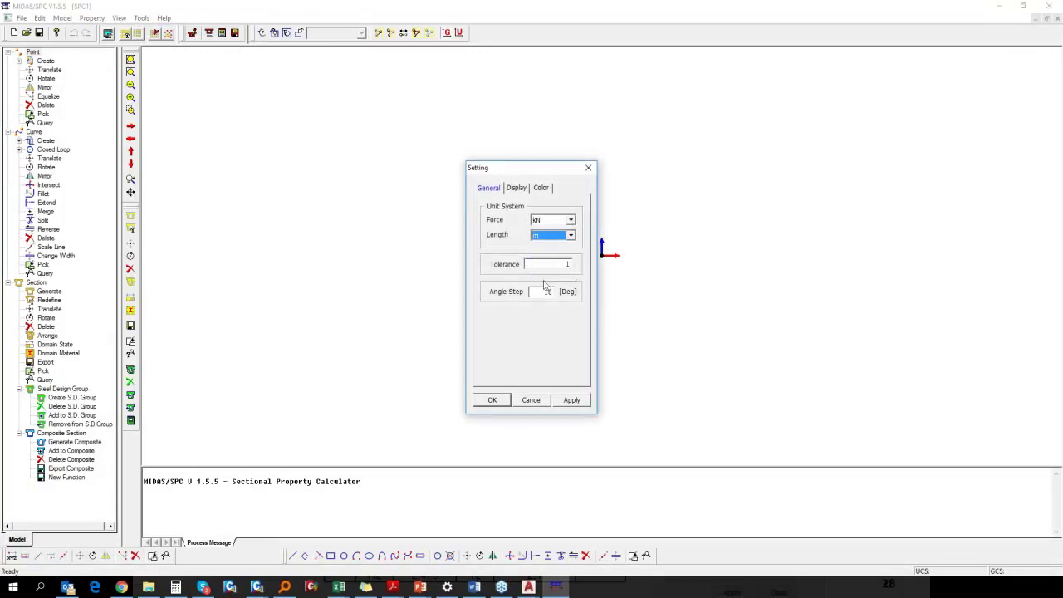
click(492, 400)
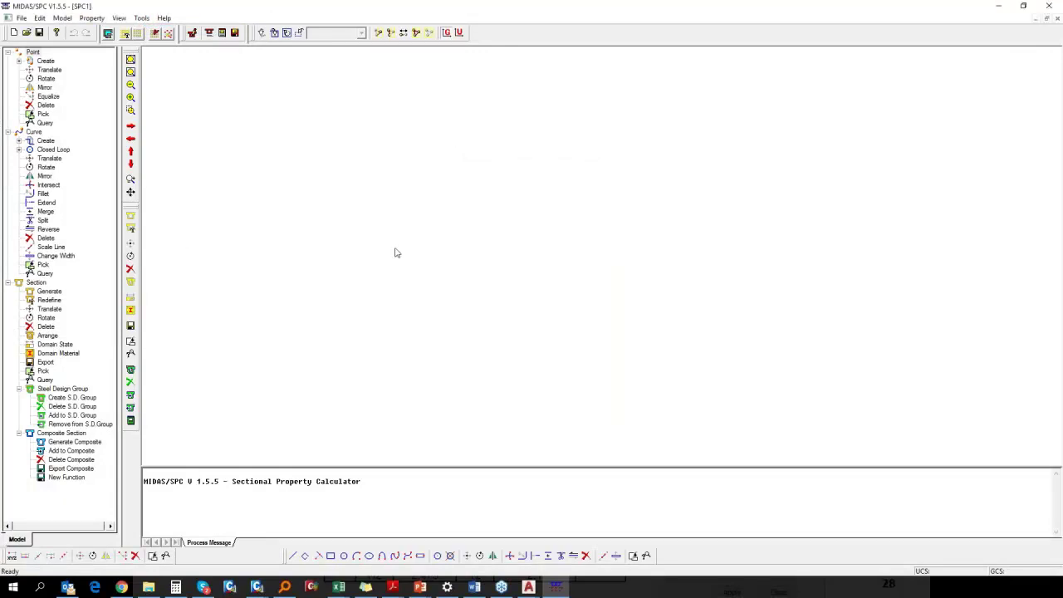
Step: Switch to AutoCAD and show the GIRDER SECTIONS.dxf drawing in a maximized window
click(22, 17)
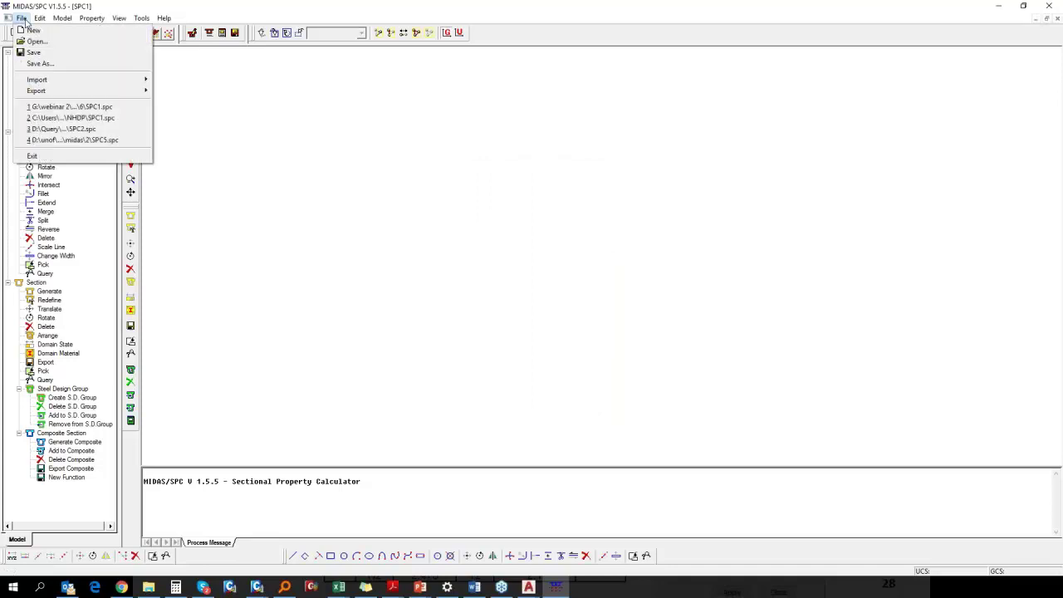
click(404, 335)
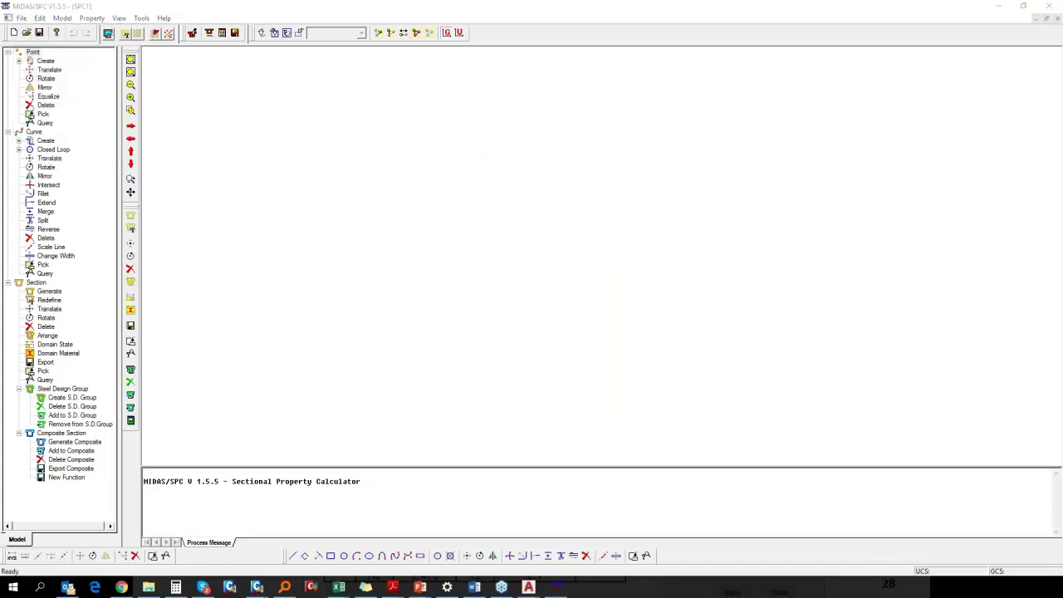
click(549, 365)
key(alt+Tab)
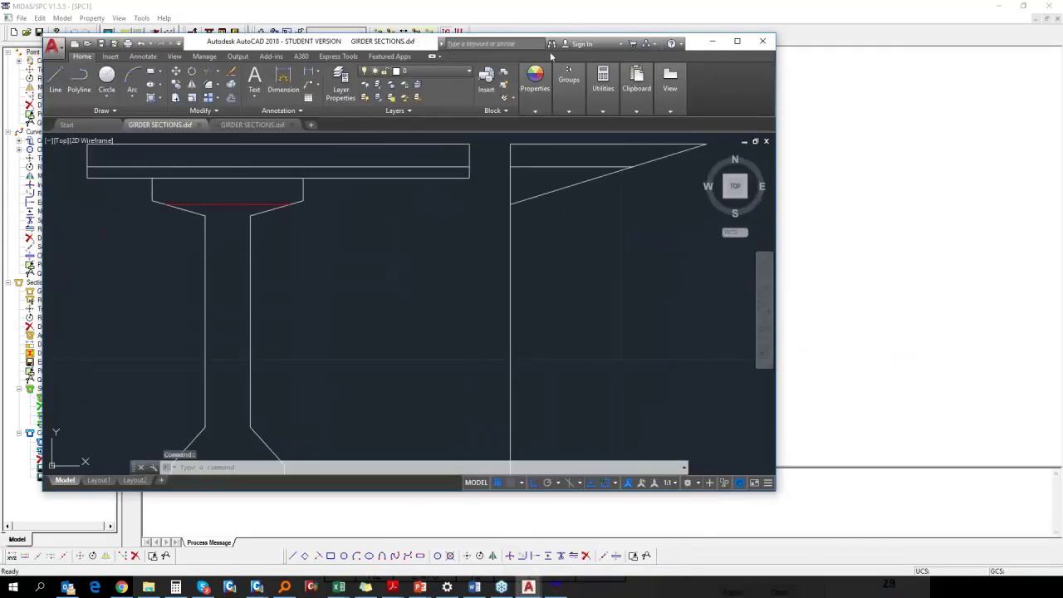
key(super+Up)
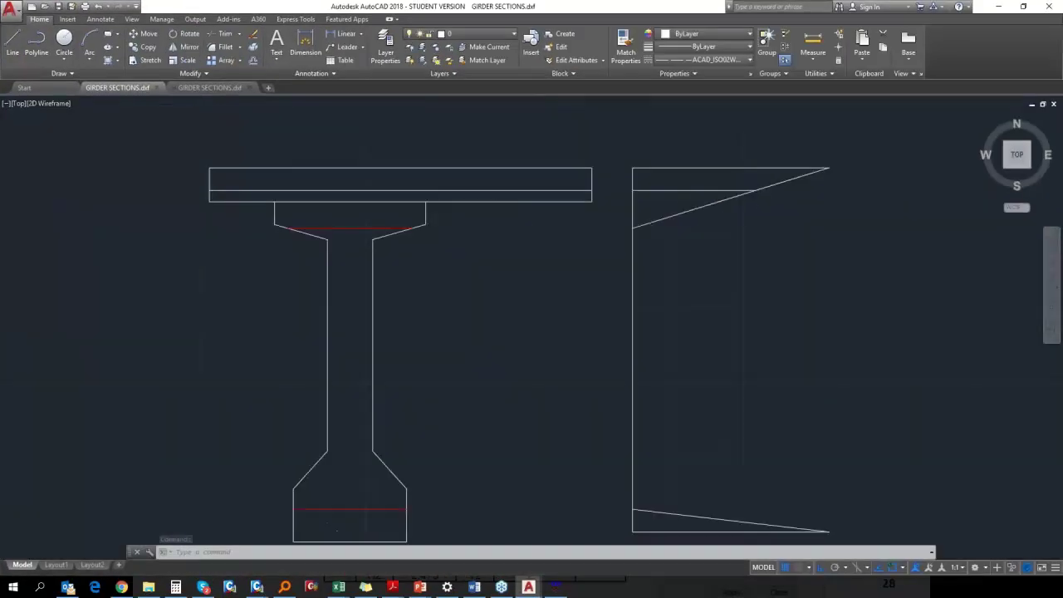
scroll(431, 240, down, 3)
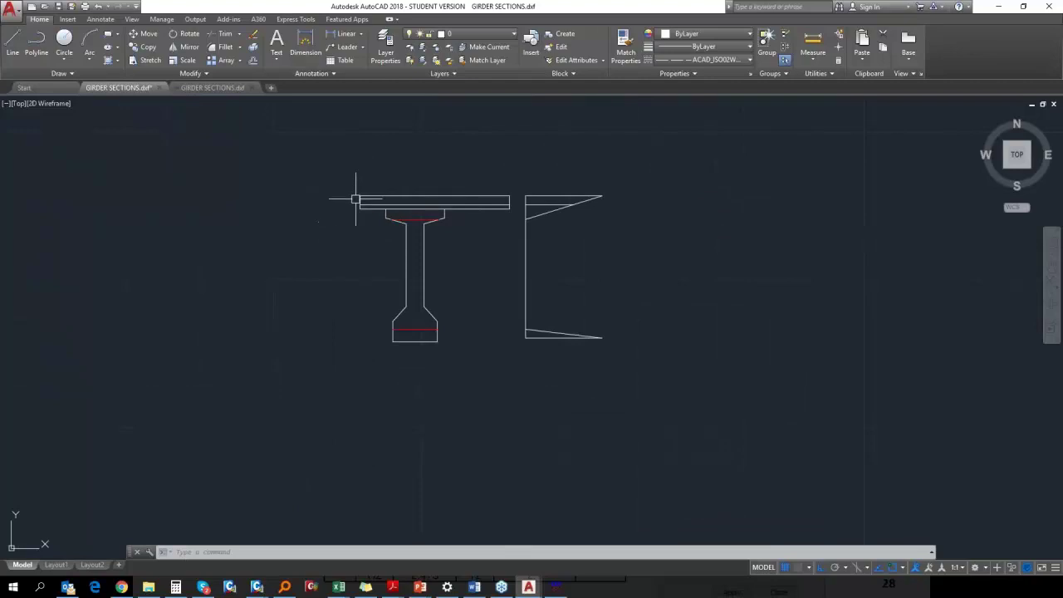
scroll(406, 239, up, 2)
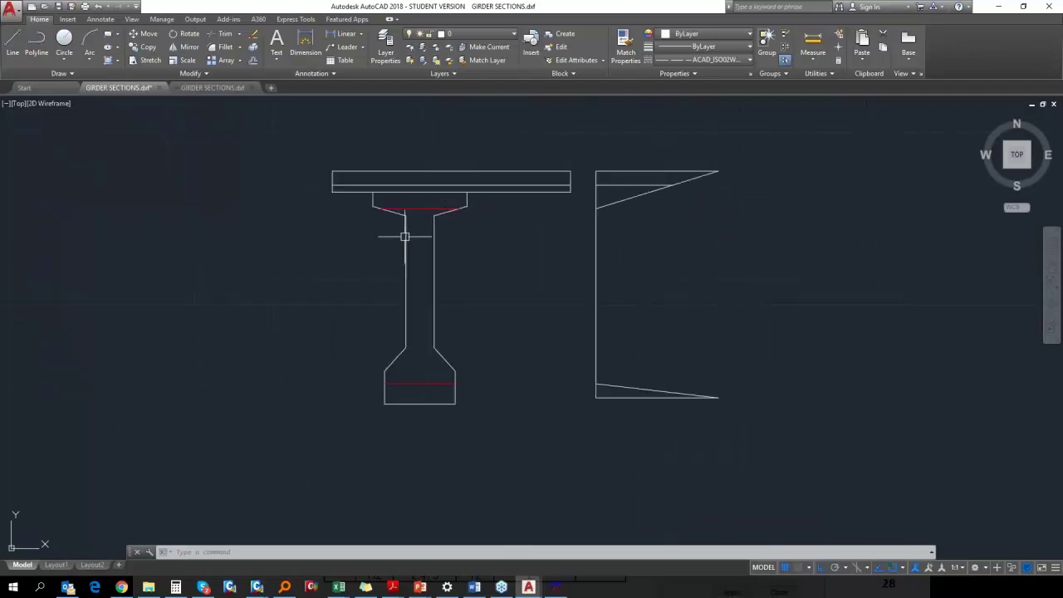
click(433, 185)
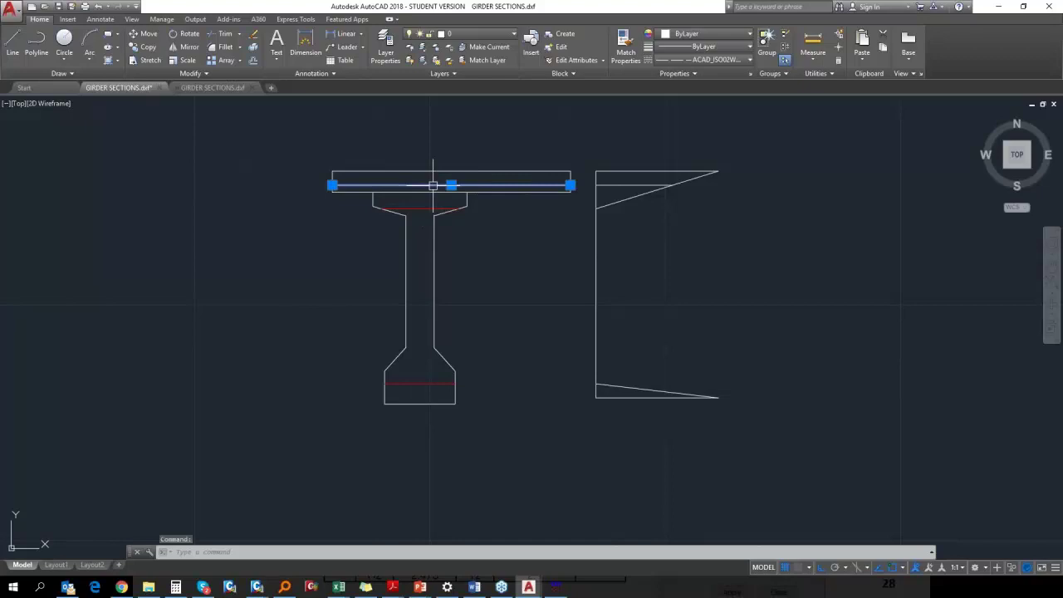
key(Escape)
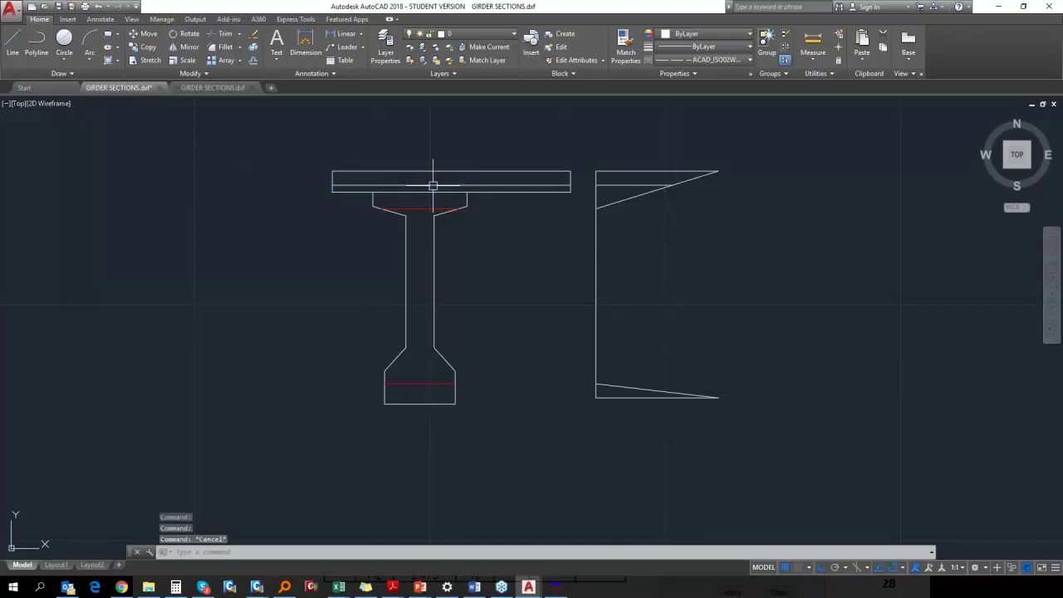
click(479, 184)
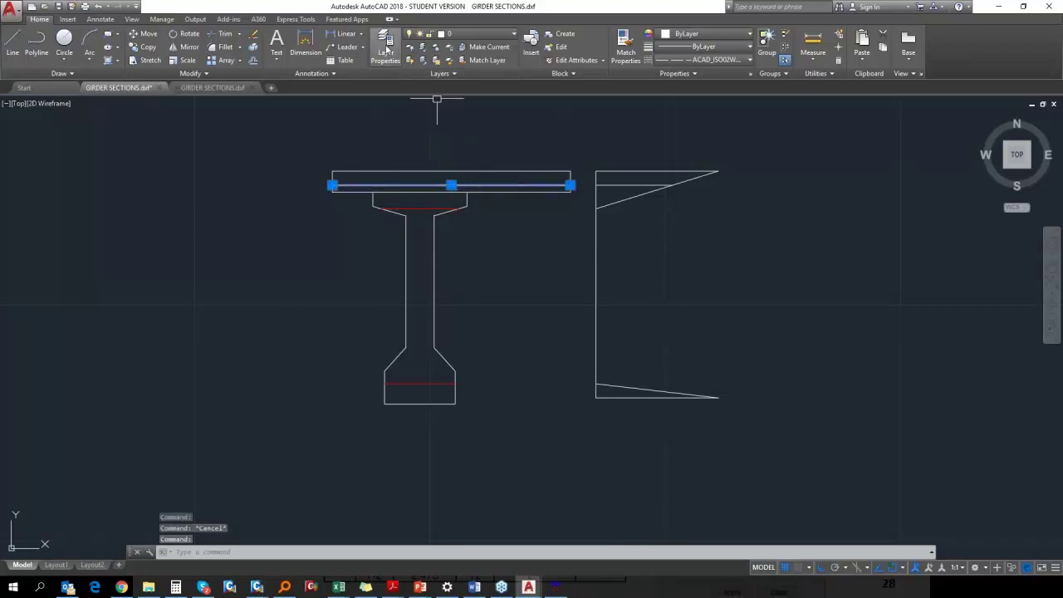
click(386, 45)
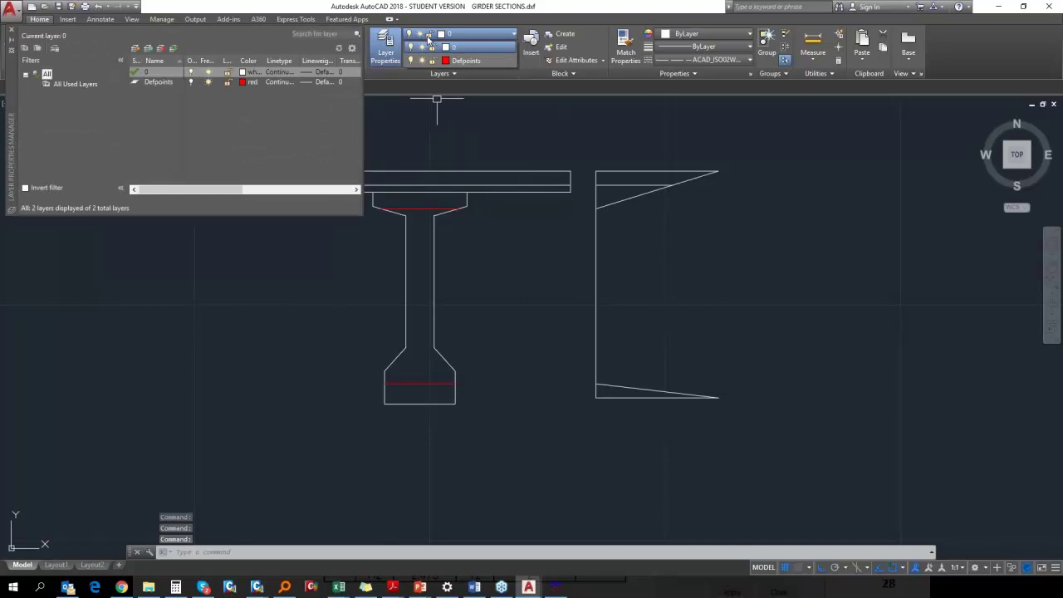
click(277, 81)
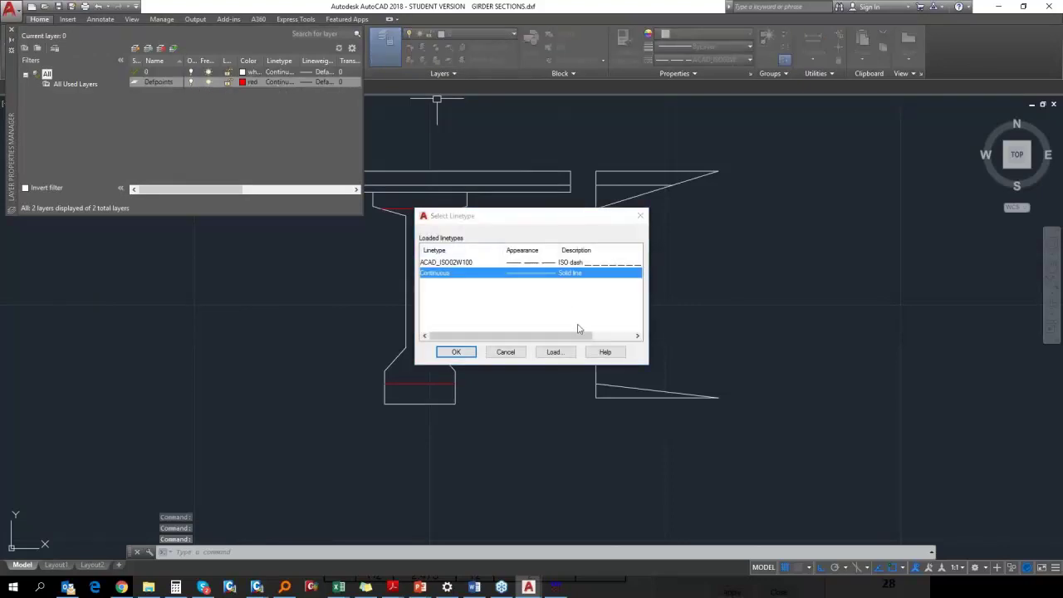
click(456, 352)
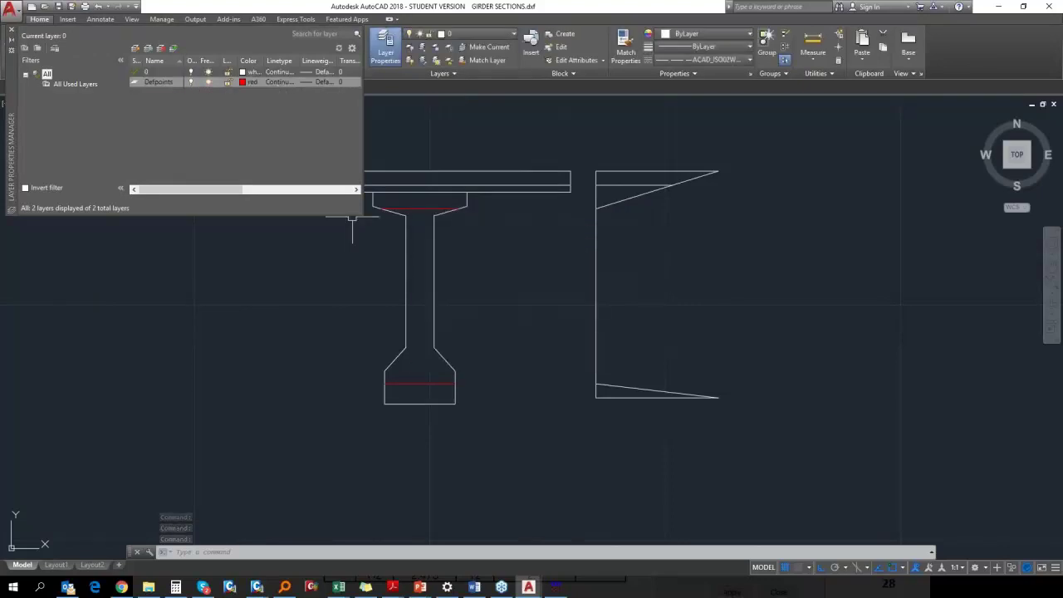
click(387, 129)
key(Escape)
key(Escape)
click(467, 146)
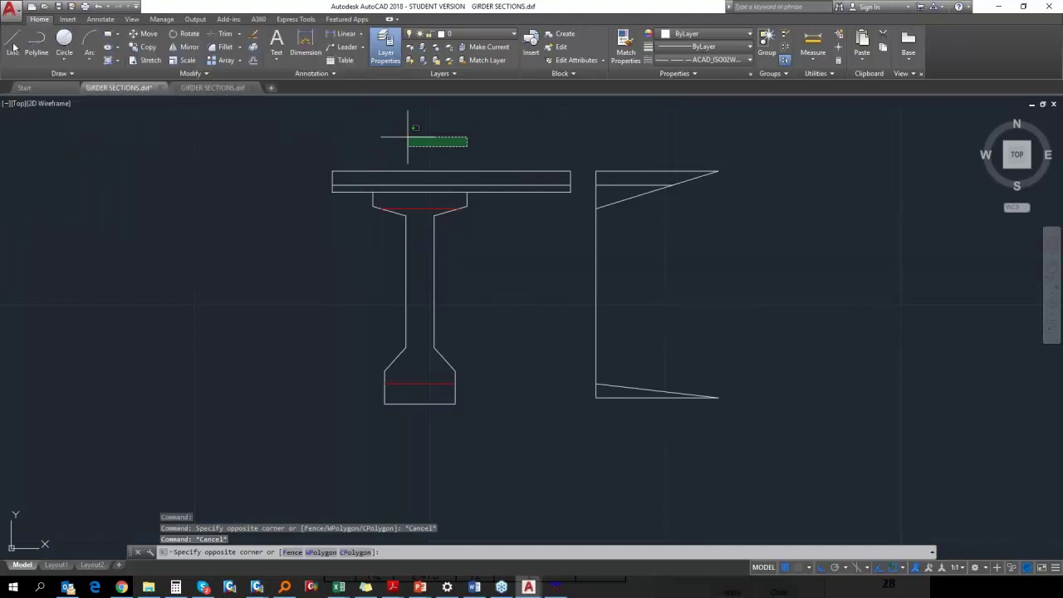
key(Escape)
Step: Move the horizontal line inside the deck slab to the Defpoints layer
click(454, 188)
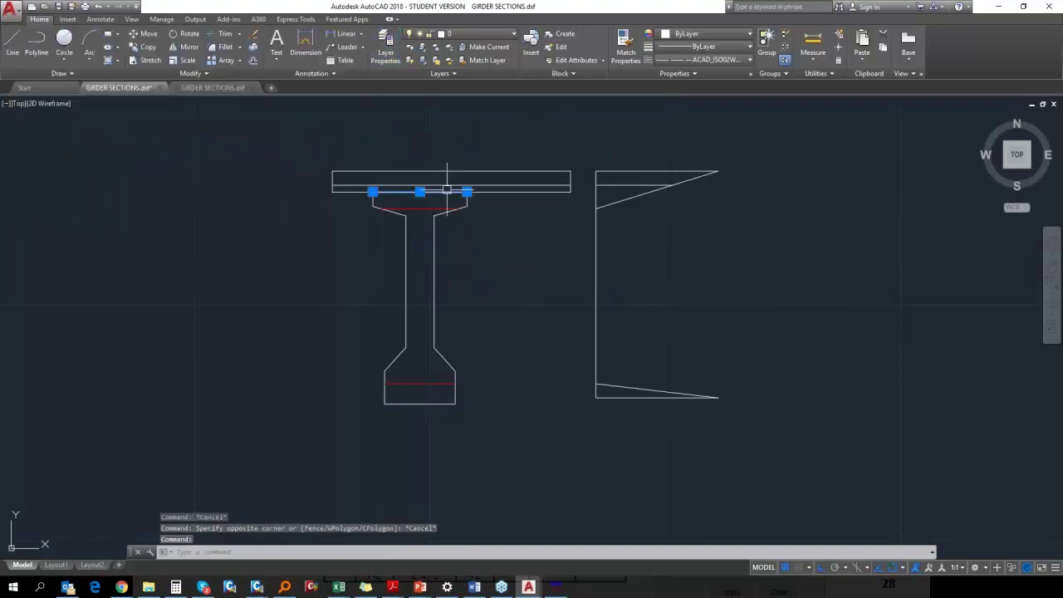
click(451, 176)
key(Escape)
click(451, 185)
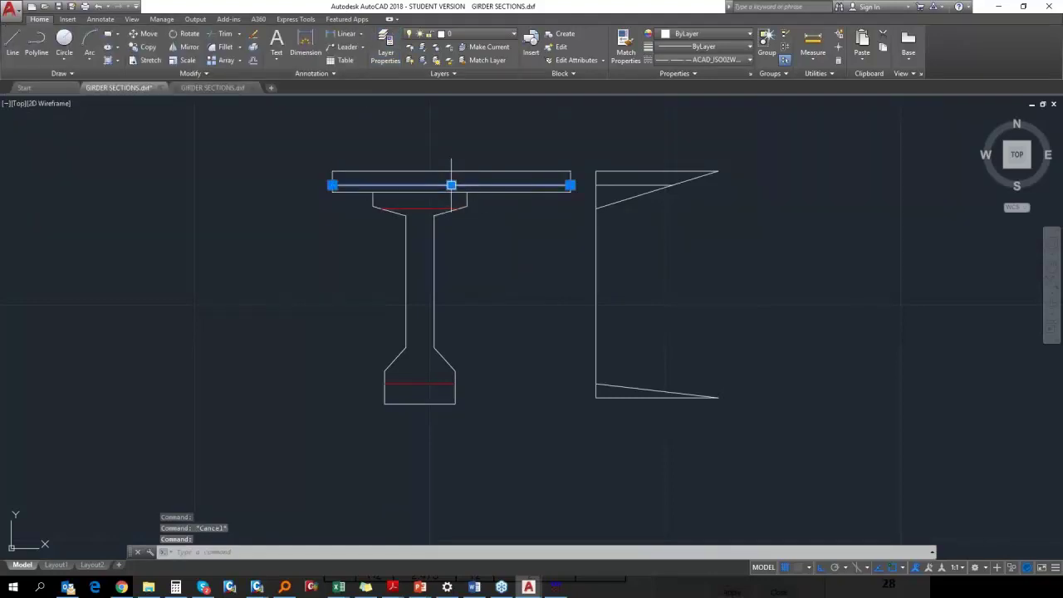
click(465, 33)
click(466, 33)
click(465, 33)
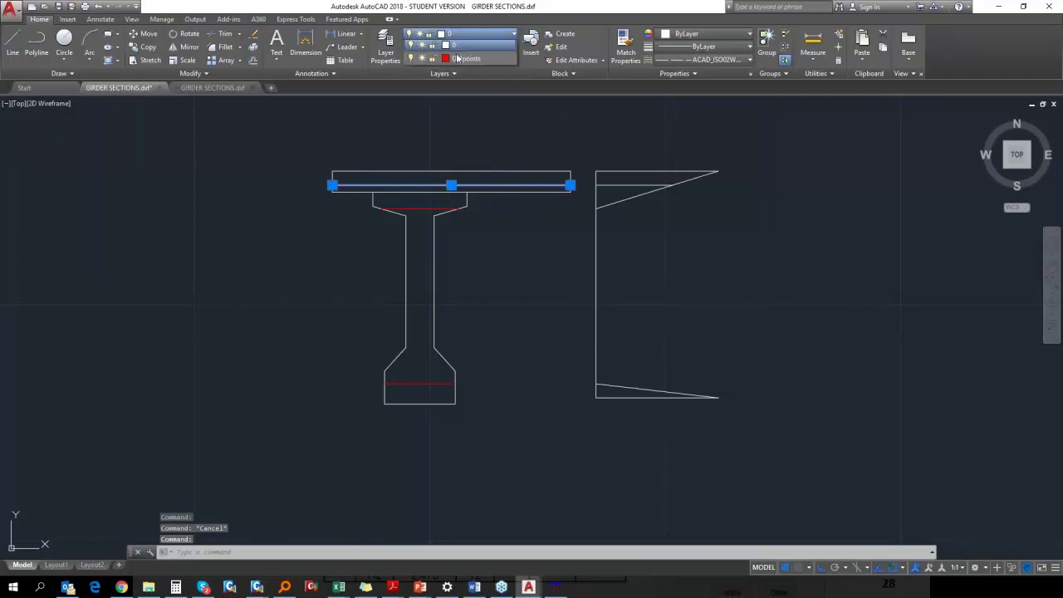
click(461, 60)
click(484, 148)
key(Escape)
key(Escape)
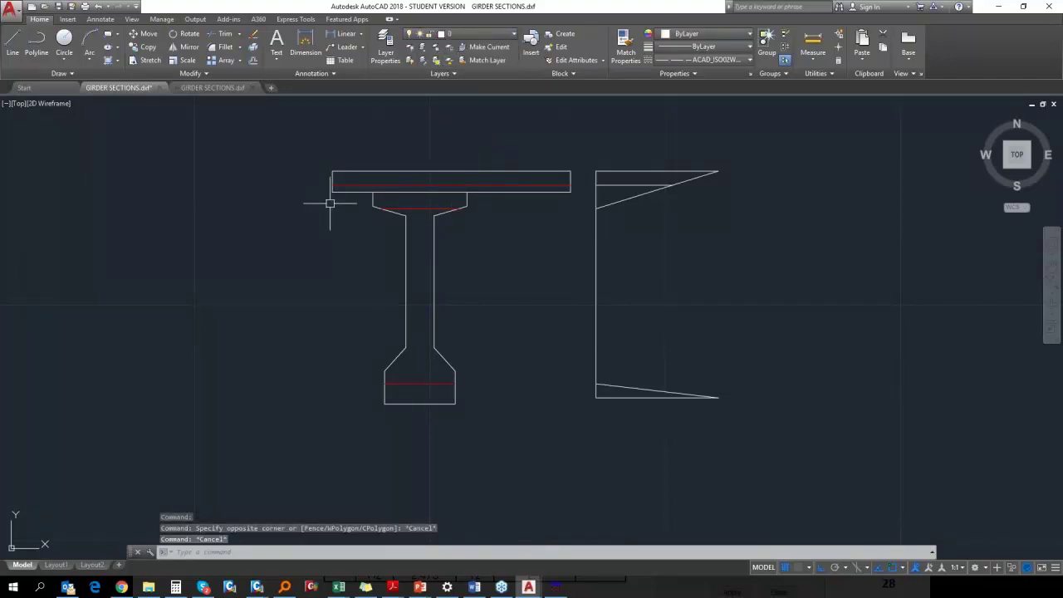
Step: Switch back to MIDAS/SPC and import the AutoCAD DXF file GIRDER SECTIONS.dxf with zero translation and rotation
click(998, 6)
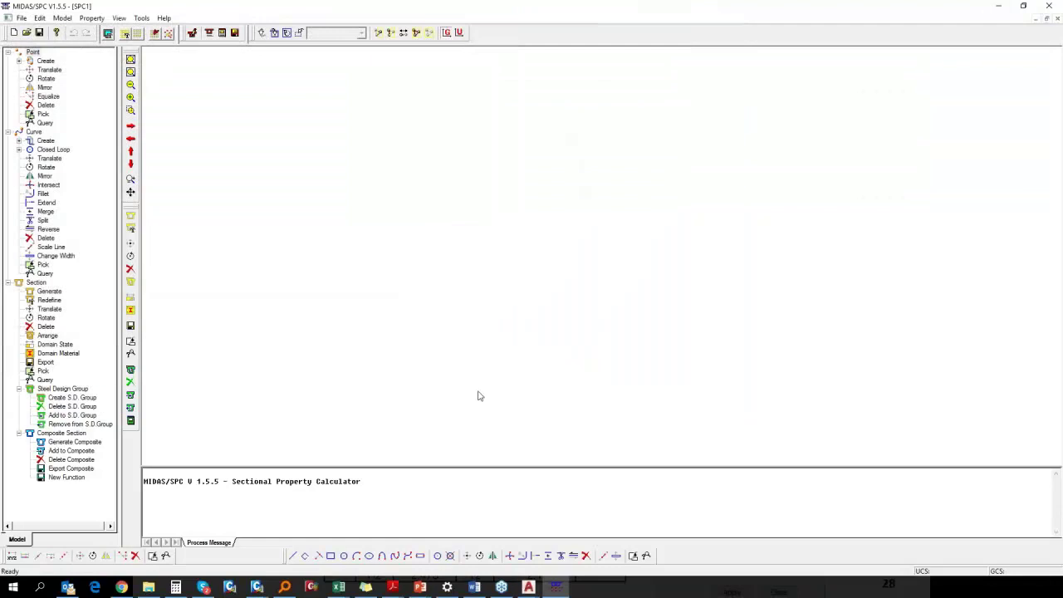
click(22, 17)
mouse_move(100, 79)
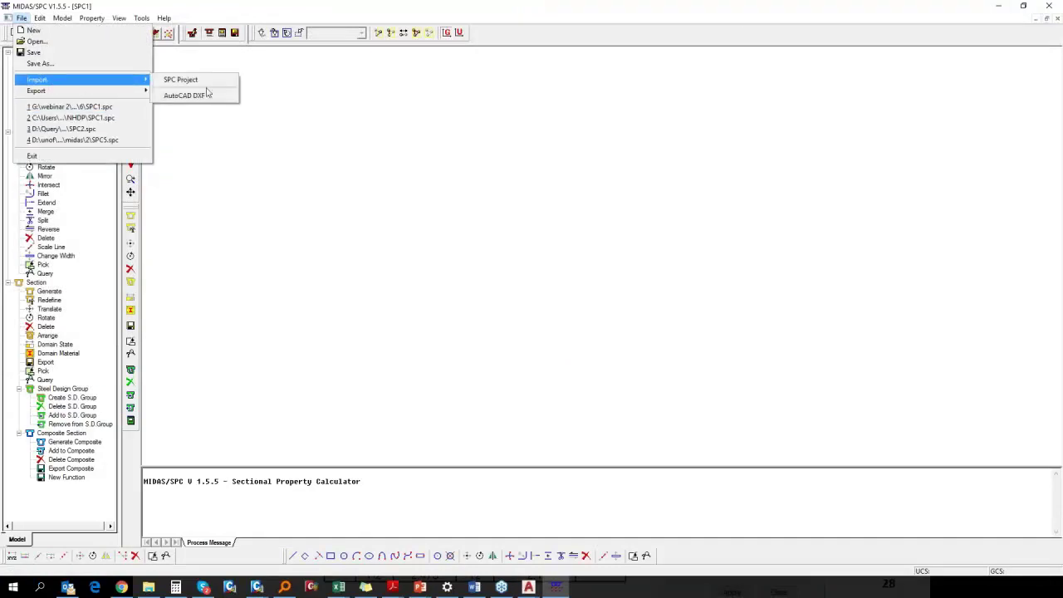
click(206, 95)
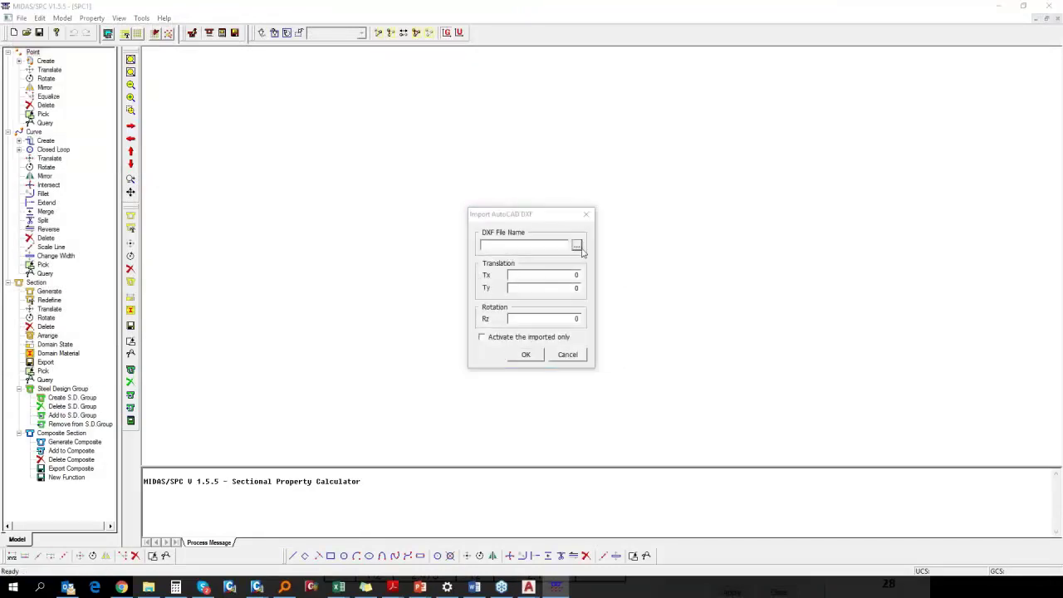
click(576, 246)
click(465, 266)
click(624, 333)
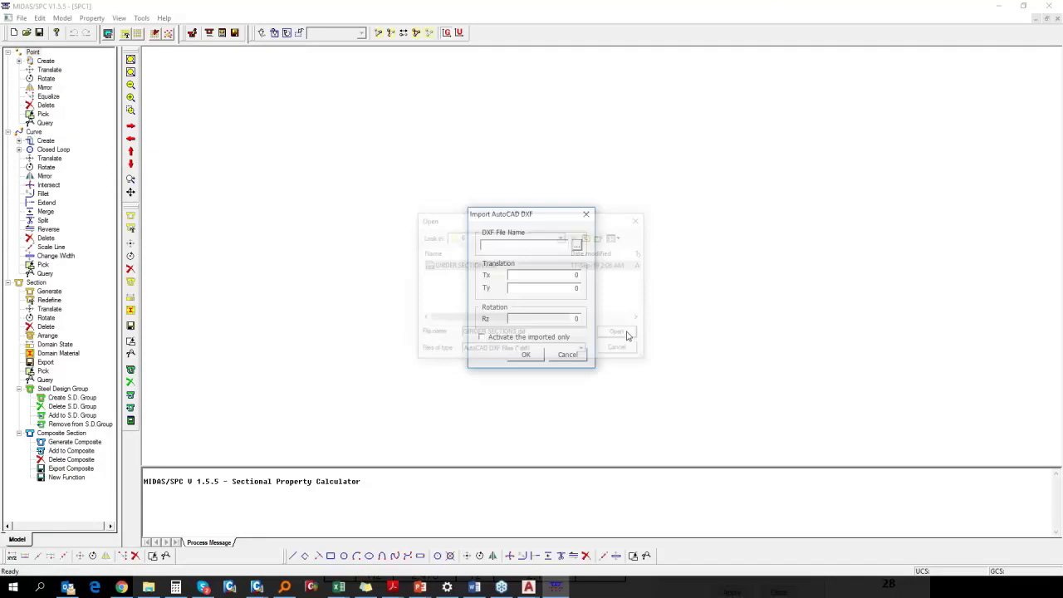
click(530, 356)
click(582, 322)
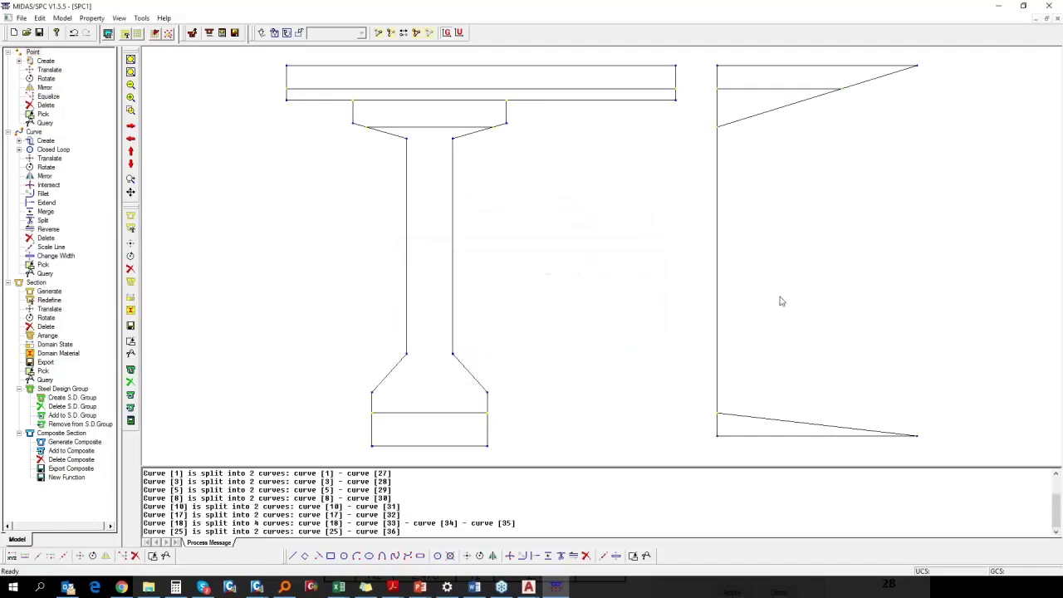
scroll(613, 255, down, 1)
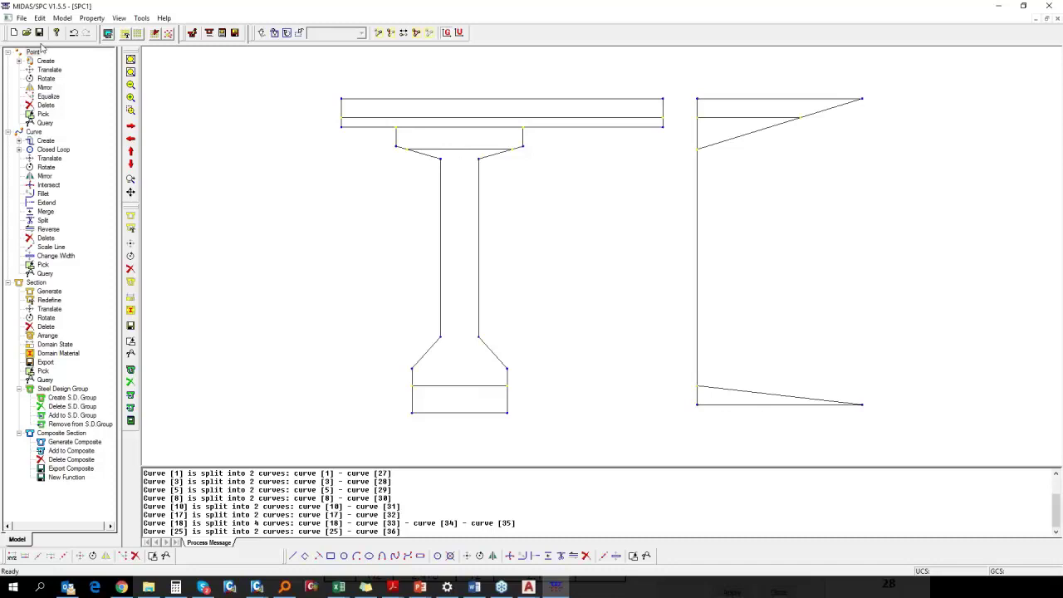
click(21, 17)
click(368, 130)
click(21, 17)
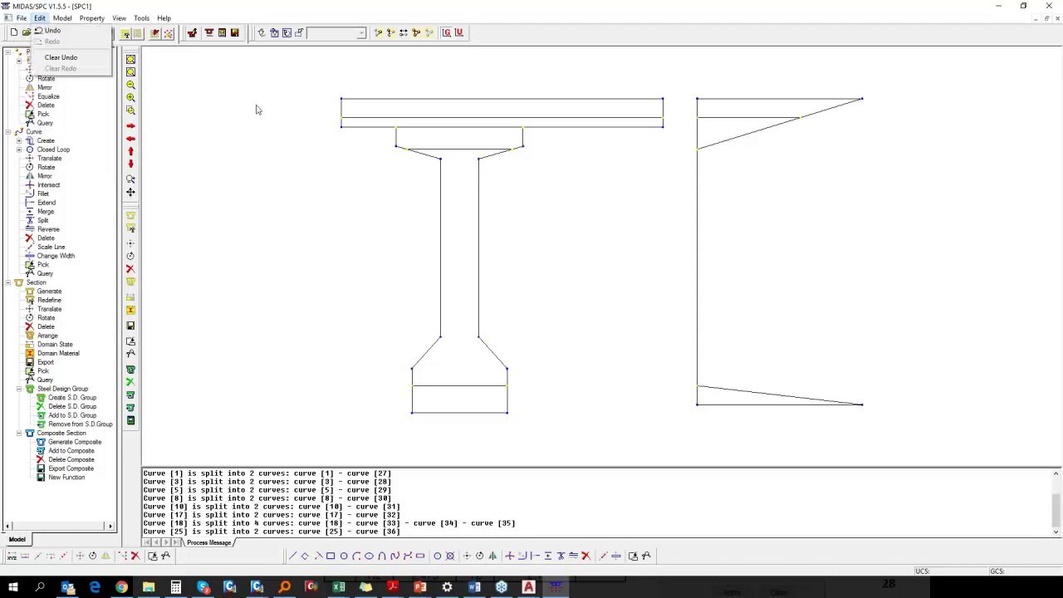
click(189, 90)
click(91, 18)
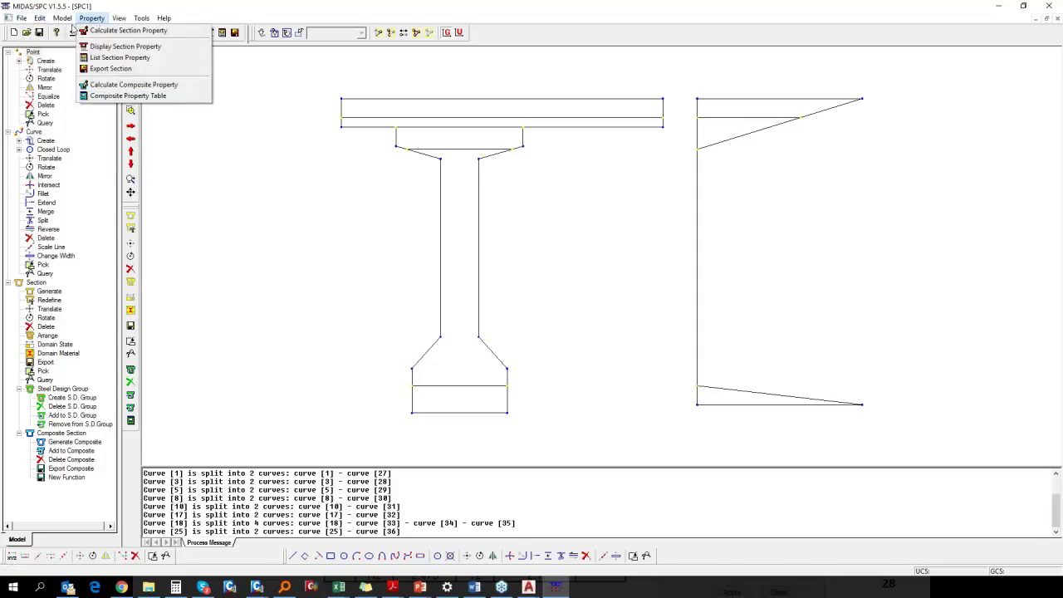
mouse_move(68, 20)
click(287, 169)
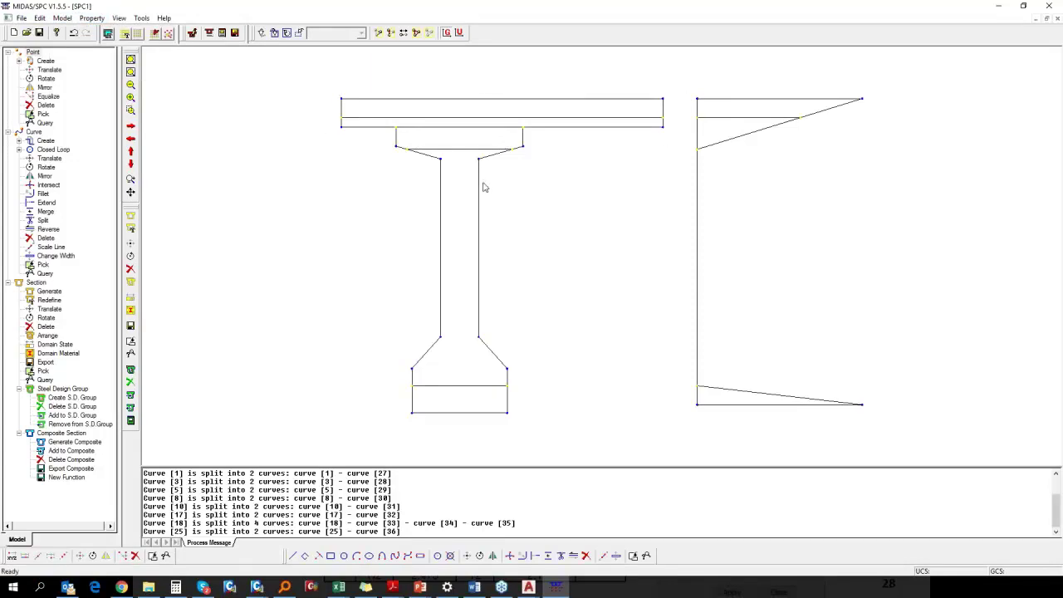
Step: Show the material list used for composite sections and close it without adding a material
click(67, 19)
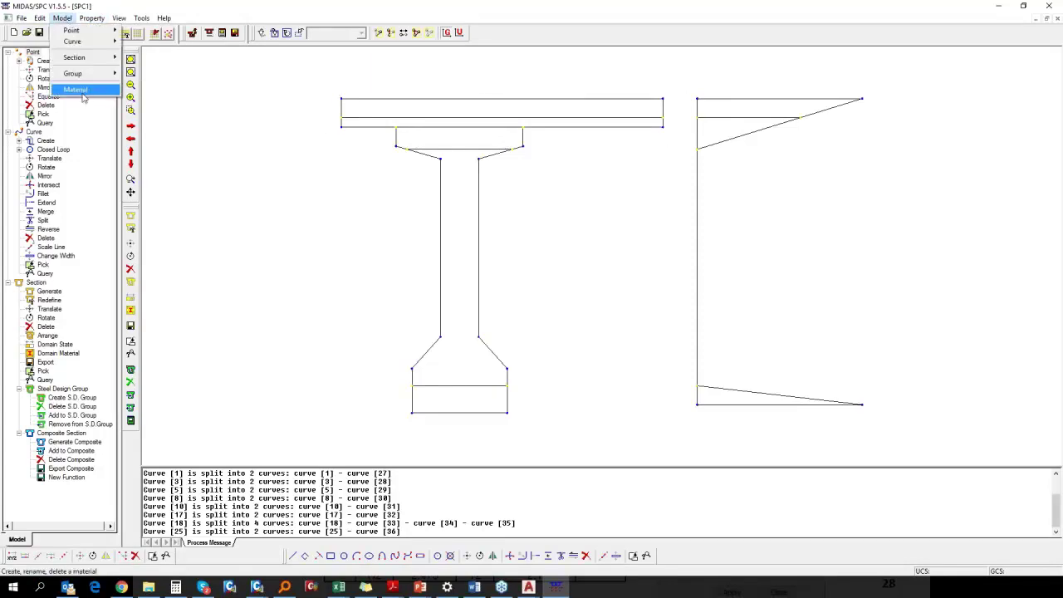
click(82, 93)
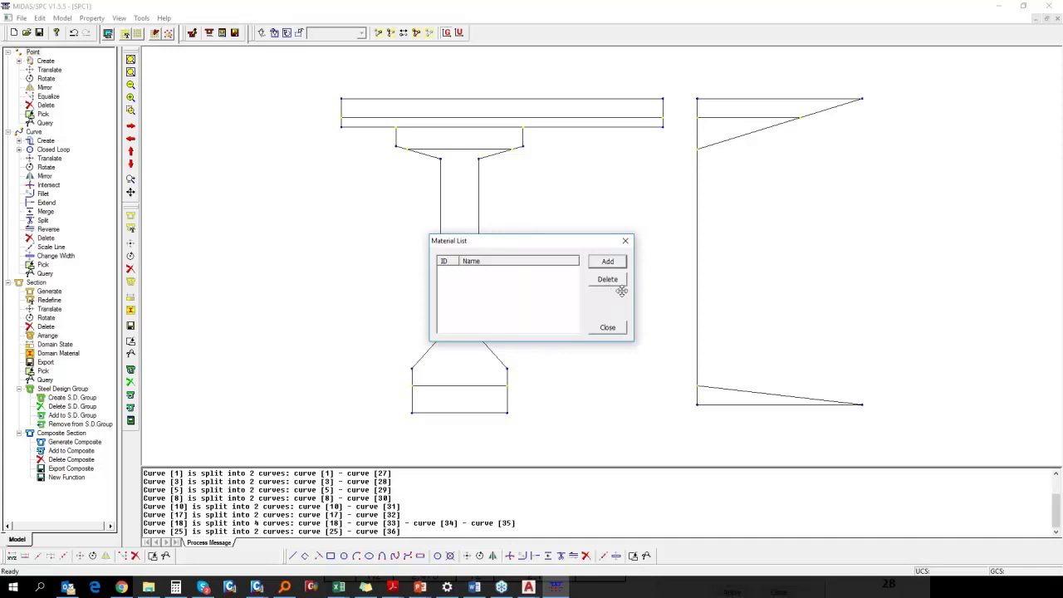
click(608, 328)
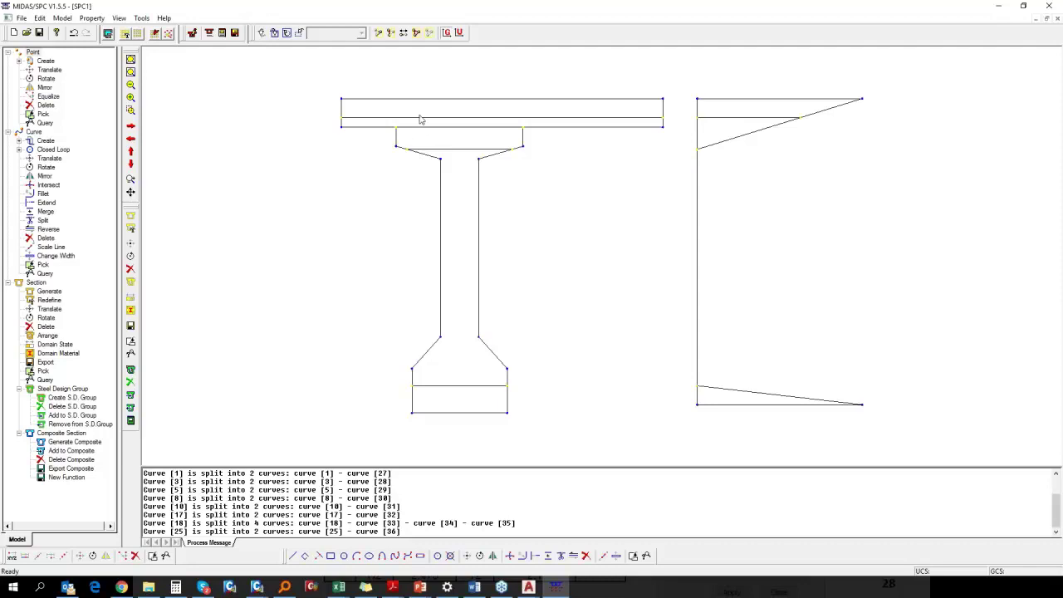
Step: Show the settings for generating a composite section and close them without applying
click(62, 19)
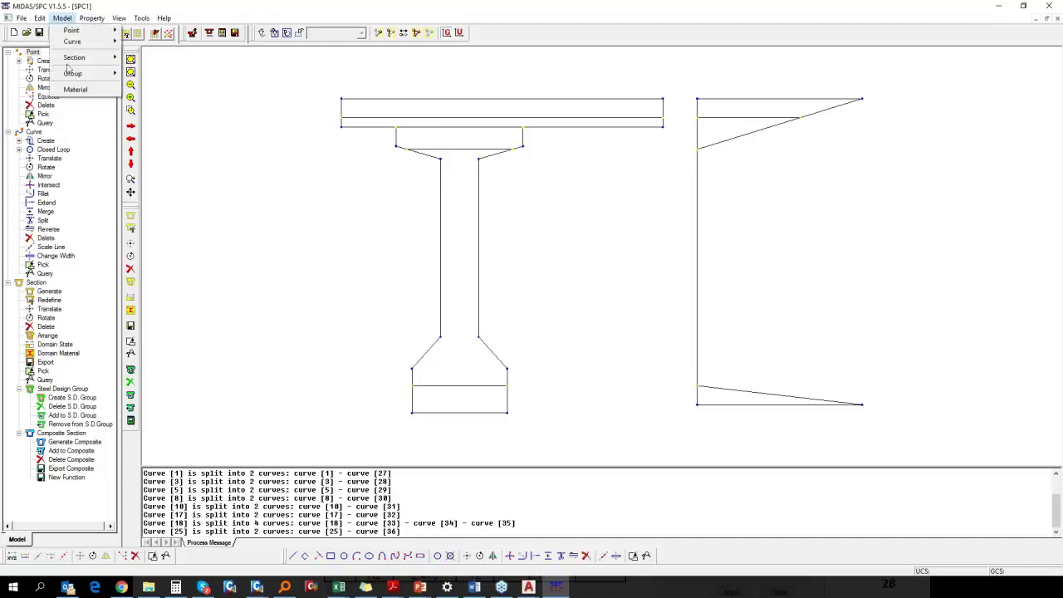
mouse_move(83, 58)
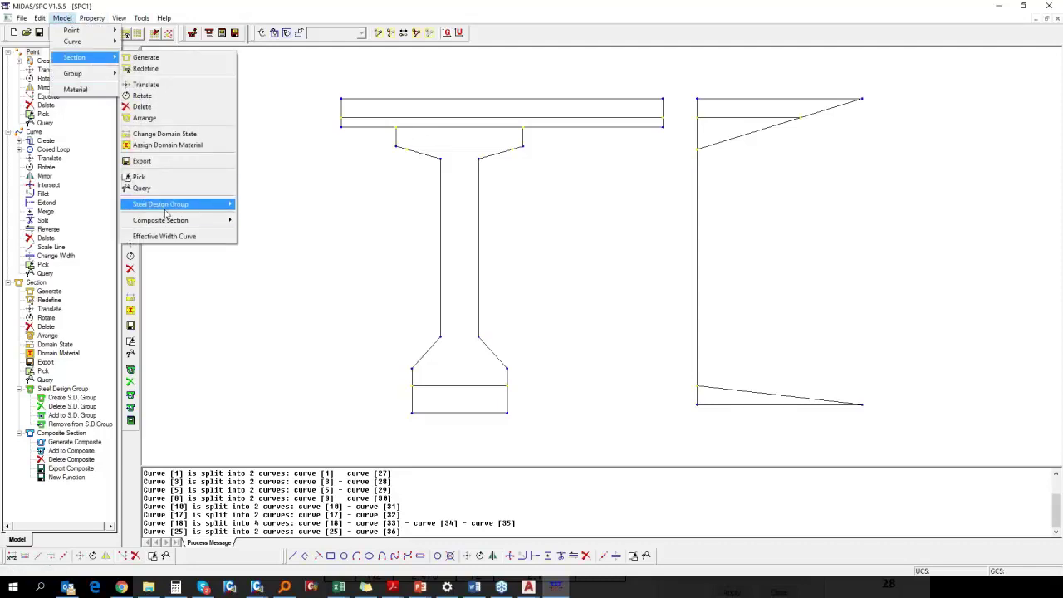
mouse_move(160, 220)
click(260, 204)
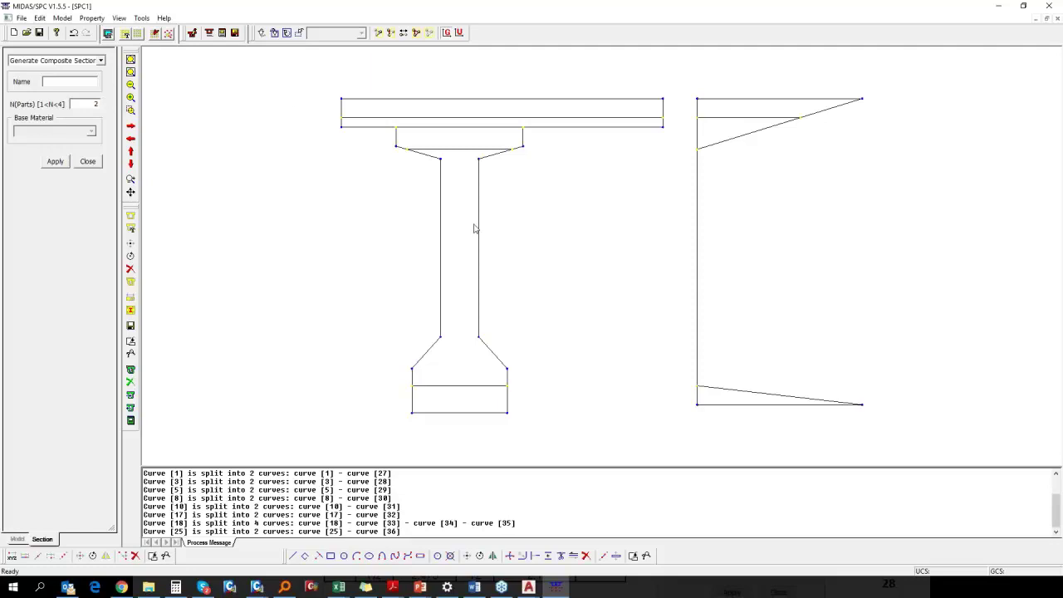
click(87, 161)
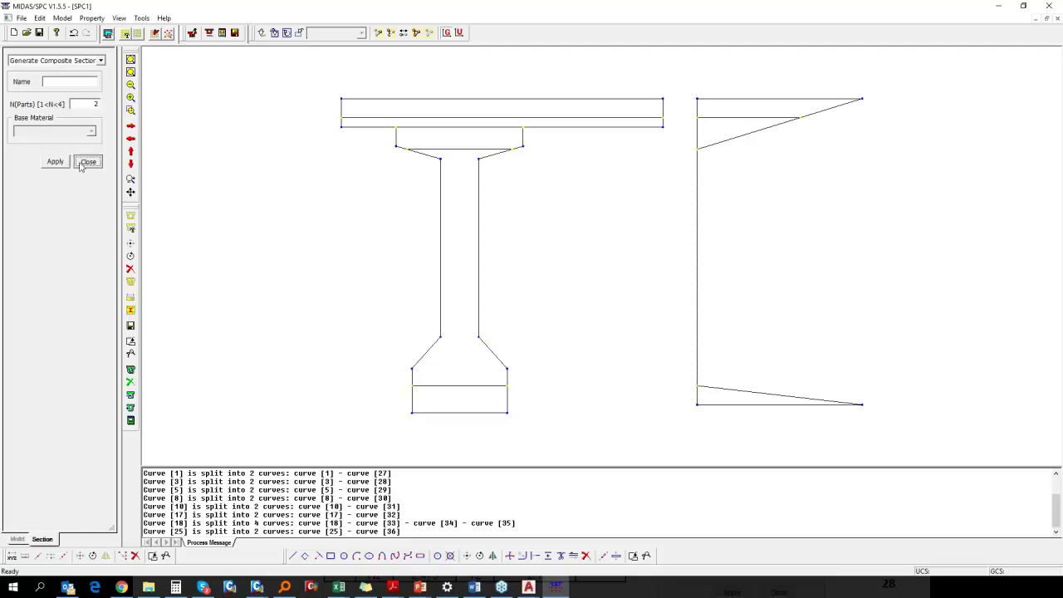
Step: Show the settings for adding a part to a composite section and close them without applying
click(63, 19)
mouse_move(83, 57)
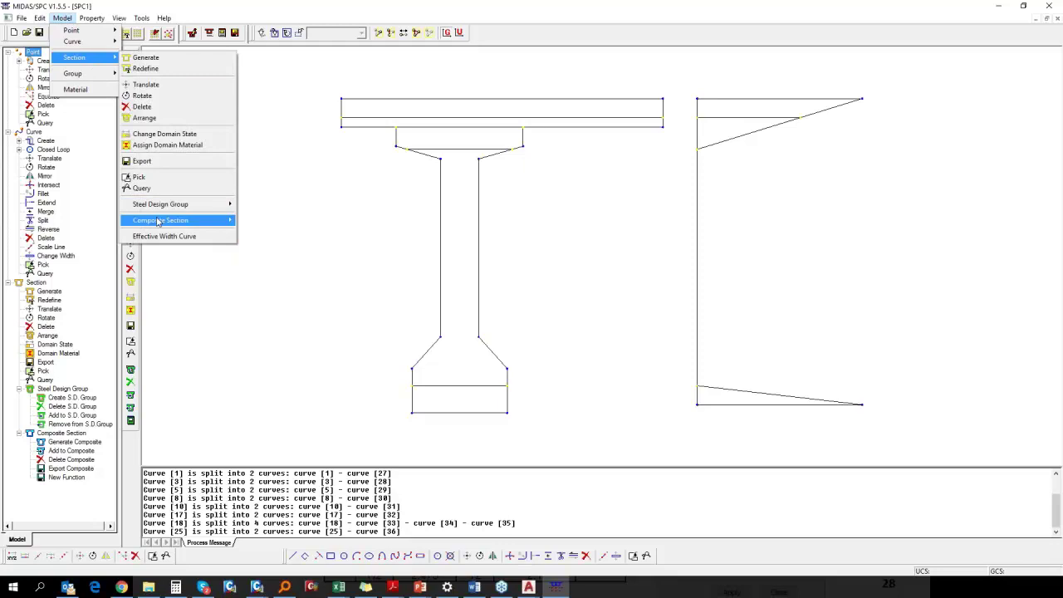
mouse_move(183, 220)
click(295, 232)
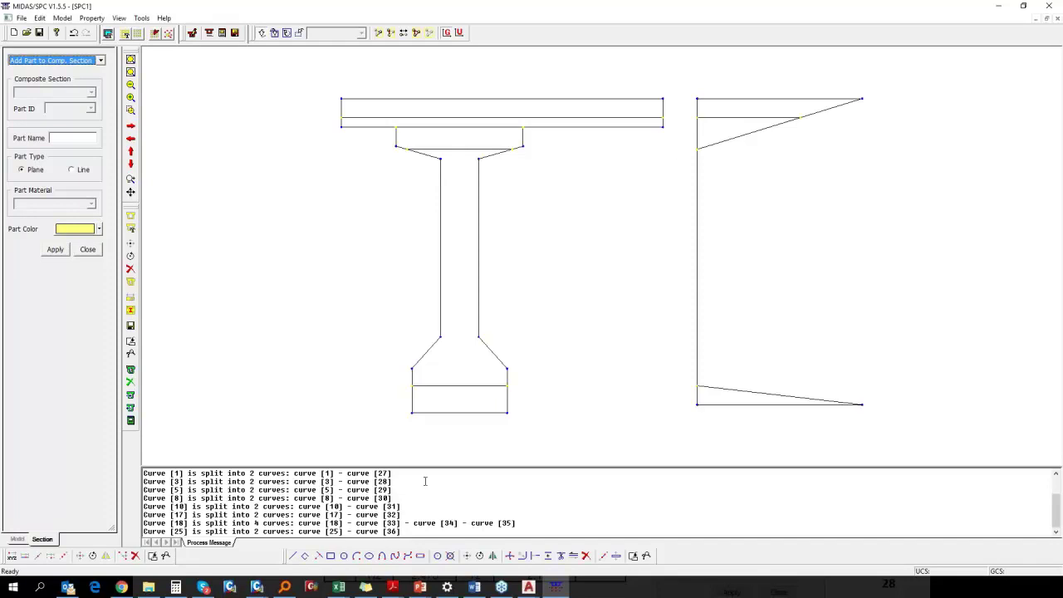
click(94, 250)
Step: Open the existing project SPC1.spc from folder 6 and bring its yellow filled girder section into view
click(21, 17)
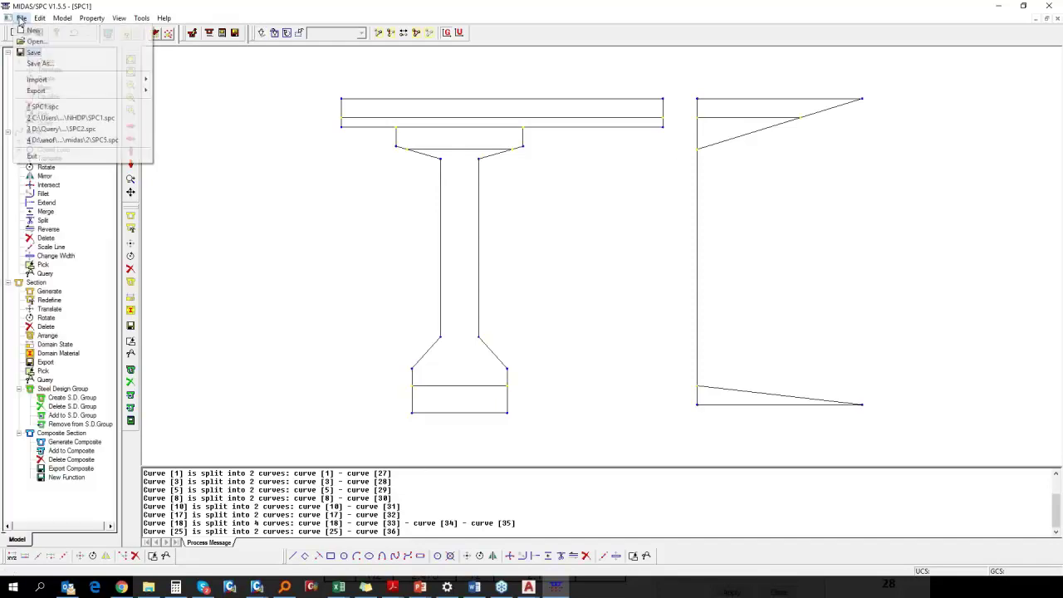
click(36, 41)
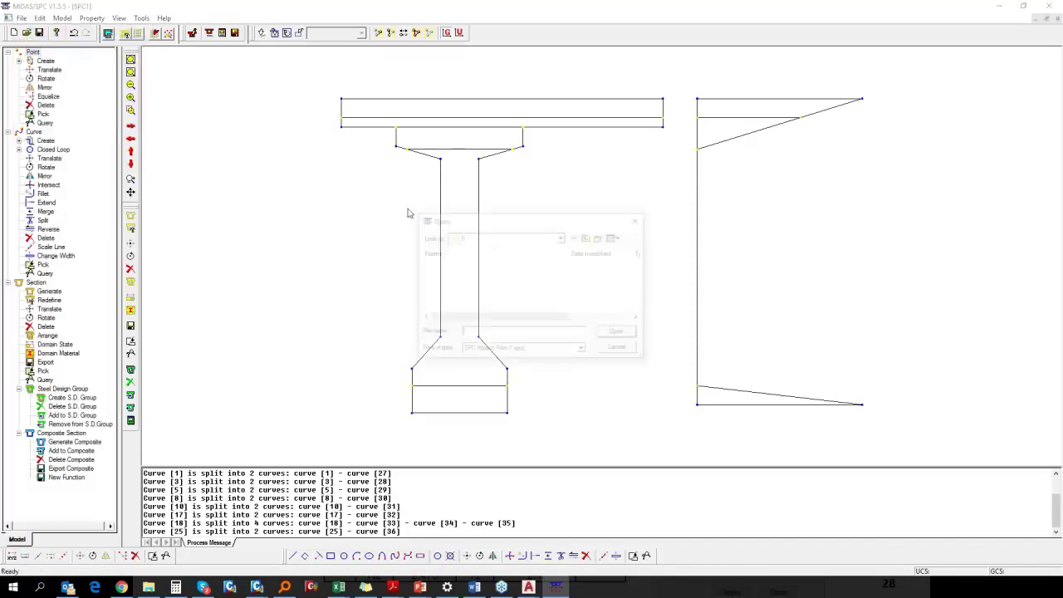
click(481, 270)
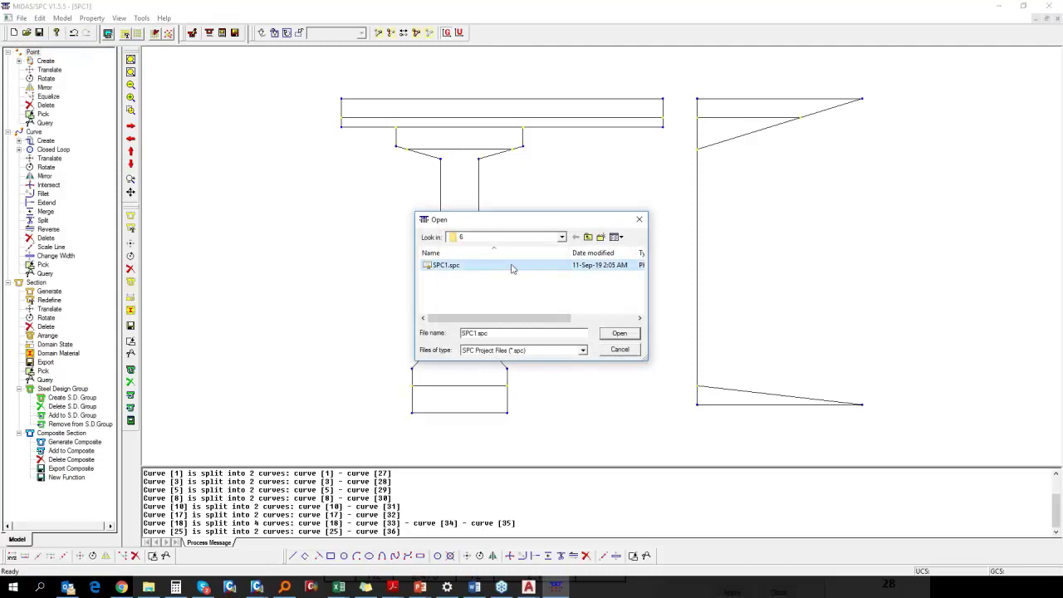
click(619, 330)
click(548, 315)
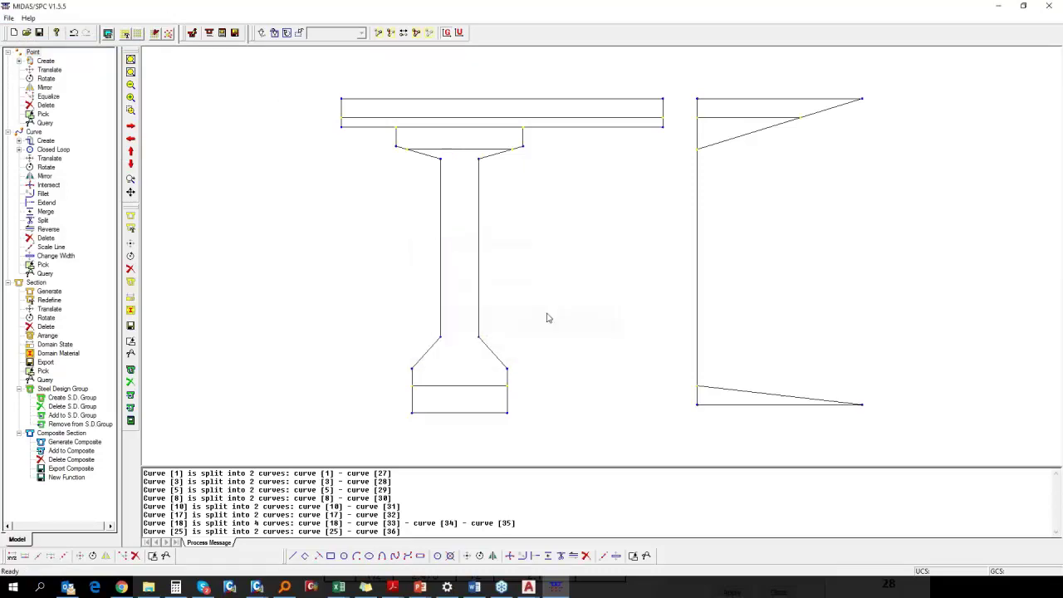
scroll(229, 340, up, 2)
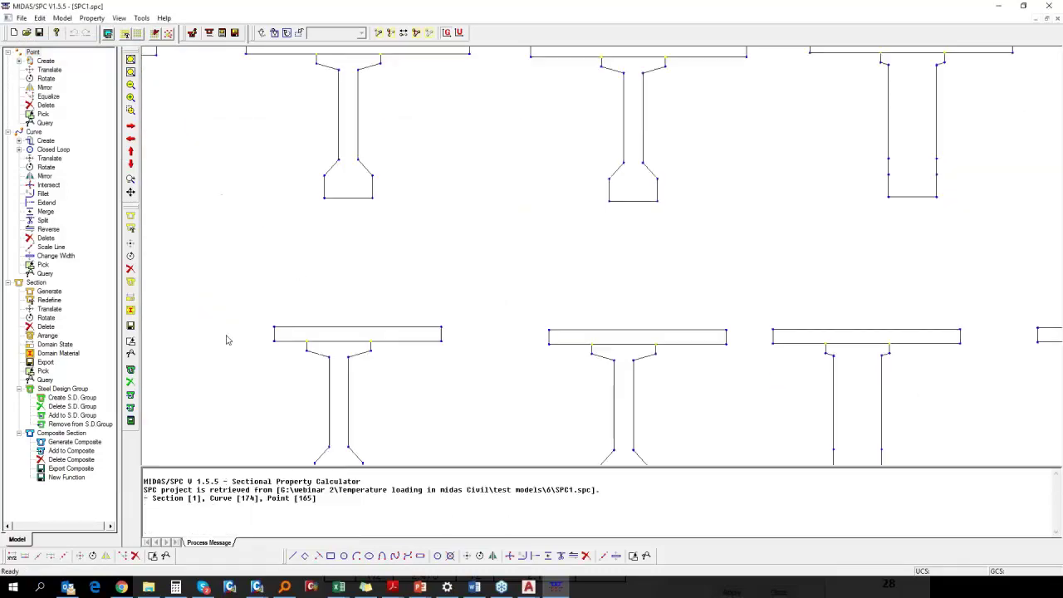
middle_drag(382, 320, 600, 291)
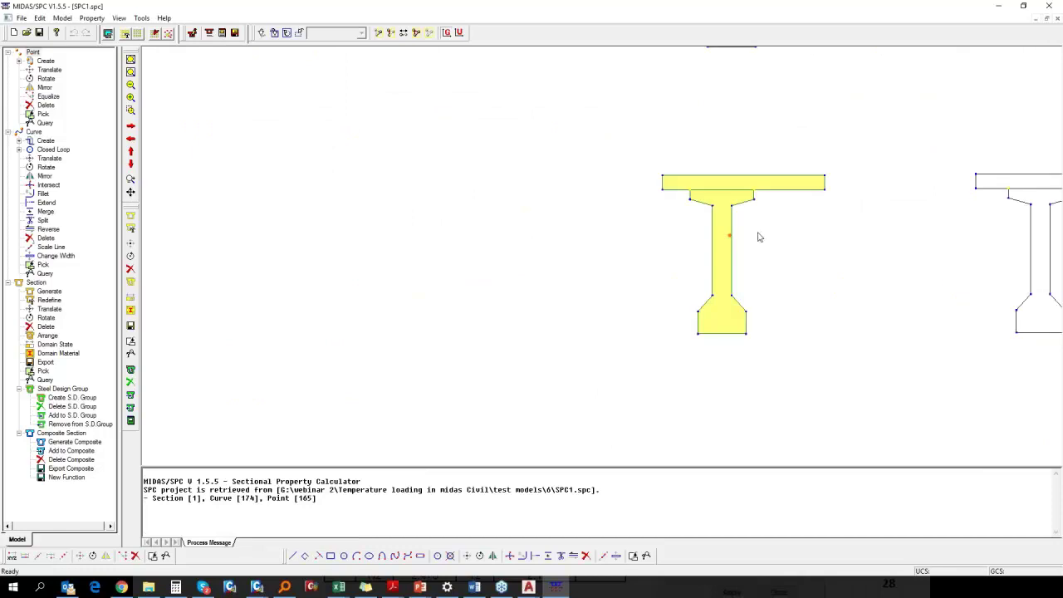
middle_drag(758, 238, 515, 225)
scroll(512, 200, up, 2)
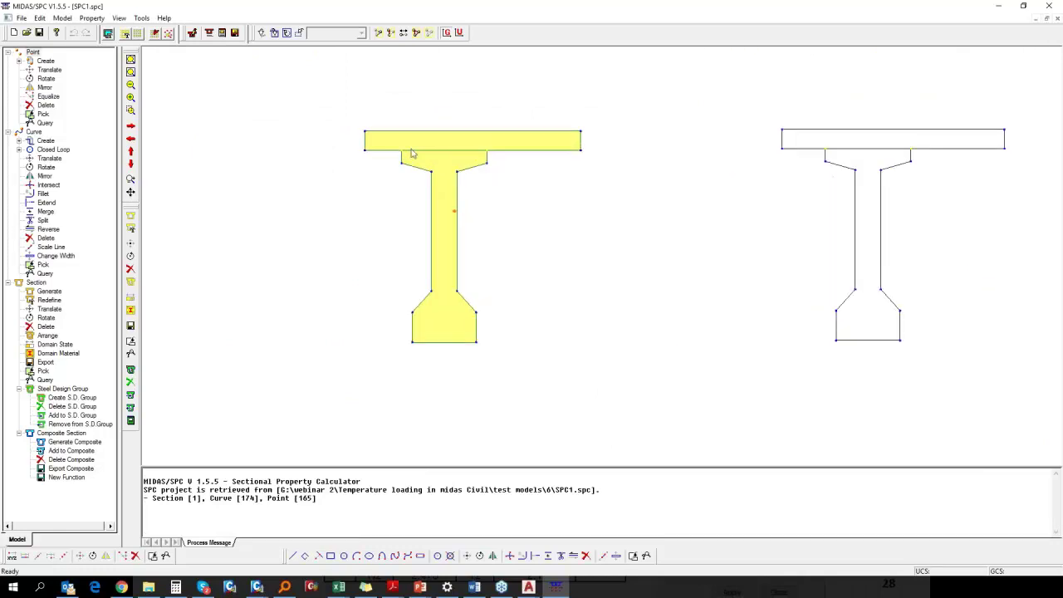
scroll(392, 135, up, 2)
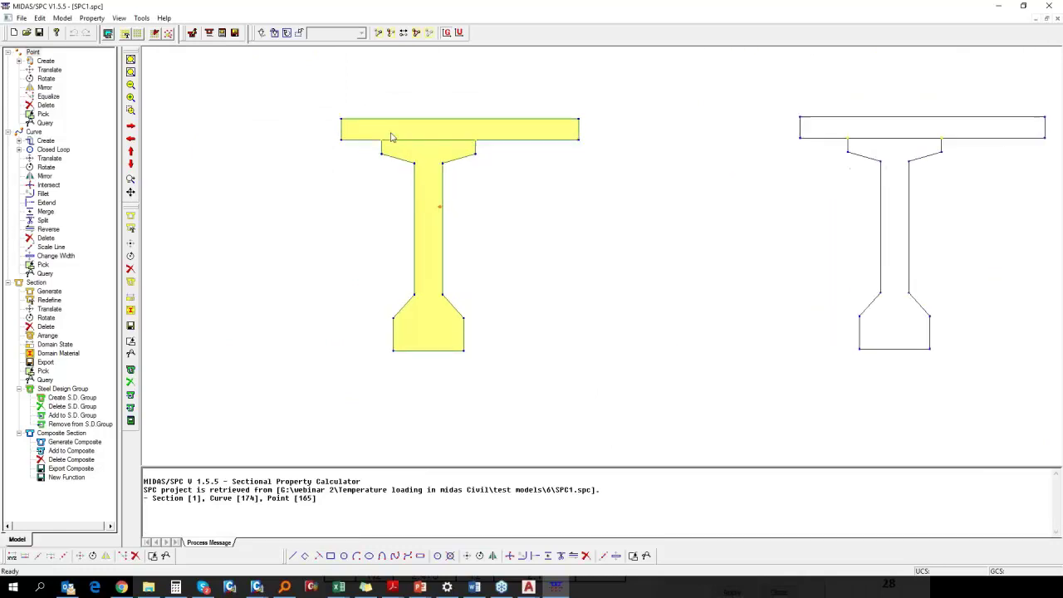
Step: Show the composite property calculation settings with the filled girder section selected, and close them without calculating
click(101, 19)
click(113, 87)
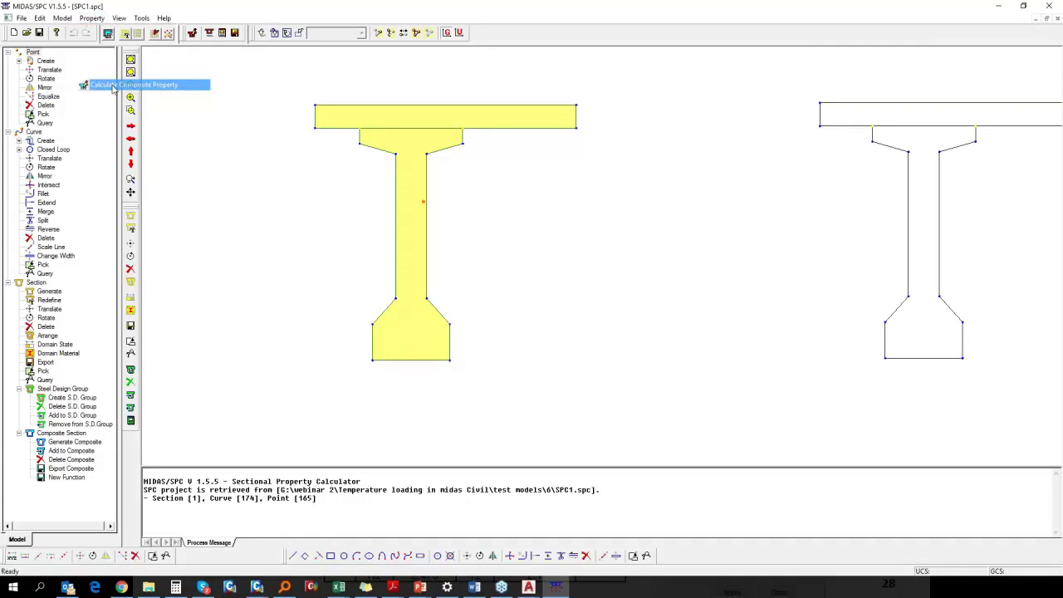
drag(284, 75, 645, 465)
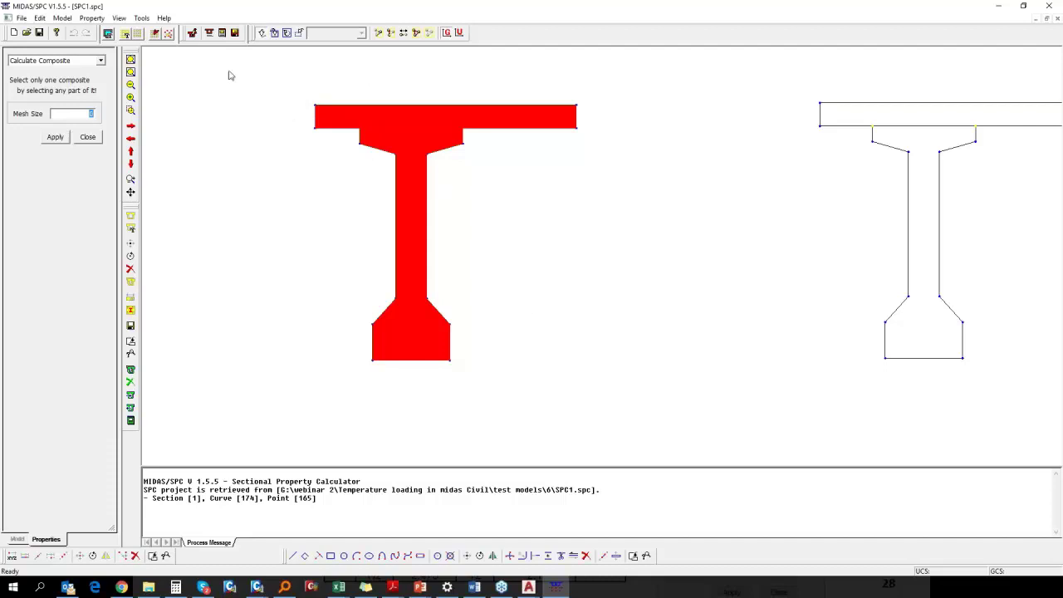
click(87, 136)
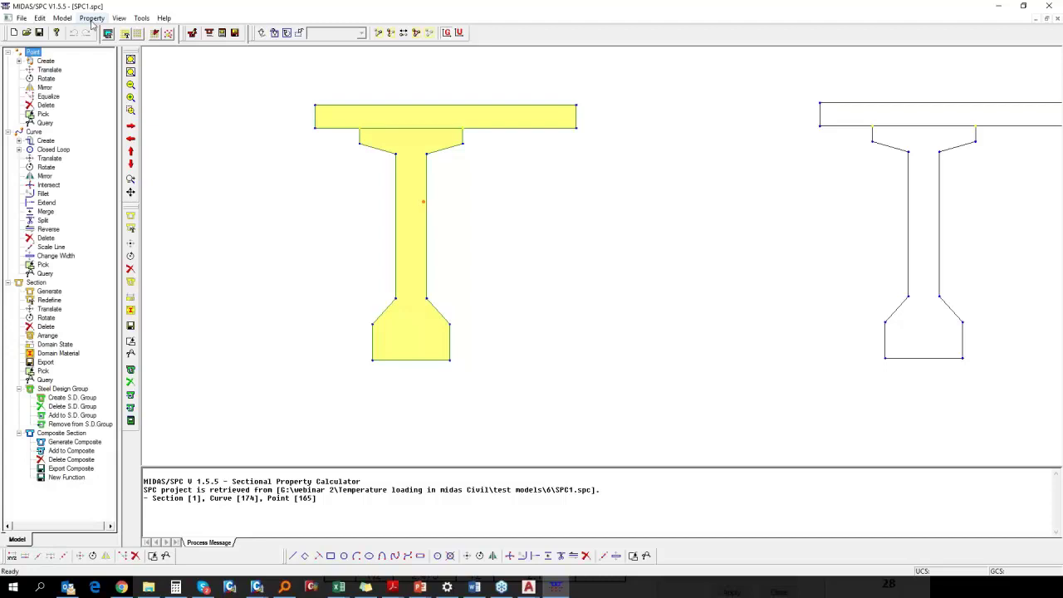
Step: List the calculated section properties of the filled girder section, highlight the value column and close the list
click(92, 23)
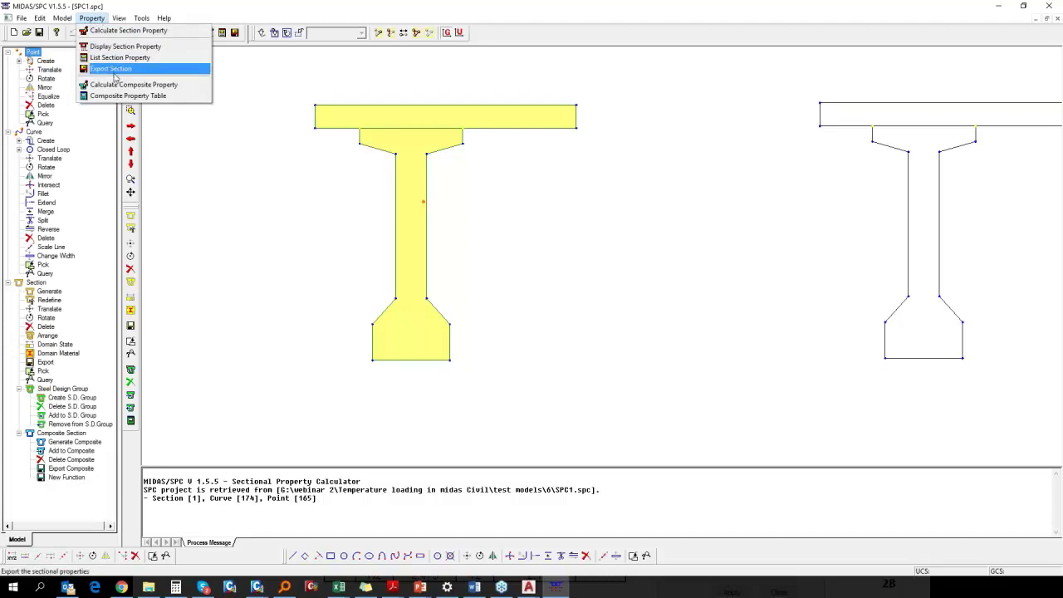
click(118, 57)
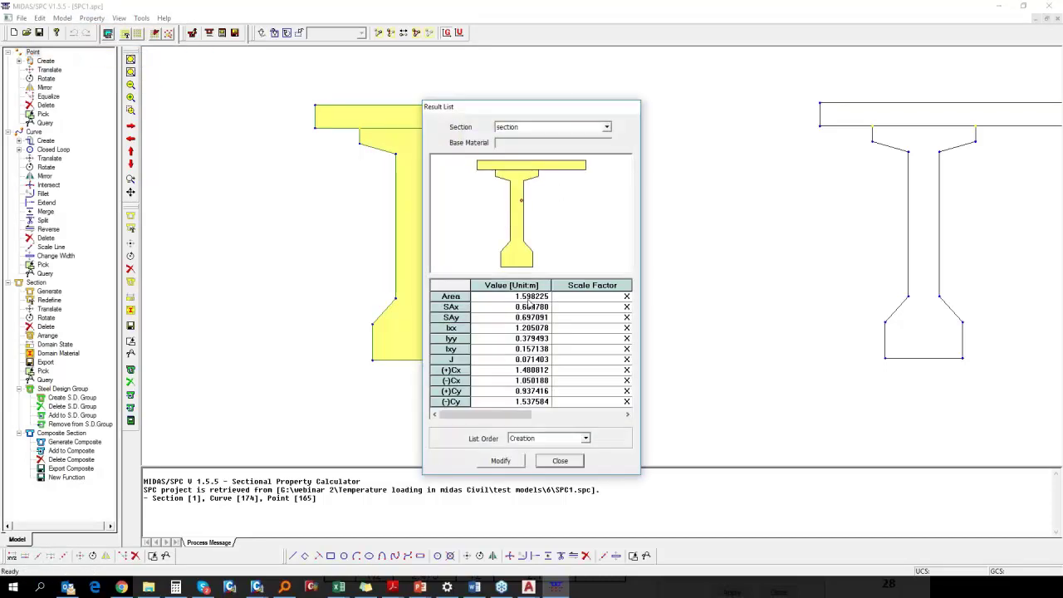
drag(532, 299, 535, 425)
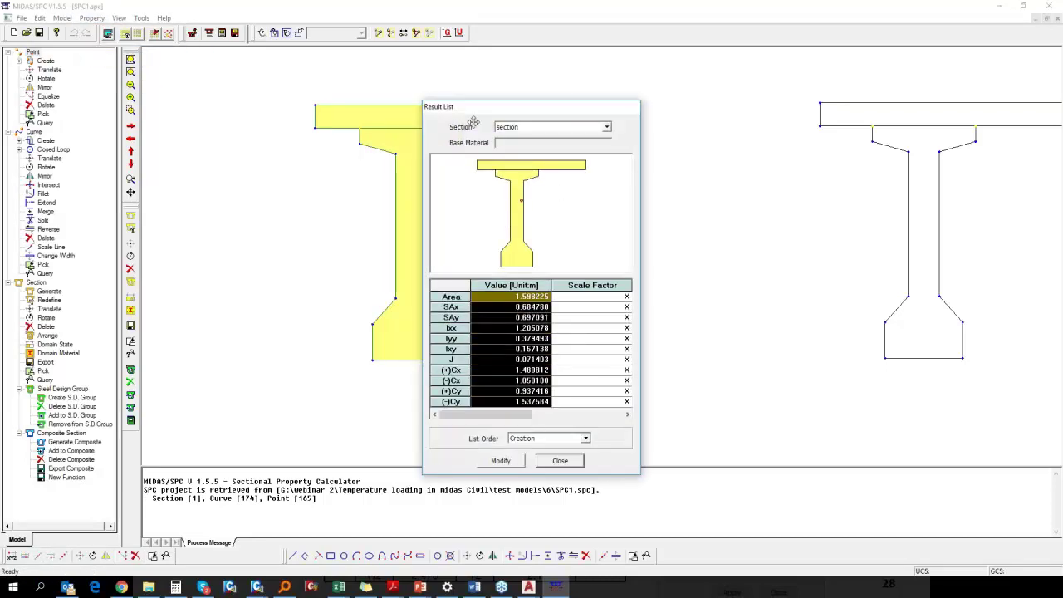
click(560, 461)
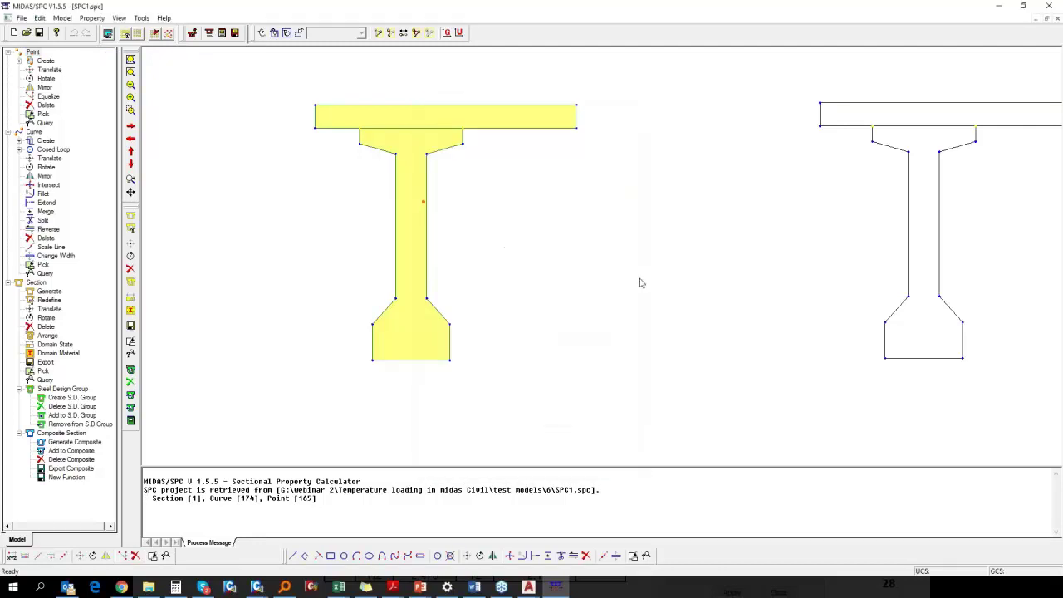
Step: Try to display the composite property table
click(92, 17)
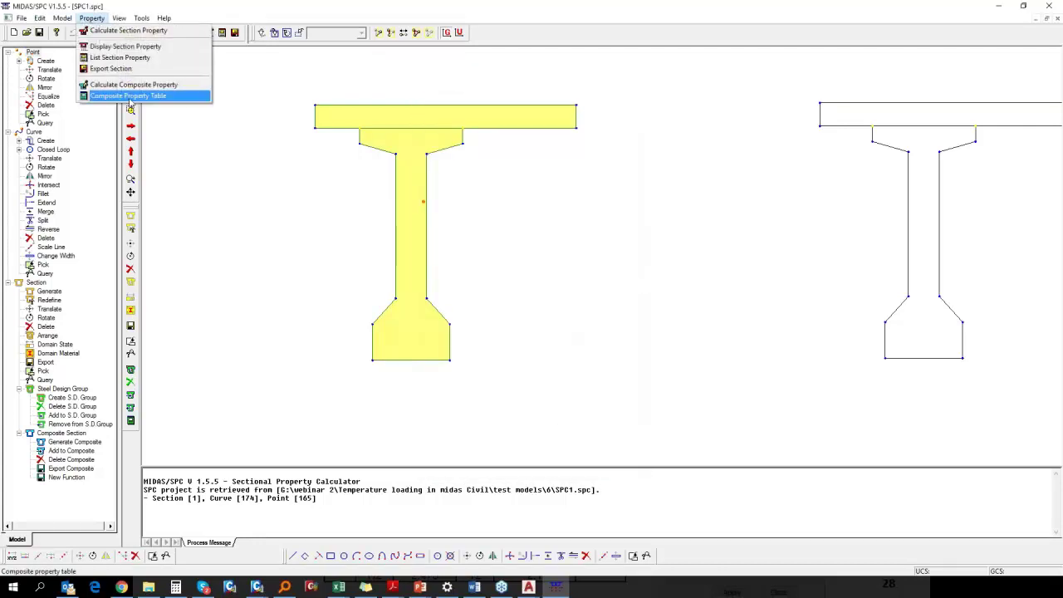
click(128, 95)
click(575, 319)
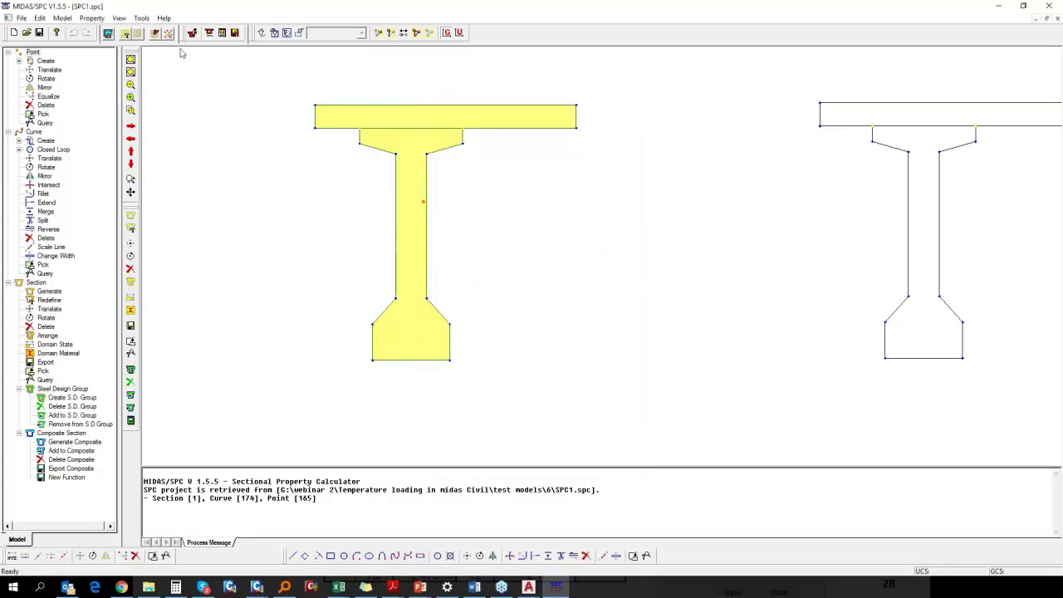
click(92, 17)
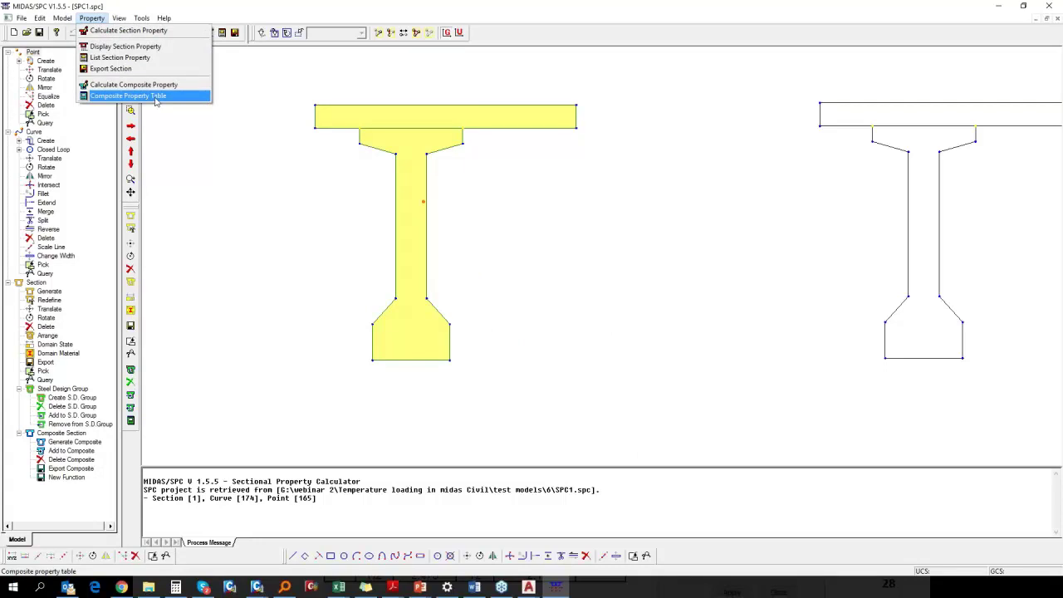
click(128, 95)
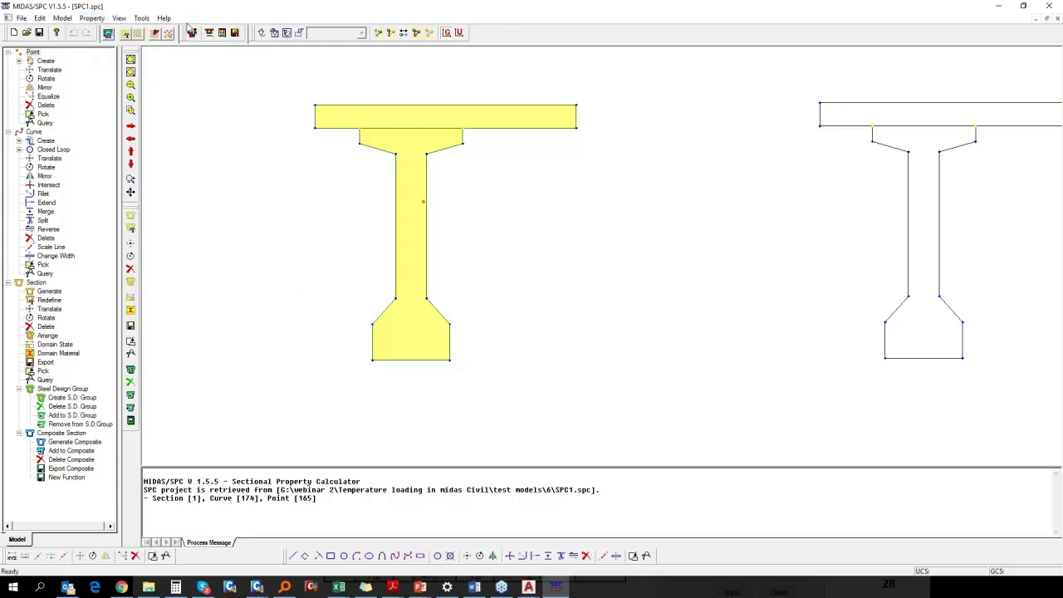
Step: Export the yellow filled girder section as a MIDAS Section File named G1 in folder 6
click(62, 17)
mouse_move(104, 58)
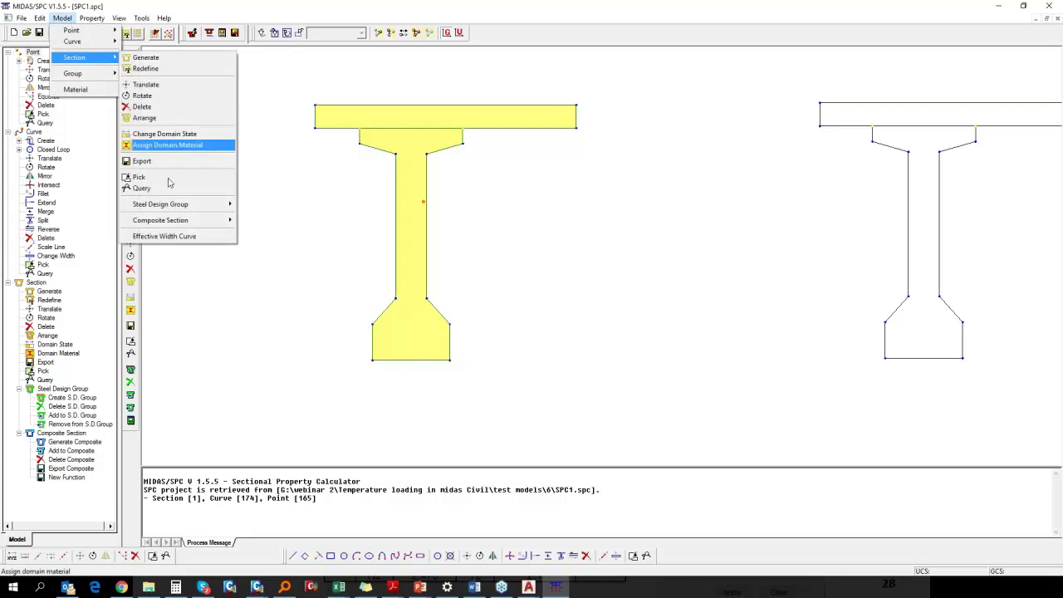
mouse_move(160, 221)
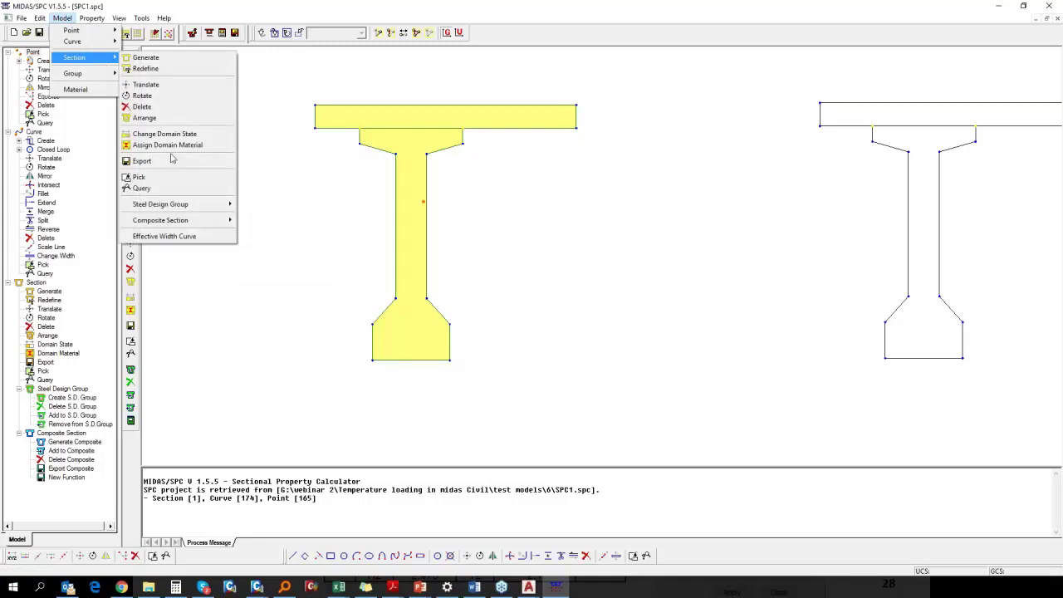
click(143, 161)
click(48, 155)
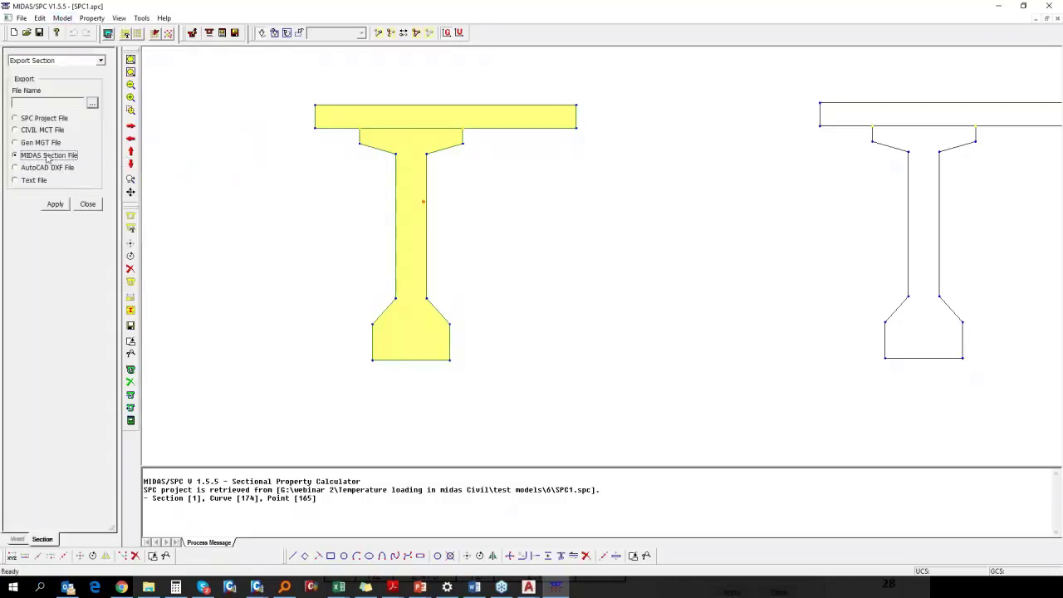
drag(266, 71, 619, 421)
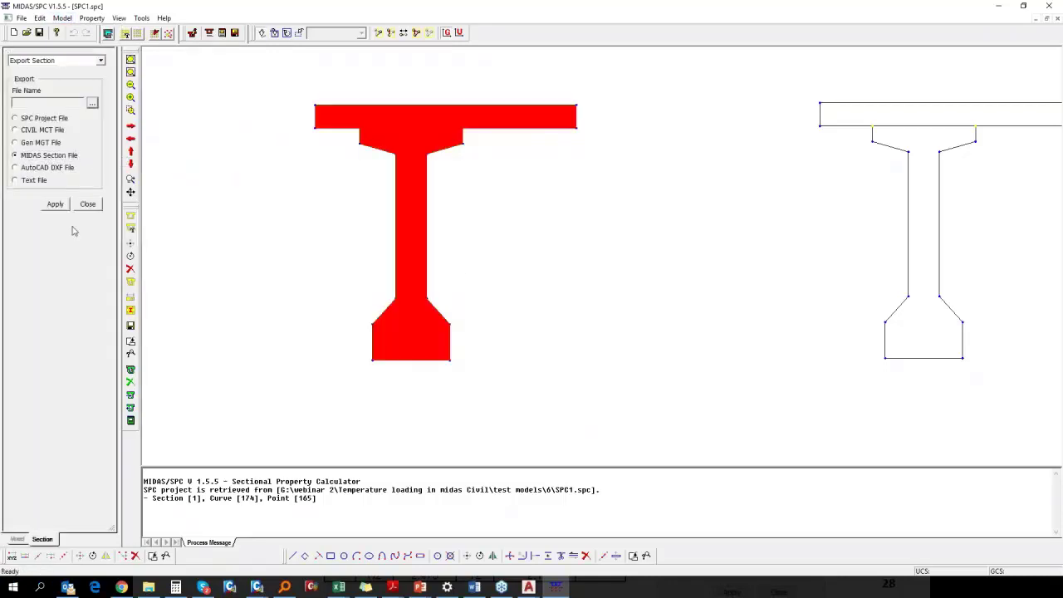
click(92, 103)
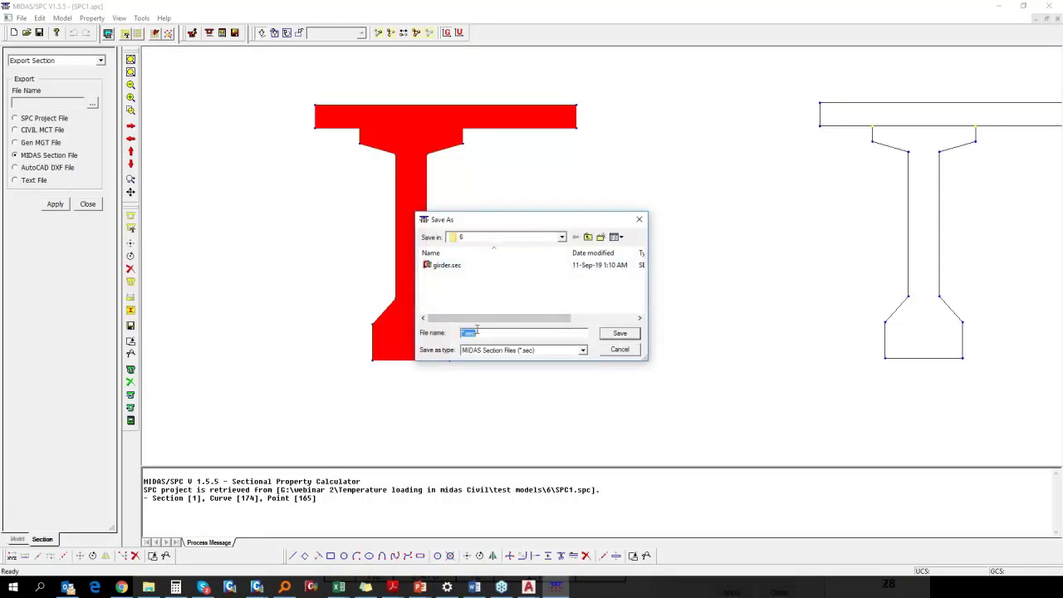
text(G1)
click(620, 333)
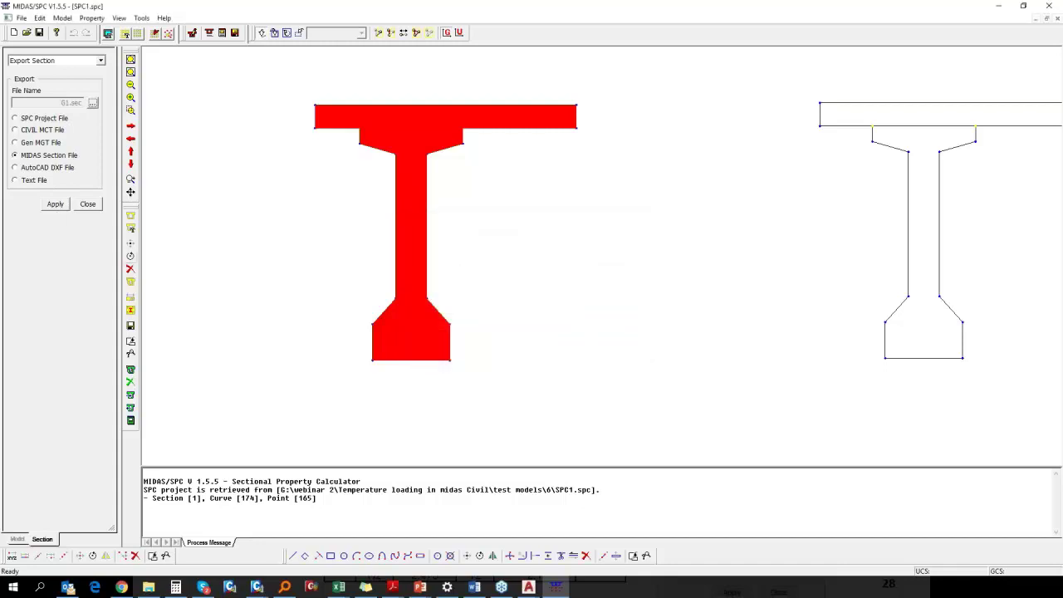
click(55, 204)
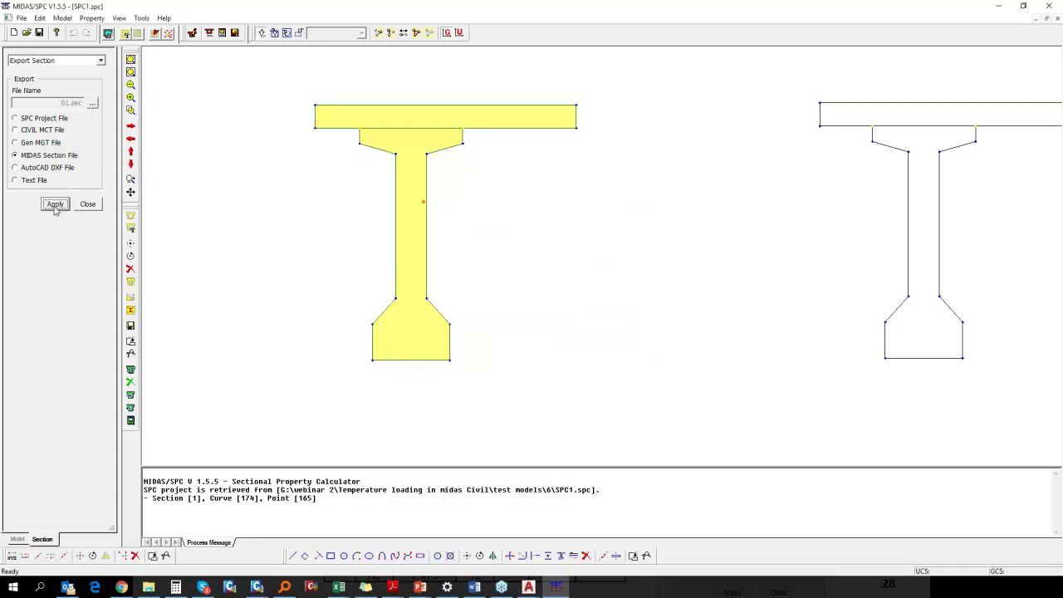
Step: Switch to midas Civil and set the case 6 model's units to kN and m
click(999, 6)
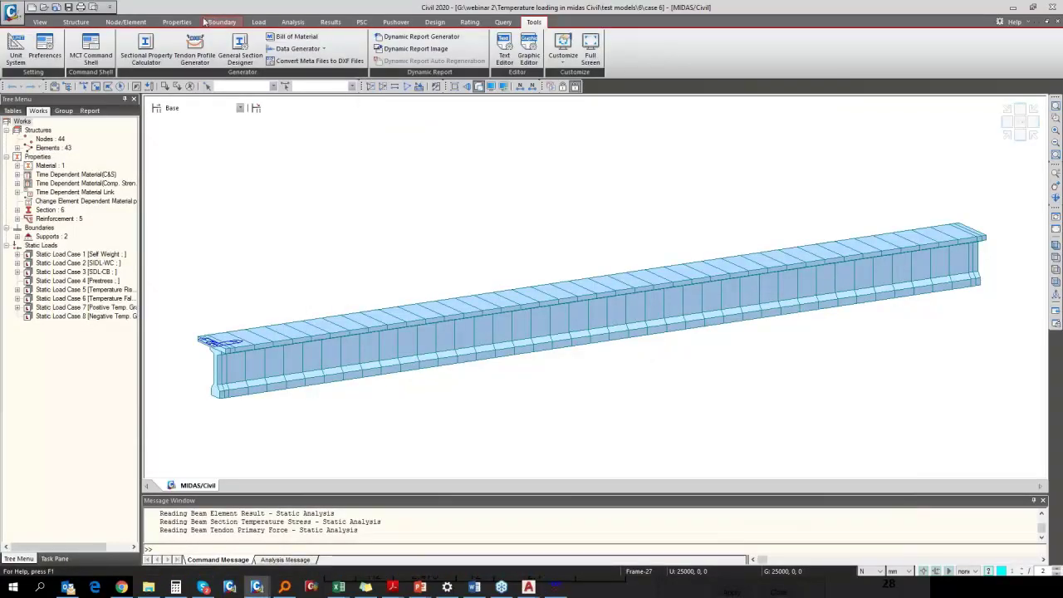
click(177, 22)
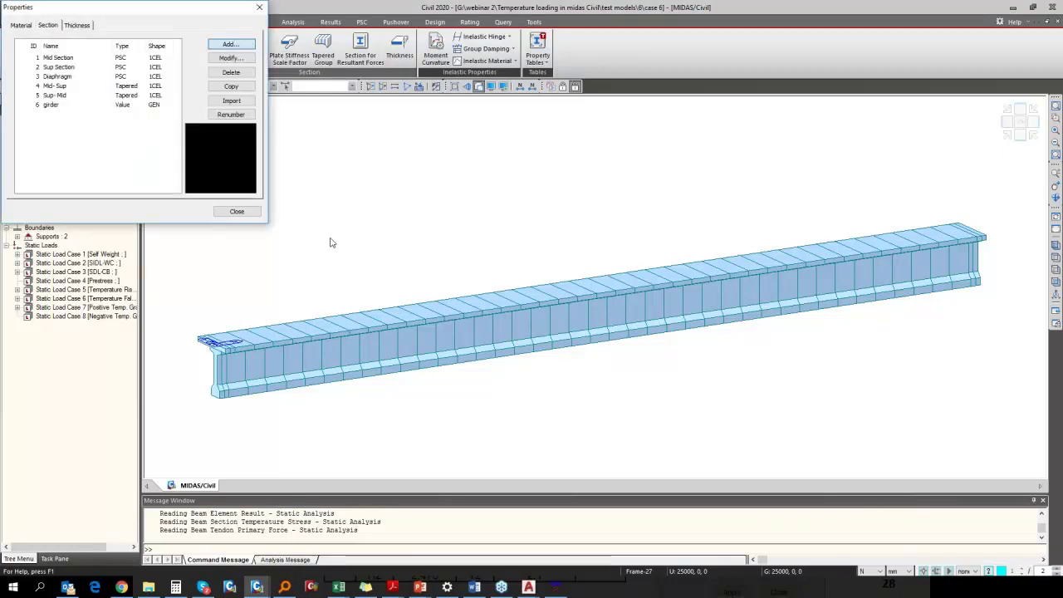
click(239, 212)
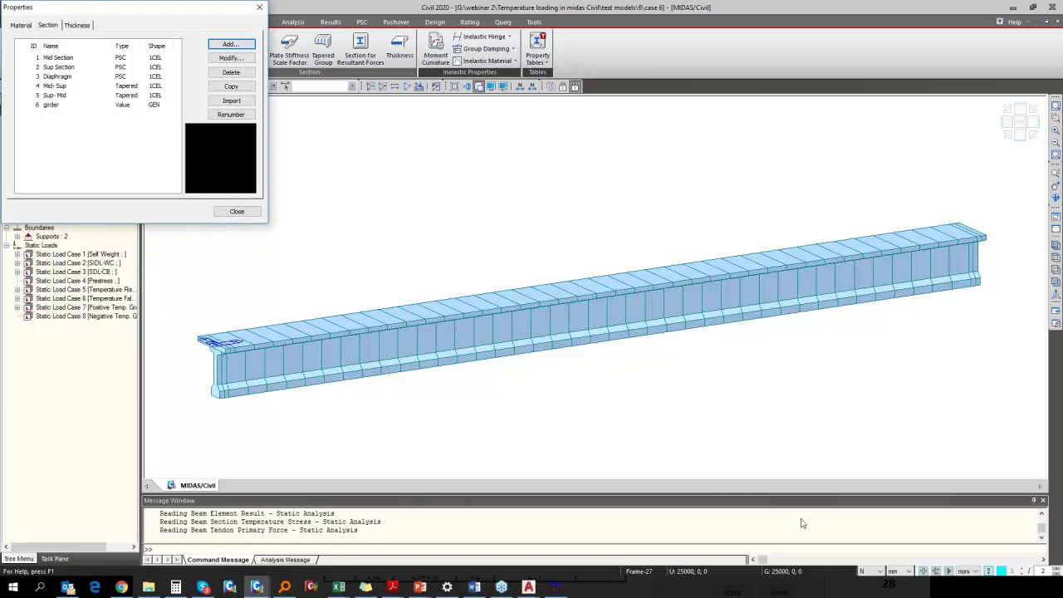
click(237, 211)
click(879, 572)
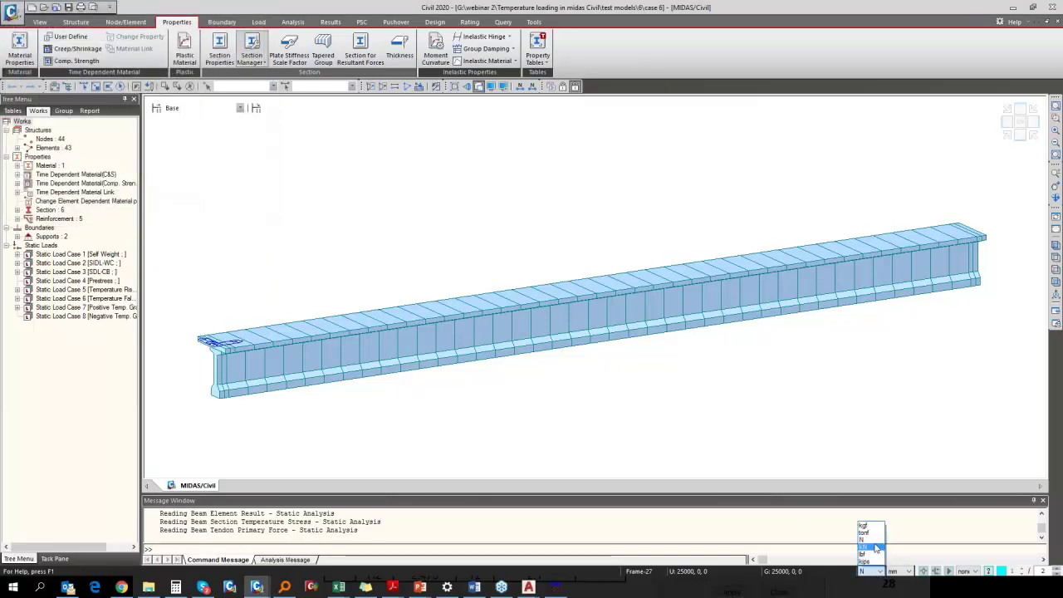
click(872, 538)
click(898, 572)
click(897, 547)
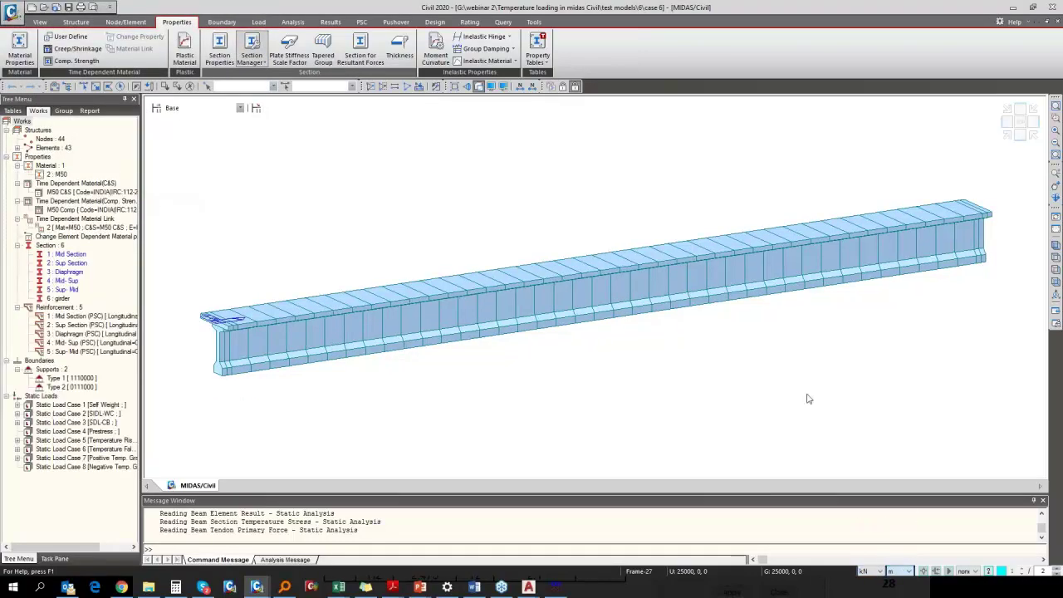
Step: Start adding section 7 as a value-type General Section
click(220, 50)
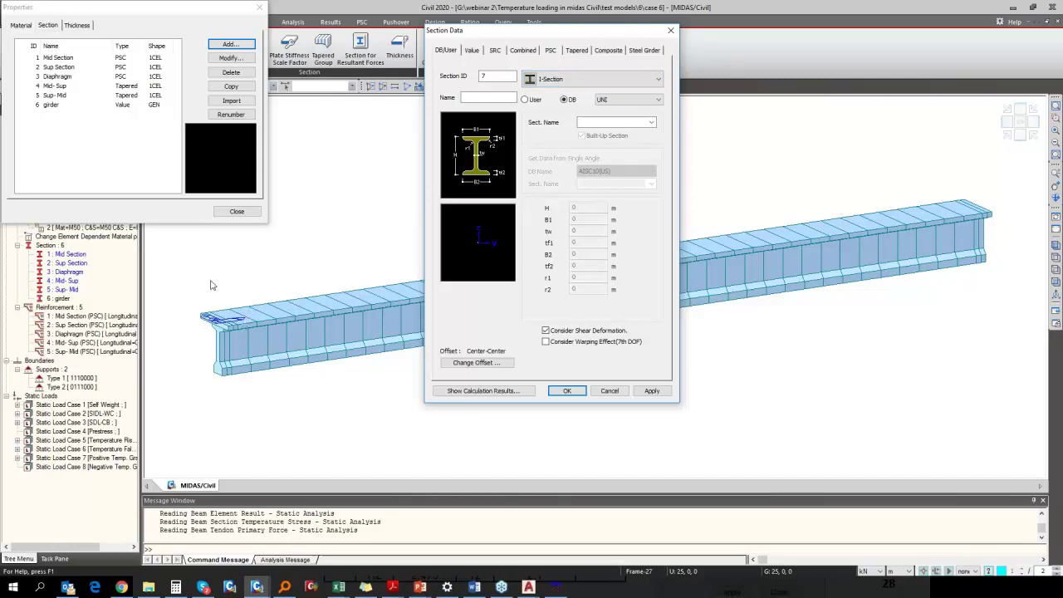
click(471, 50)
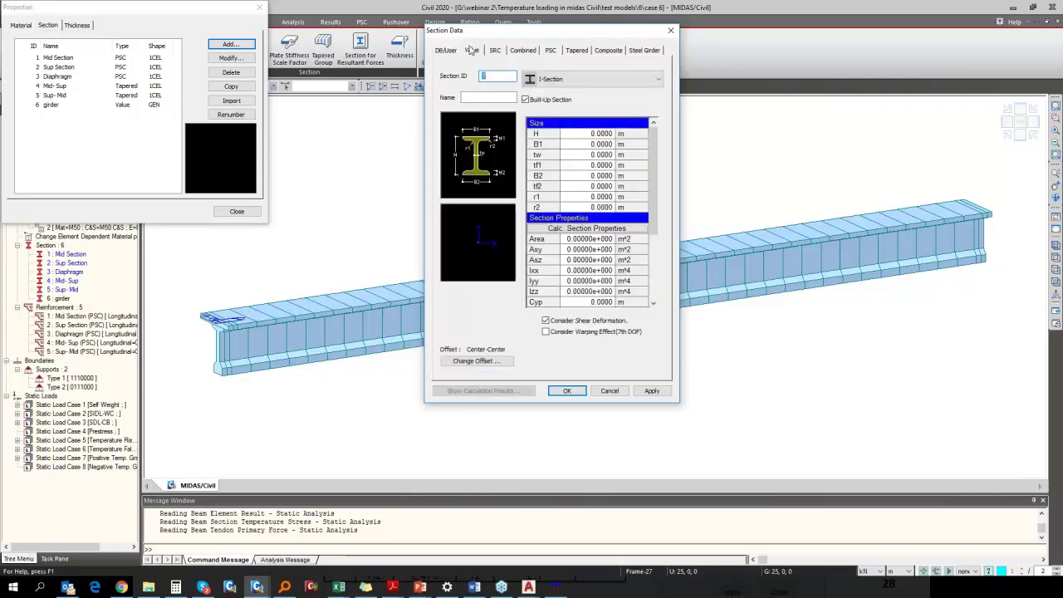
click(606, 79)
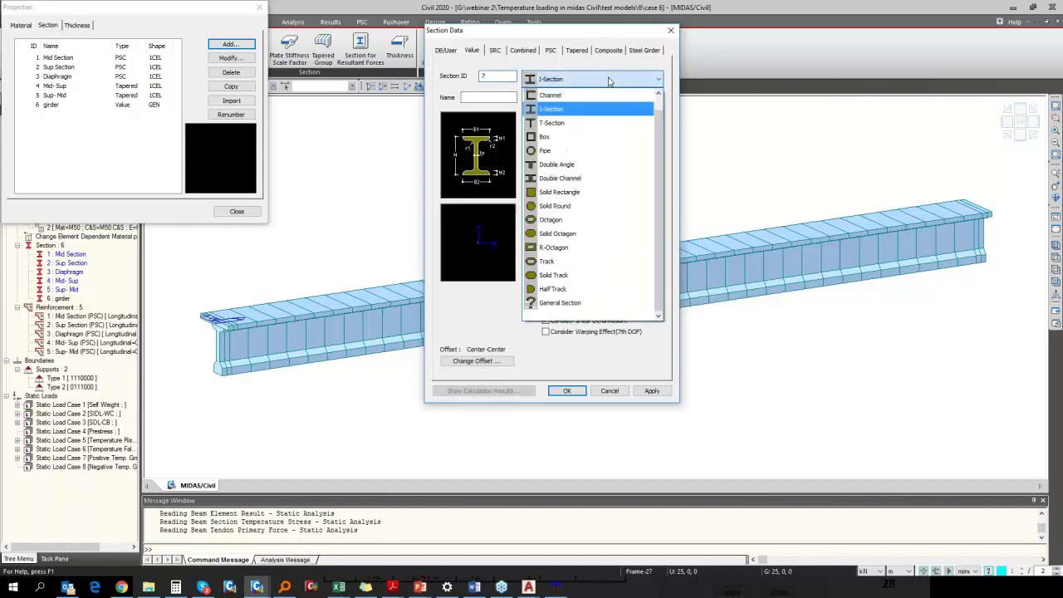
click(558, 303)
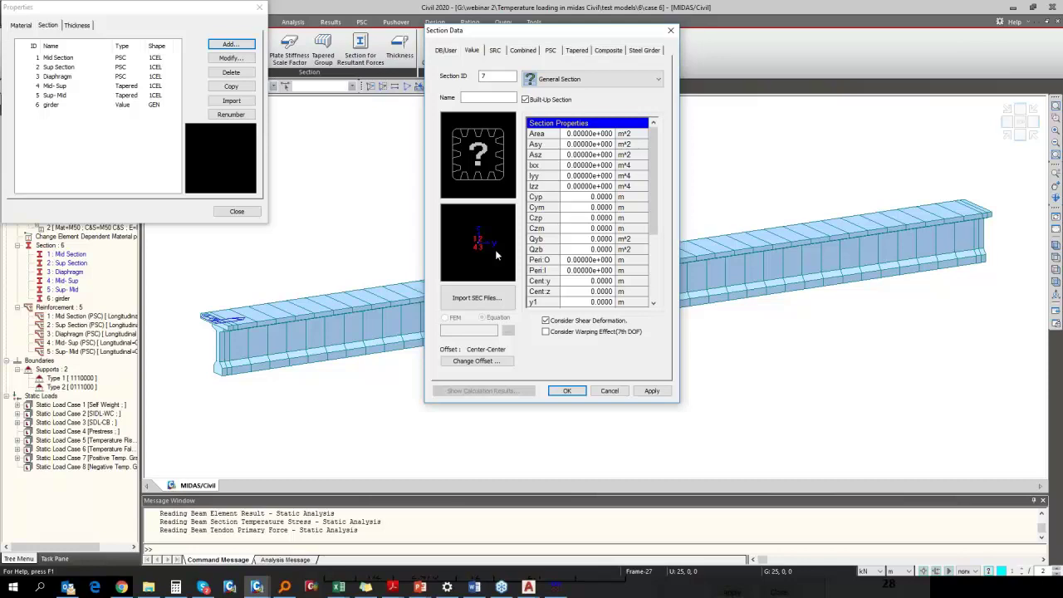
Step: Show the SPC import option for a PSC-Value section and the Composite-General section type
click(551, 51)
click(609, 79)
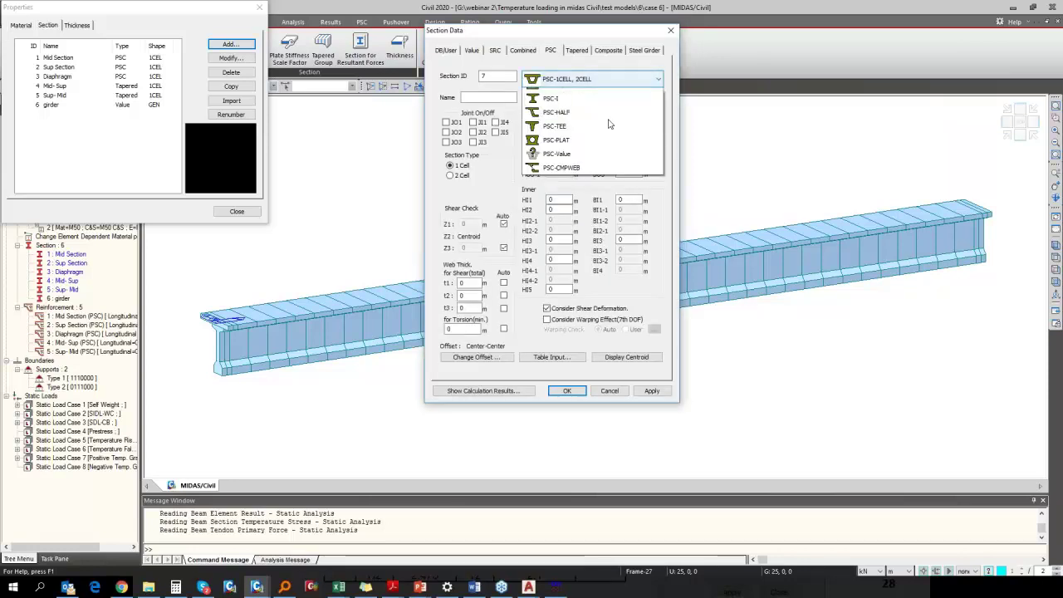
click(572, 220)
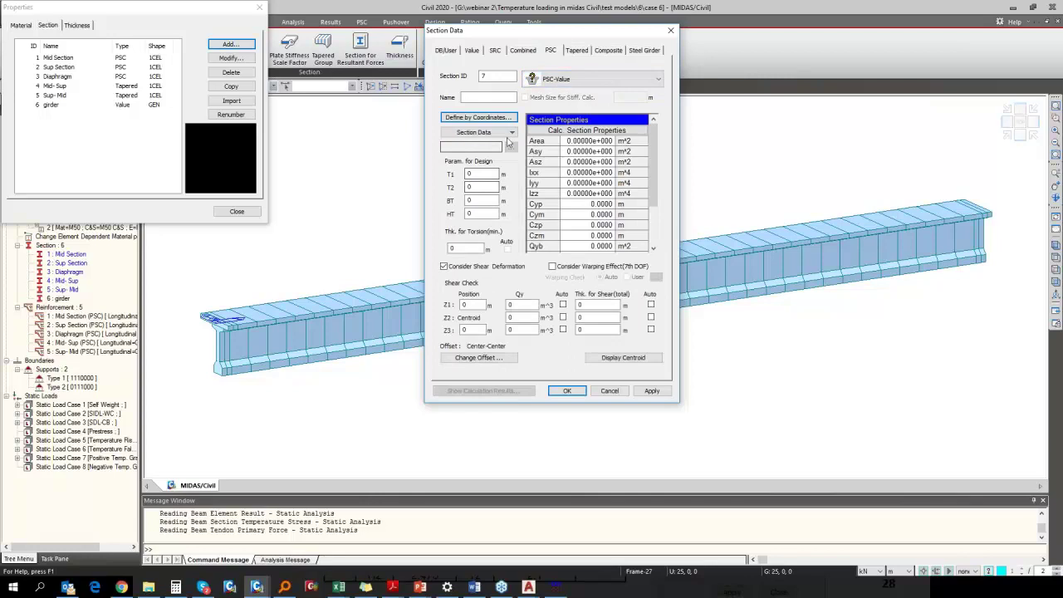
click(507, 132)
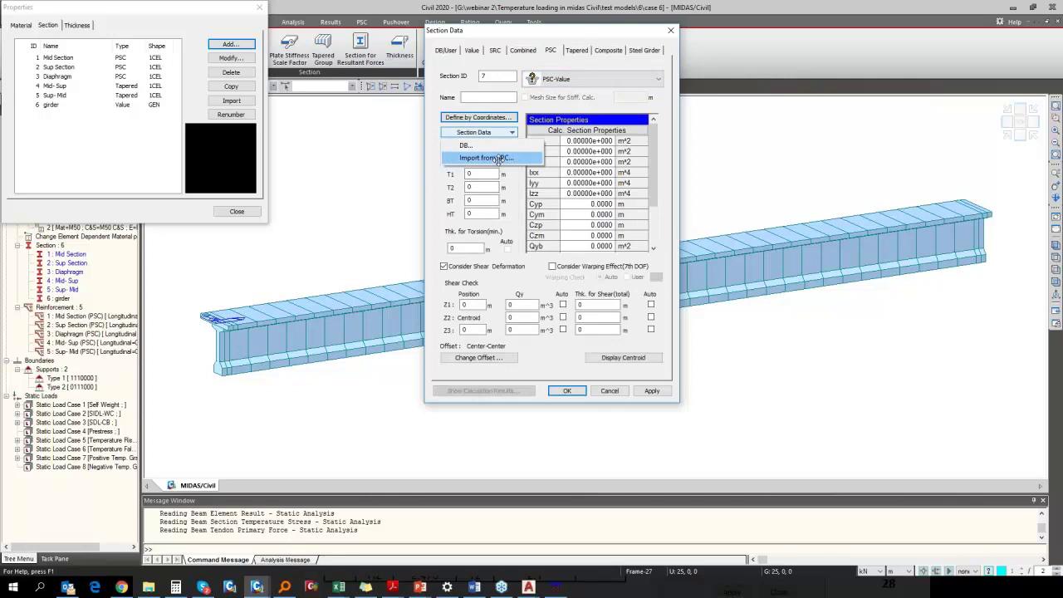
click(498, 159)
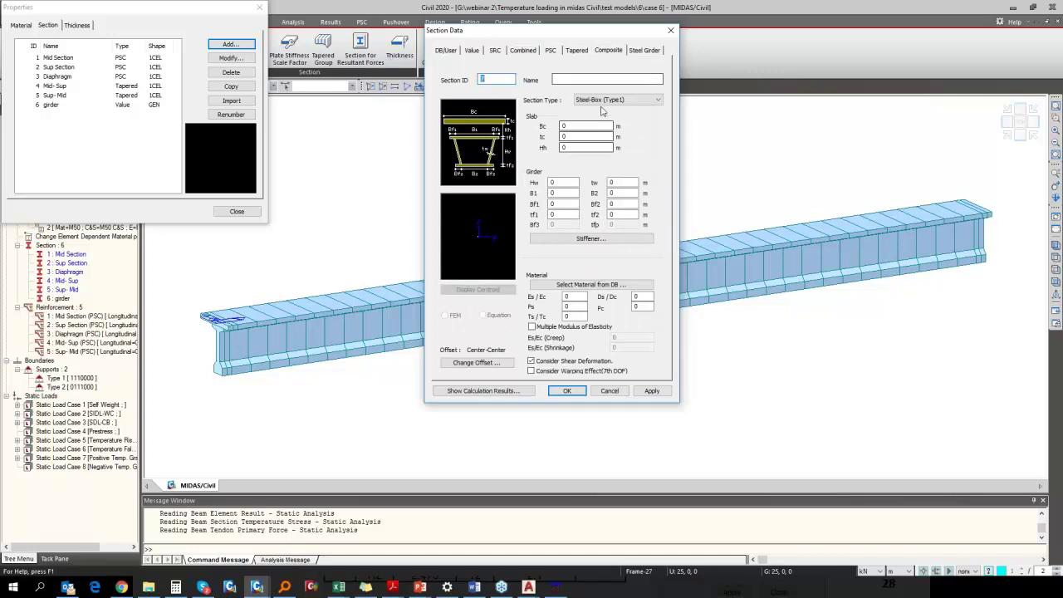
click(618, 99)
click(611, 175)
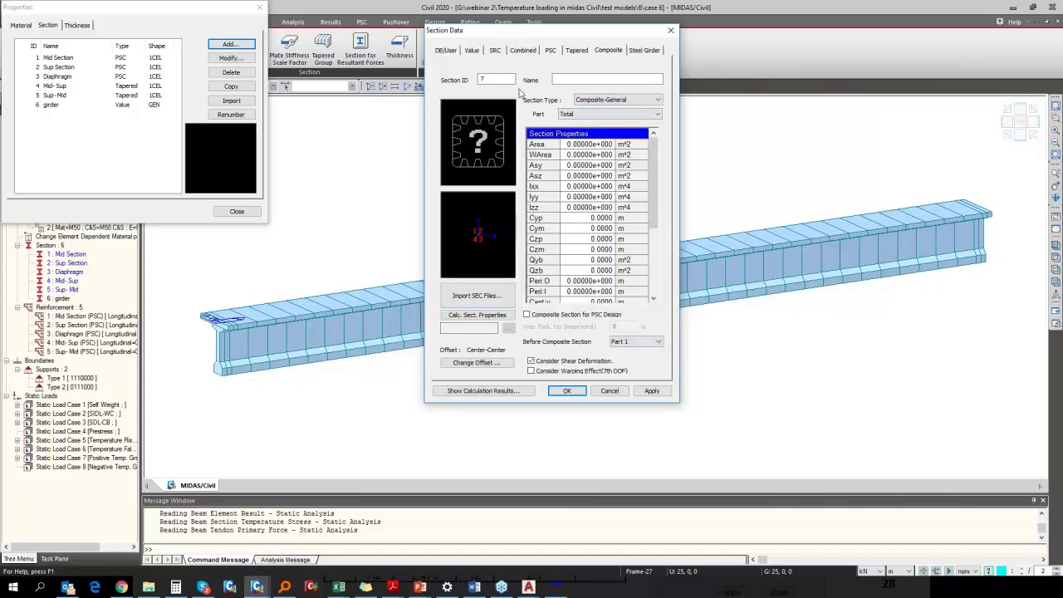
Step: Return to the value-type General Section and import its section data from G1.sec in test models folder 6
click(479, 53)
click(592, 82)
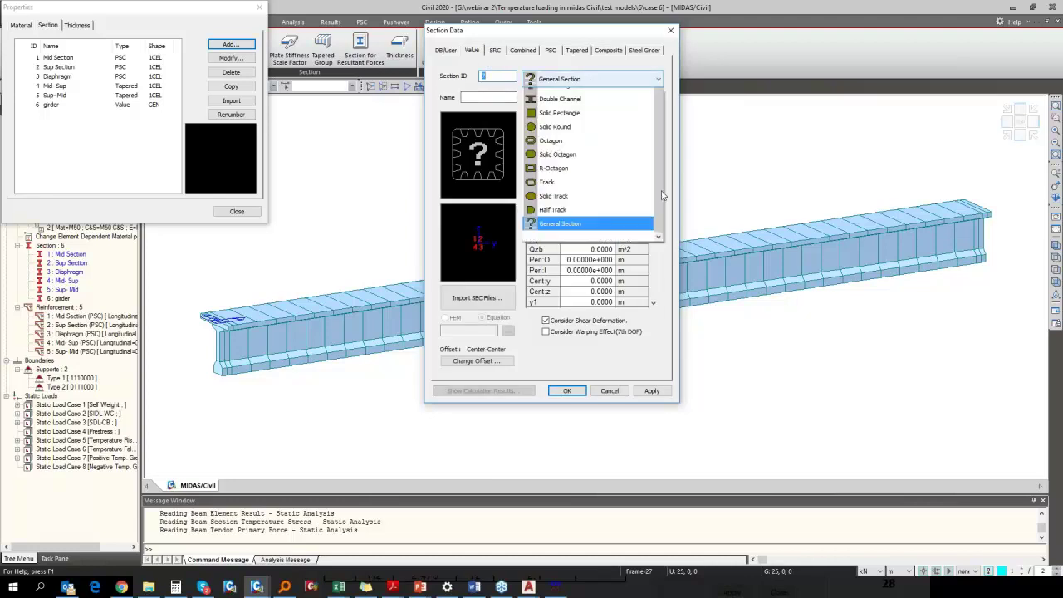
click(591, 224)
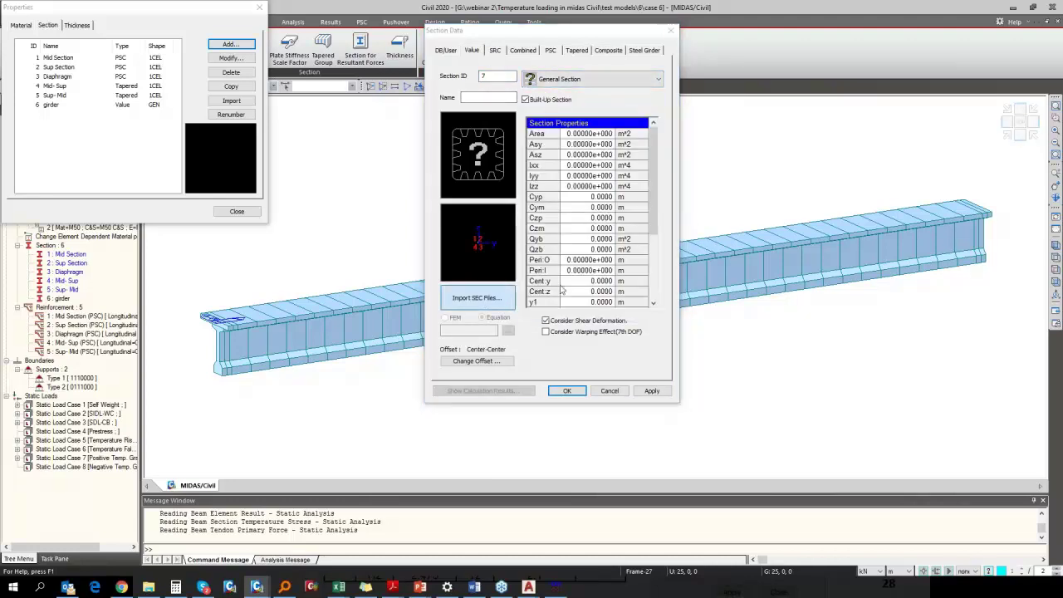
click(477, 298)
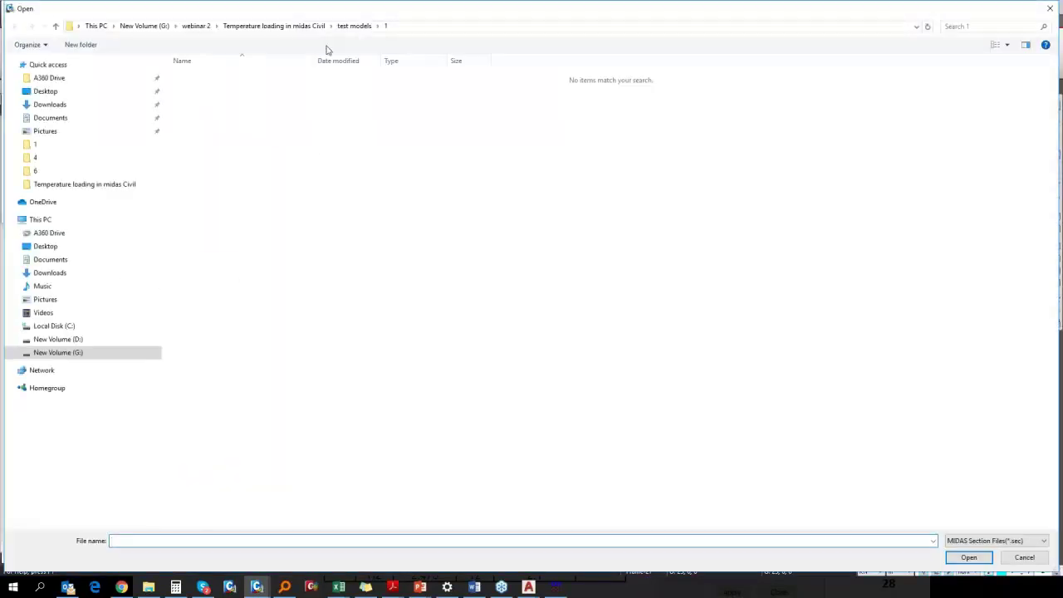
click(349, 28)
double_click(208, 136)
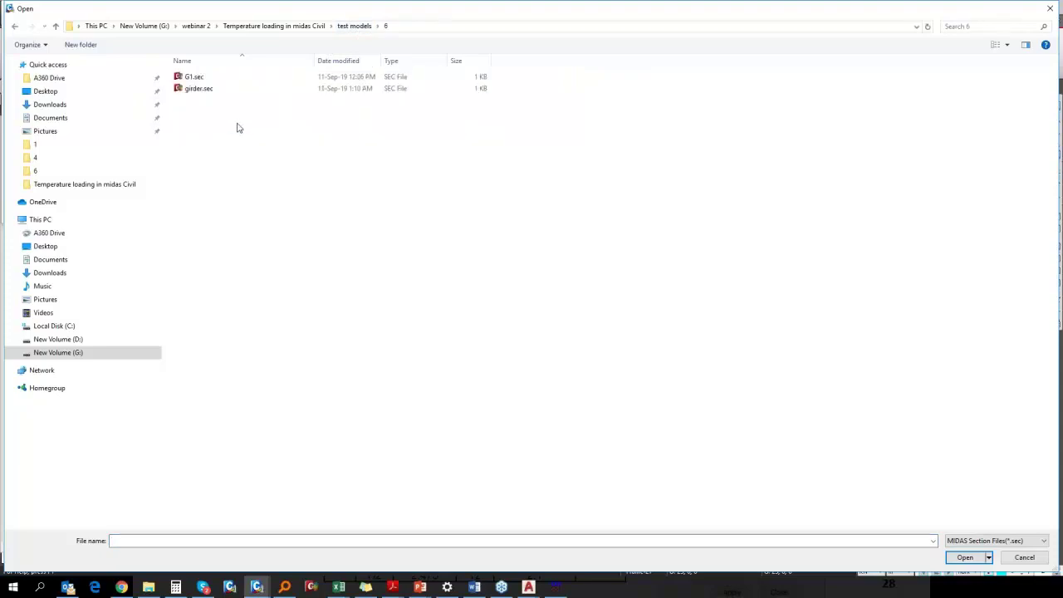
double_click(232, 78)
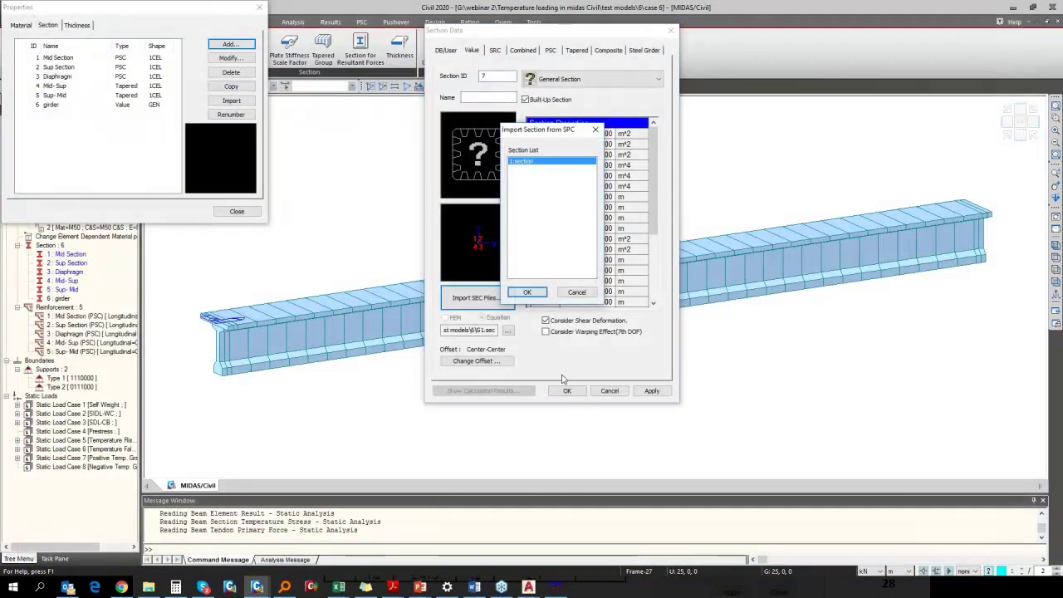
click(533, 294)
click(645, 246)
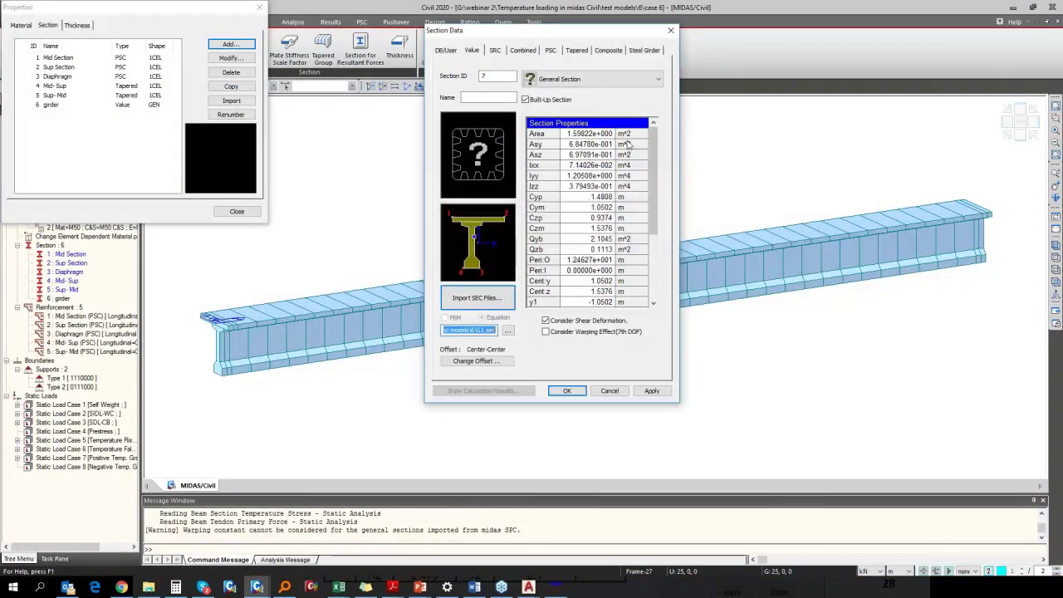
click(594, 208)
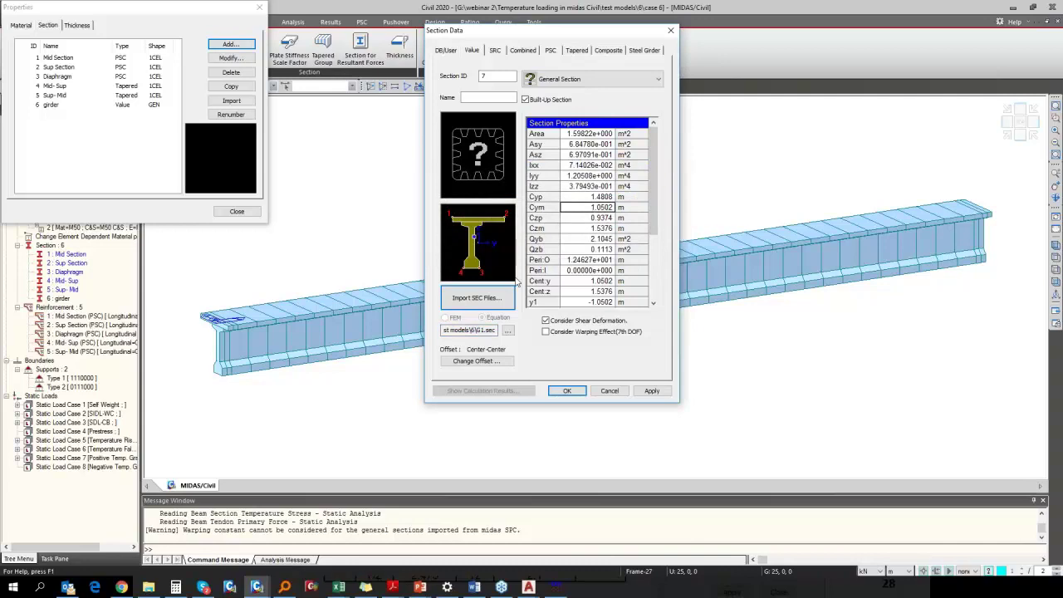
Step: Name the imported section G1, add it to the model and close the section properties
click(567, 391)
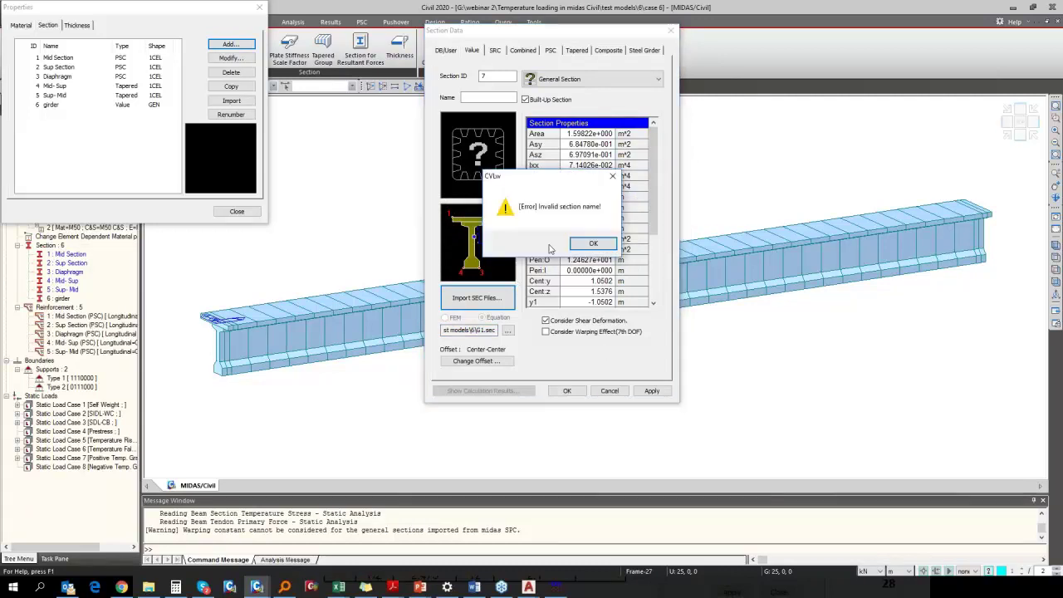
click(593, 242)
click(488, 96)
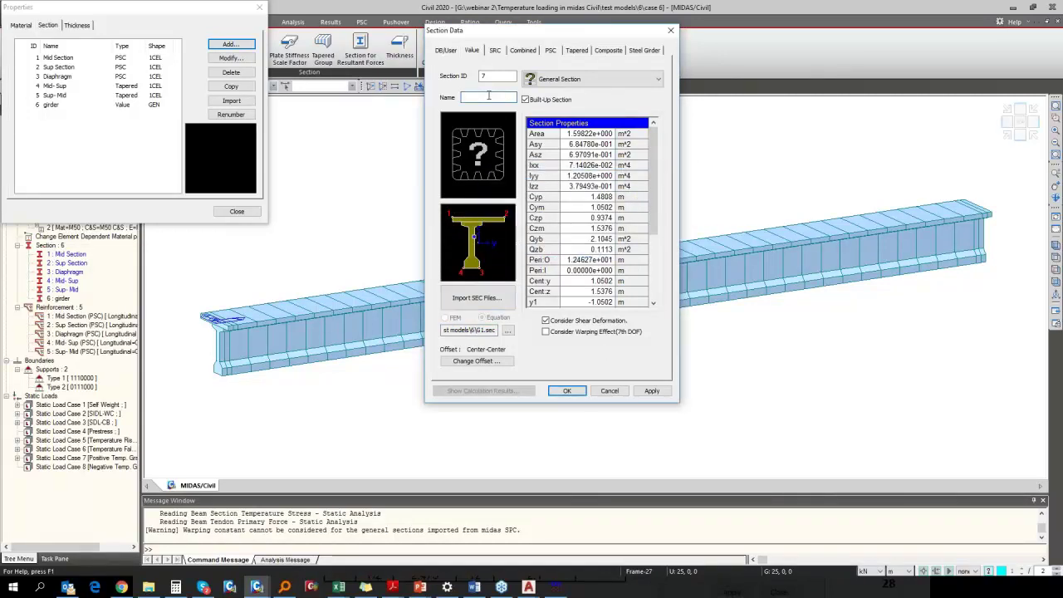
text(G1)
click(567, 391)
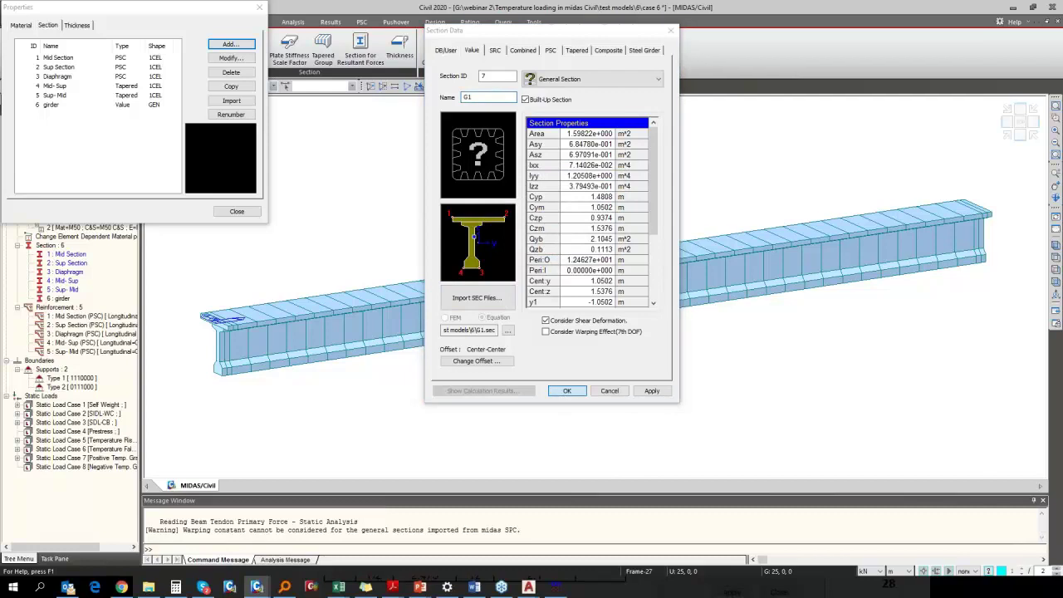
click(554, 249)
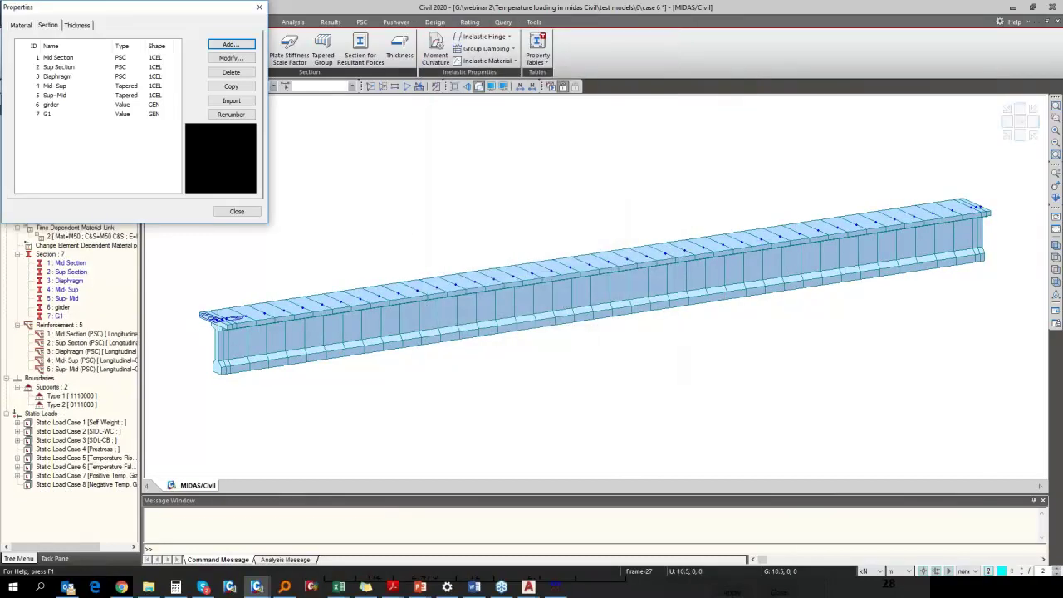
click(236, 211)
Step: Open the Beam Section Temperatures load, show its PSC/Composite option, and set the section type back to General
click(63, 308)
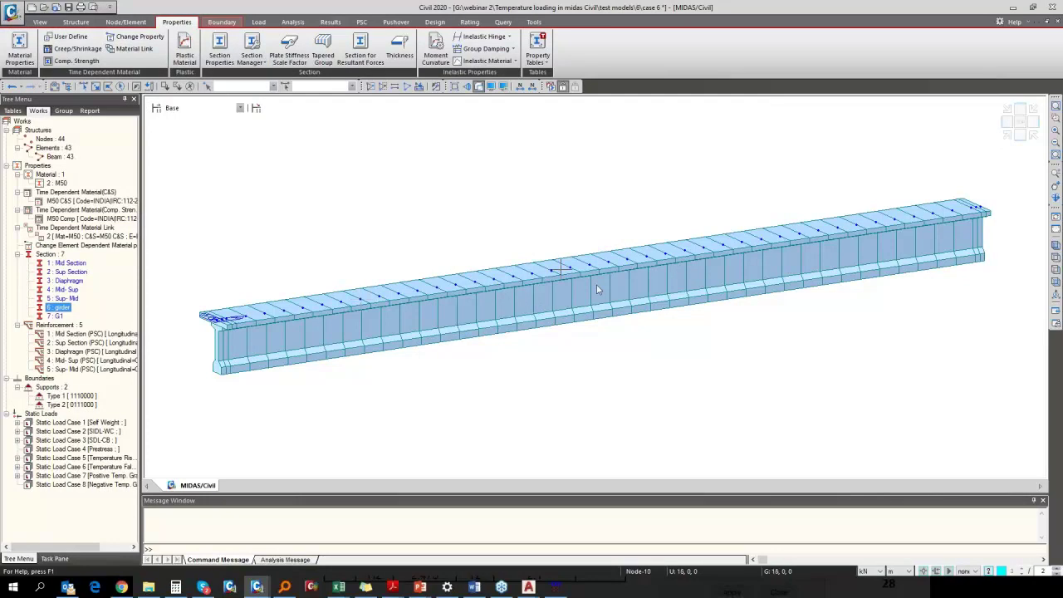
mouse_move(600, 288)
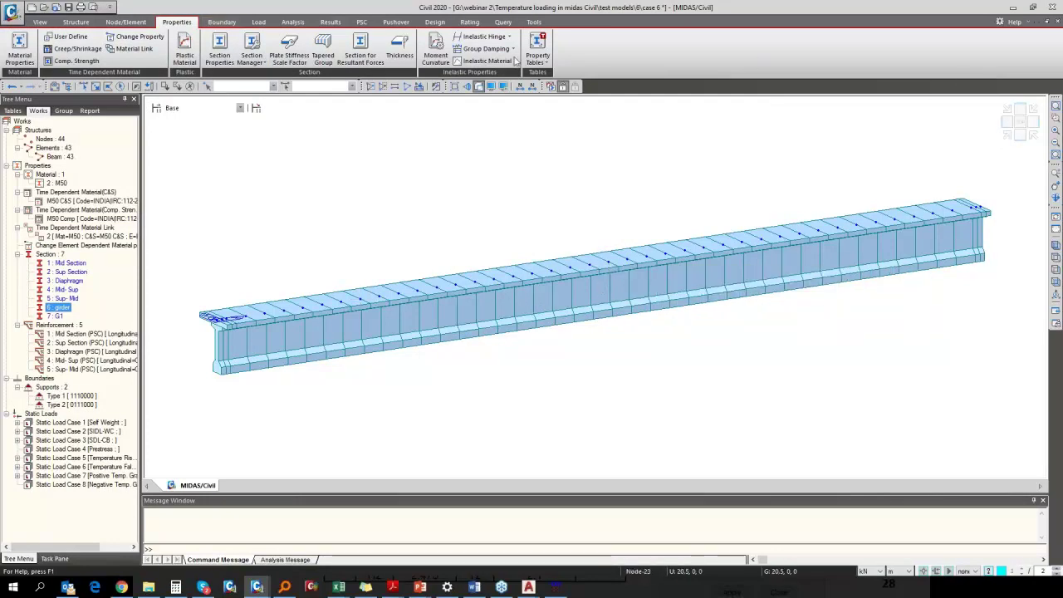
click(258, 22)
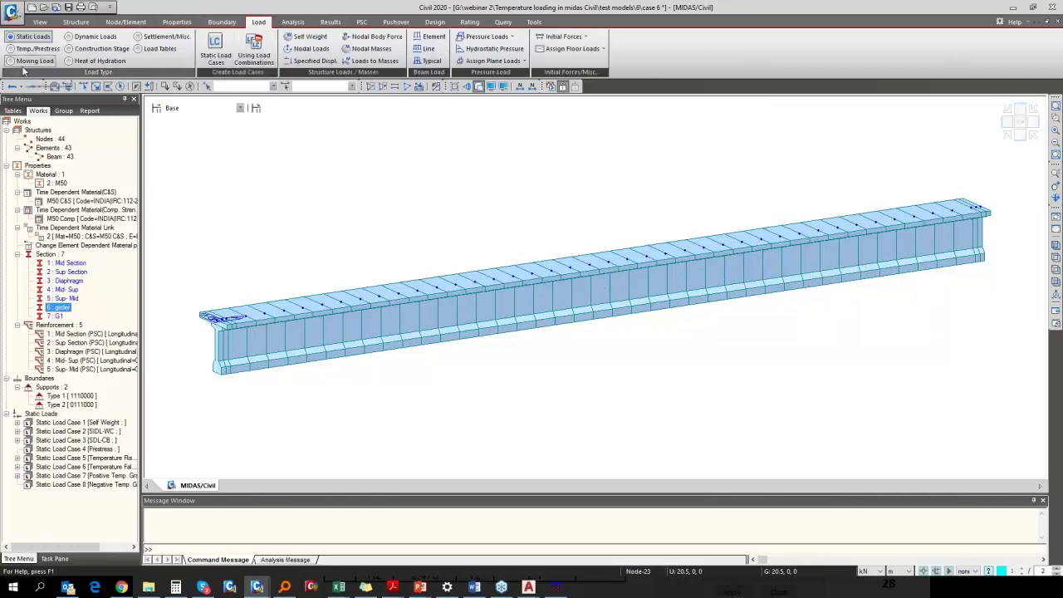
click(48, 50)
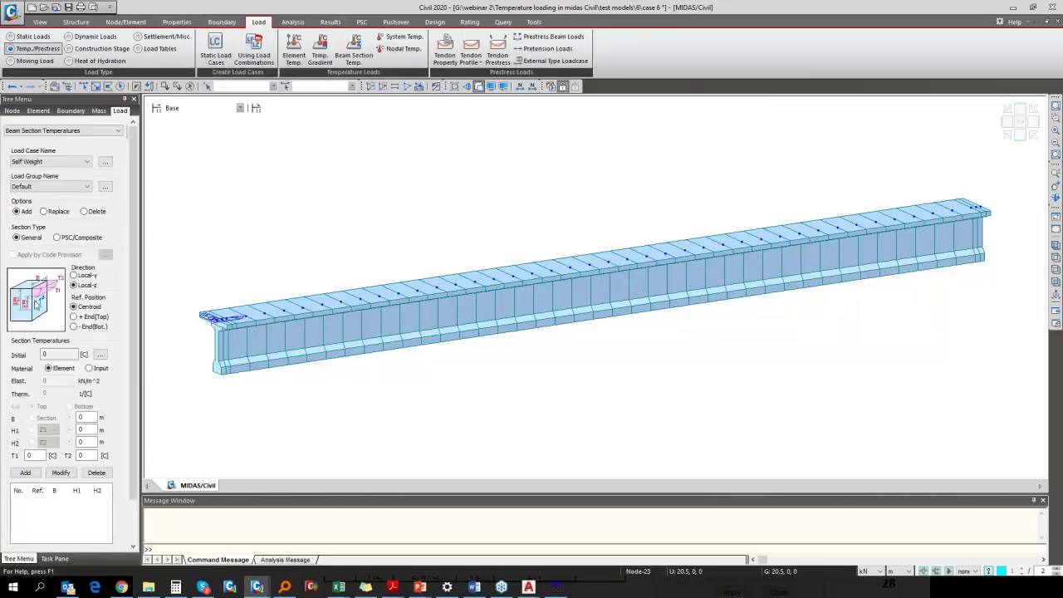
click(58, 238)
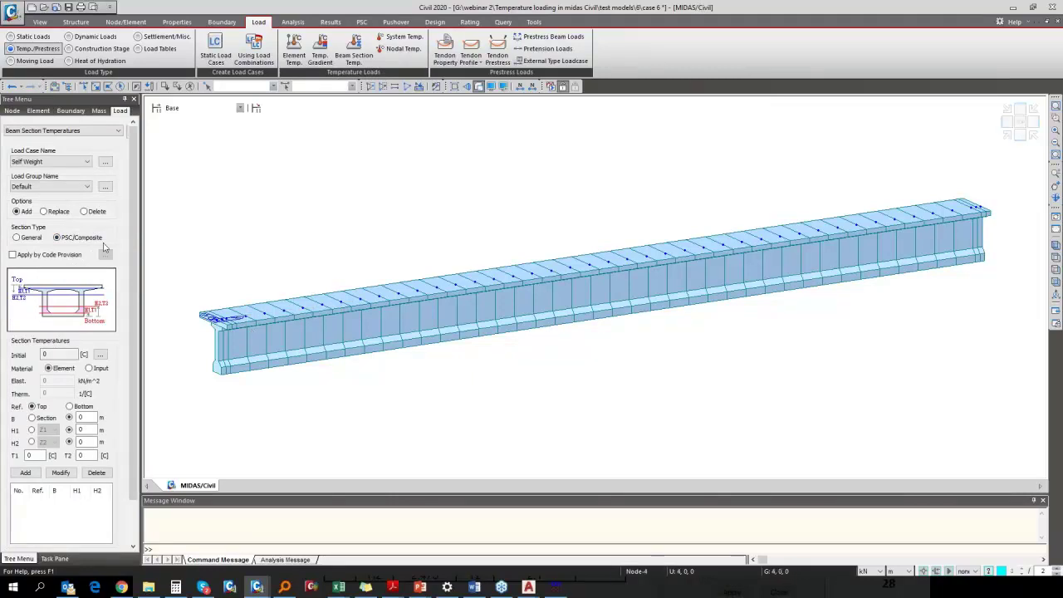
click(1001, 121)
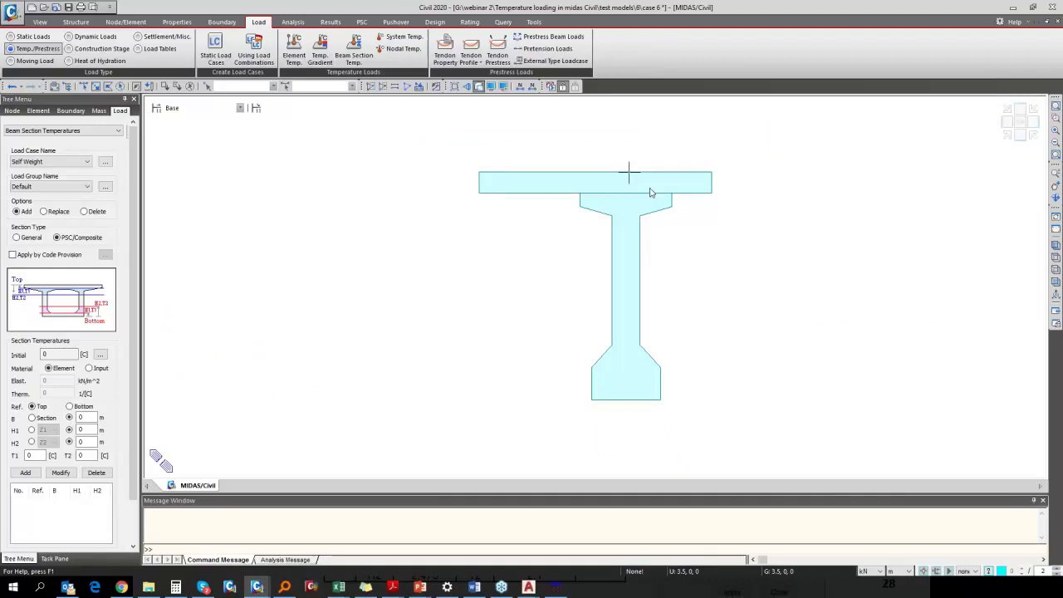
click(629, 173)
click(17, 238)
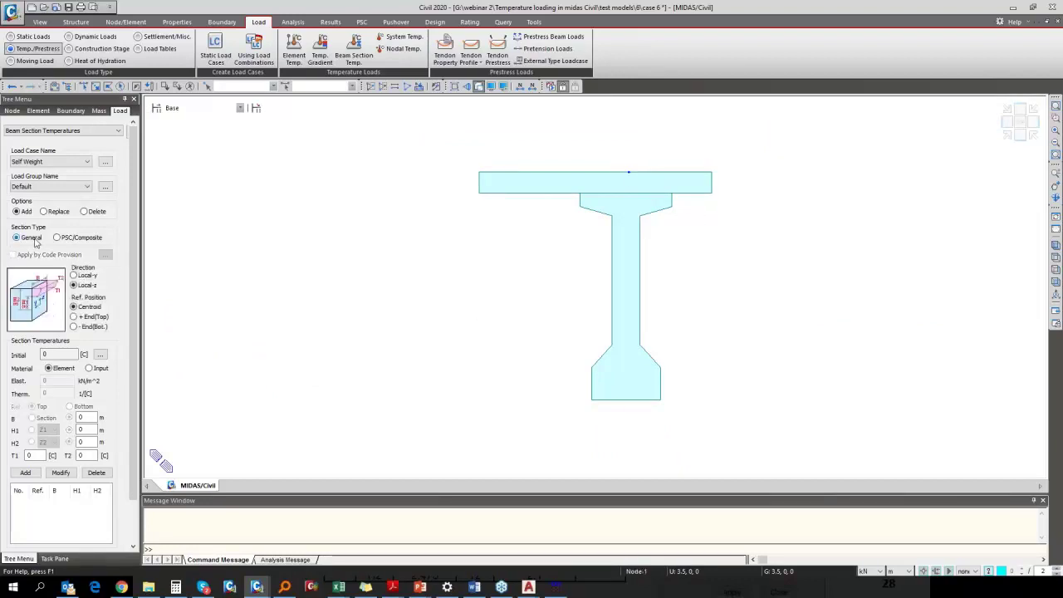
Step: Set the load case to Positive Temp. Grad. and open the section width B for entry
click(51, 161)
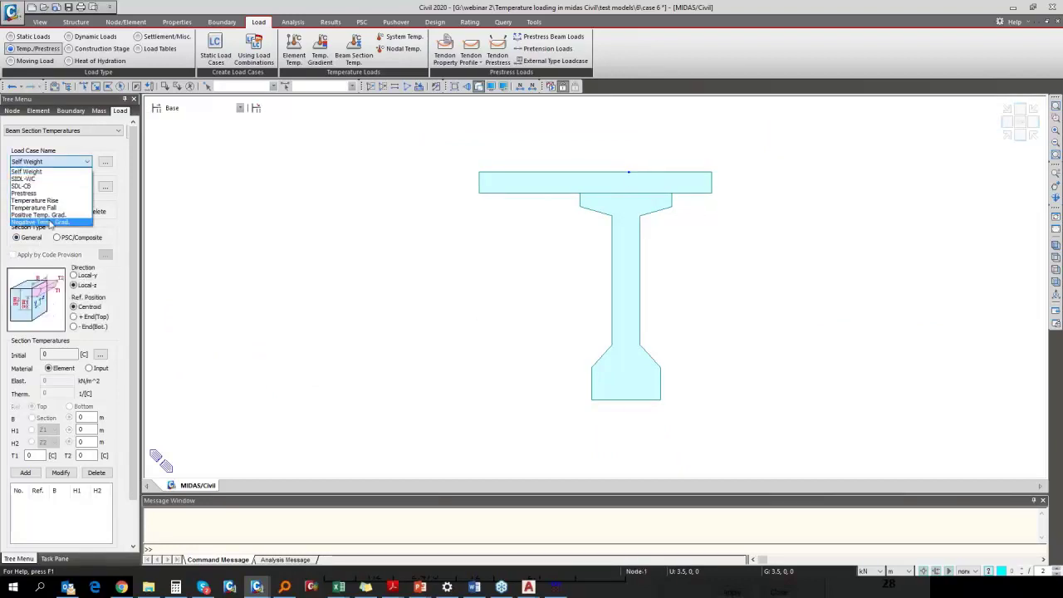
click(40, 222)
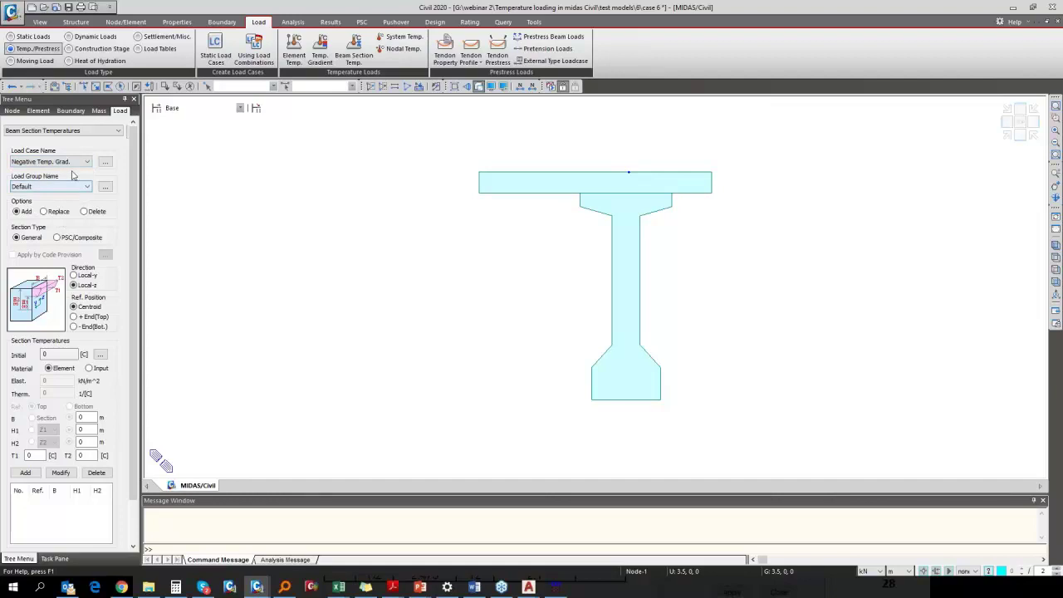
click(70, 162)
click(73, 215)
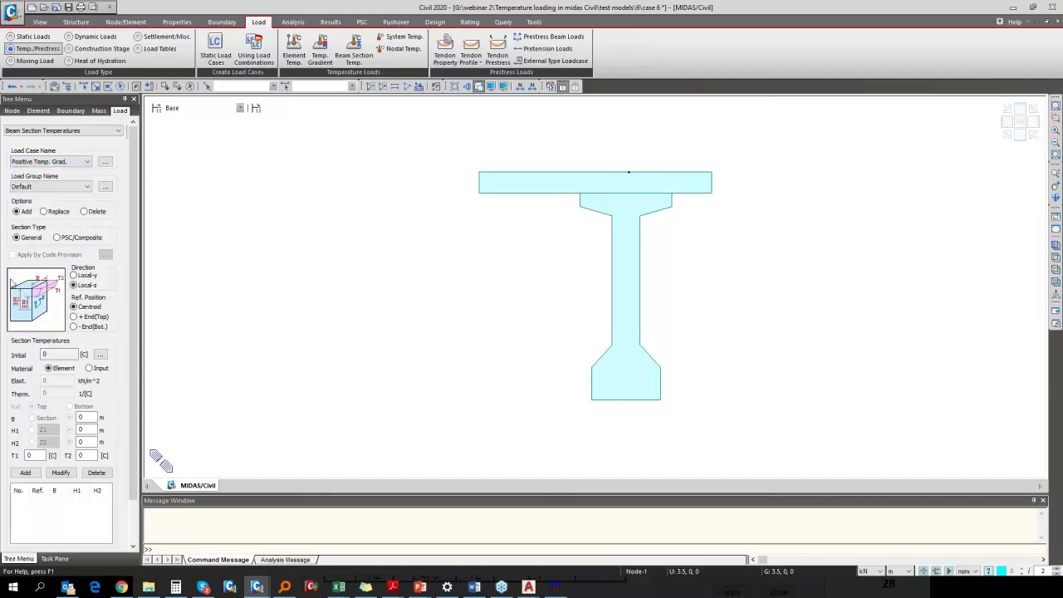
scroll(20, 332, down, 2)
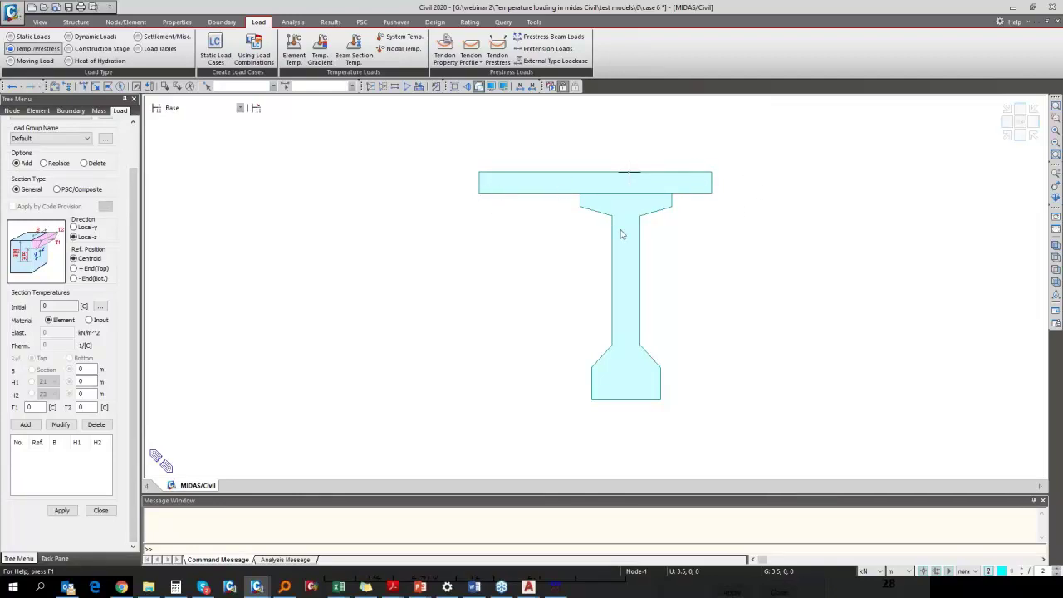
click(89, 369)
click(83, 369)
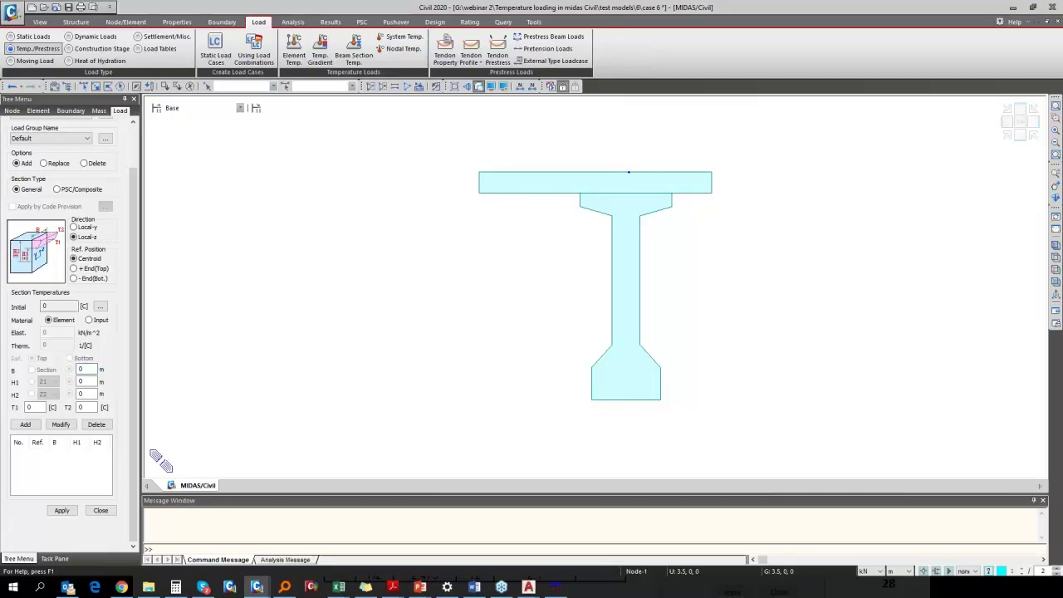
Step: Look at the girder strips and temperature profile in AutoCAD, and show the case 6 sheet of manual verifications.xlsx in Excel
click(528, 587)
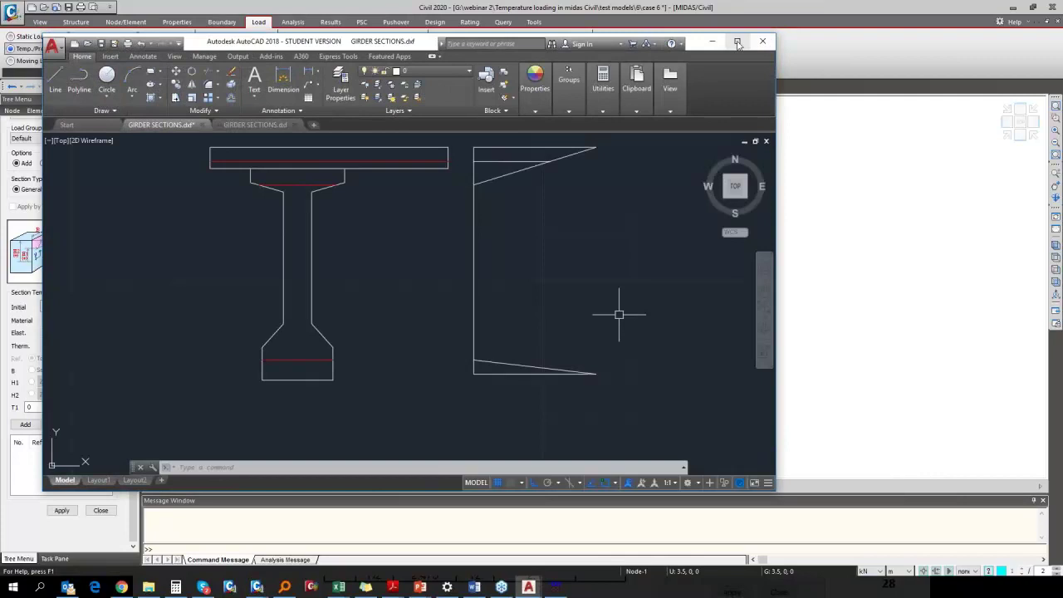
click(737, 43)
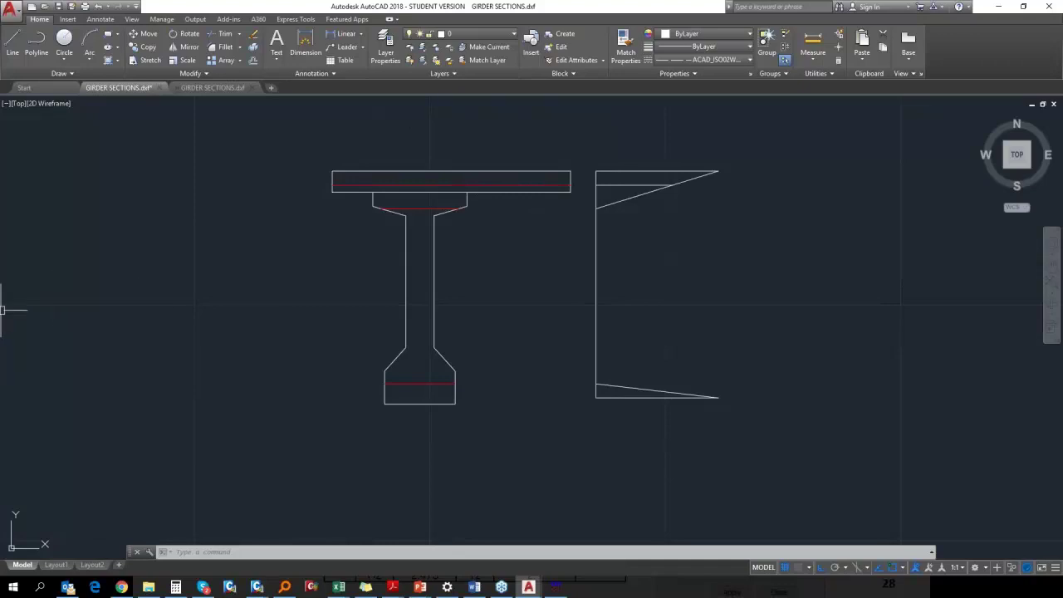
key(alt+Tab)
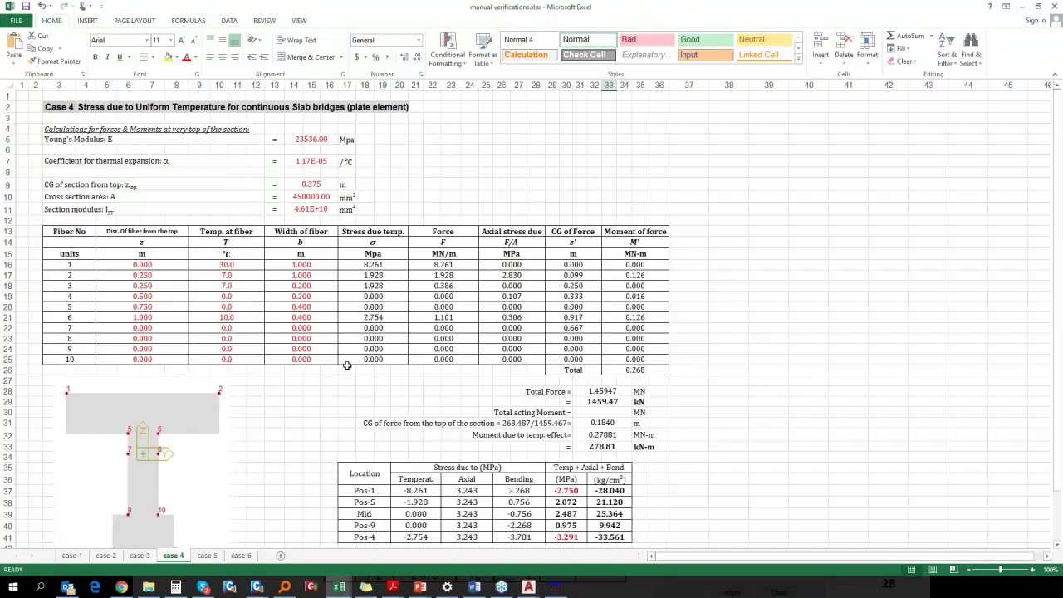
click(207, 556)
click(237, 556)
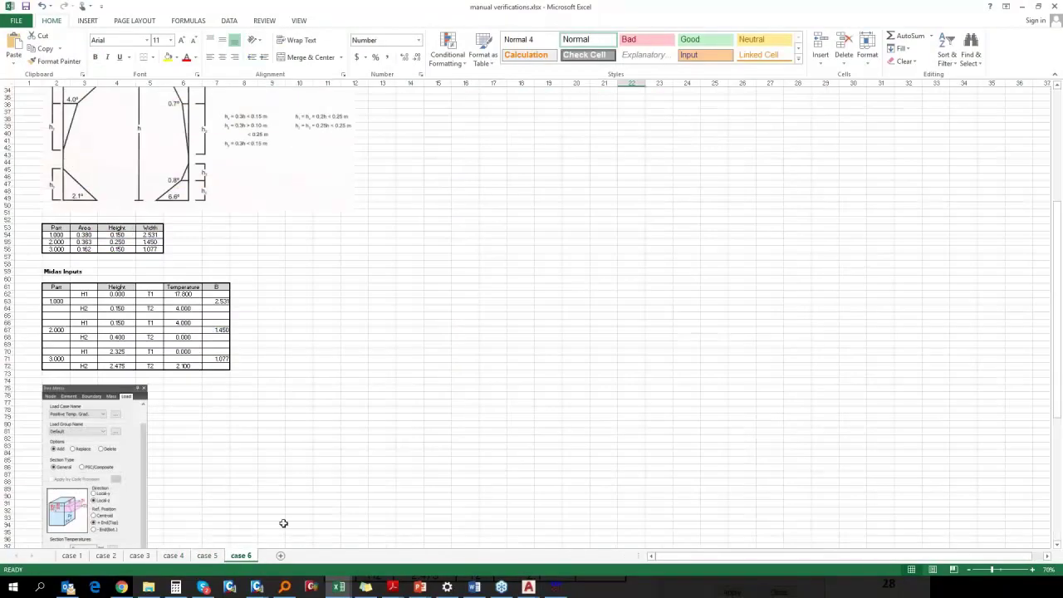
Step: Examine the numbered girder parts sketch and the positive and reverse temperature difference diagrams for case 6
scroll(382, 241, up, 11)
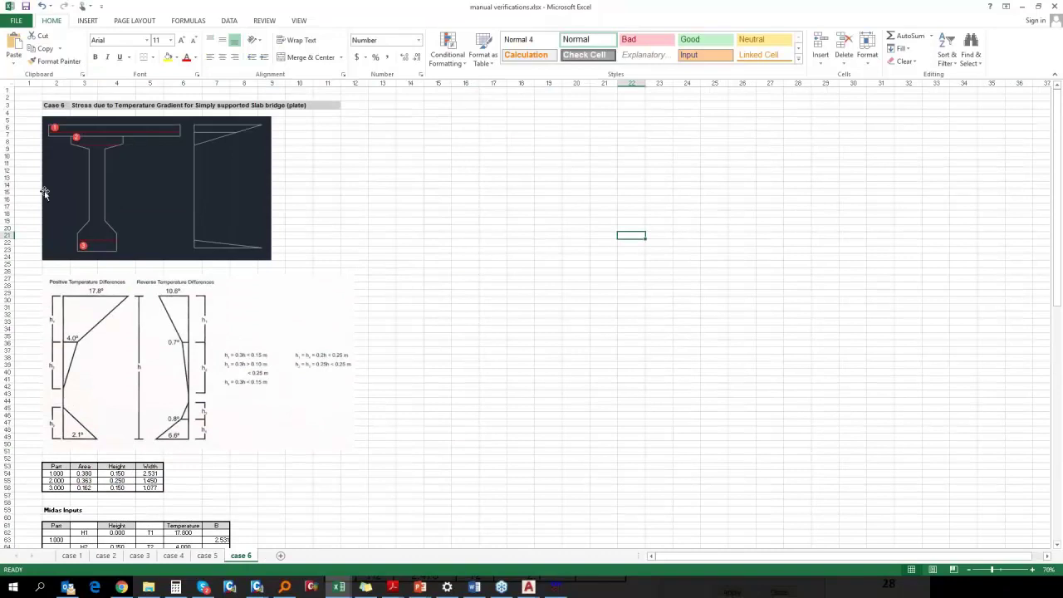
ctrl+scroll(45, 193, up, 2)
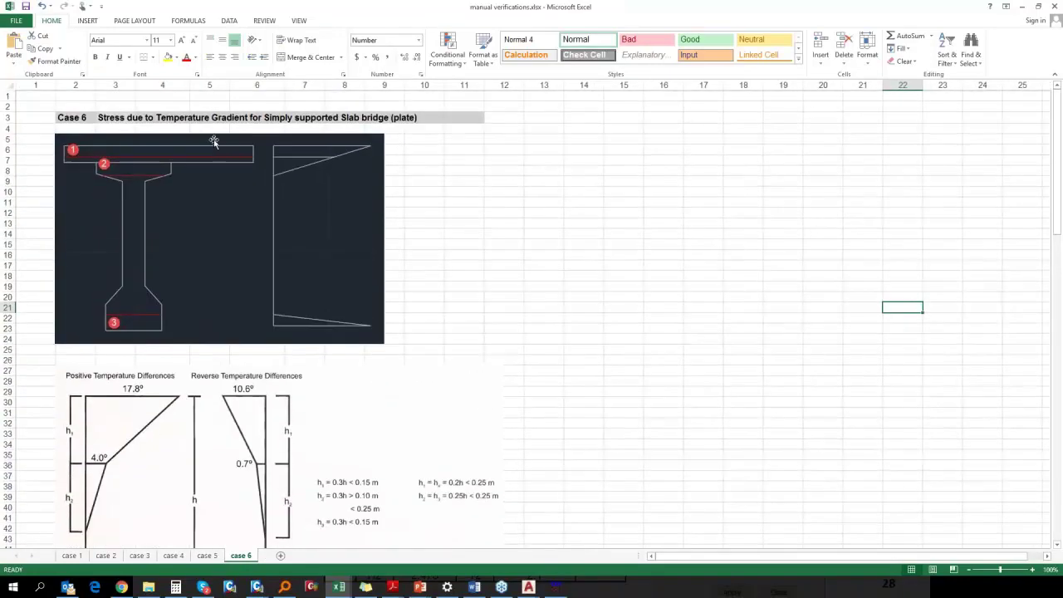
scroll(204, 154, down, 1)
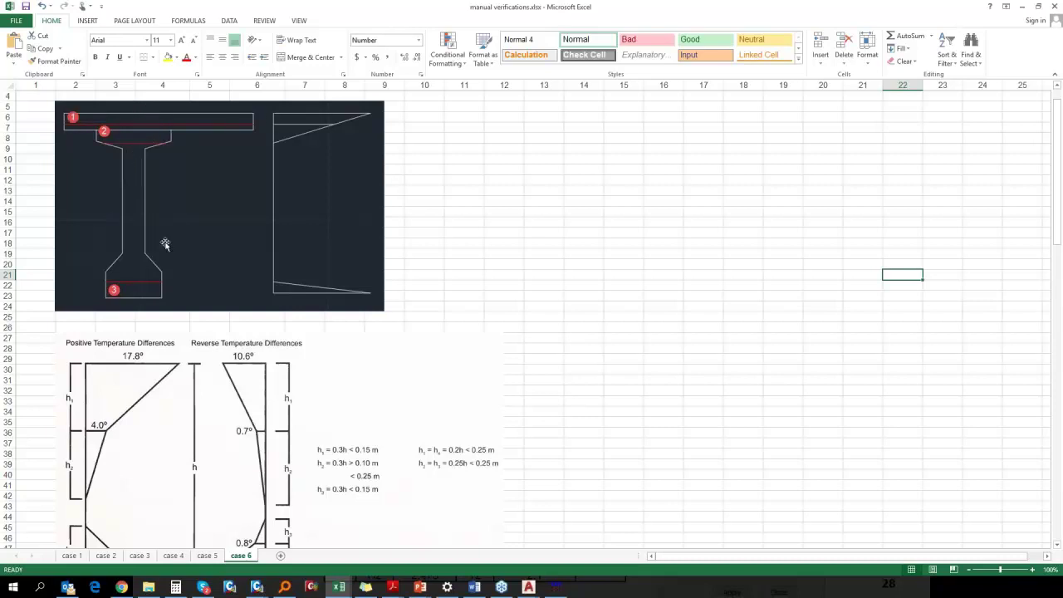
scroll(237, 226, down, 7)
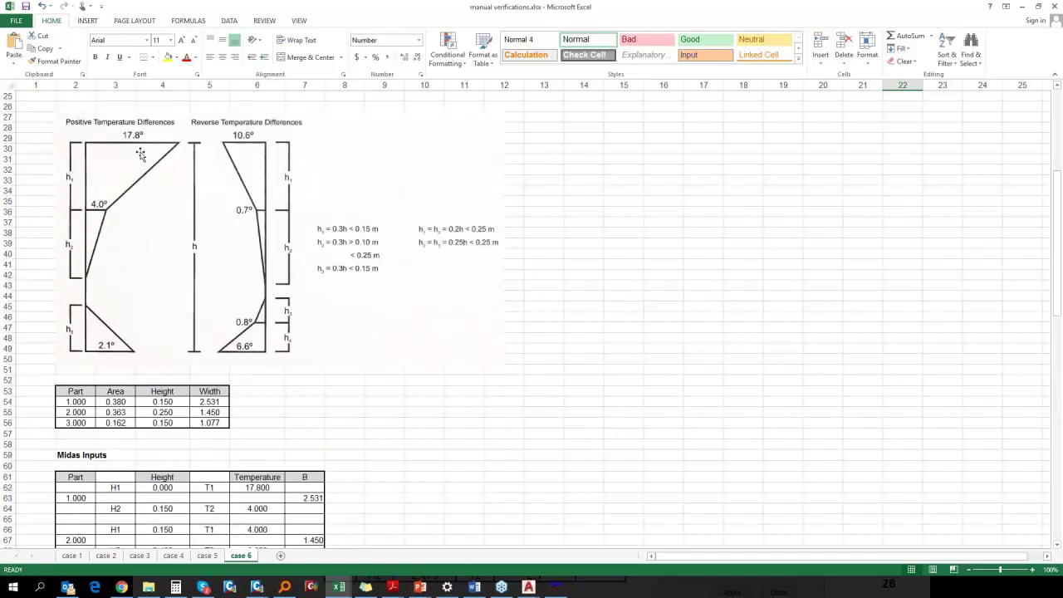
scroll(142, 149, down, 8)
Step: Review the areas and heights of the three girder parts against the h1, h2 and h3 zones of the temperature diagram
click(76, 149)
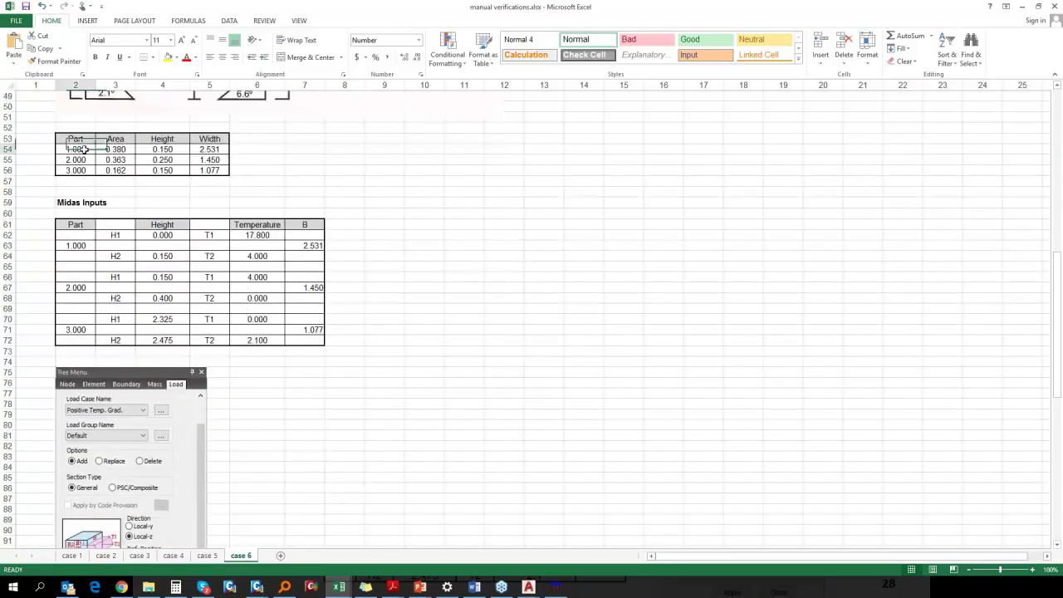
click(118, 153)
click(121, 160)
click(122, 171)
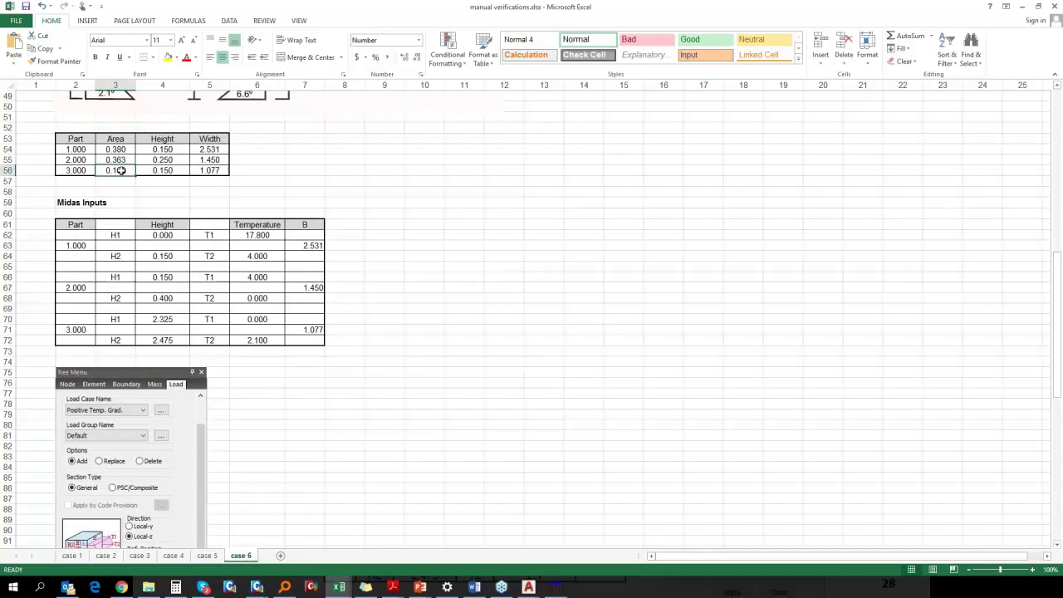
click(123, 149)
click(163, 148)
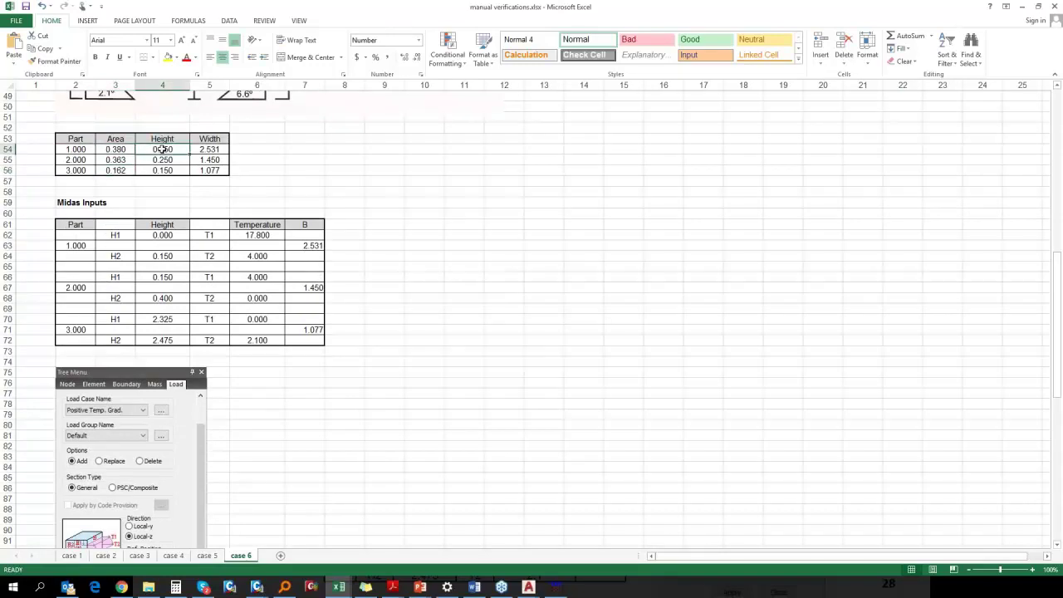
scroll(346, 195, up, 9)
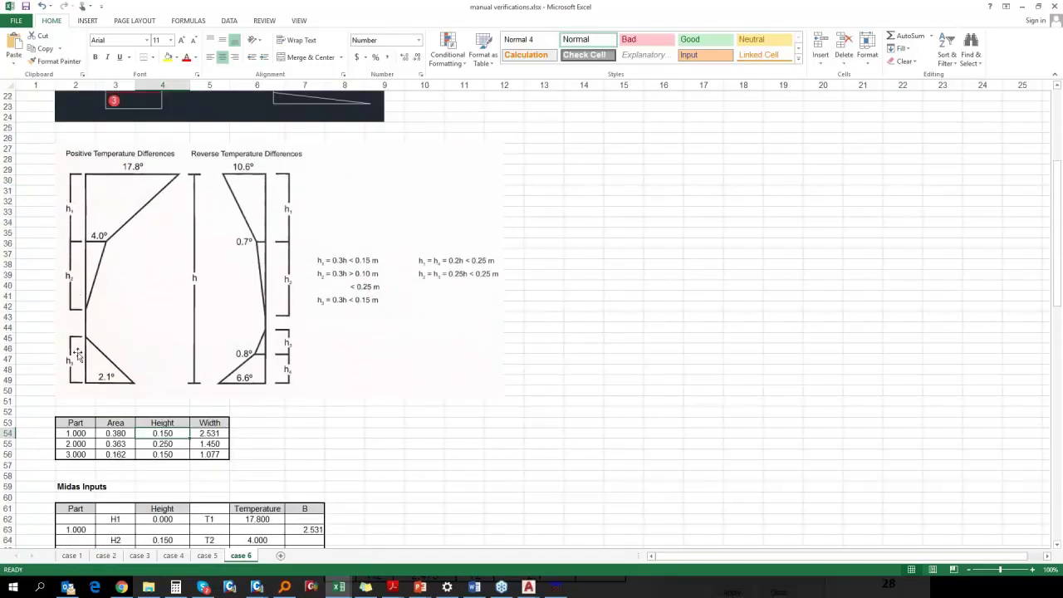
scroll(249, 307, down, 4)
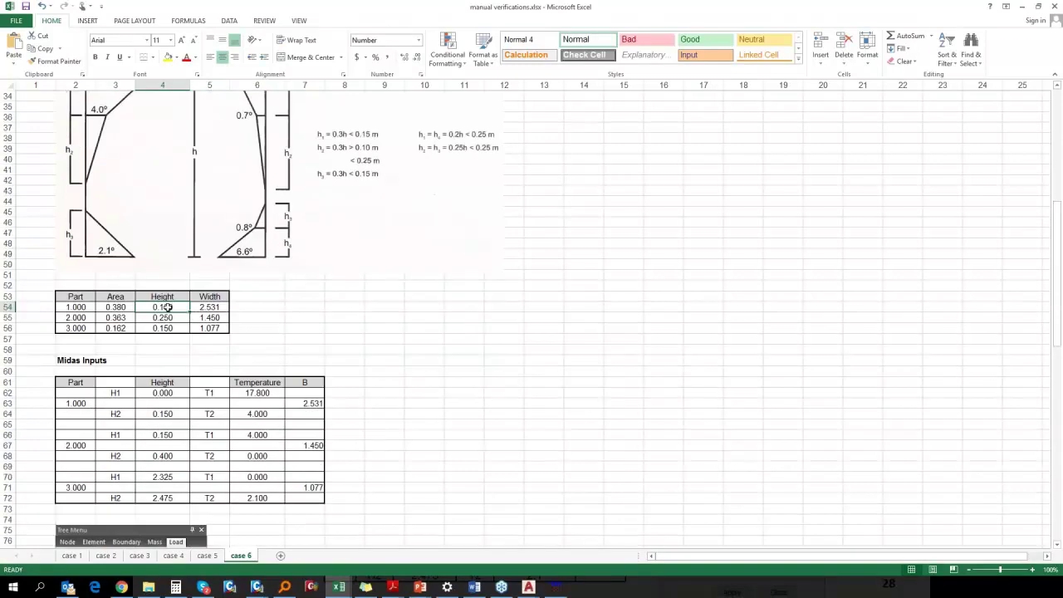
click(166, 317)
click(166, 328)
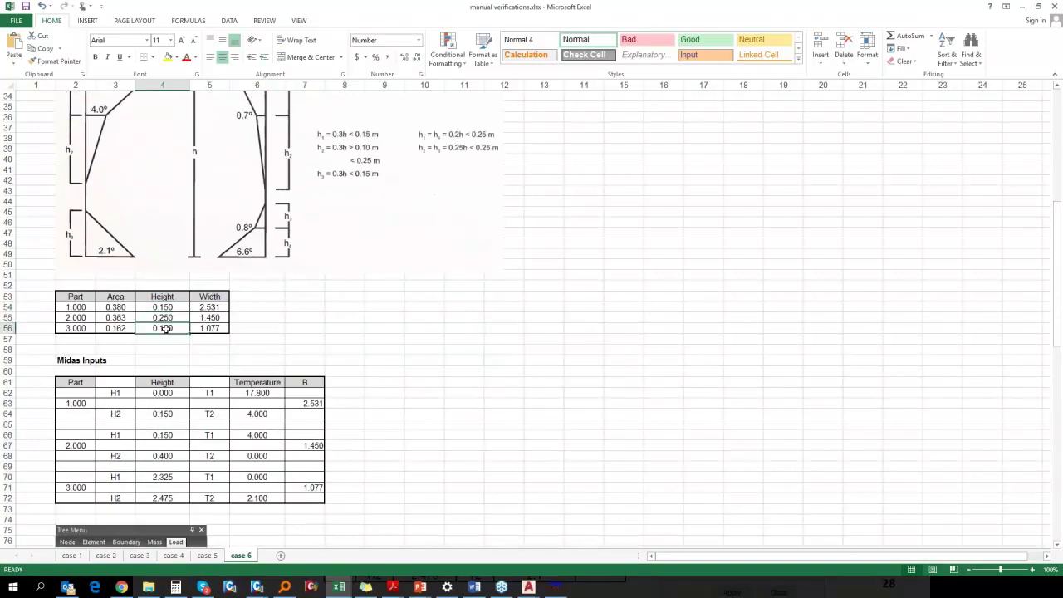
Step: Inspect the formula behind the width of part 1 and go through the widths of parts 2 and 3
double_click(209, 307)
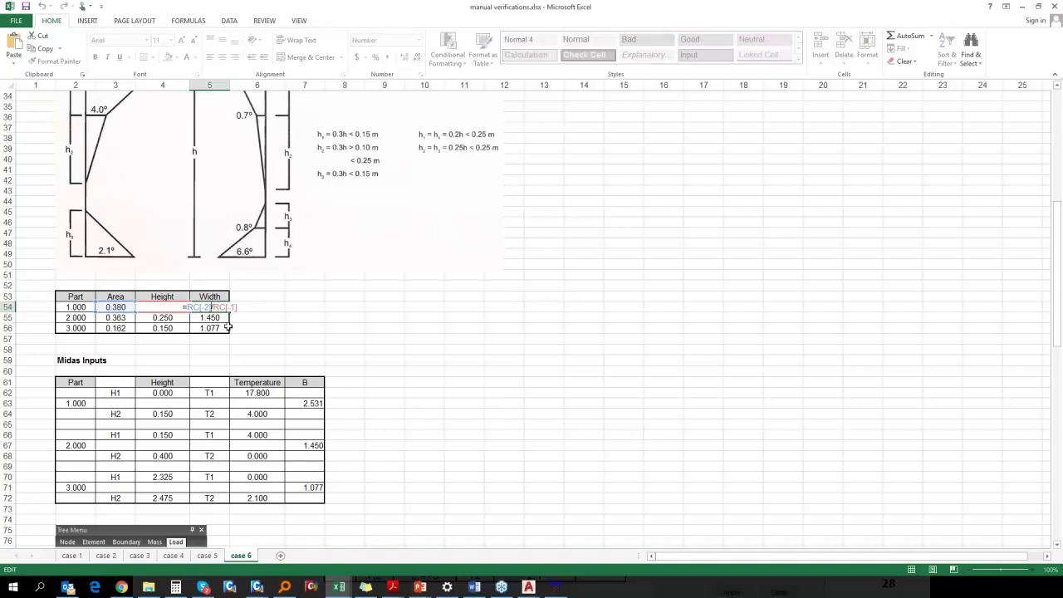
key(Escape)
key(Down)
key(Down)
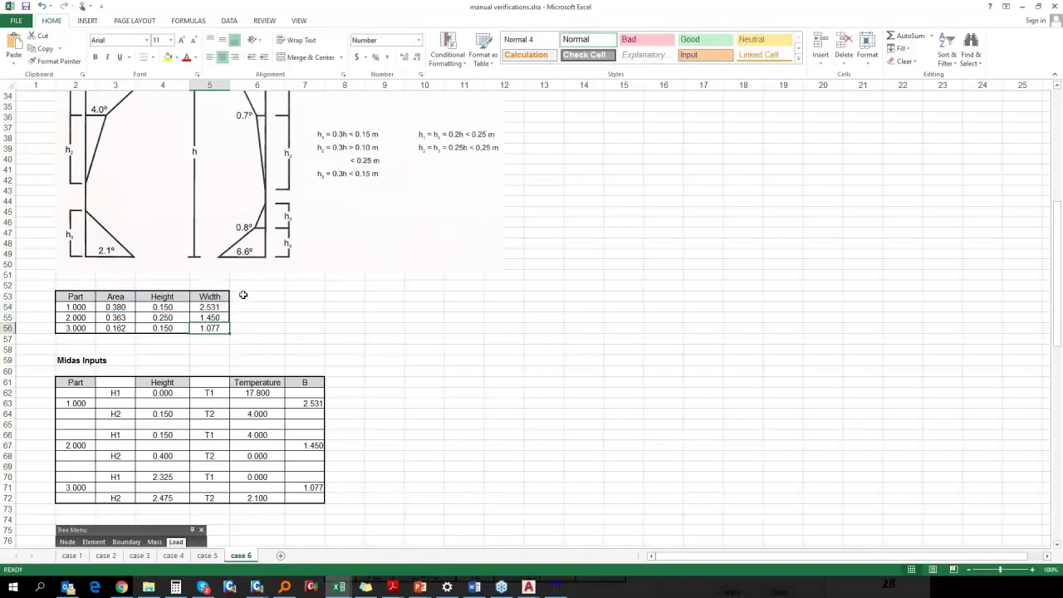
Step: Change the Width heading of the girder parts table to "Width B"
double_click(223, 297)
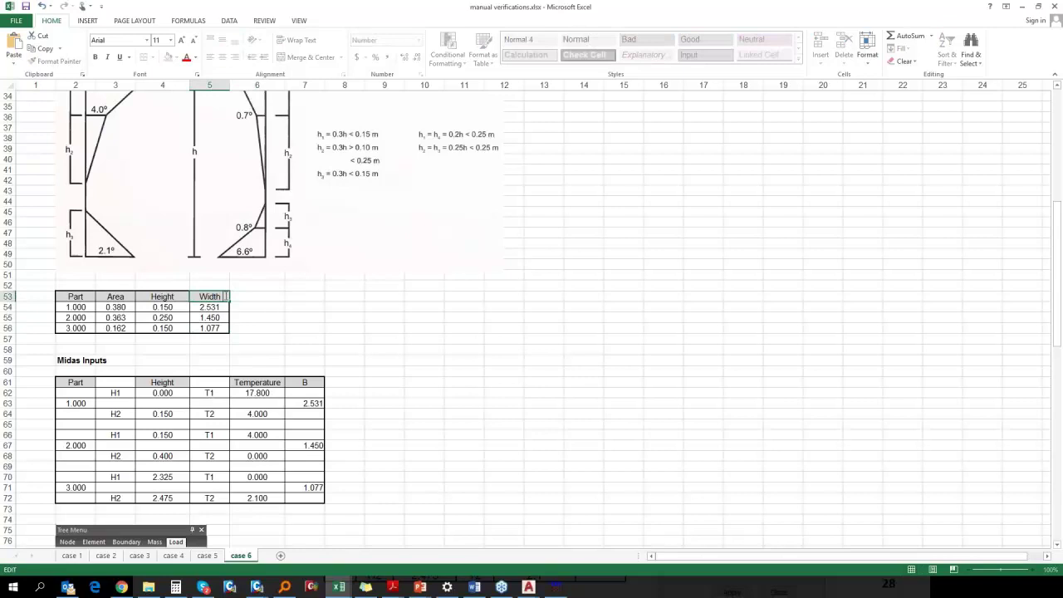
text(b)
key(BackSpace)
text(B)
click(318, 332)
Step: Examine the H1, H2, temperature and B rows for part 1 in Midas Inputs against the girder sketch and temperature diagrams
scroll(239, 223, down, 3)
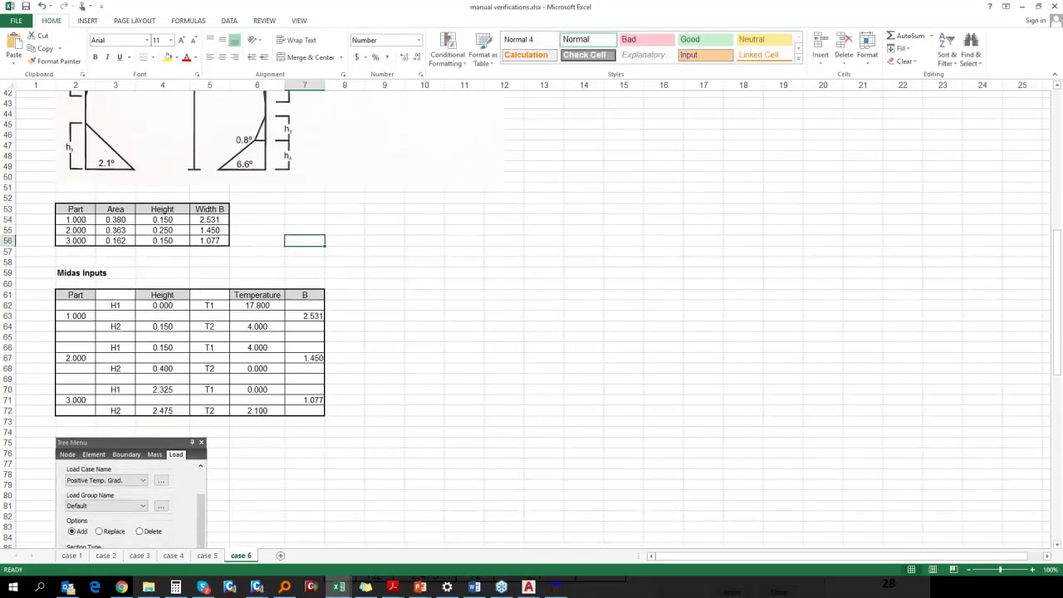
scroll(228, 363, down, 3)
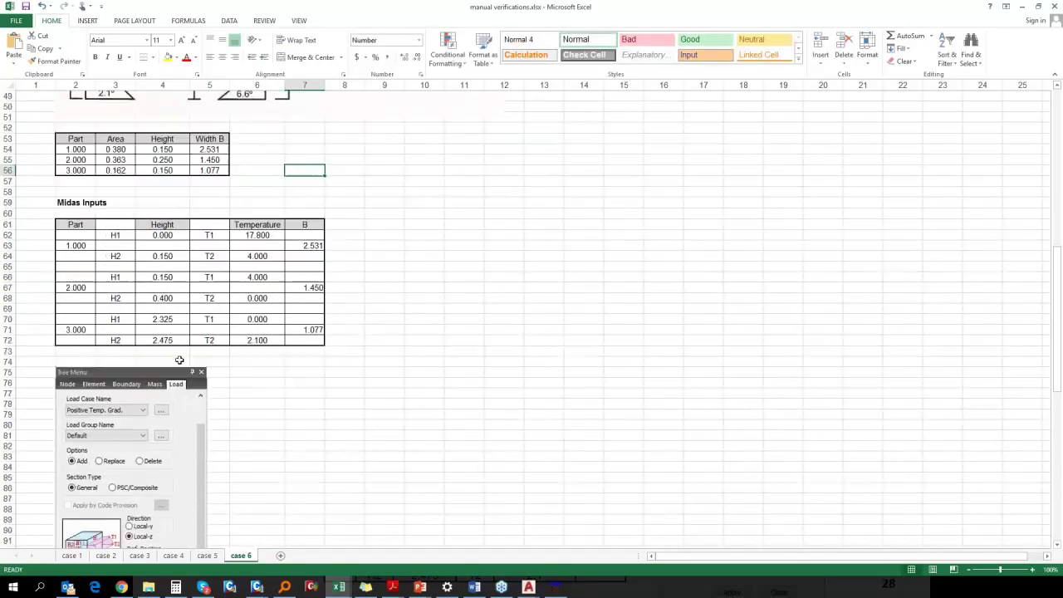
click(117, 206)
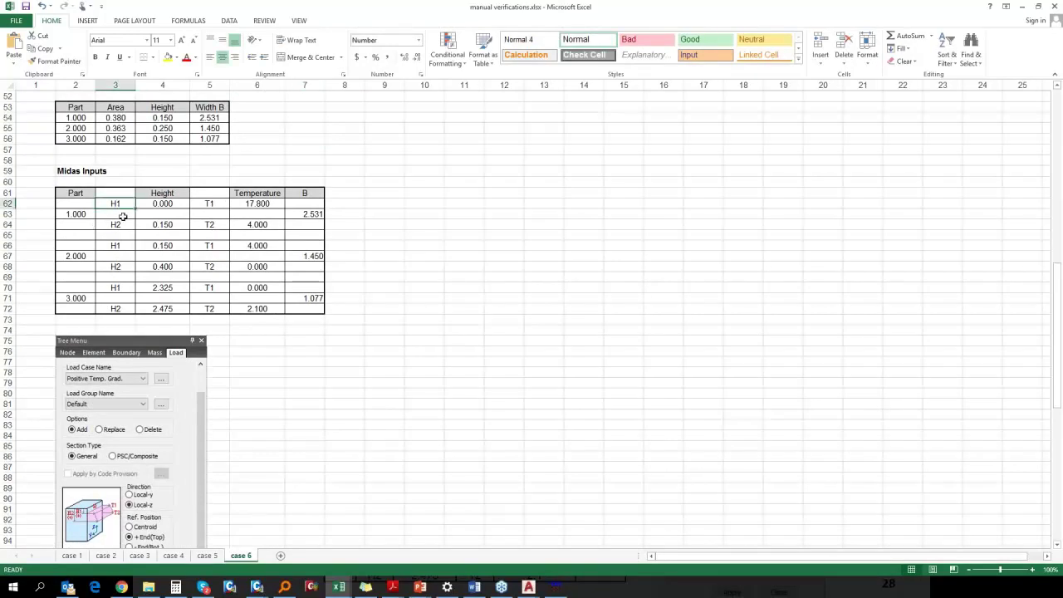
click(116, 224)
click(121, 255)
drag(82, 208, 293, 225)
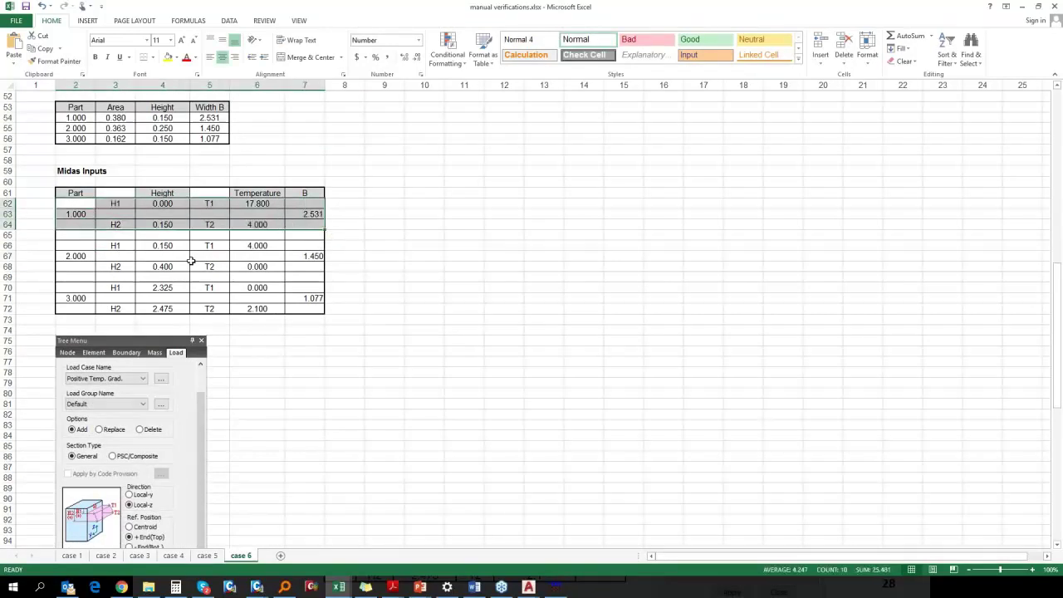
scroll(184, 264, up, 17)
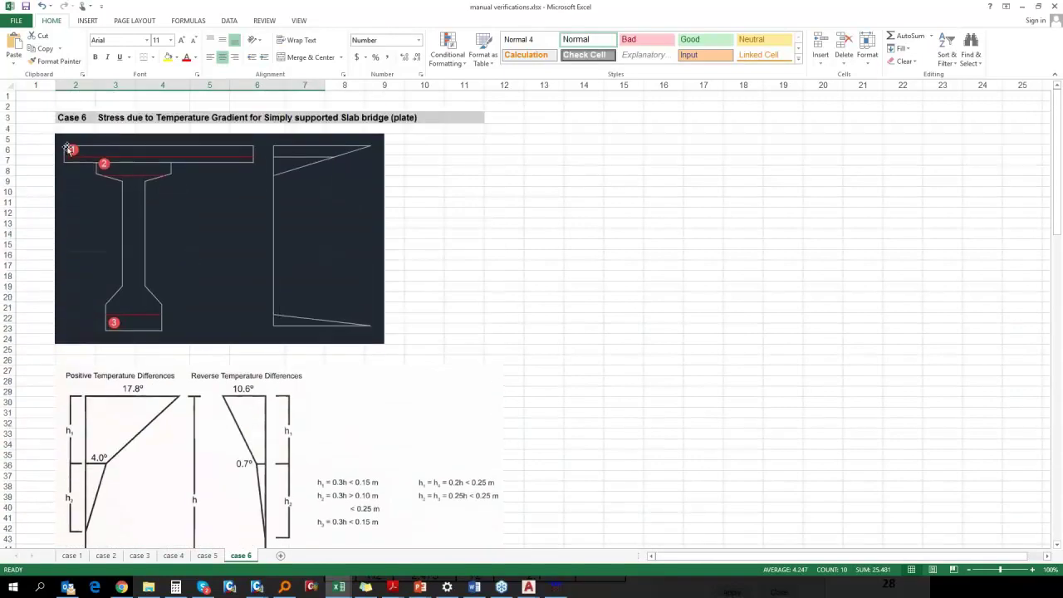
scroll(208, 212, down, 12)
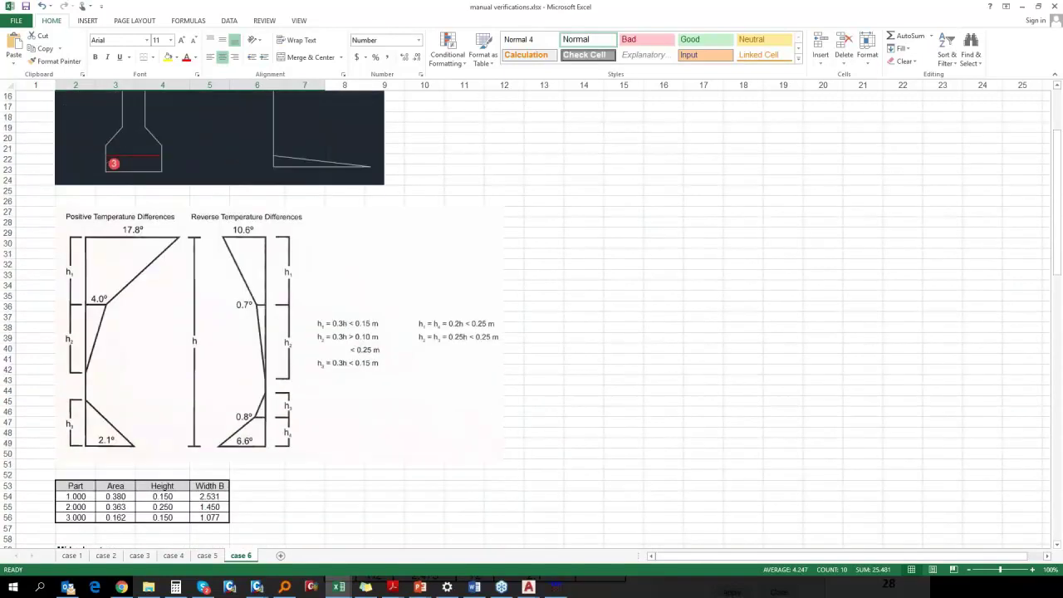
Step: Compare the H1 and H2 heights of part 1 in the Midas Inputs table with the h1 zone of the positive temperature diagram
click(173, 362)
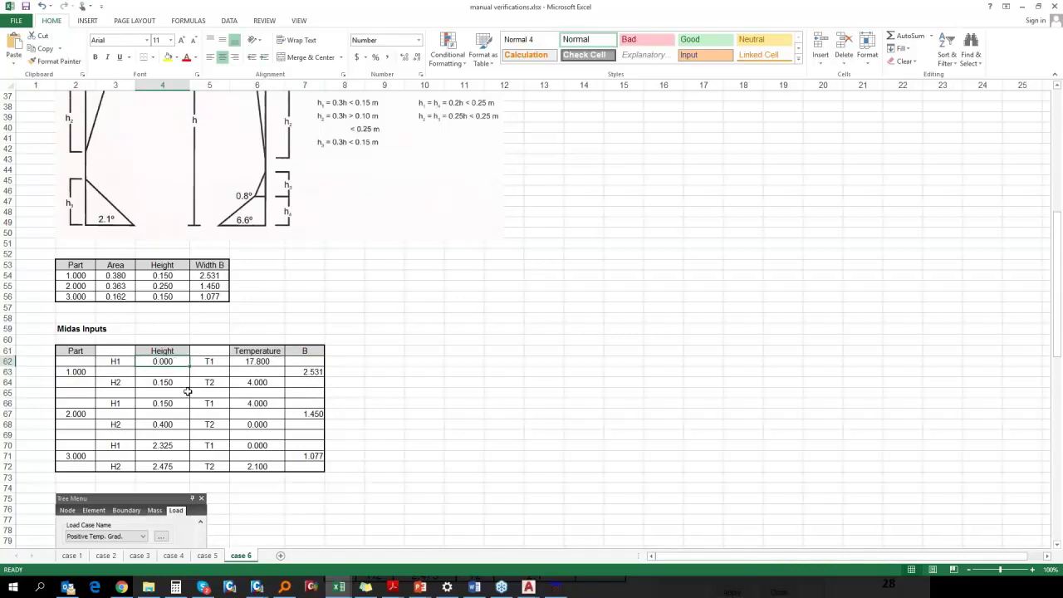
click(171, 383)
scroll(187, 199, up, 4)
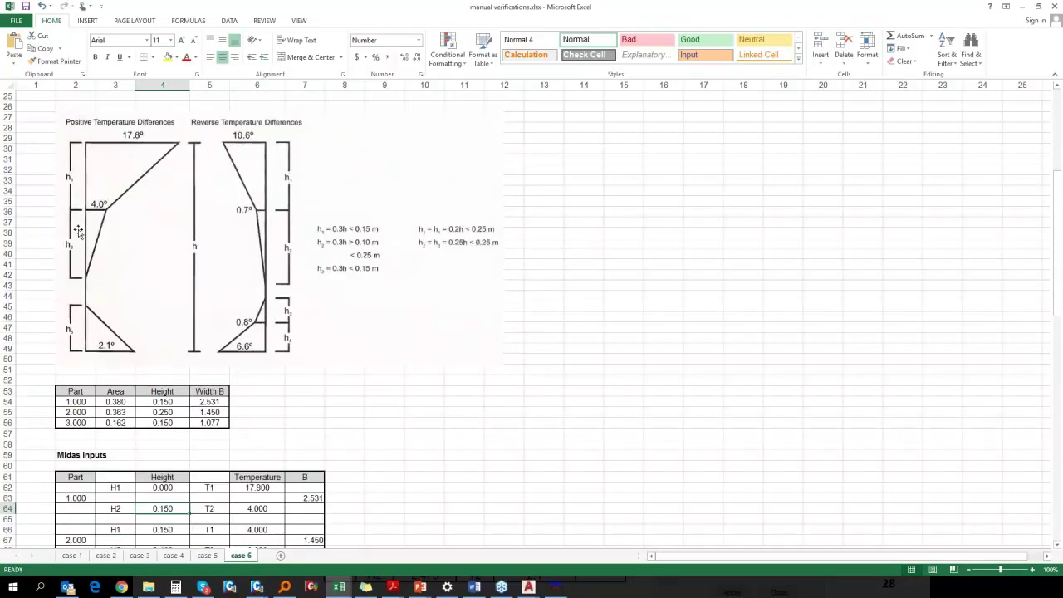
scroll(137, 316, down, 5)
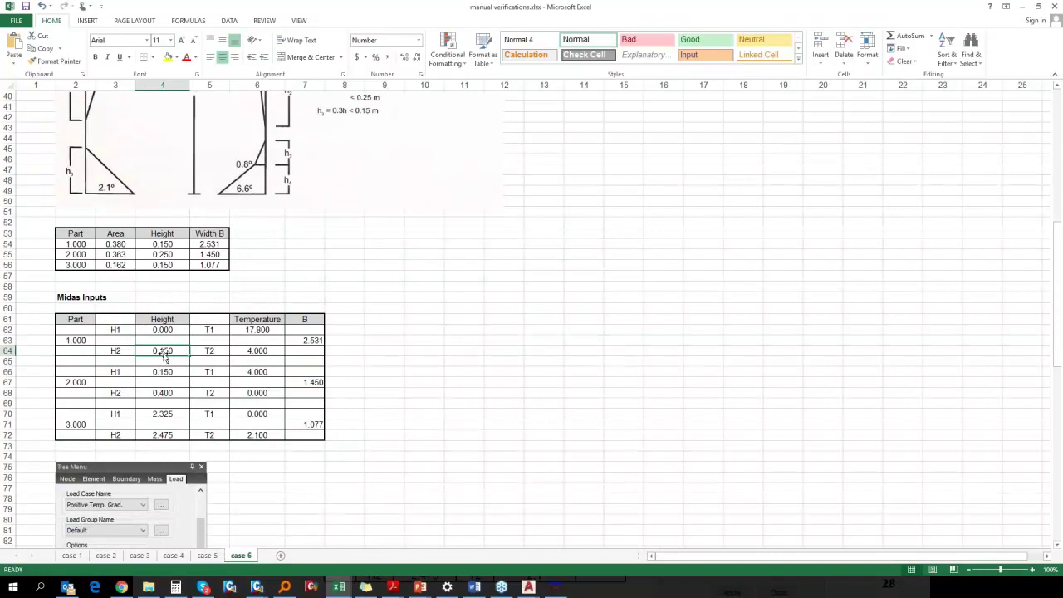
scroll(125, 170, up, 6)
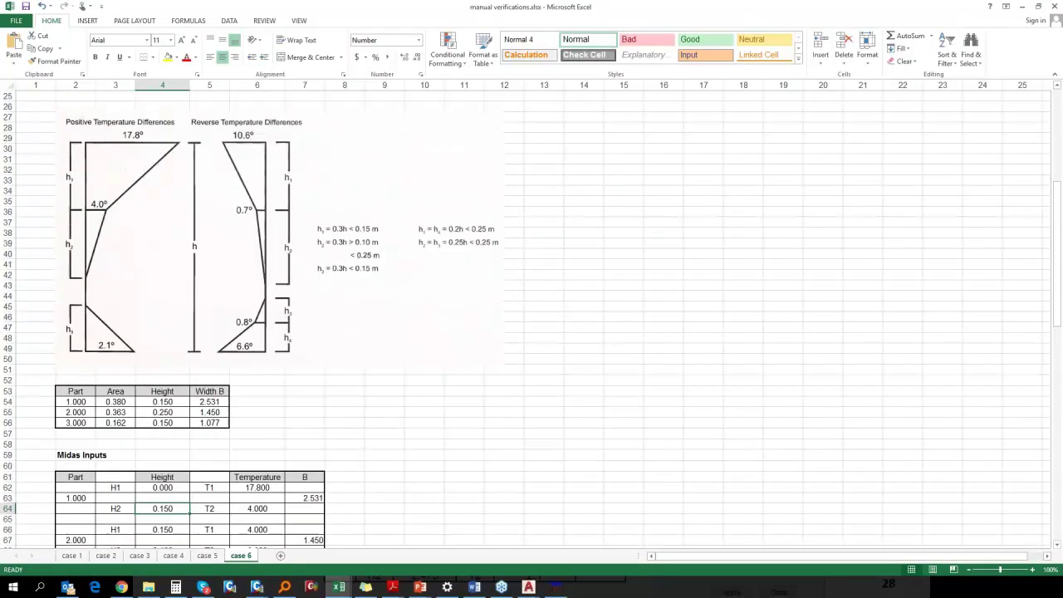
scroll(275, 357, down, 5)
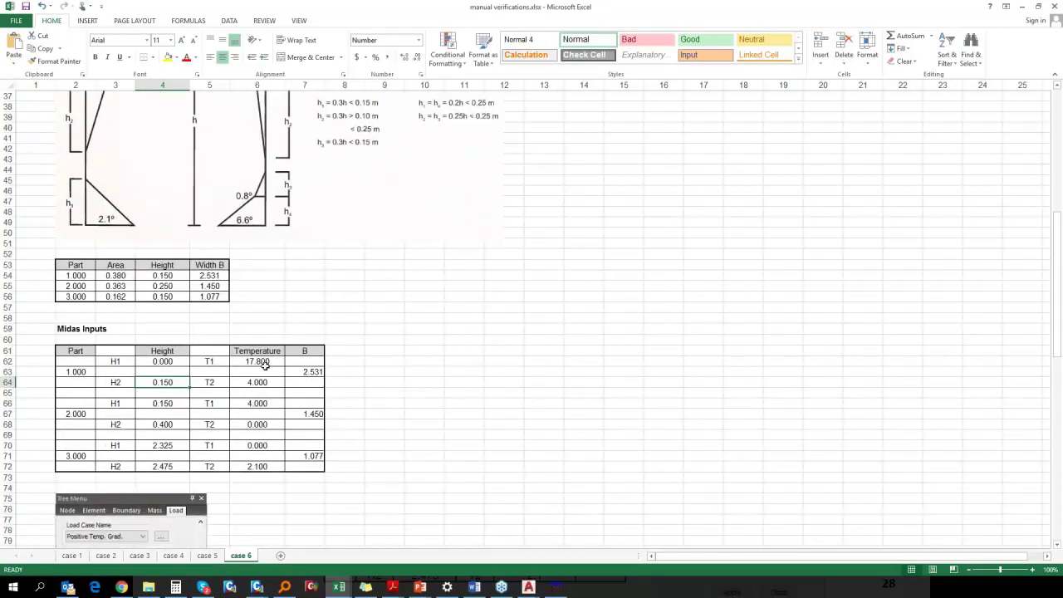
Step: Inspect the formula behind the B value of part 1 and go through the B values of parts 2 and 3
click(314, 372)
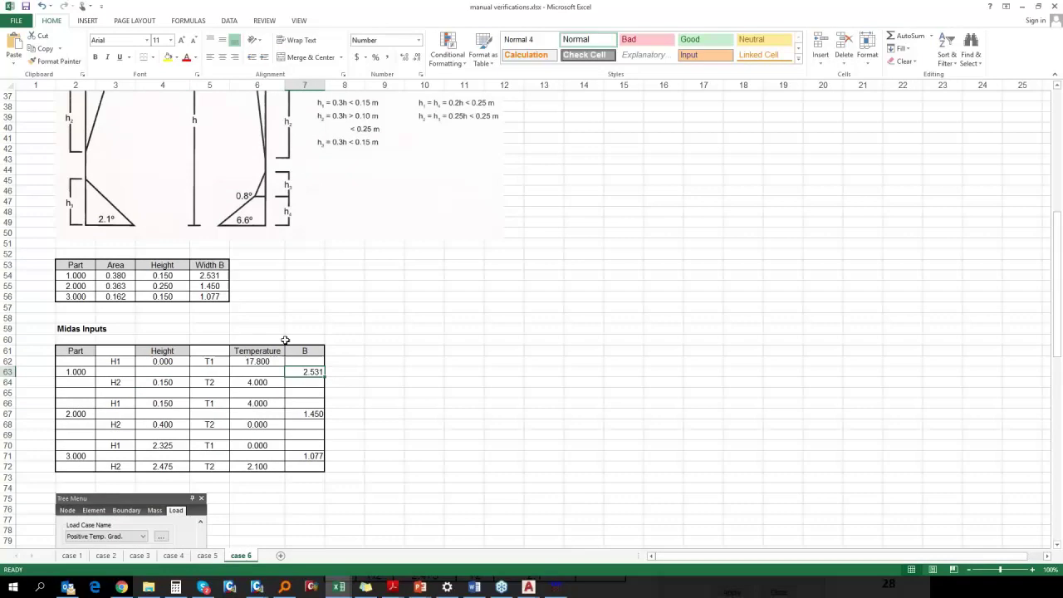
double_click(314, 373)
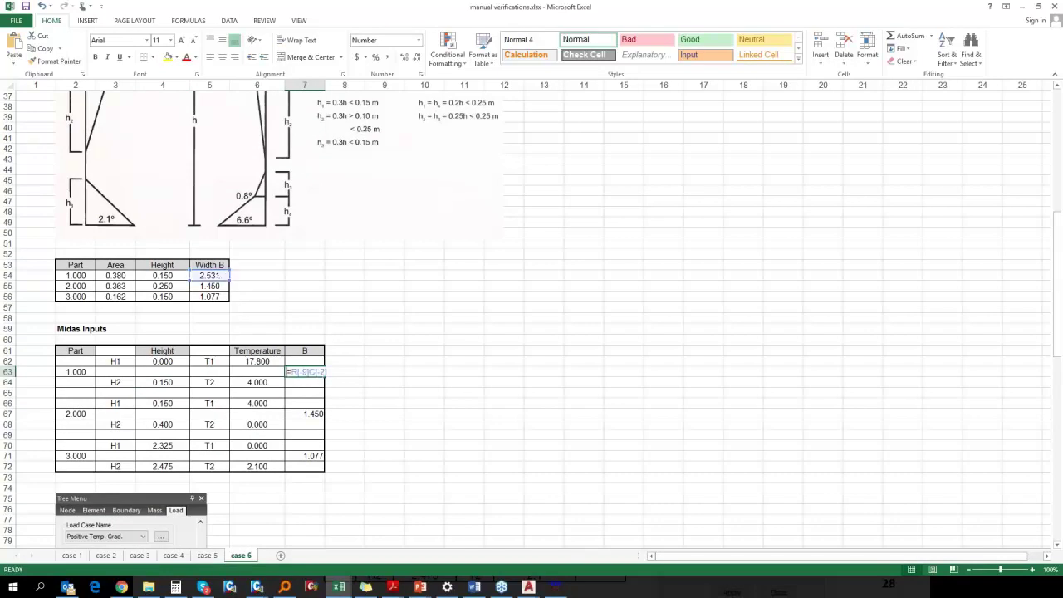
key(Escape)
click(319, 413)
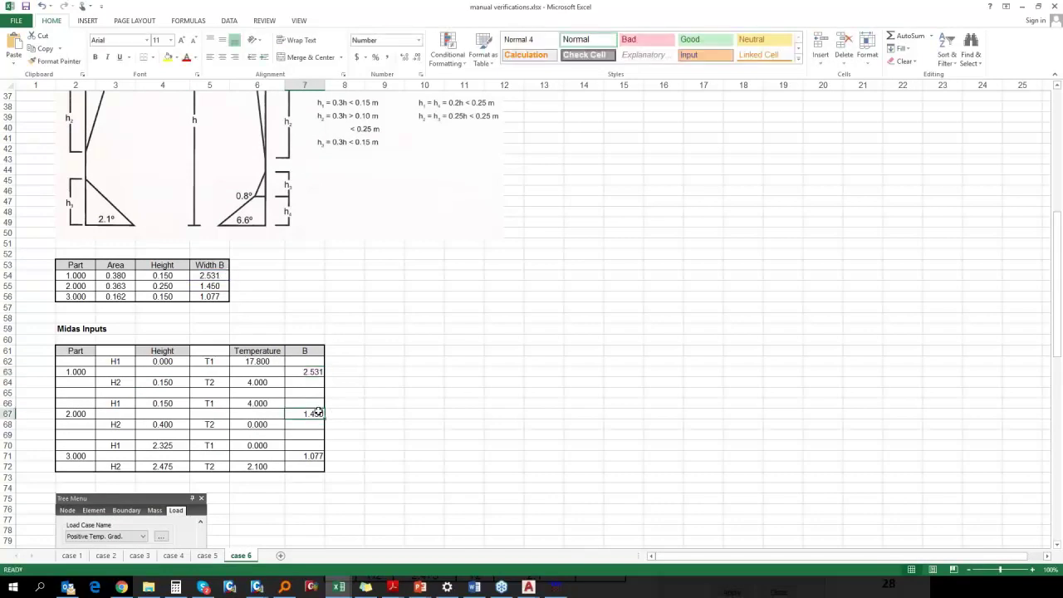
click(311, 457)
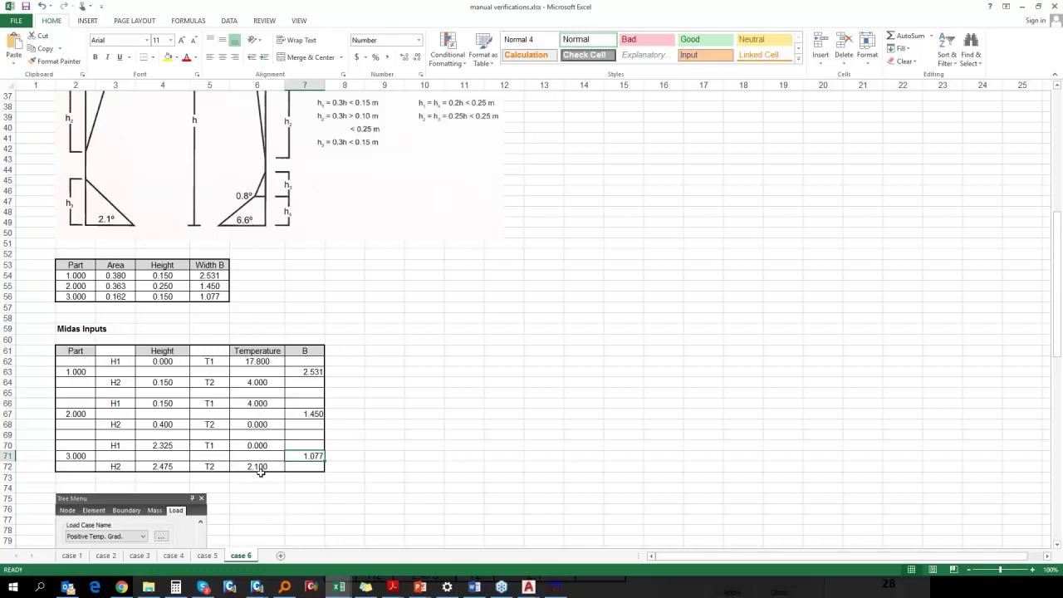
click(312, 373)
click(313, 414)
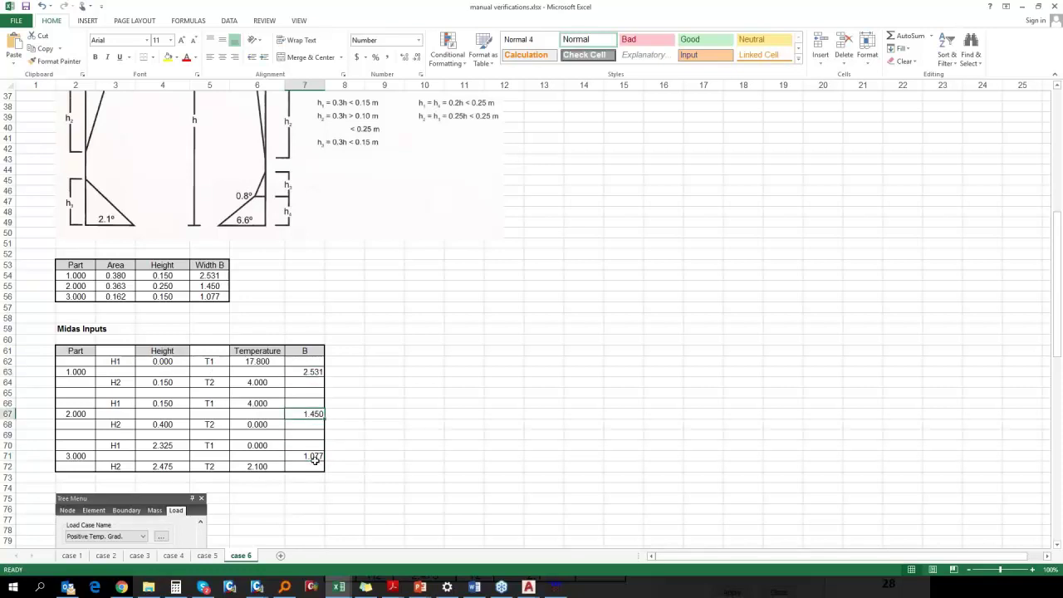
click(315, 460)
Step: Review the pictured load settings below the table, switch to midas Civil and set the reference position to +End (Top)
scroll(273, 403, down, 12)
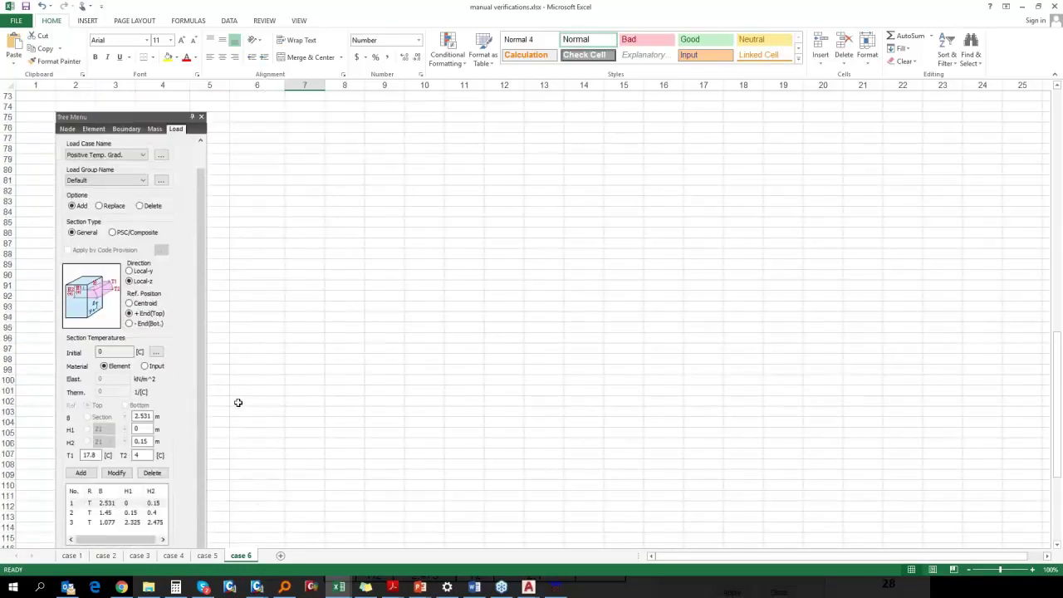
scroll(237, 403, down, 4)
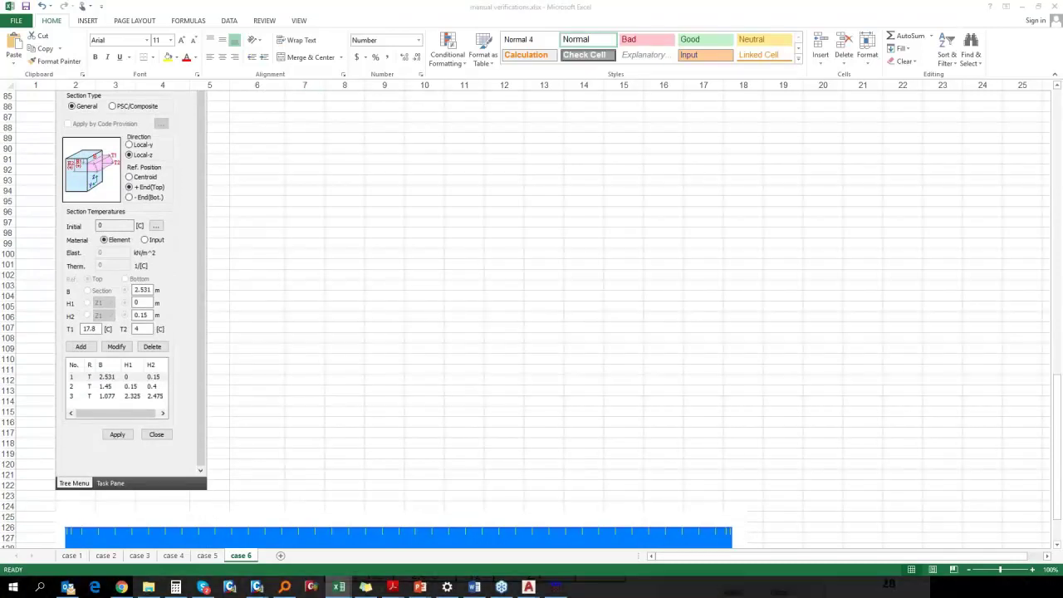
key(alt+Tab)
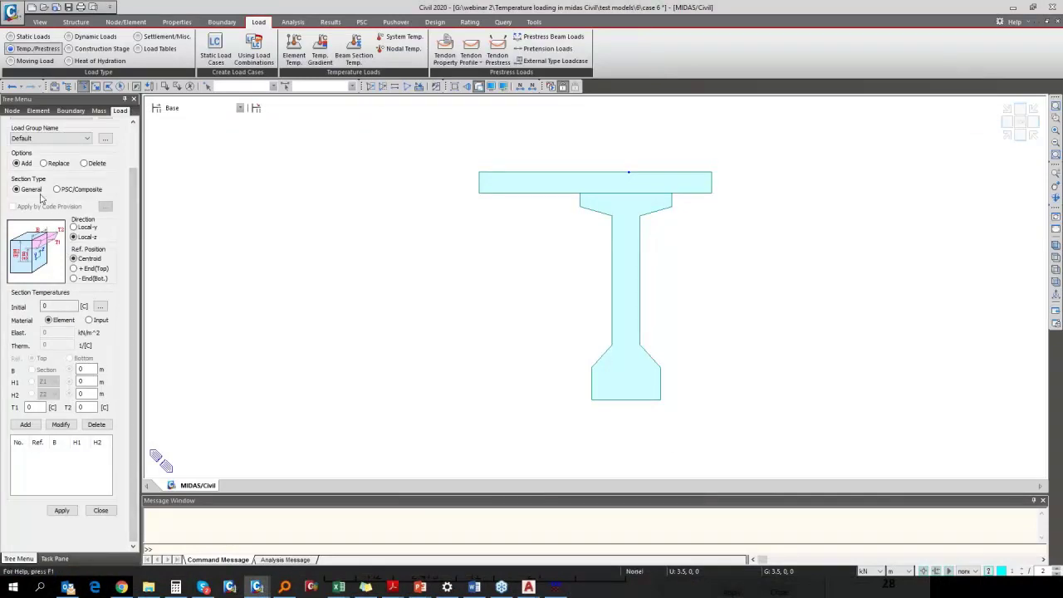
click(96, 269)
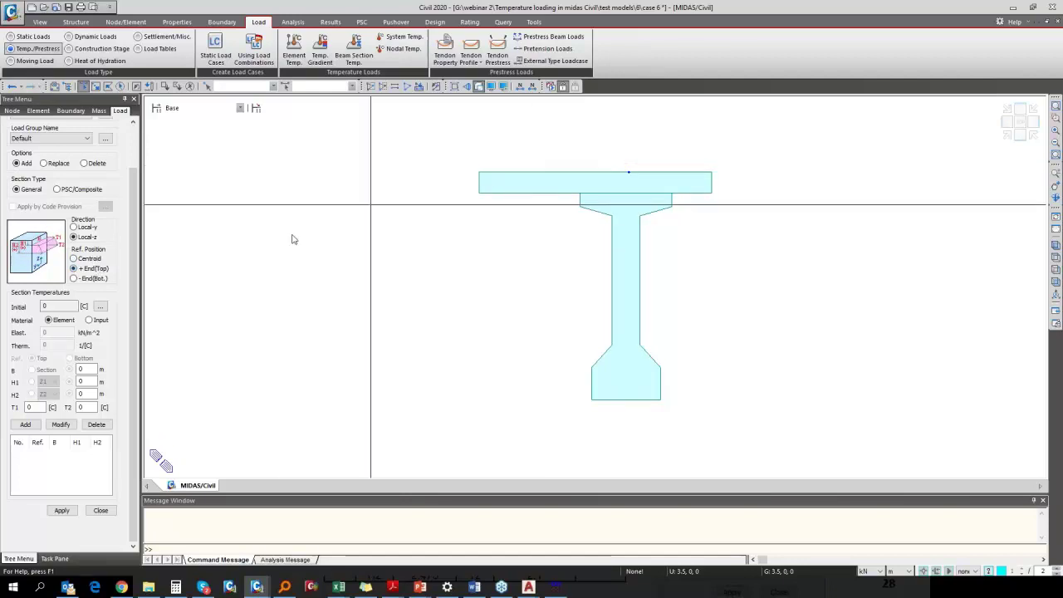
click(89, 320)
click(60, 333)
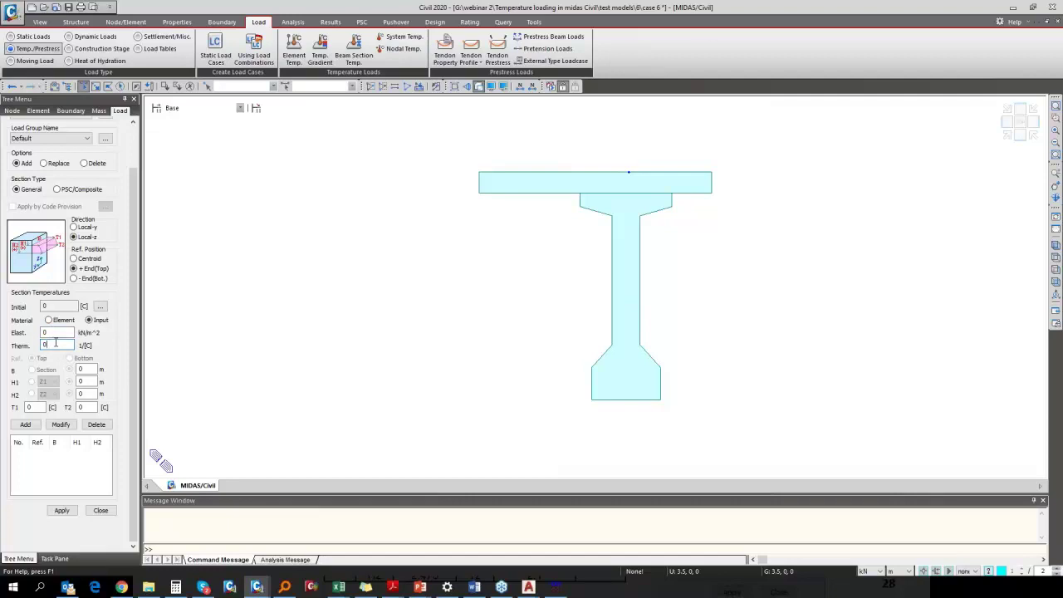
click(48, 319)
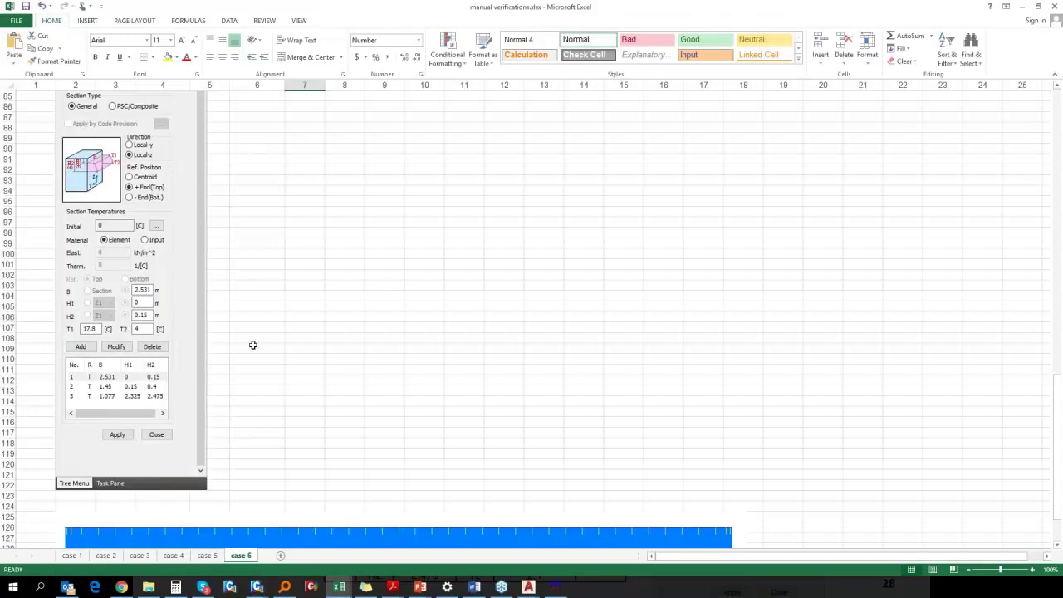
Step: Copy the part 1 B value from the Midas Inputs table in Excel and return to the case 6 model in midas Civil
scroll(362, 228, up, 13)
key(ctrl+c)
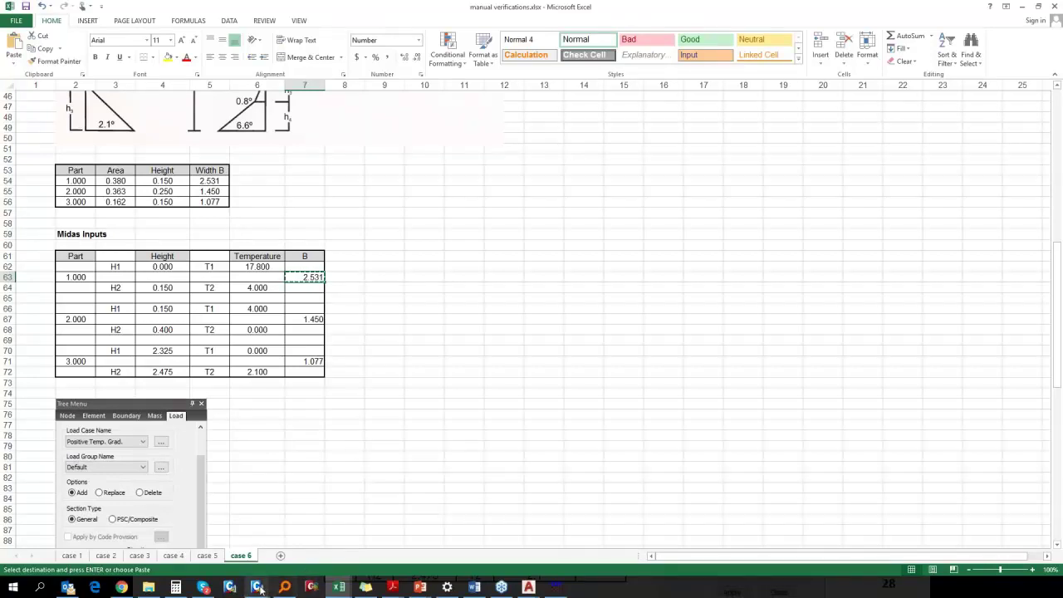
mouse_move(257, 587)
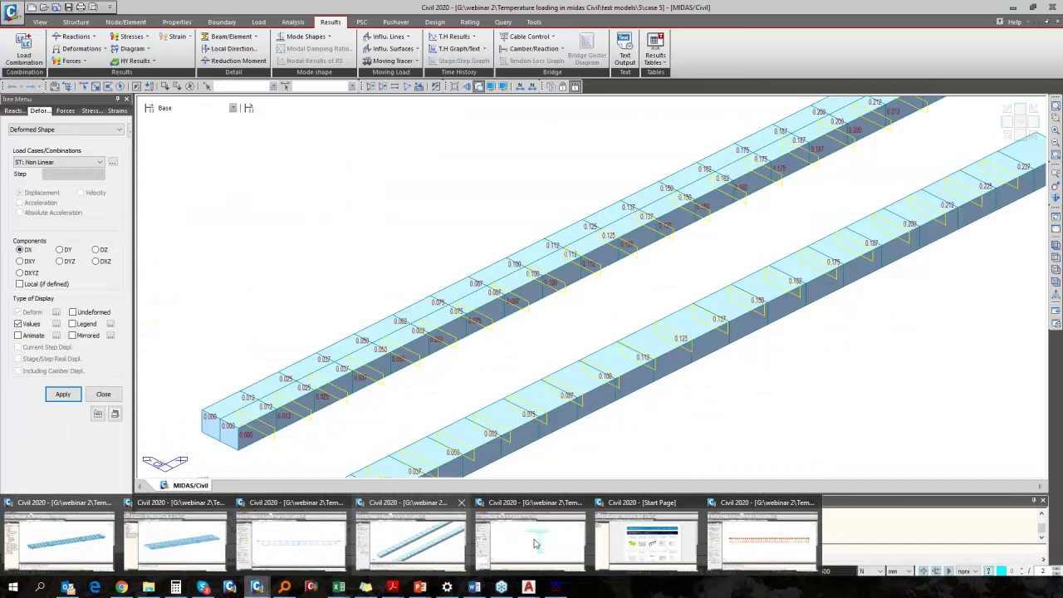
click(531, 542)
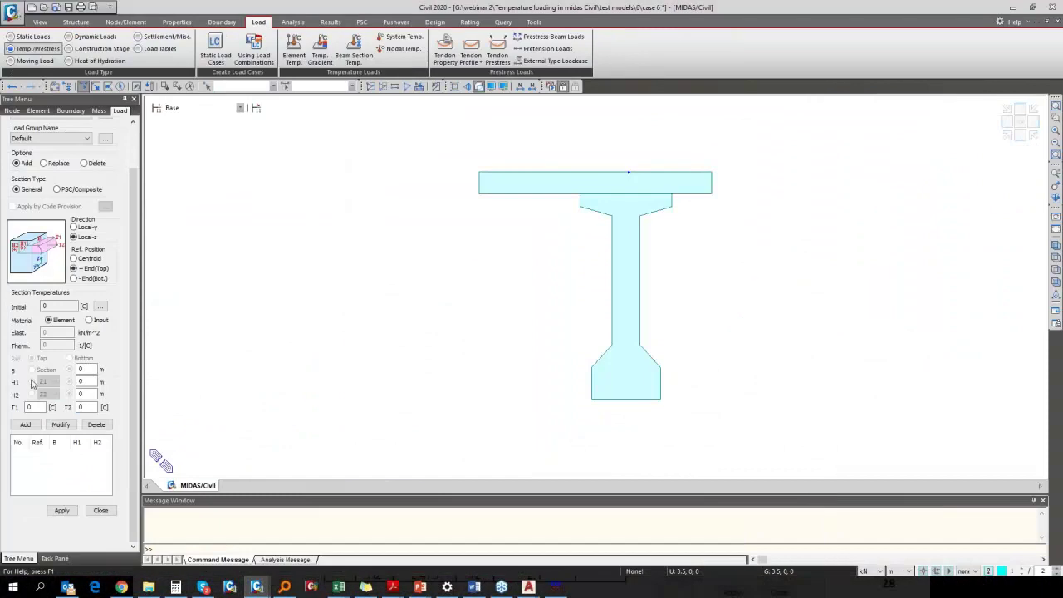
Step: Add the part 1 section temperature with B 2.531 m, H1 0 m, H2 0.15 m, T1 17.8 °C and T2 4 °C
click(81, 370)
key(ctrl+v)
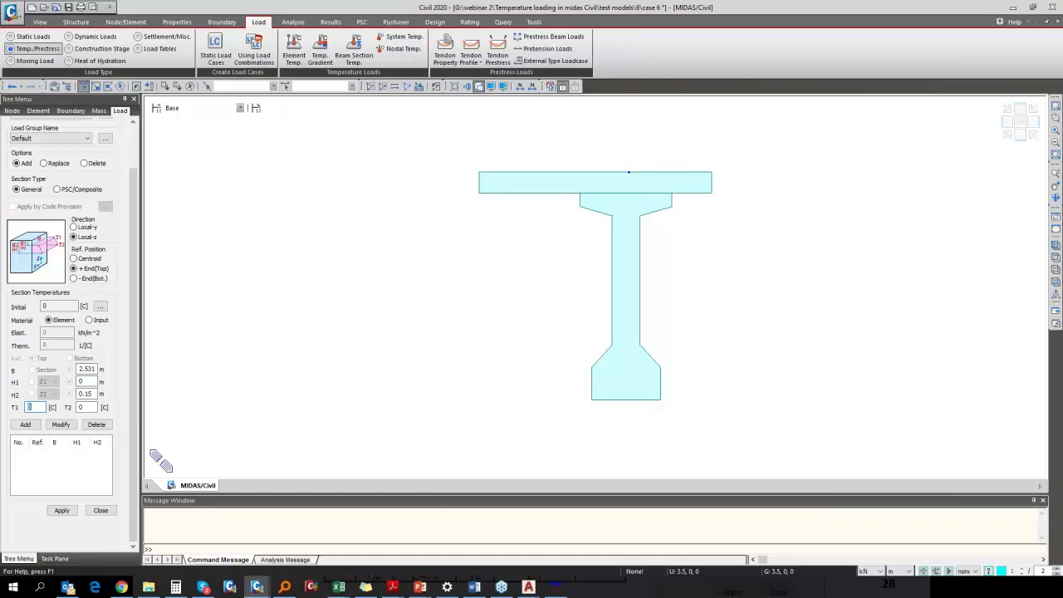
text(17.8)
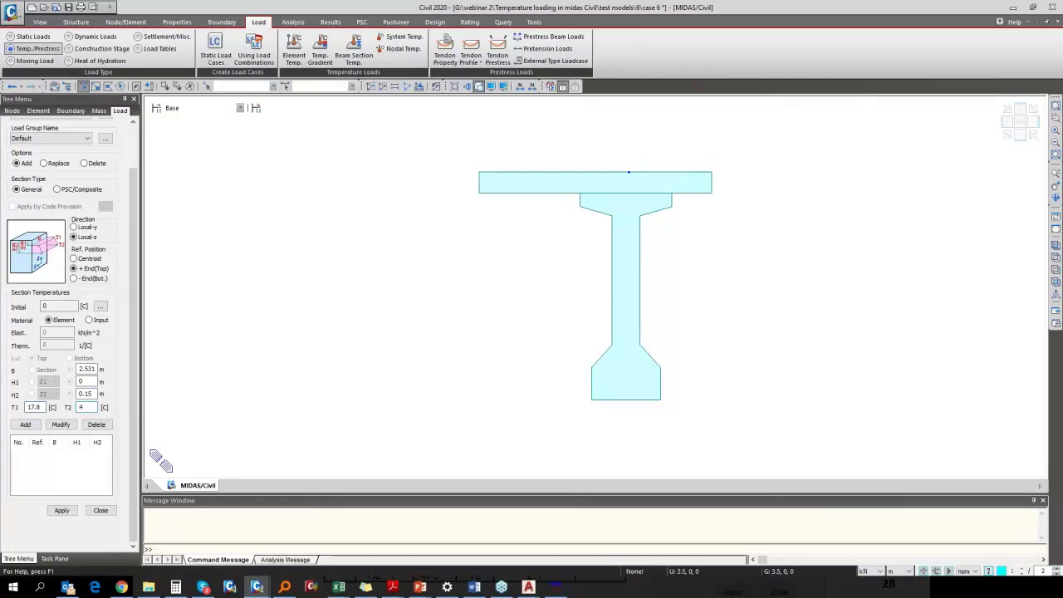
text(4)
click(25, 424)
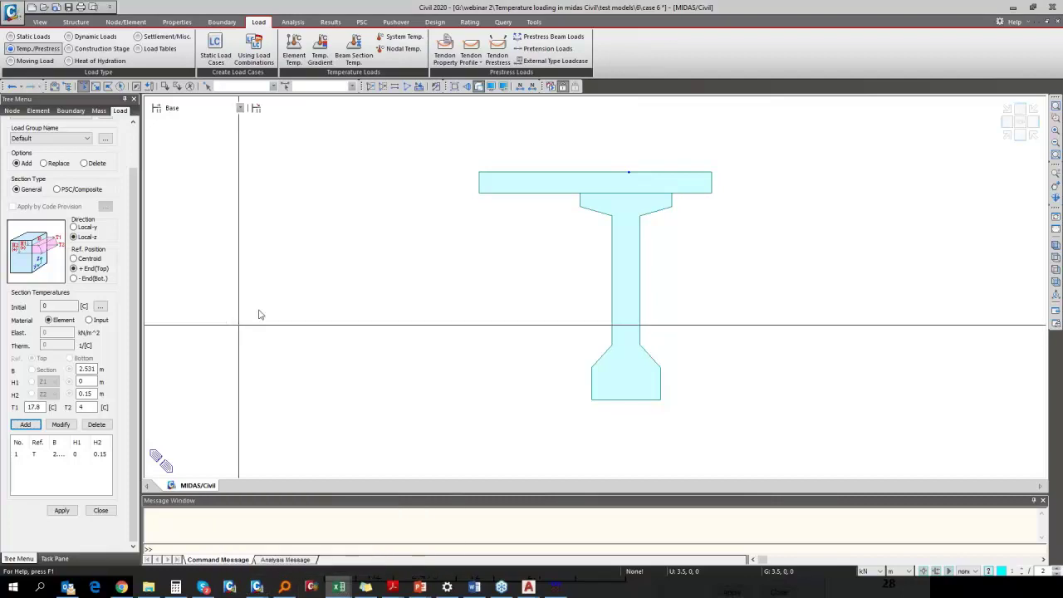
Step: Copy the part 2 B value from the Midas Inputs table in Excel and return to the case 6 model in midas Civil
key(alt+Tab)
click(311, 319)
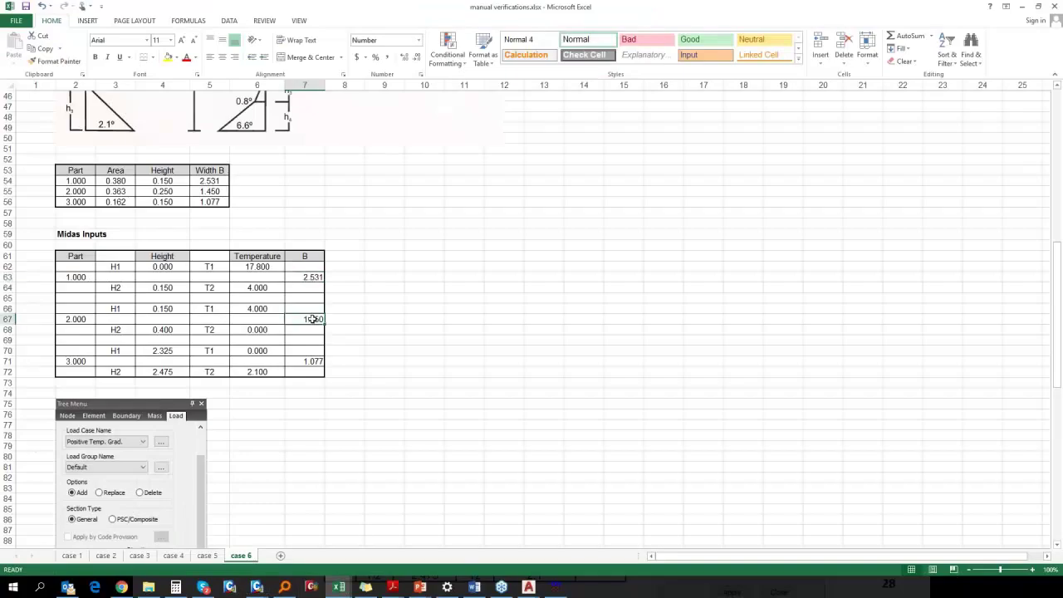
key(ctrl+c)
mouse_move(257, 587)
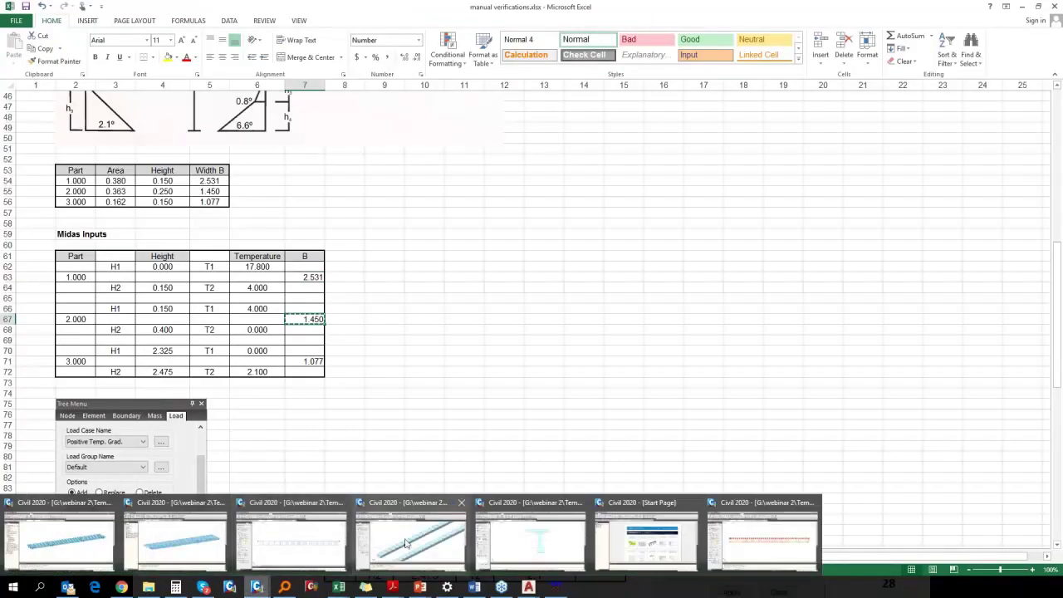
click(407, 544)
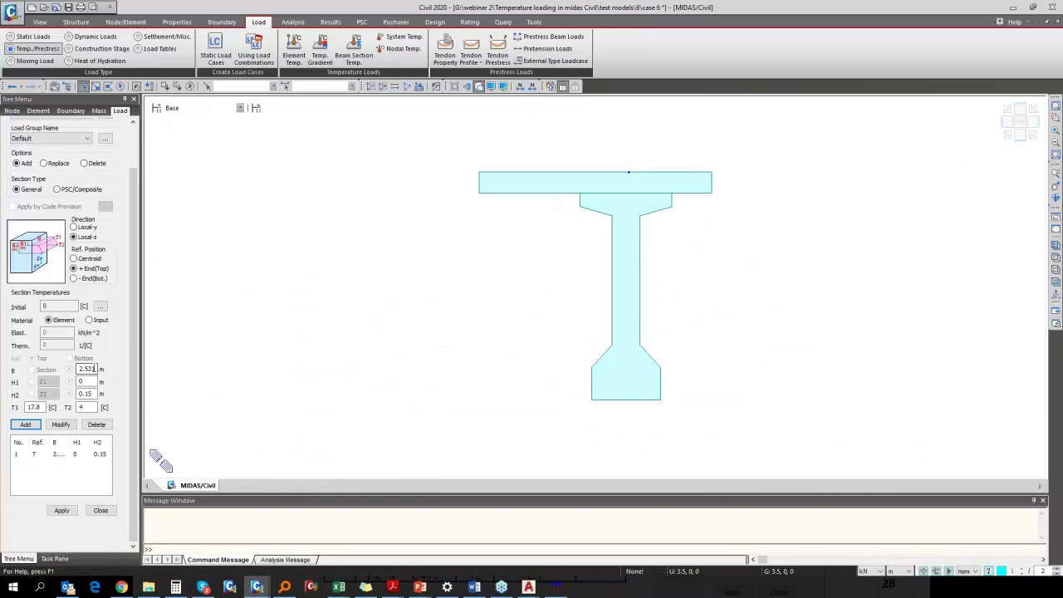
Step: Add the part 2 section temperature with B 1.450 m, H1 0.15 m, H2 0.4 m, T1 4 °C and T2 0 °C
double_click(87, 369)
key(ctrl+v)
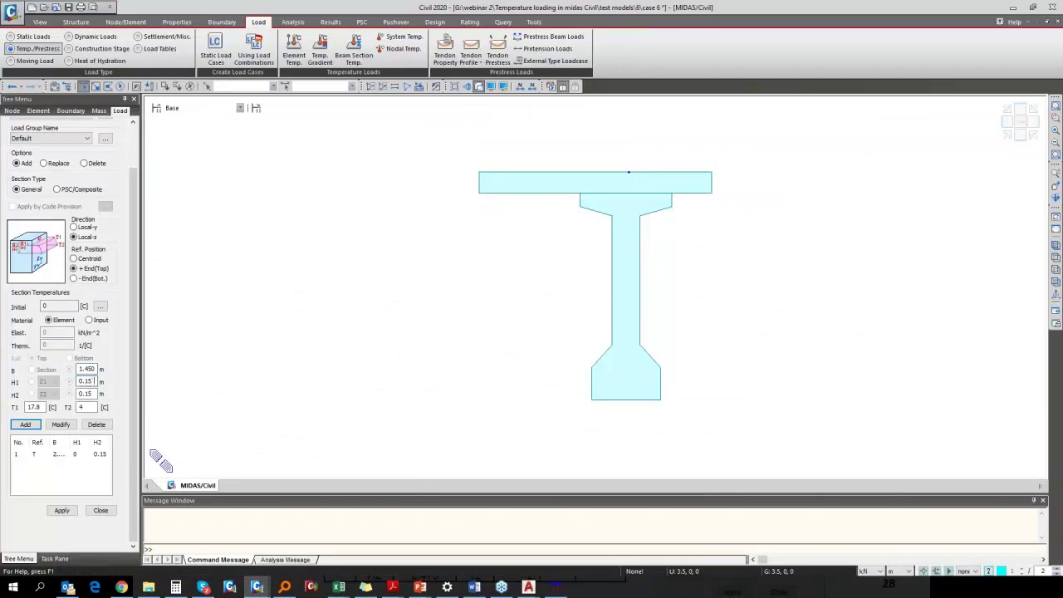
click(95, 382)
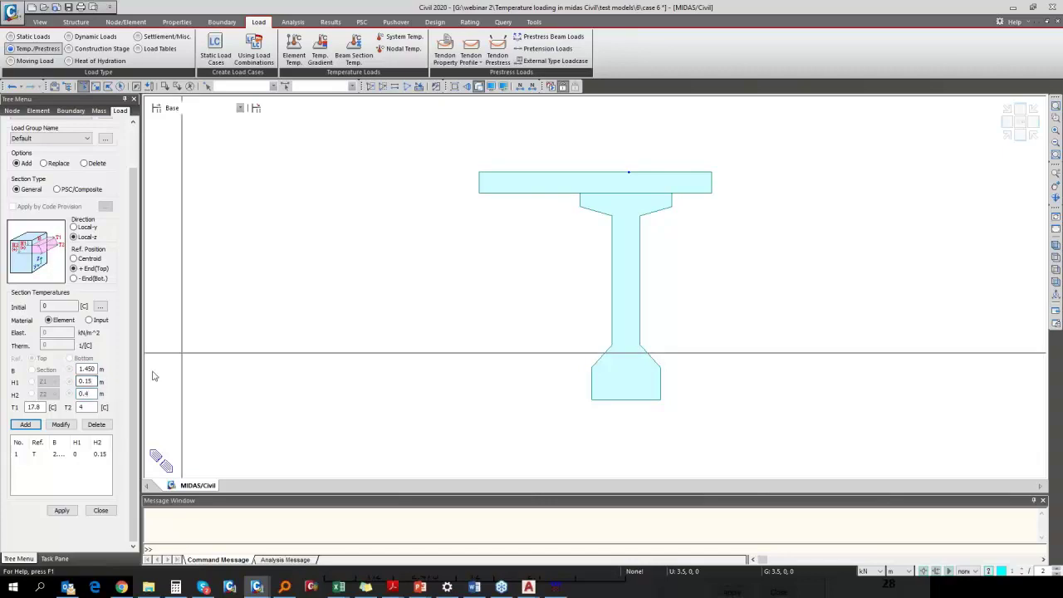
double_click(34, 407)
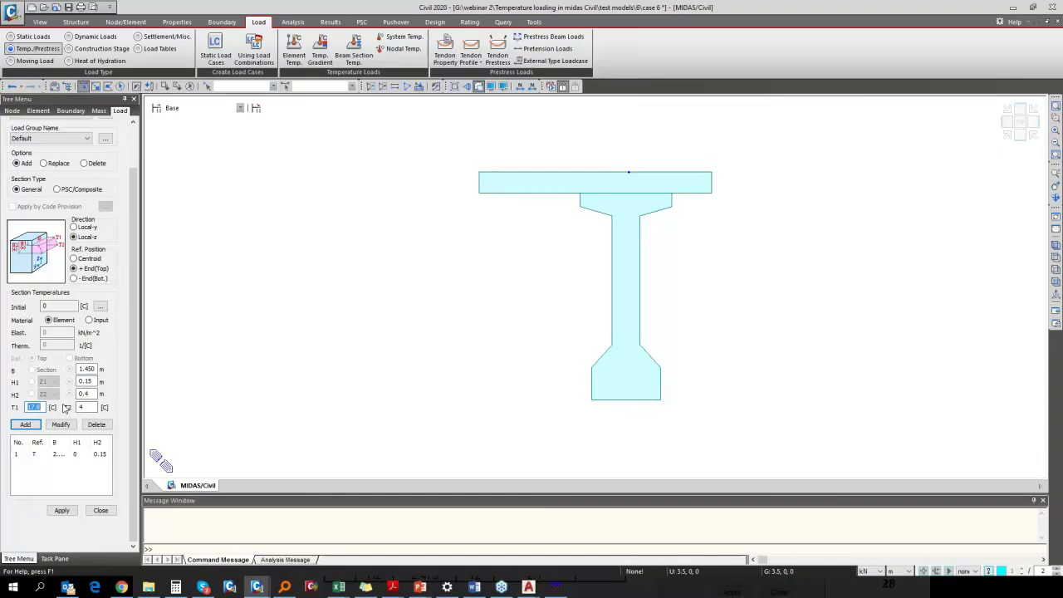
text(4)
click(25, 425)
Step: Look up the part 3 values in the Midas Inputs table in Excel and return to the case 6 model in midas Civil
mouse_move(339, 589)
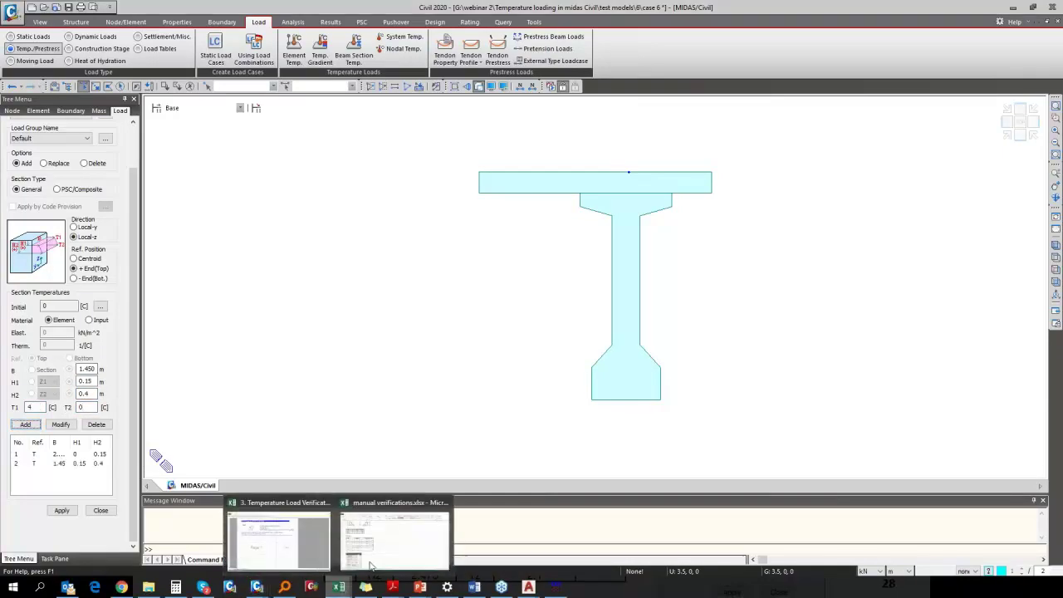
click(407, 545)
key(ctrl+c)
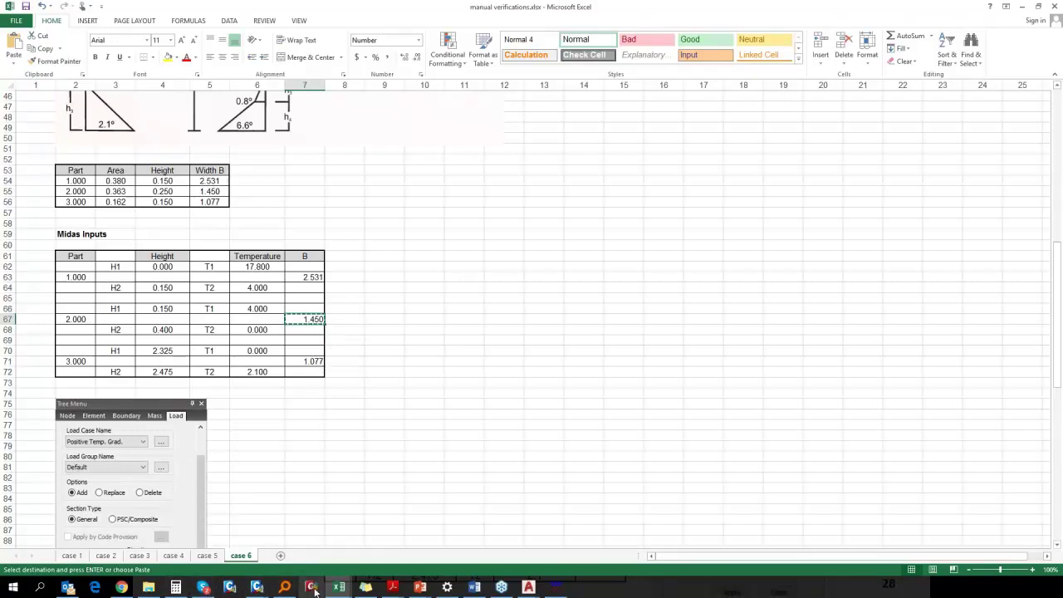
mouse_move(258, 588)
click(519, 546)
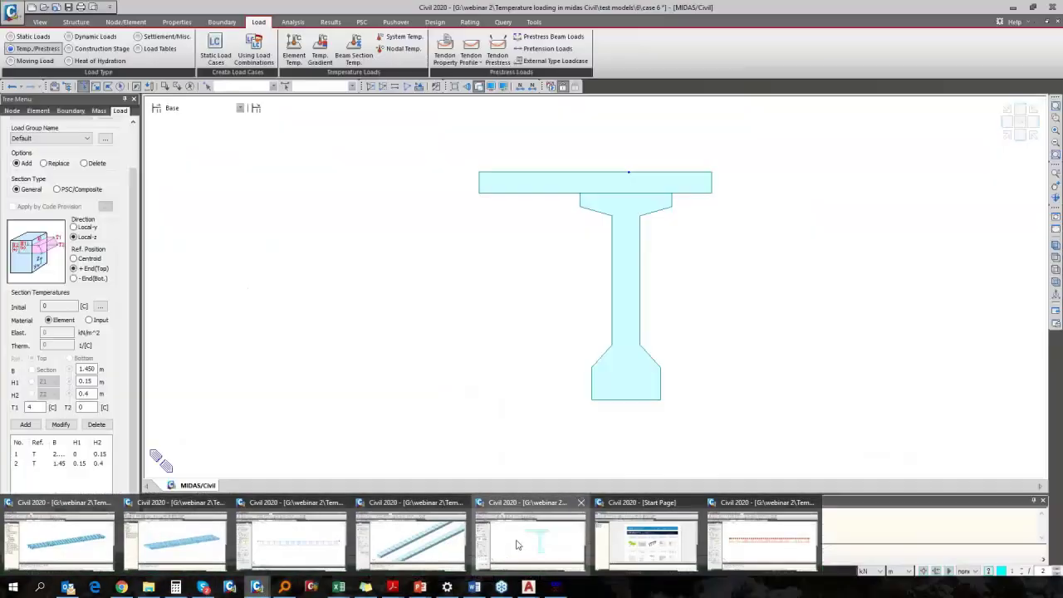
Step: Set the part 3 section temperature's B to 1.077 m, checking the value against the Midas Inputs table in Excel
double_click(86, 369)
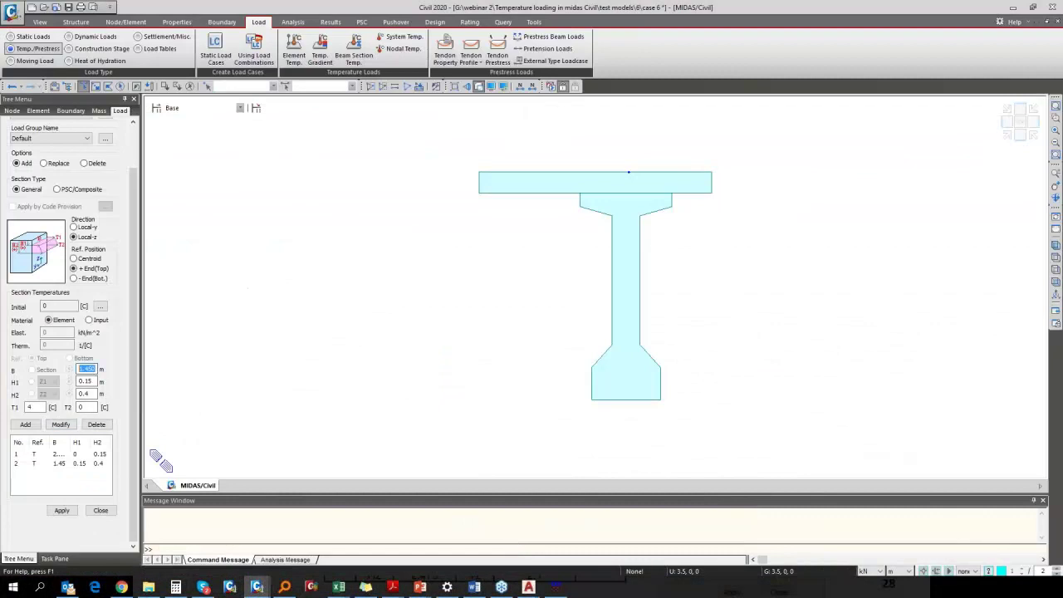
text(1.7)
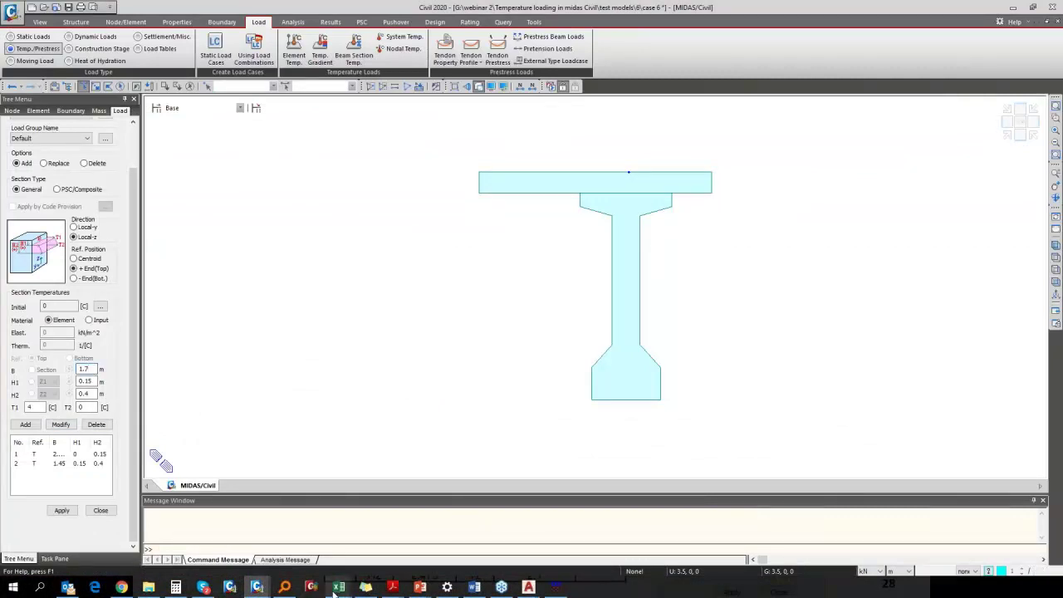
mouse_move(339, 588)
mouse_move(385, 560)
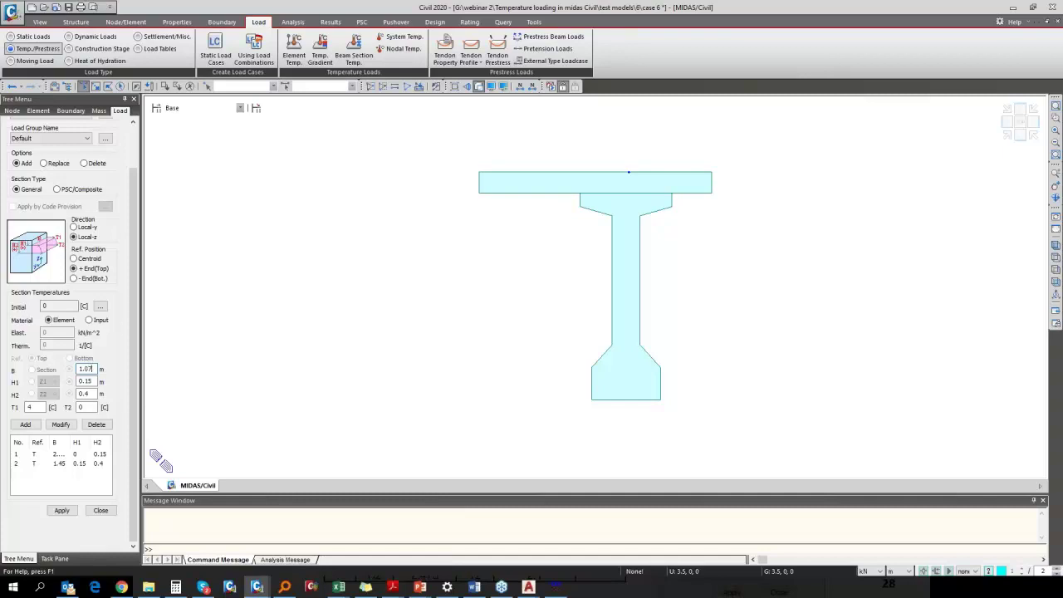
key(Tab)
scroll(71, 332, up, 1)
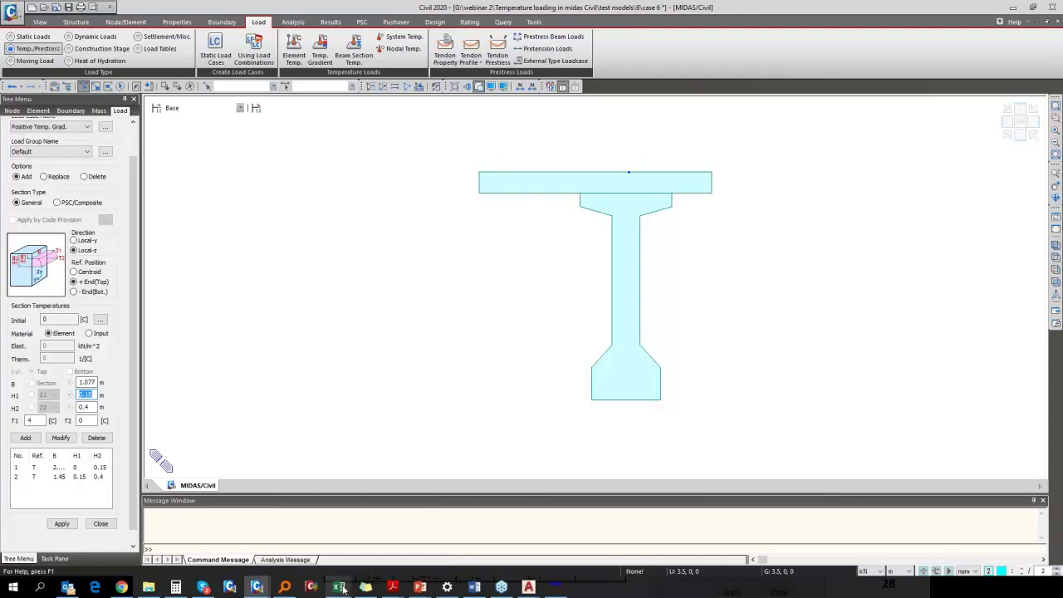
Step: Check the part 3 heights in the Excel Midas Inputs table and set H1 to 2.325 m in the midas Civil case 6 model
key(alt+Tab)
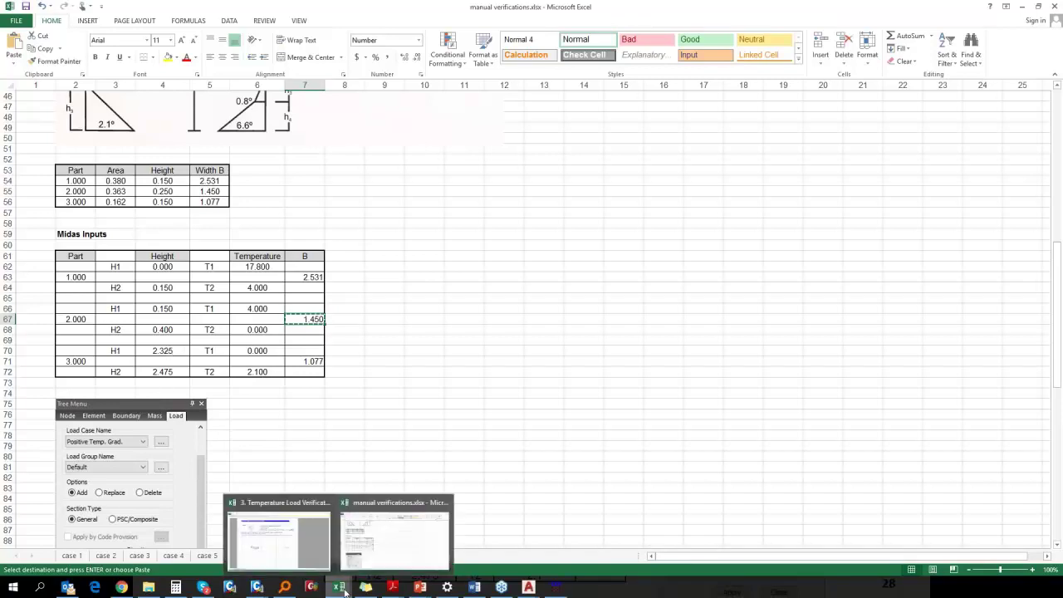
mouse_move(257, 587)
click(528, 542)
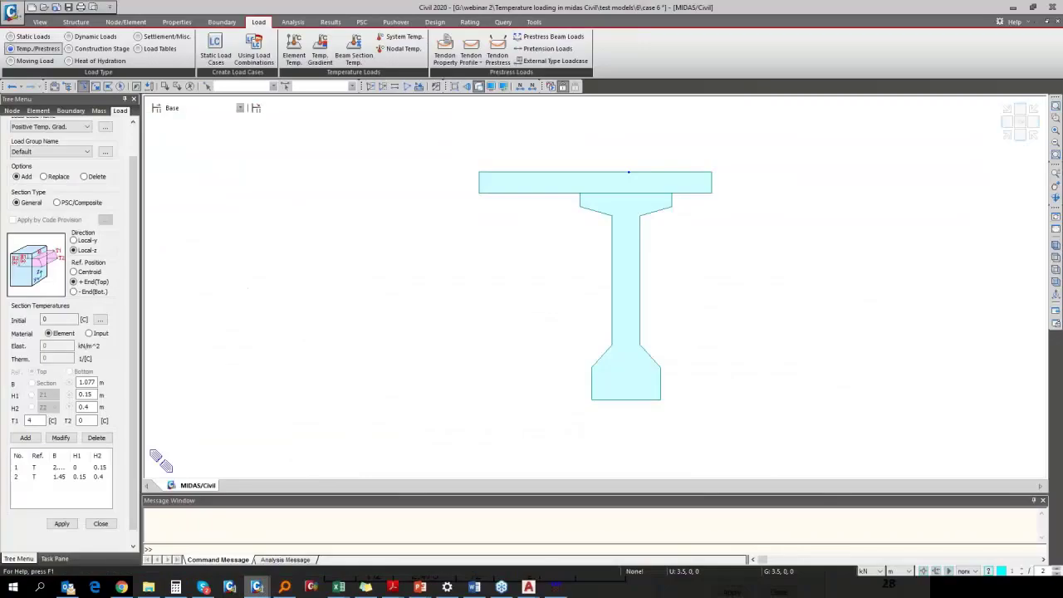
double_click(86, 395)
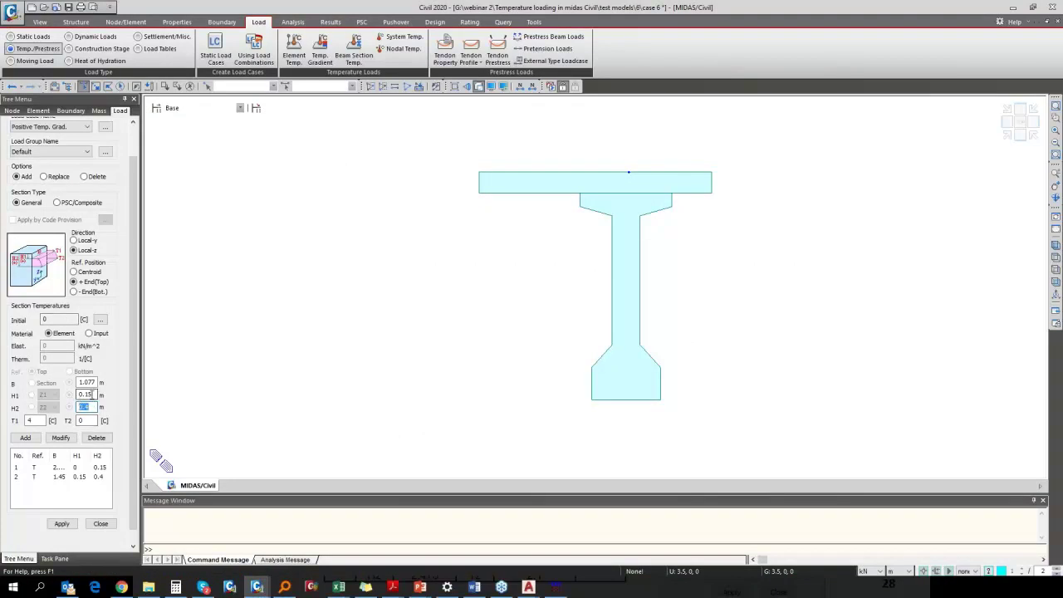
text(2)
Step: Set H2 to 2.475 m, T1 to 0 °C and T2 to 2.1 °C for part 3 and add the section temperature
double_click(83, 407)
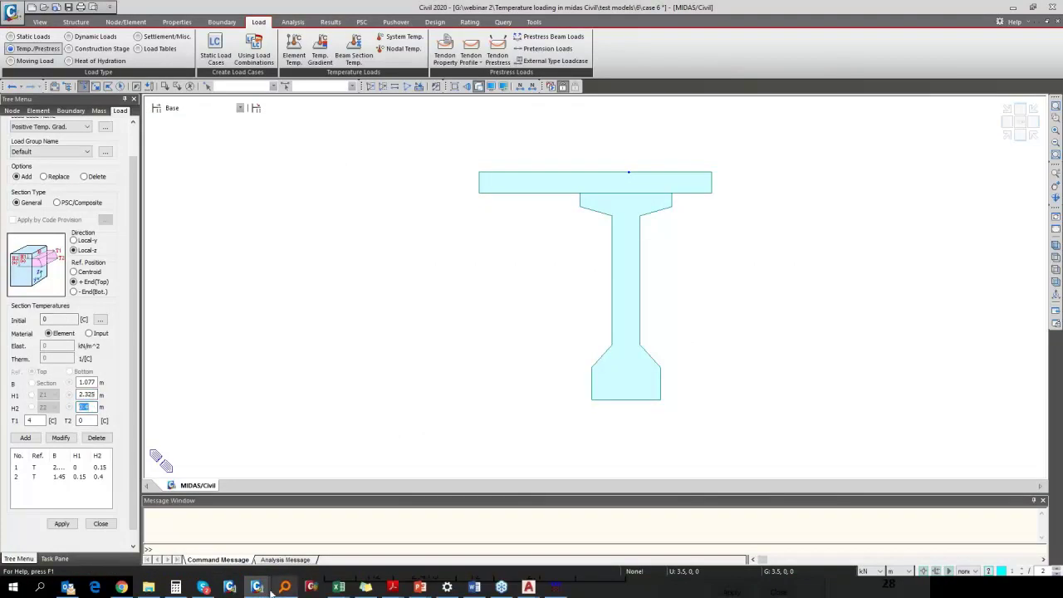
mouse_move(340, 588)
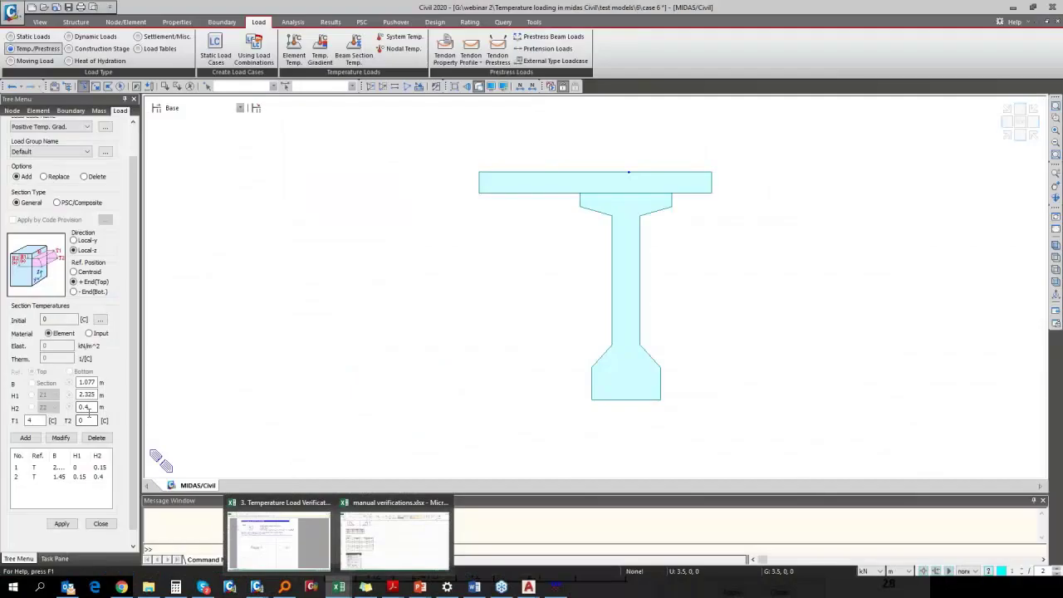
text(2)
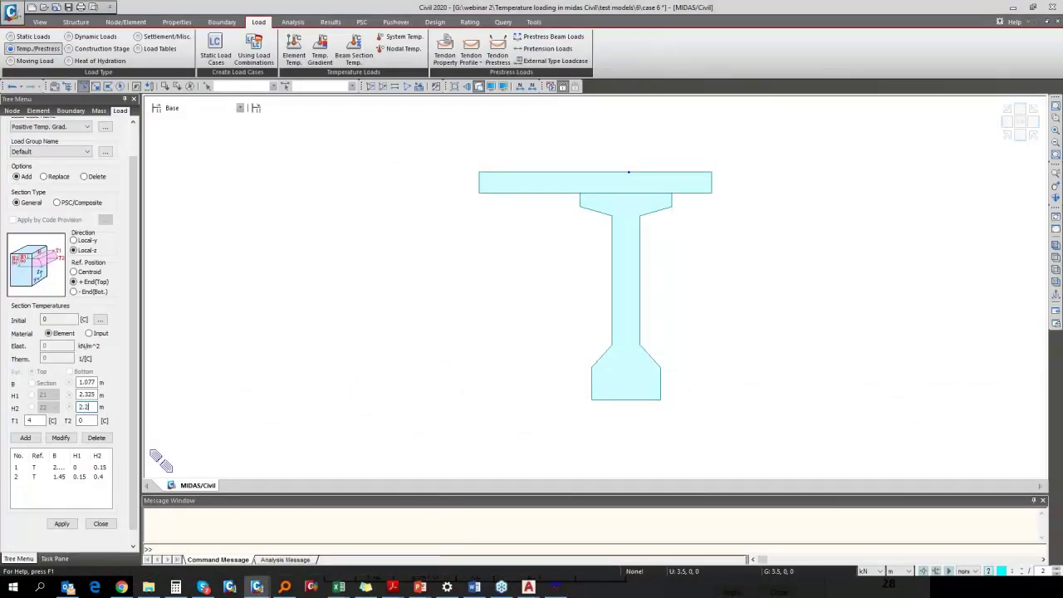
text(.2)
key(BackSpace)
double_click(30, 421)
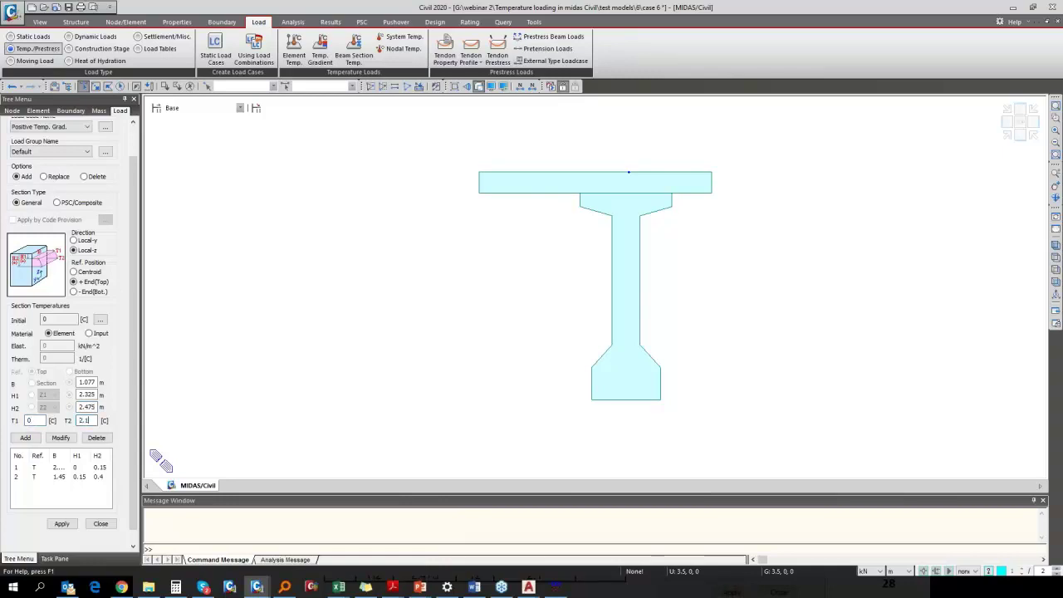
click(25, 437)
Step: Select all the girder elements and apply the three section temperatures to them under the Positive Temp. Grad. load case
drag(443, 131, 744, 454)
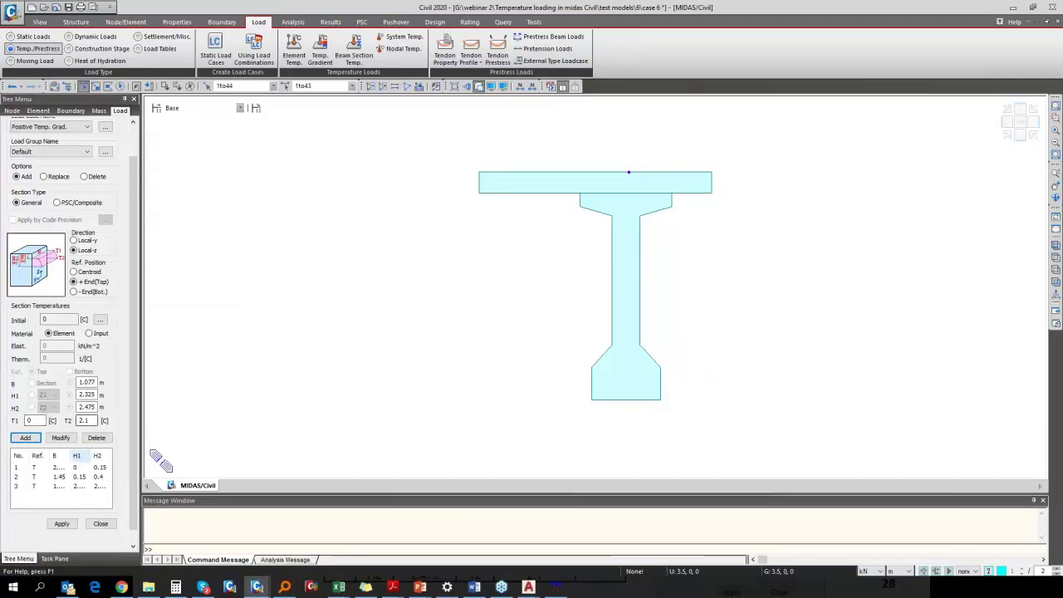
click(61, 523)
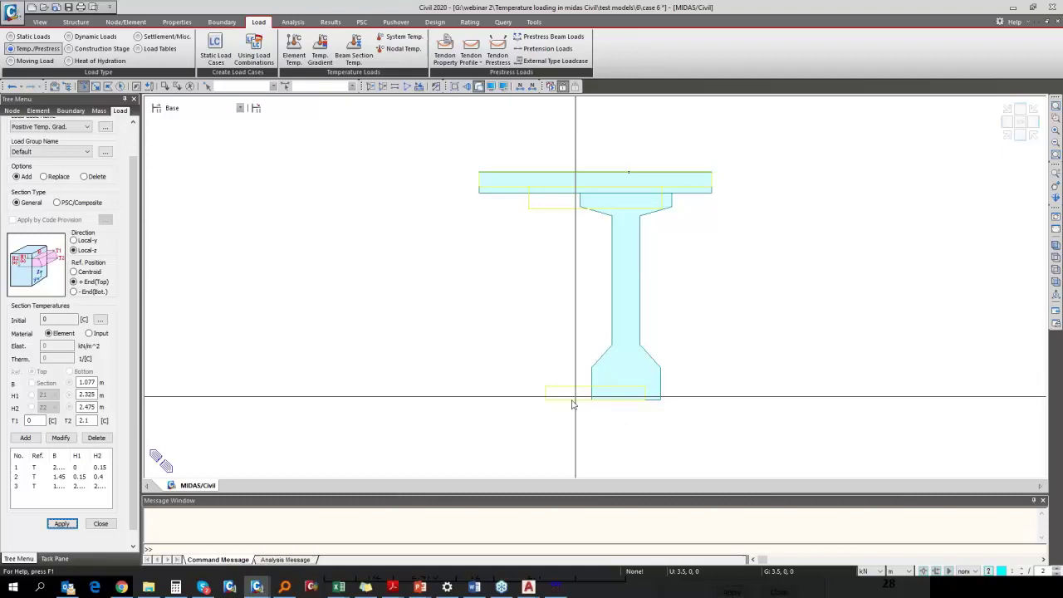
mouse_move(610, 404)
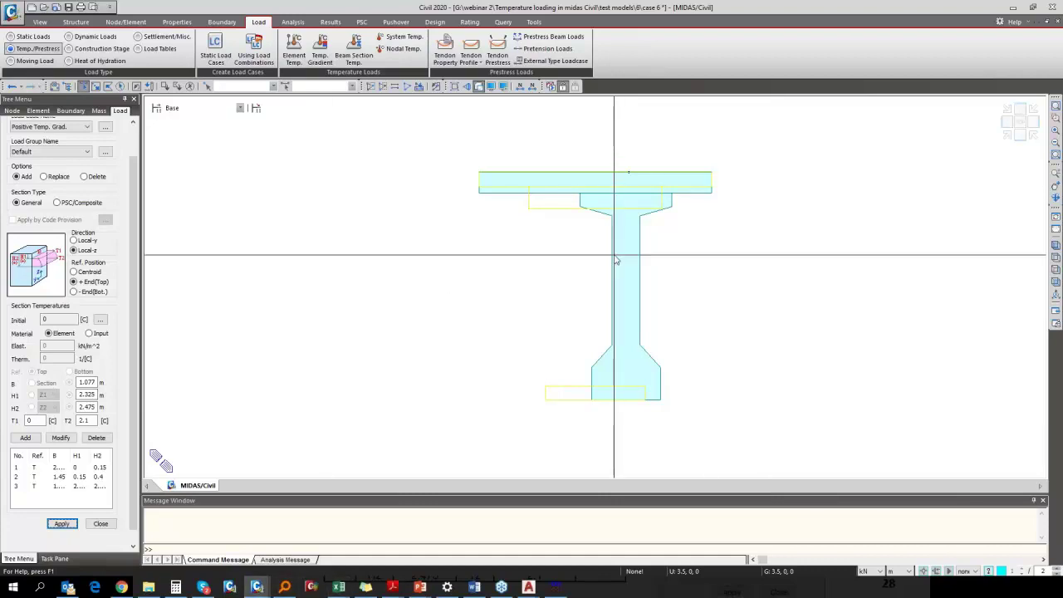
Step: Review the case 6 Midas Inputs table in Excel and switch to the PowerPoint FAQ slide on gradient loads for user defined sections
click(341, 586)
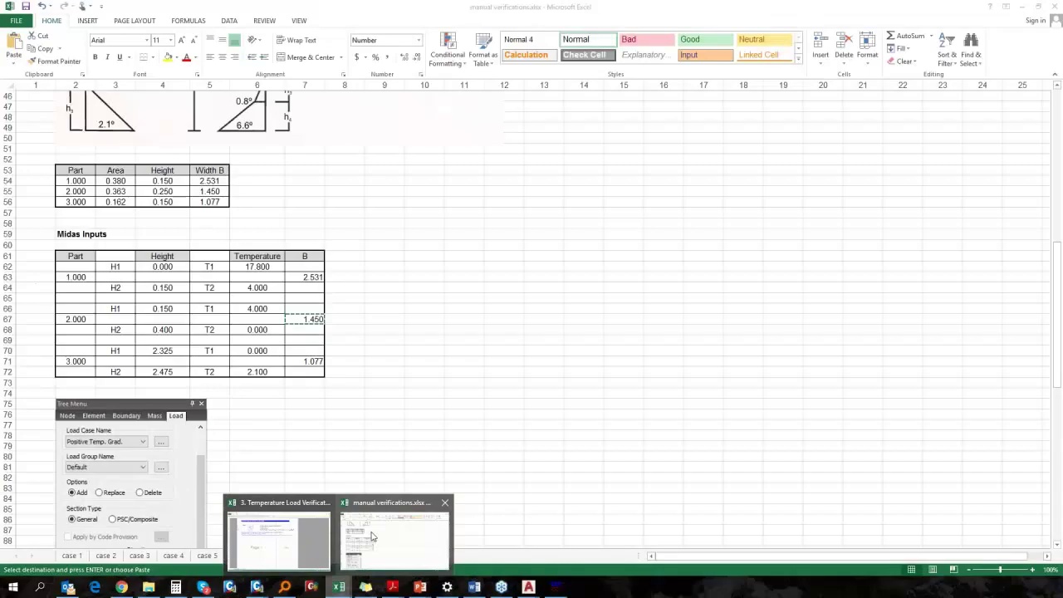
click(373, 537)
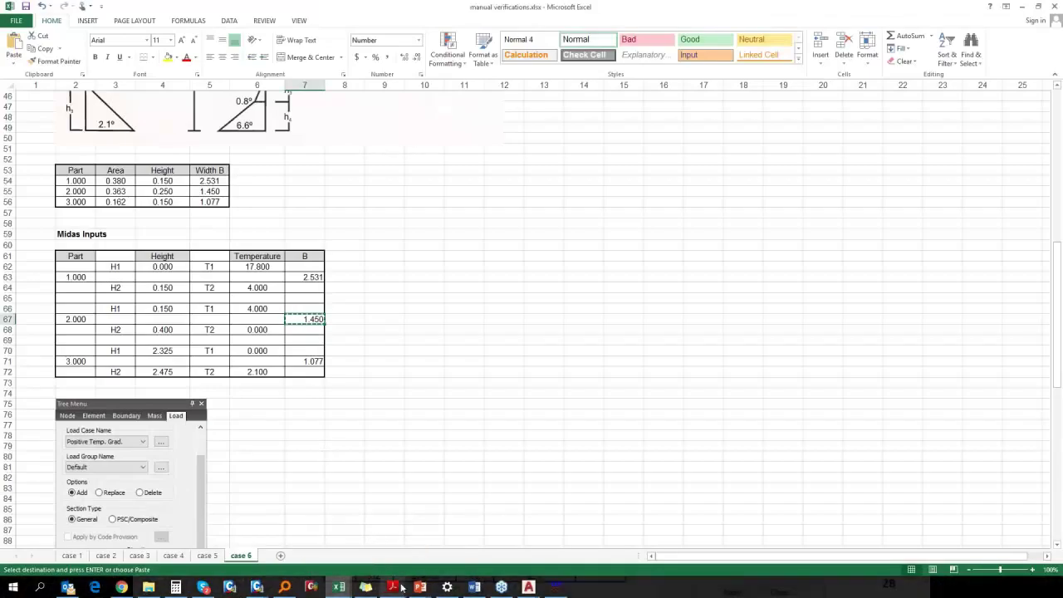
mouse_move(402, 587)
click(398, 540)
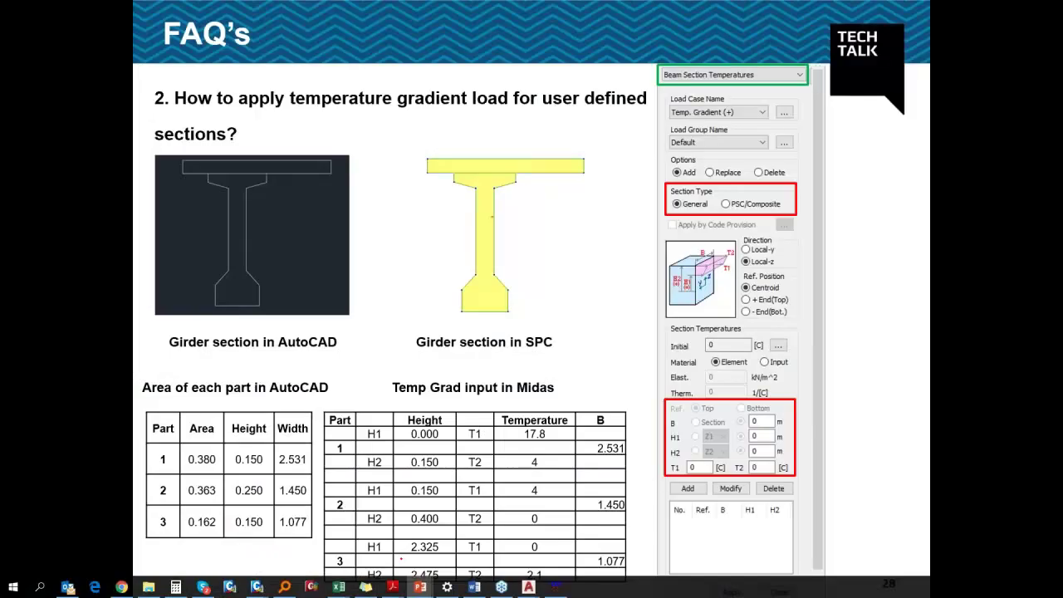